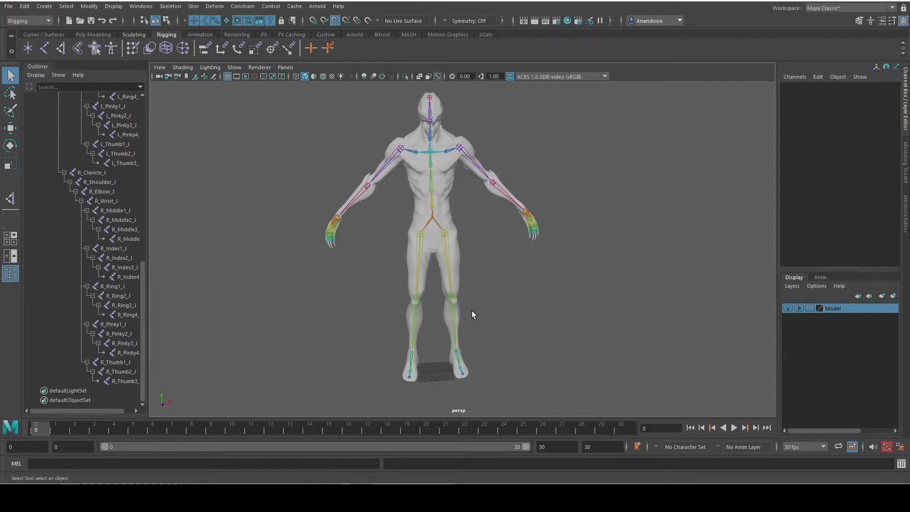
Step: Create an IK handle on the left leg, running from the L_Topleg_J hip joint to the ankle joint
left_click_drag(561, 294, 439, 270, "alt")
middle_click_drag(439, 270, 456, 286, "alt")
left_click_drag(456, 286, 545, 237, "alt")
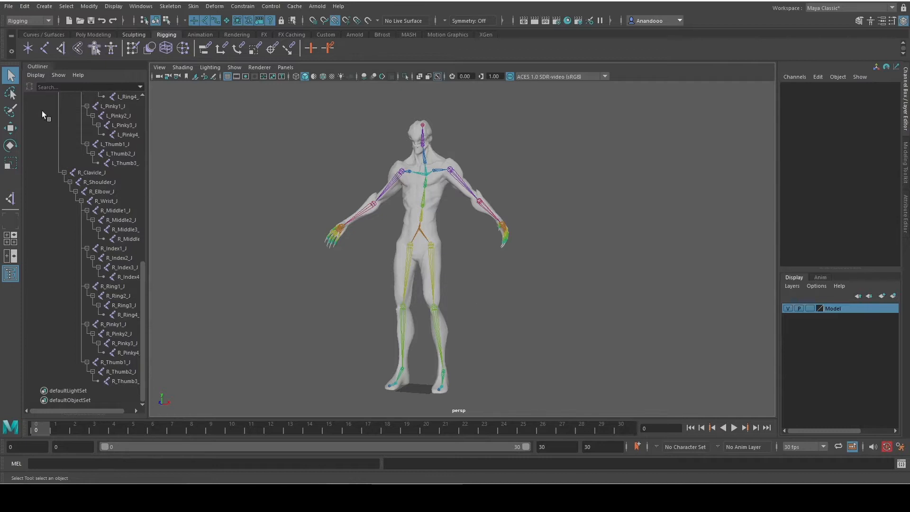
left_click(61, 48)
scroll(468, 311, "up", 5)
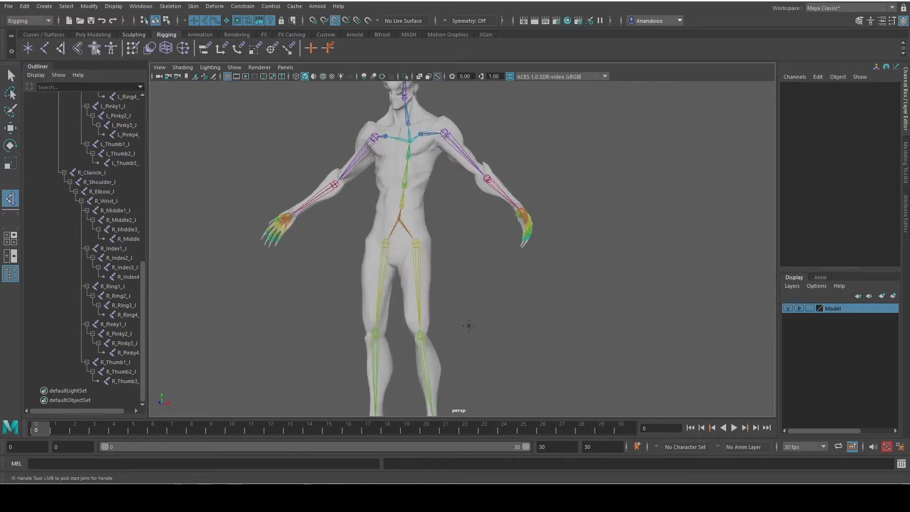
middle_click_drag(469, 332, 480, 283, "alt")
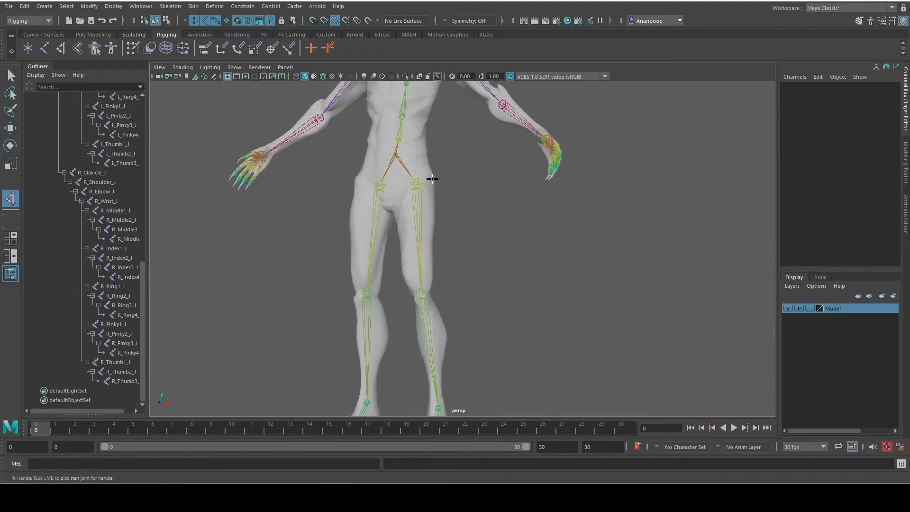
left_click(416, 184)
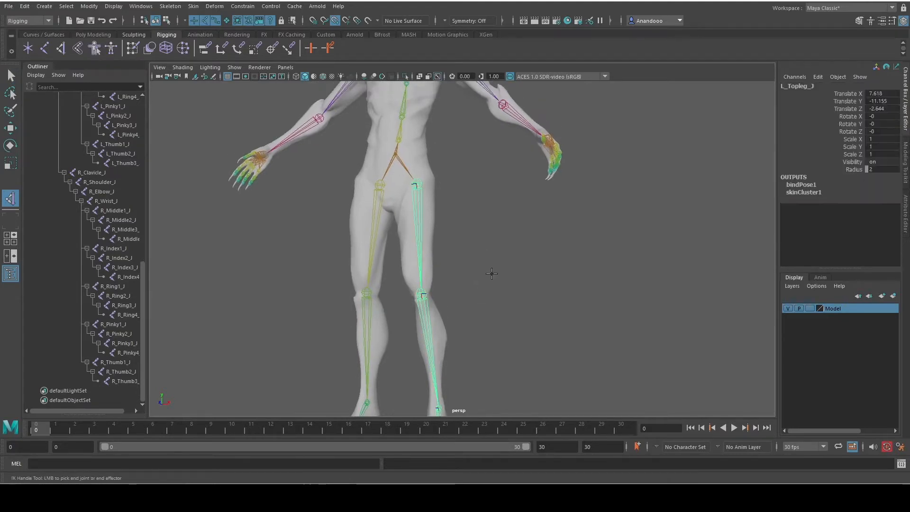
left_click_drag(492, 274, 400, 297, "alt")
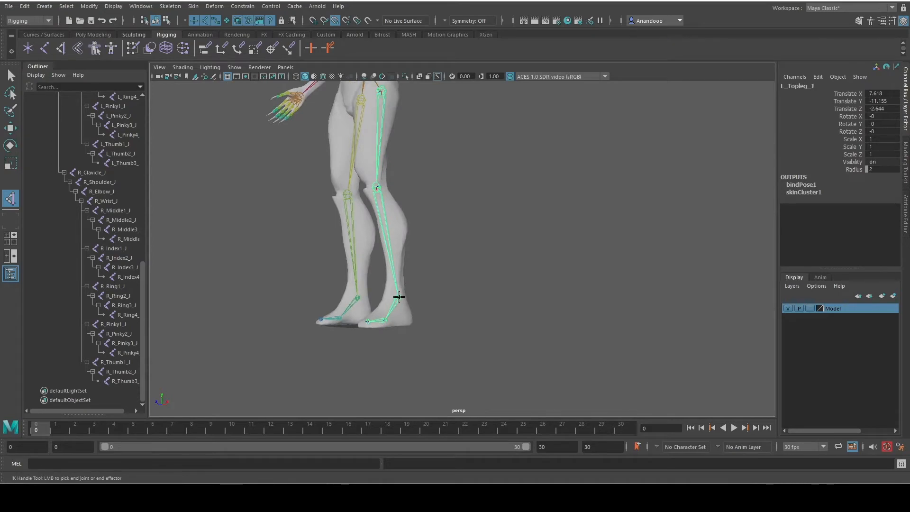
left_click(399, 296)
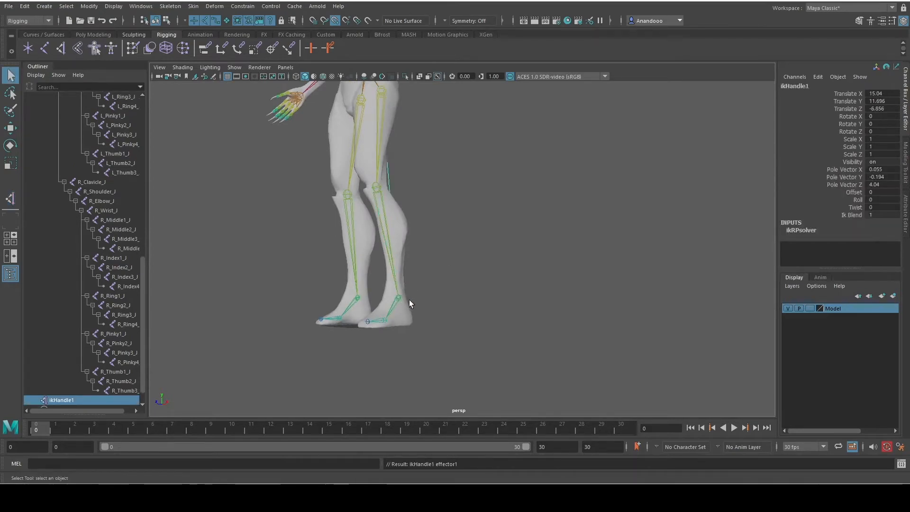
Step: Test the left leg's IK handle by moving it up and down, undoing each move
key("w")
left_click_drag(398, 253, 364, 200)
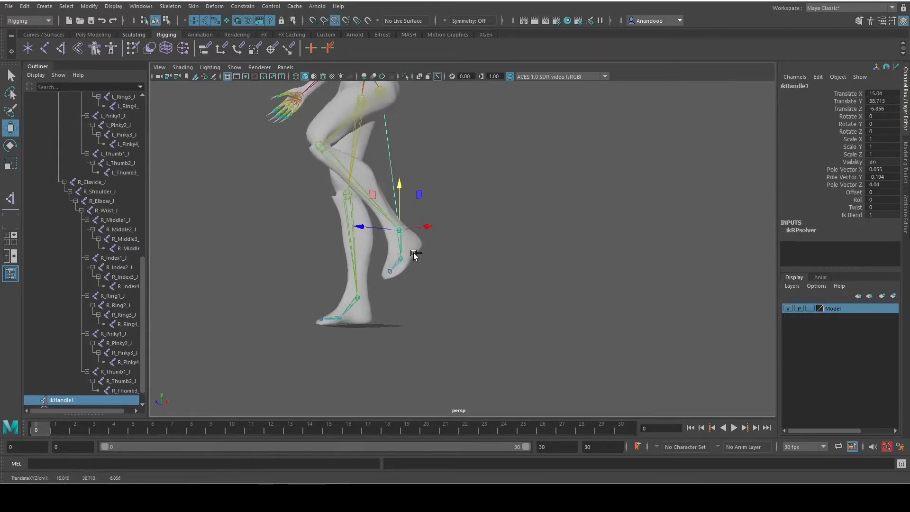
key("ctrl+z")
left_click_drag(446, 268, 518, 280, "alt")
left_click_drag(441, 322, 427, 376)
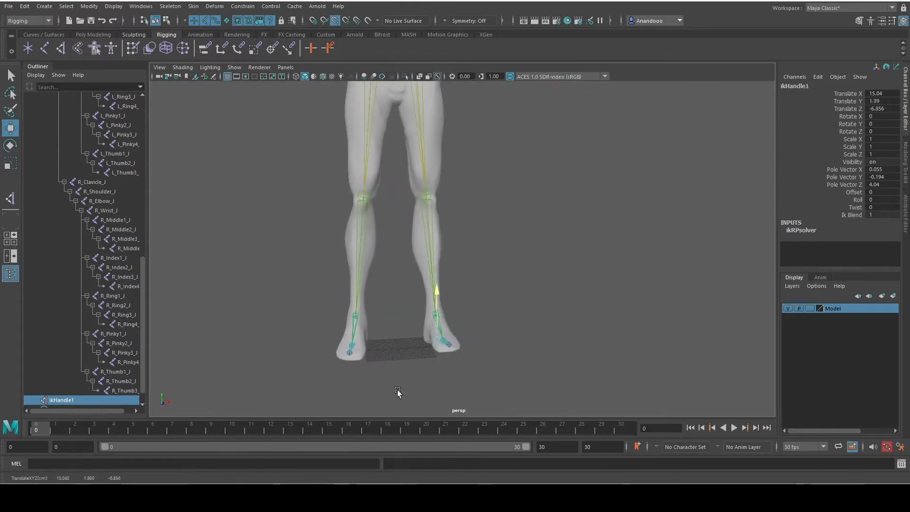
key("ctrl+z")
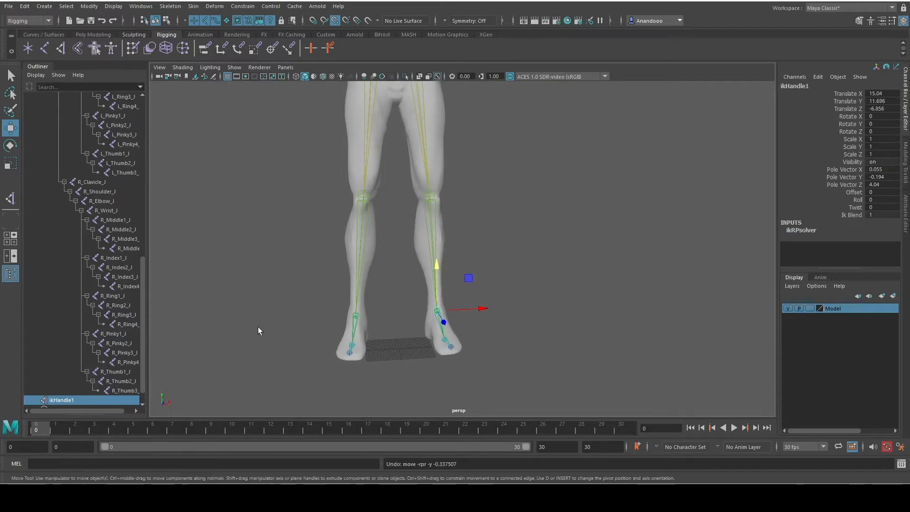
Step: Create an IK handle on the right leg, running from the R_Topleg_J hip joint to the ankle joint
scroll(254, 219, "up", 2)
scroll(242, 236, "up", 4)
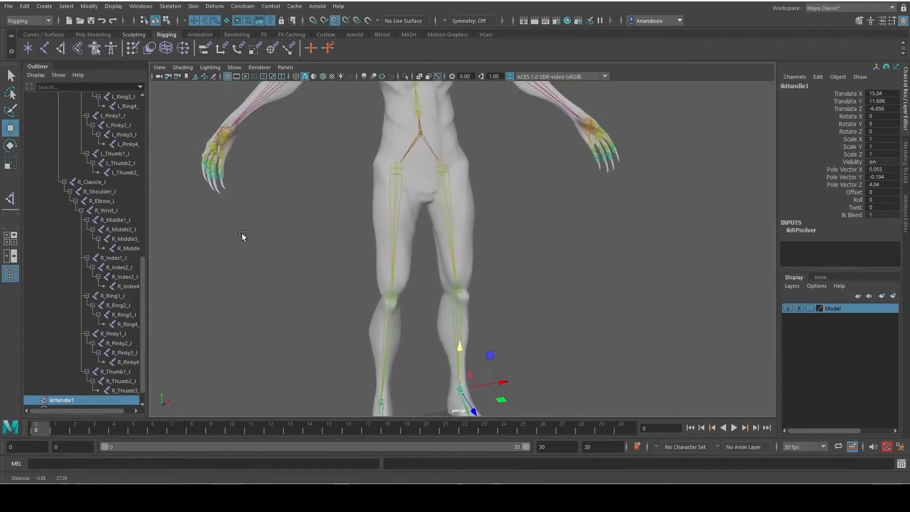
left_click(61, 49)
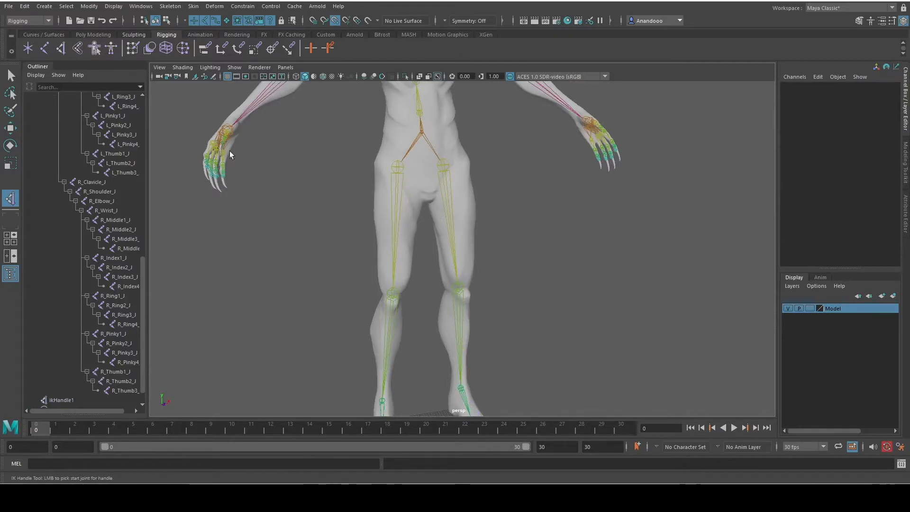
left_click(401, 168)
middle_click_drag(418, 217, 414, 128, "alt")
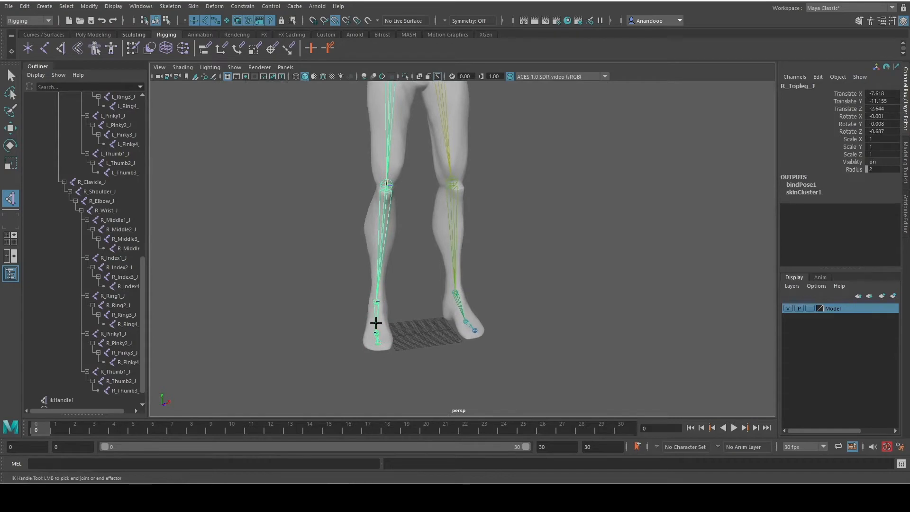
left_click(375, 300)
Step: Test the right leg's IK handle by raising the foot, and undo the move
key("w")
left_click_drag(379, 303, 505, 192, "alt")
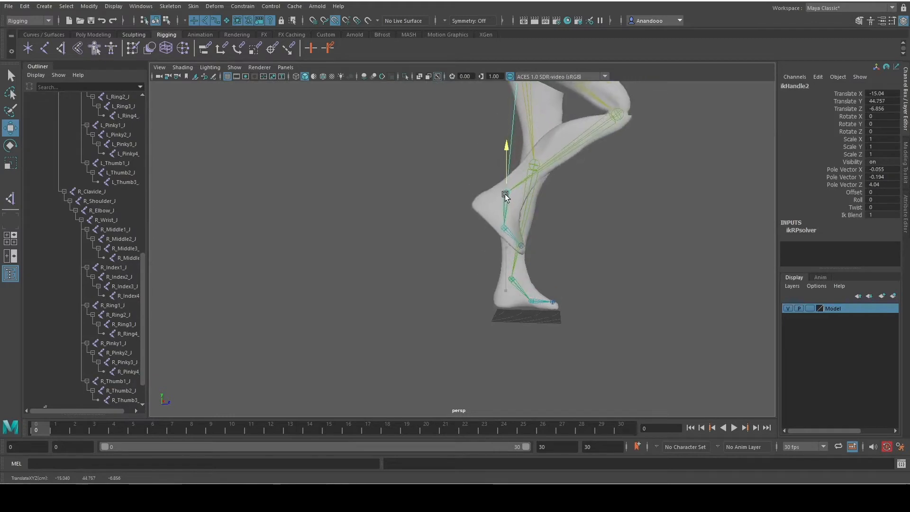
key("ctrl+z")
Step: Rename the left leg's IK handle as ik_L_Leg
left_click_drag(602, 177, 595, 186, "alt")
scroll(154, 279, "down", 4)
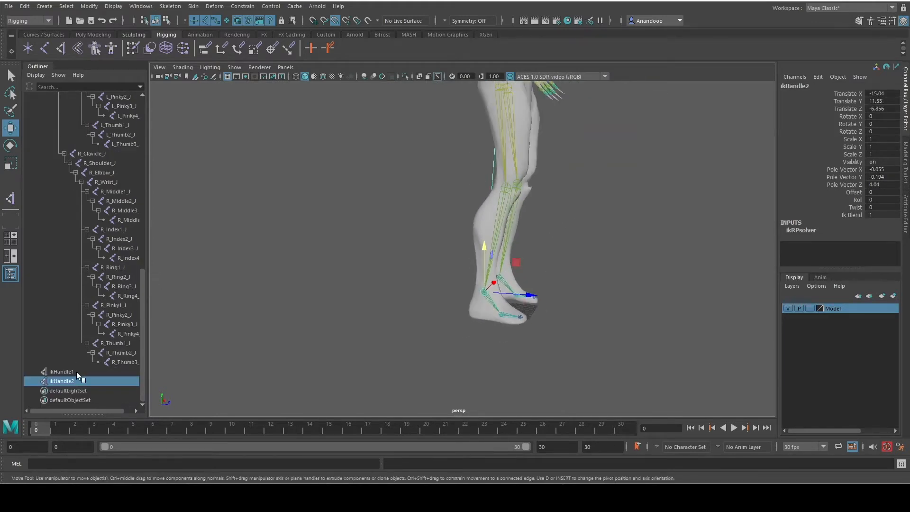
double_click(76, 371)
key("Right")
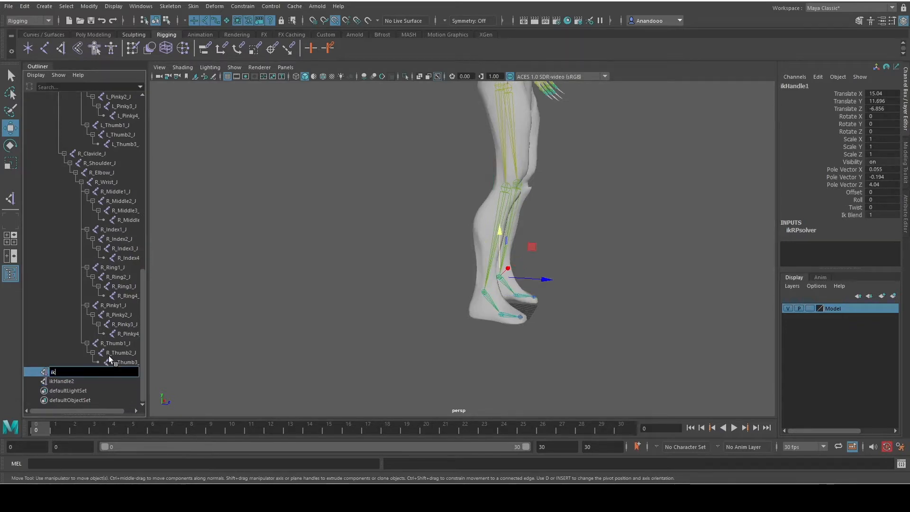
type("_L_Leg")
key("Return")
Step: Rename the right leg's IK handle as ik_R_Leg
double_click(84, 382)
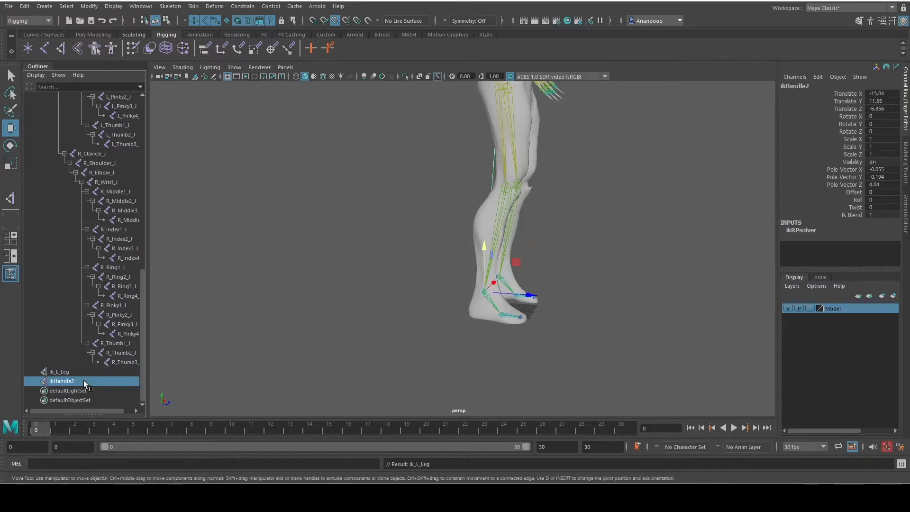
left_click(82, 382)
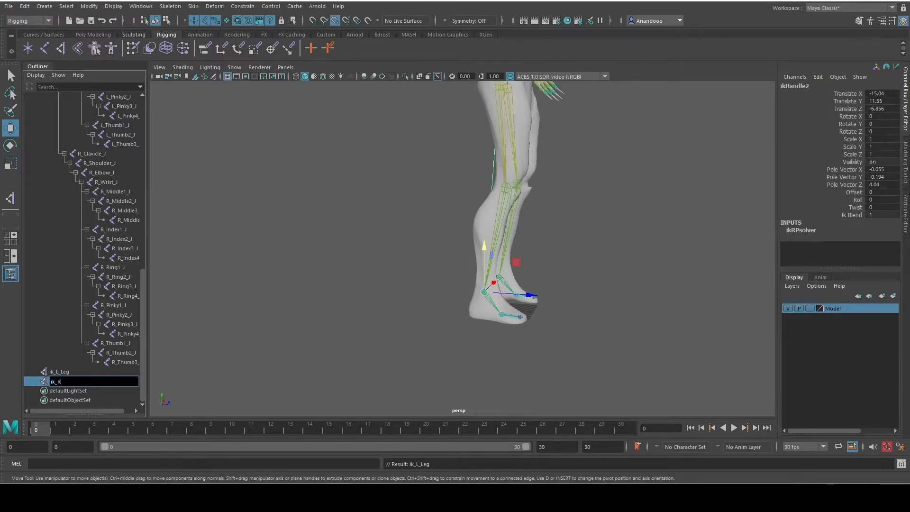
key("Return")
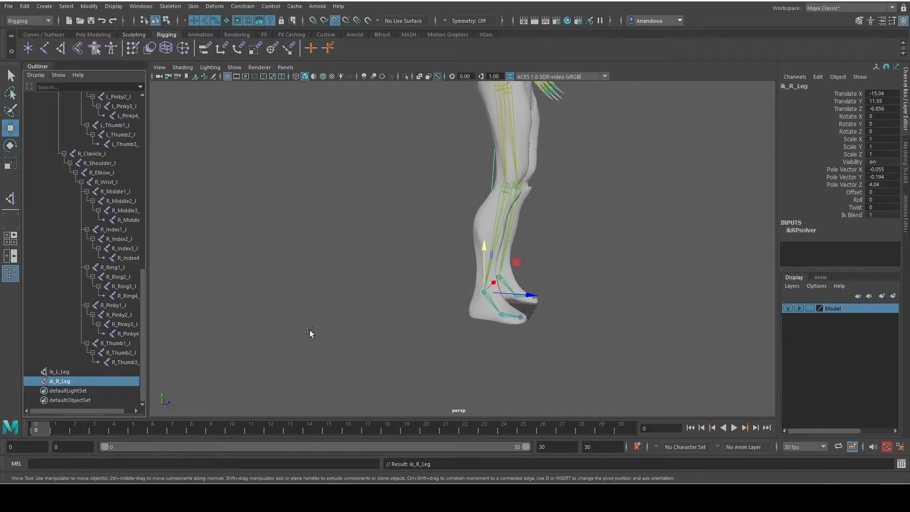
Step: Create an IK handle on the left arm, running from the L_Shoulder_J joint to the wrist joint
left_click_drag(311, 330, 340, 310, "alt")
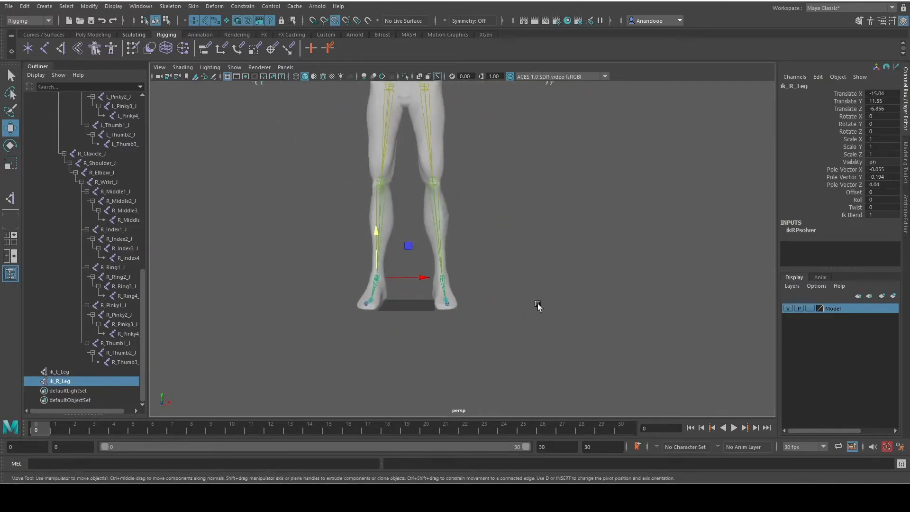
middle_click_drag(480, 226, 498, 362, "alt")
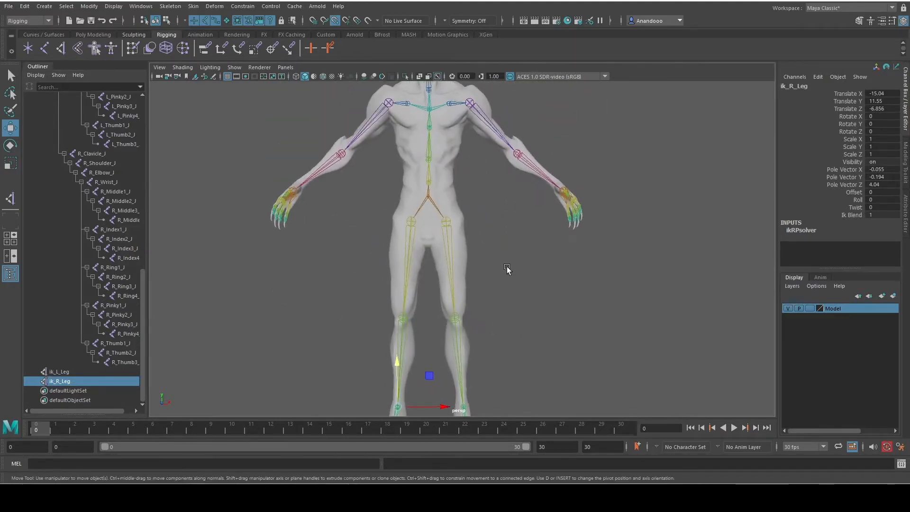
middle_click_drag(507, 268, 447, 346, "alt")
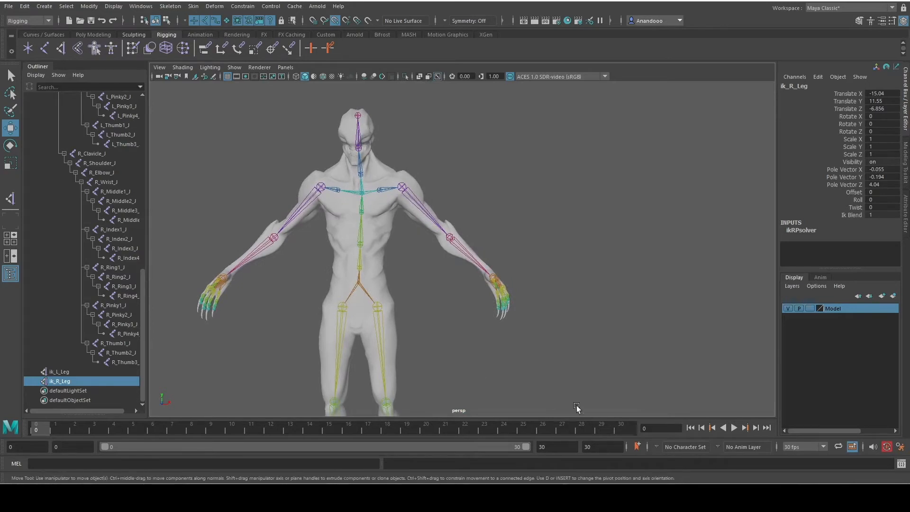
left_click(61, 50)
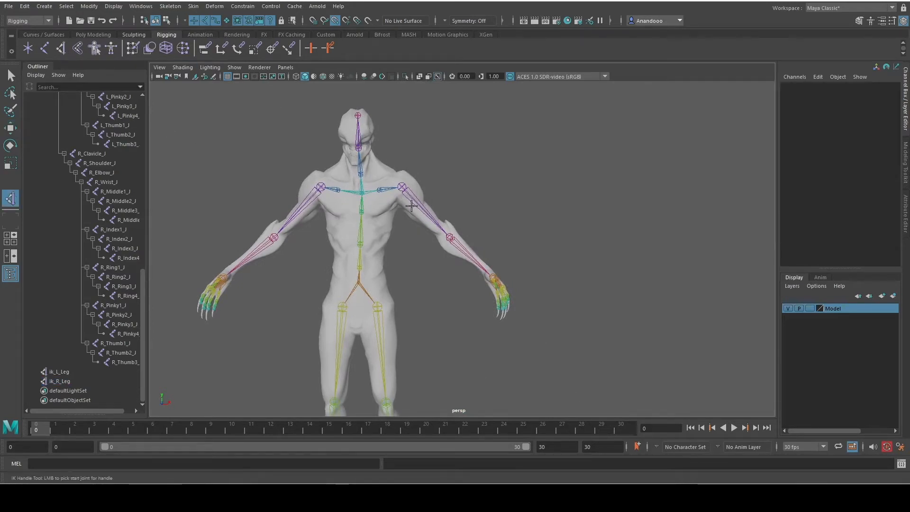
left_click(404, 187)
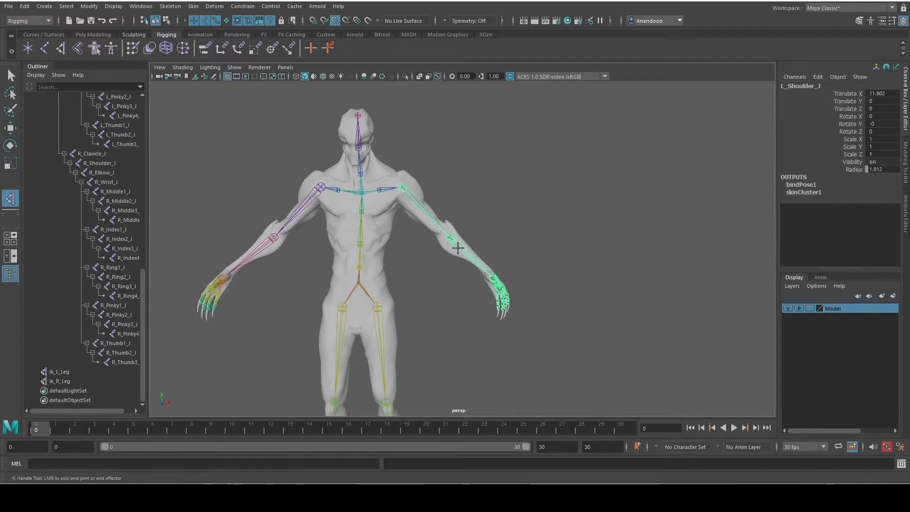
scroll(480, 264, "up", 6)
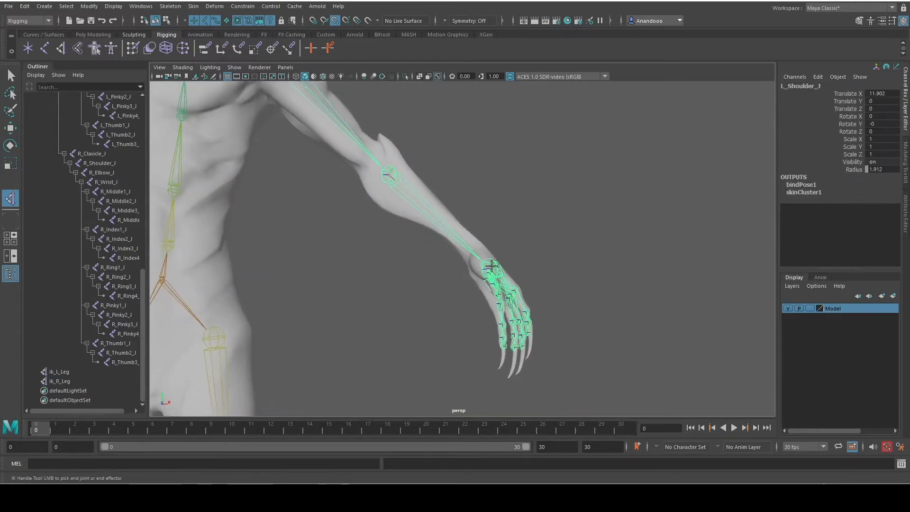
left_click(492, 267)
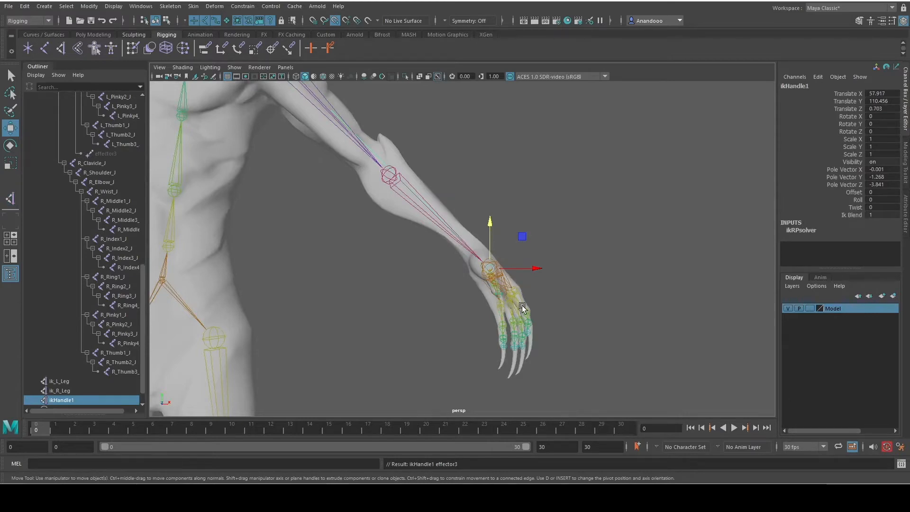
Step: Test the left arm's IK handle by moving it along X to bend the elbow, undoing each move
left_click_drag(564, 258, 474, 289, "alt")
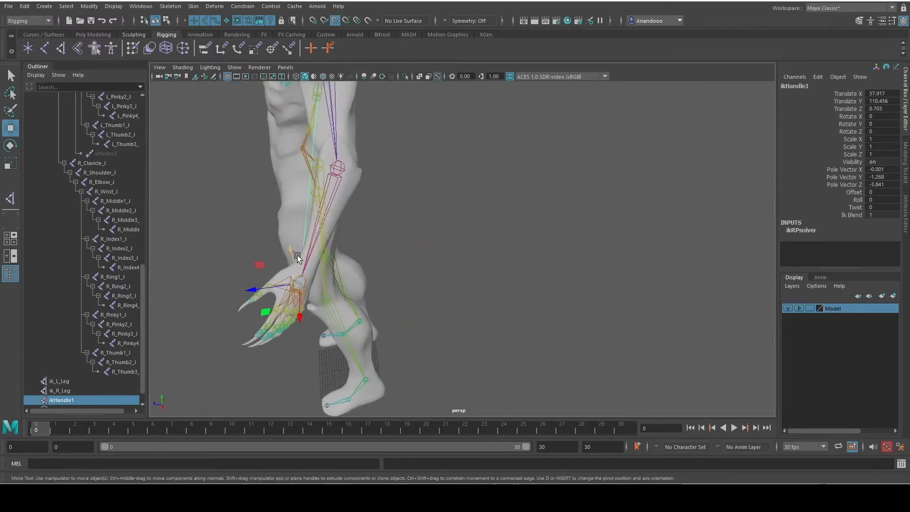
left_click_drag(298, 256, 286, 286)
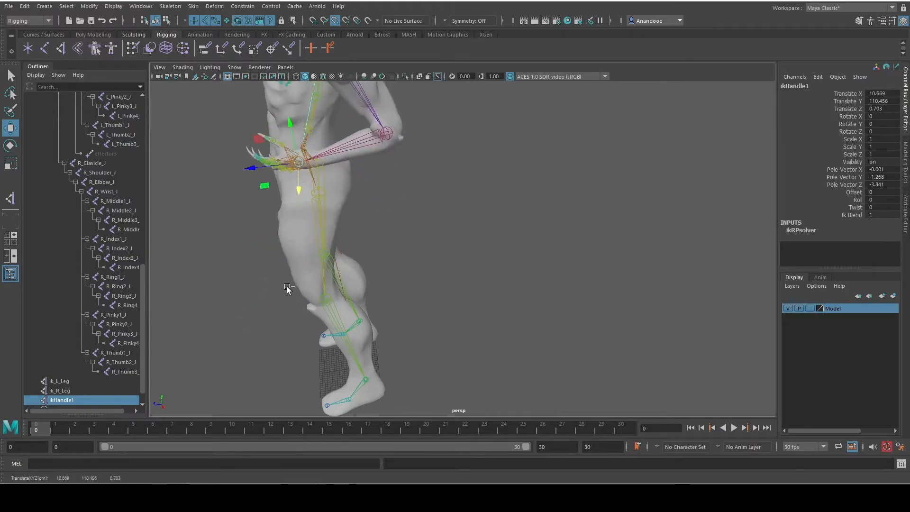
key("ctrl+z")
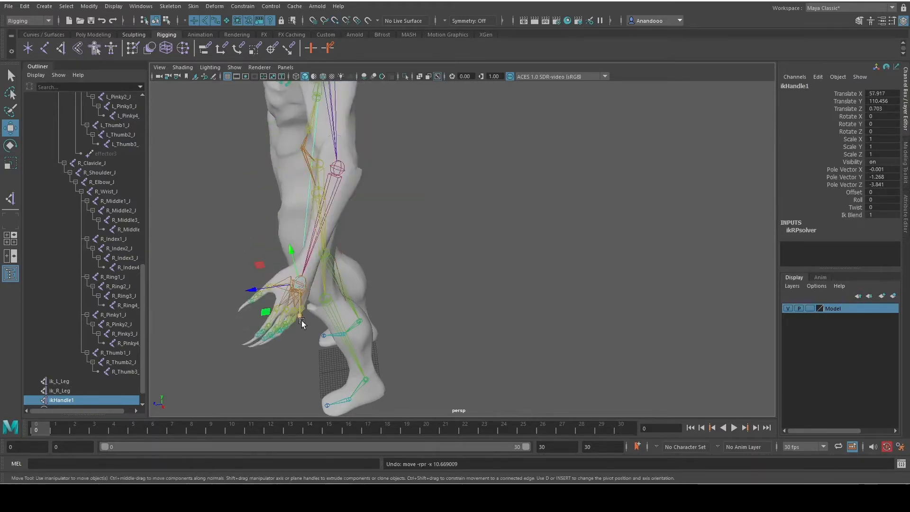
left_click_drag(302, 323, 283, 239)
key("ctrl+z")
Step: Rename the left arm's IK handle as ik_L_Hand
left_click_drag(168, 231, 287, 215, "alt")
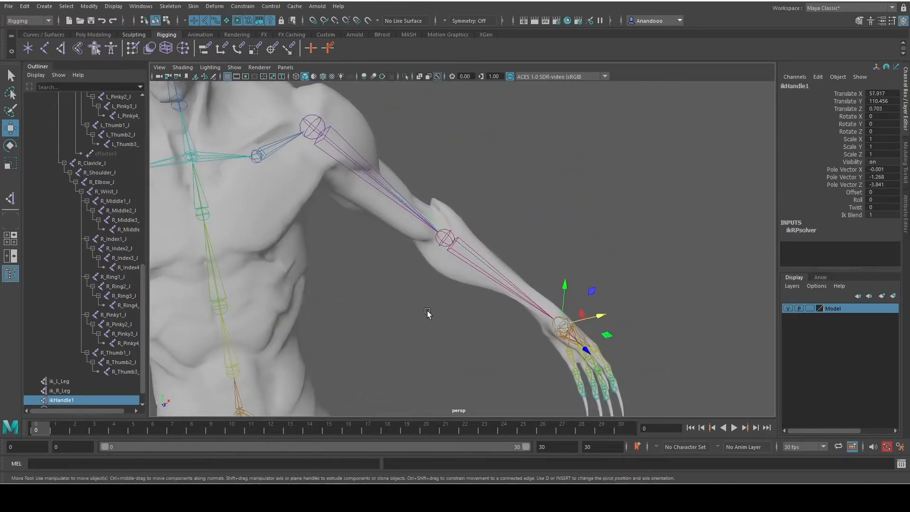
left_click_drag(426, 313, 512, 331, "alt")
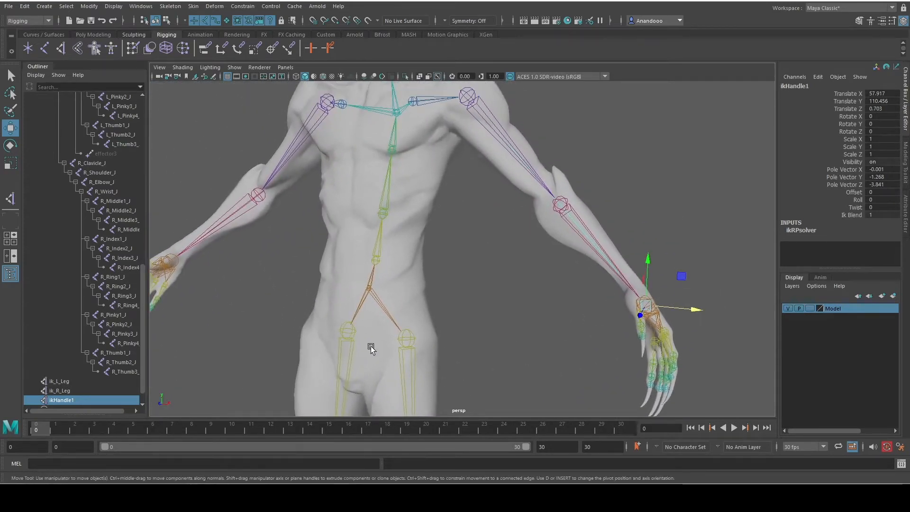
double_click(66, 401)
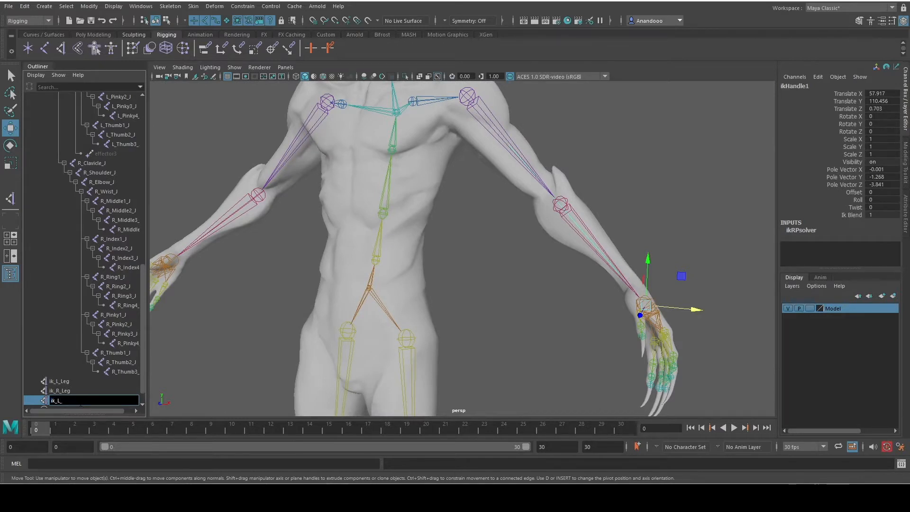
key("Return")
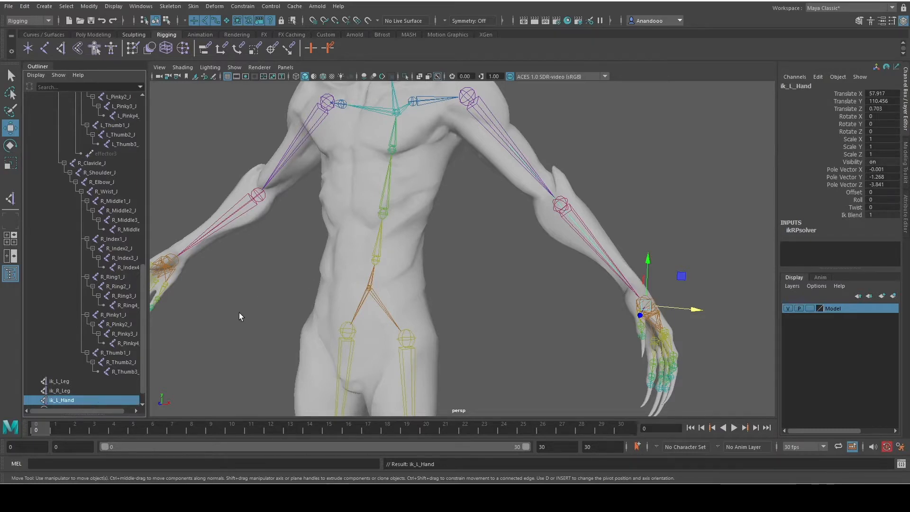
Step: Create an IK handle on the right arm, running from the shoulder joint to the wrist joint
left_click_drag(239, 312, 274, 314, "alt")
middle_click_drag(274, 314, 351, 282, "alt")
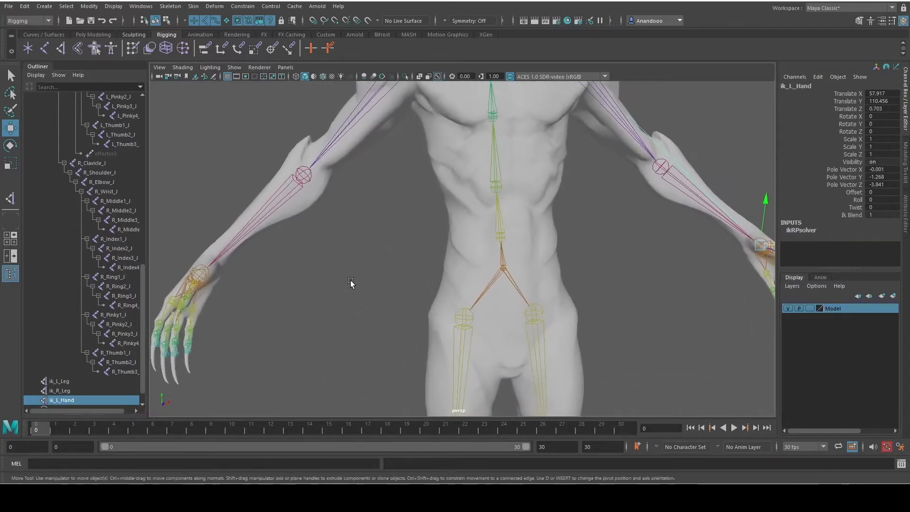
left_click(61, 48)
middle_click_drag(352, 225, 352, 282, "alt")
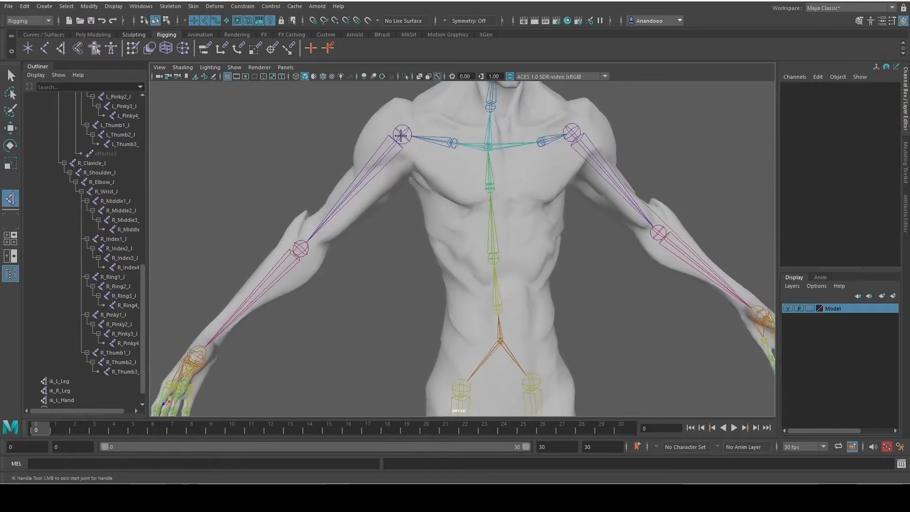
left_click(401, 136)
middle_click_drag(338, 333, 432, 232, "alt")
left_click(319, 221)
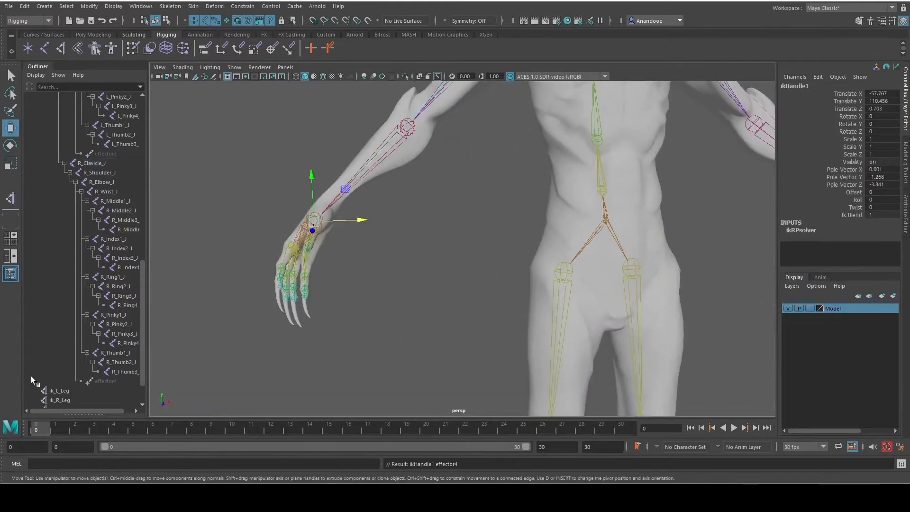
Step: Rename the right arm's IK handle as ik_R_Hand and test it with a move along X, undoing the move
scroll(72, 343, "down", 2)
double_click(63, 381)
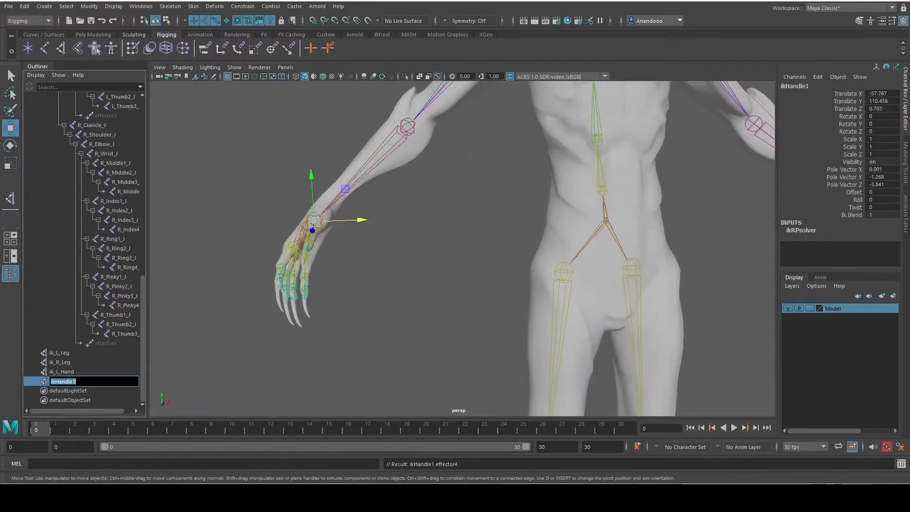
type("ik_R_")
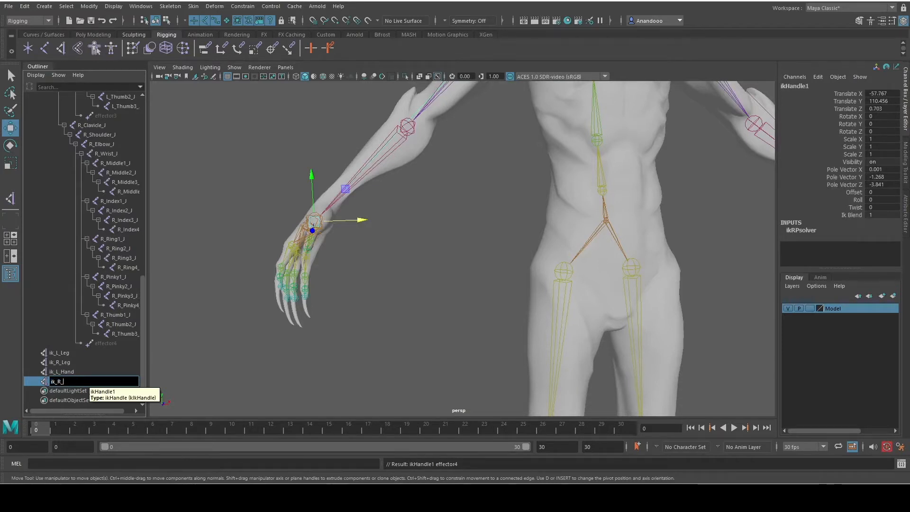
type("Hand")
key("Return")
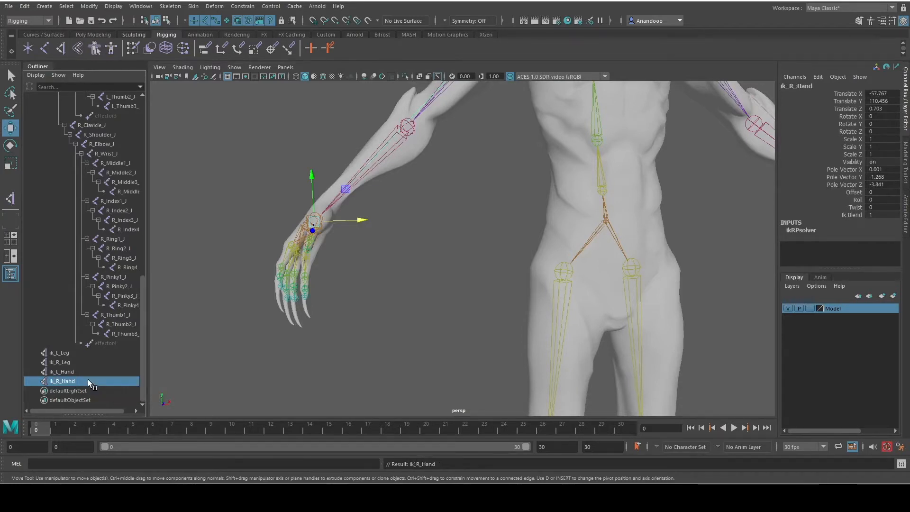
left_click_drag(361, 220, 412, 221)
key("ctrl+z")
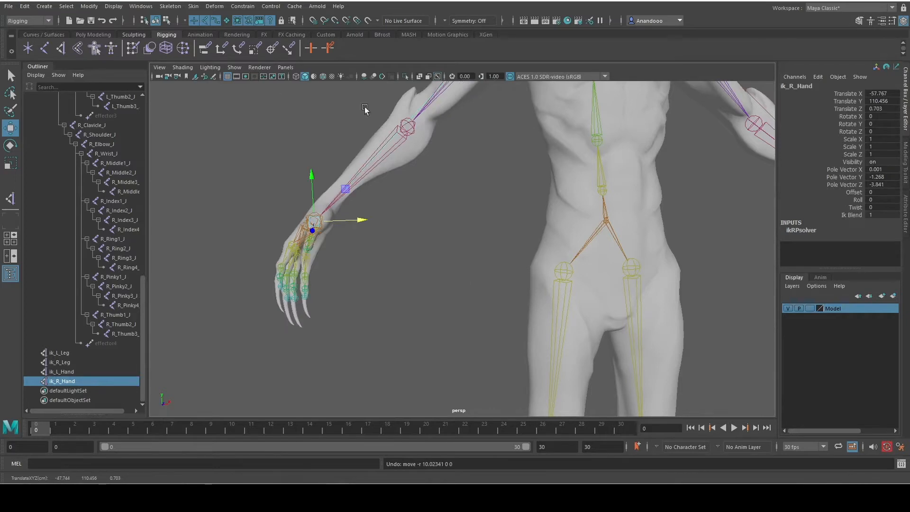
Step: Review the options of the IK Spline Handle tool without changing them
left_click_drag(492, 225, 451, 248, "alt")
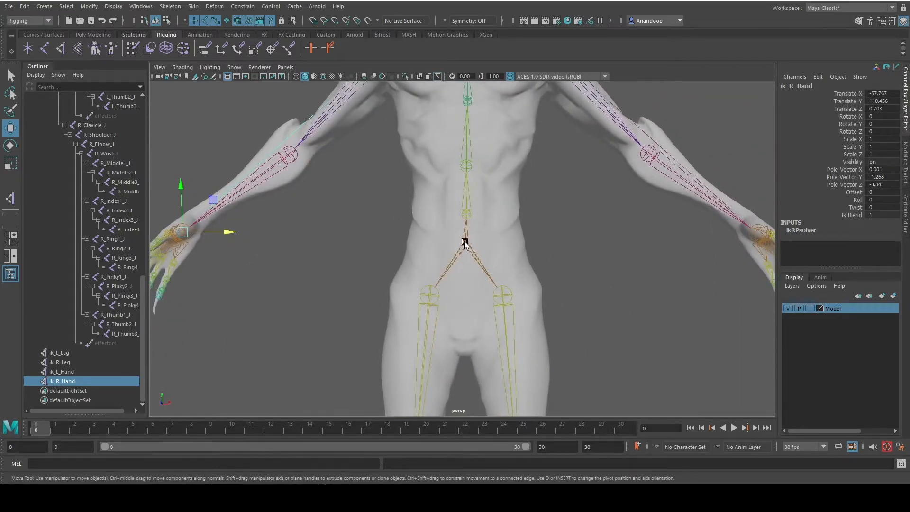
left_click(465, 244)
middle_click_drag(437, 249, 540, 254, "alt")
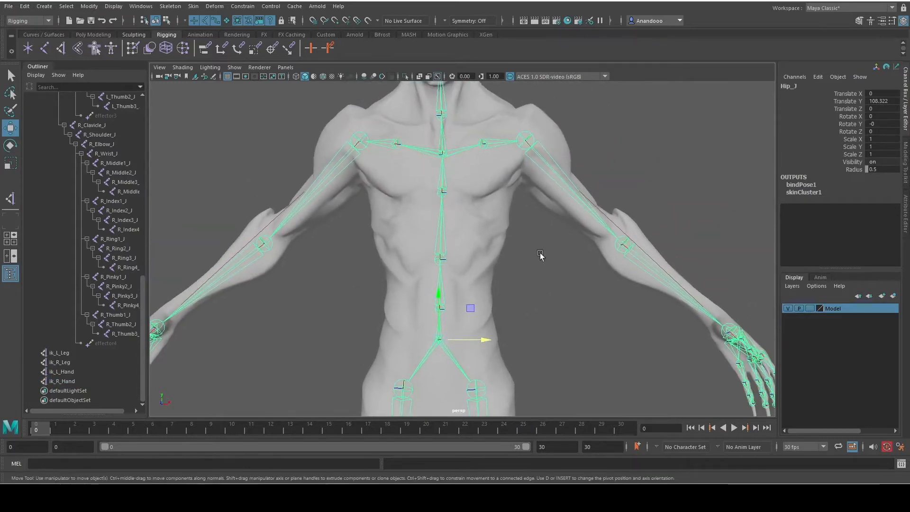
left_click(313, 322)
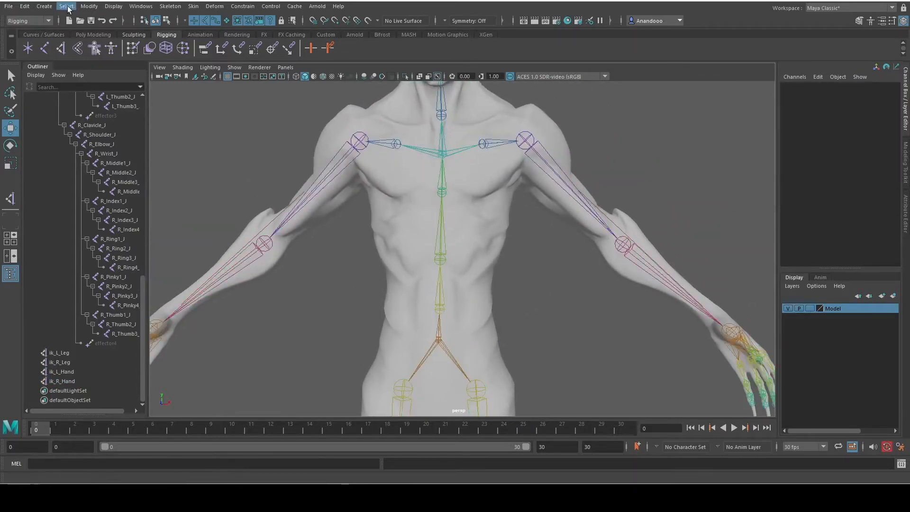
left_click(170, 6)
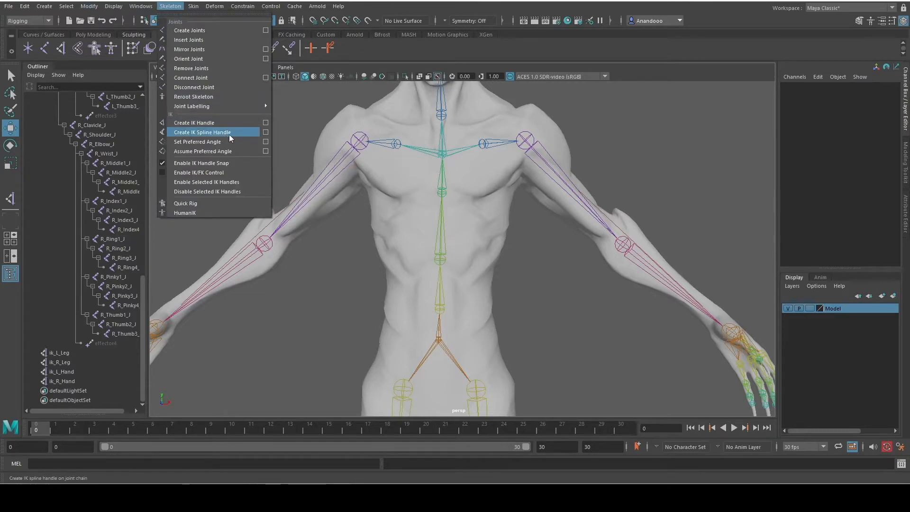
left_click(265, 132)
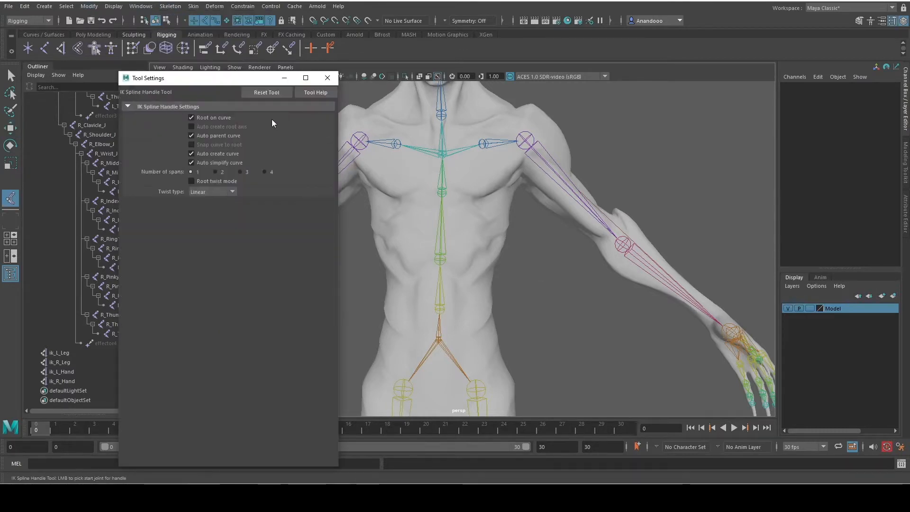
left_click(325, 83)
Step: Create an IK spline handle along the spine, running from Hip_J to the chest joint where the clavicles branch off
left_click(170, 6)
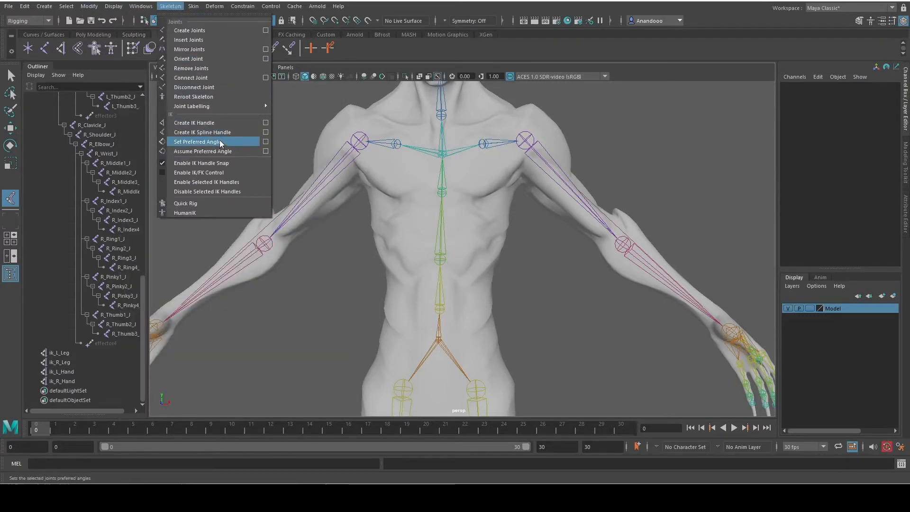
left_click(218, 134)
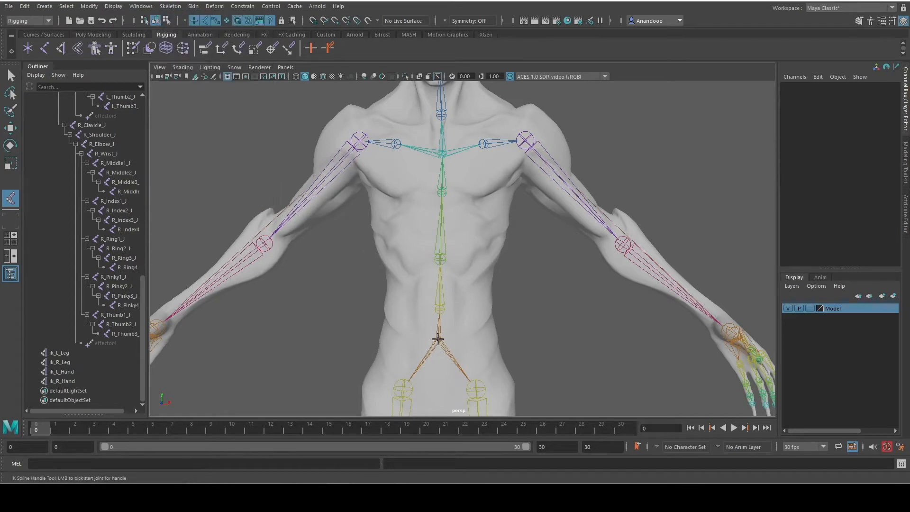
left_click(438, 340)
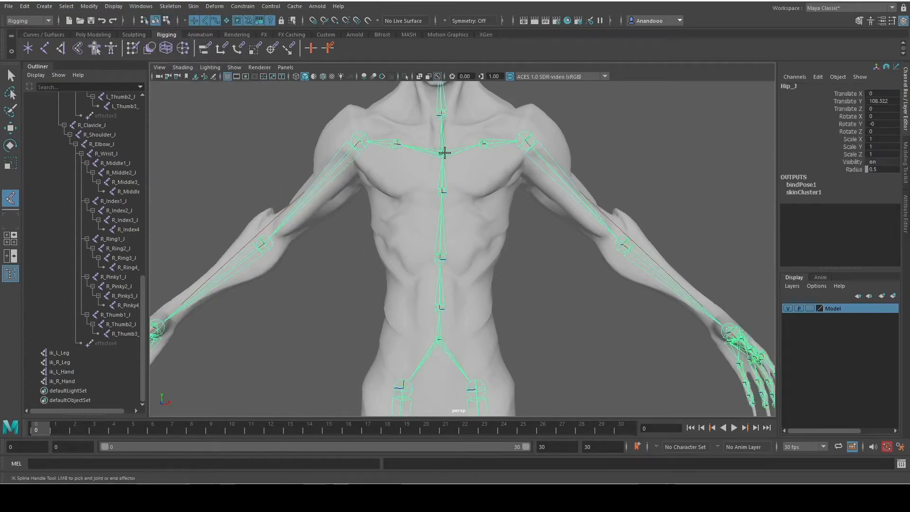
left_click(442, 155)
key("w")
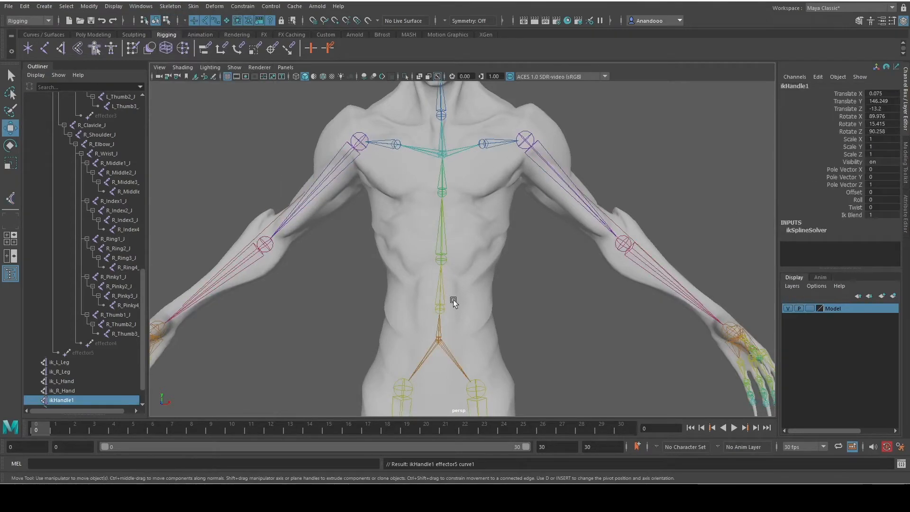
Step: Rename the curve of the spine's IK spline handle as Hip_Curve
scroll(103, 361, "down", 1)
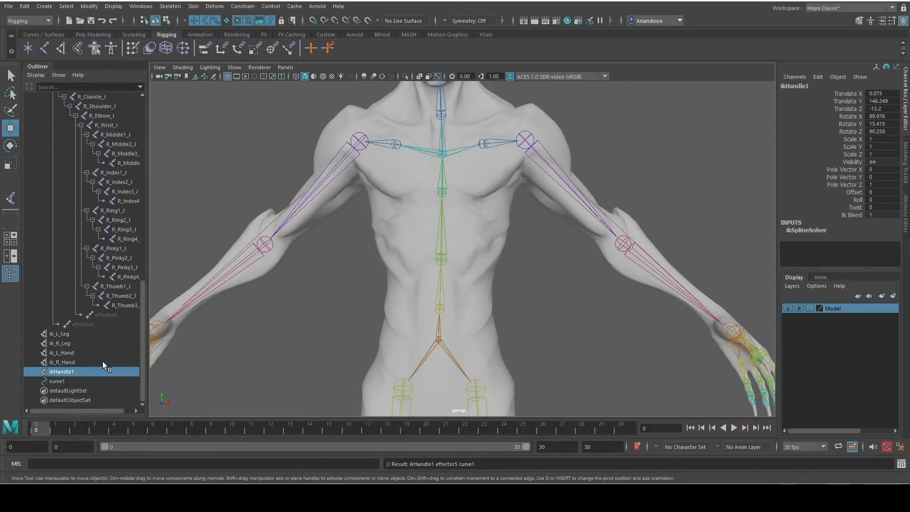
left_click(72, 382)
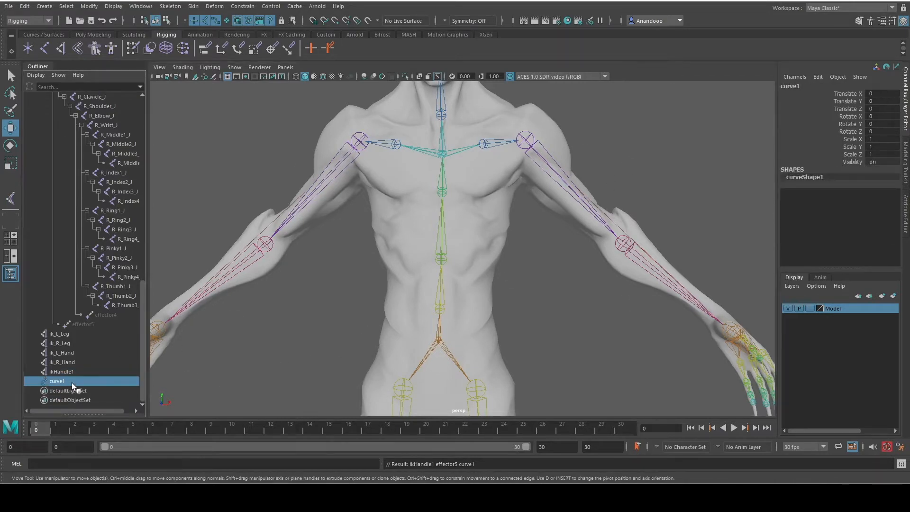
double_click(72, 382)
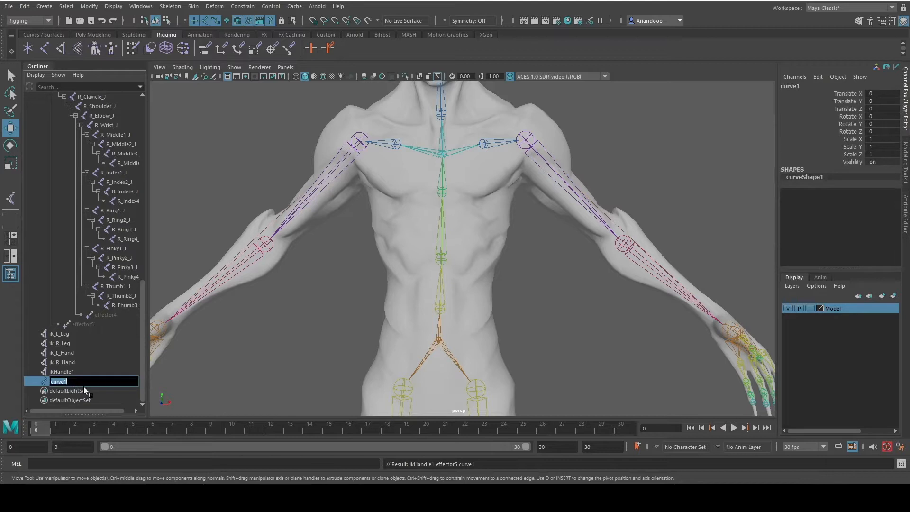
type("Hip_Cr")
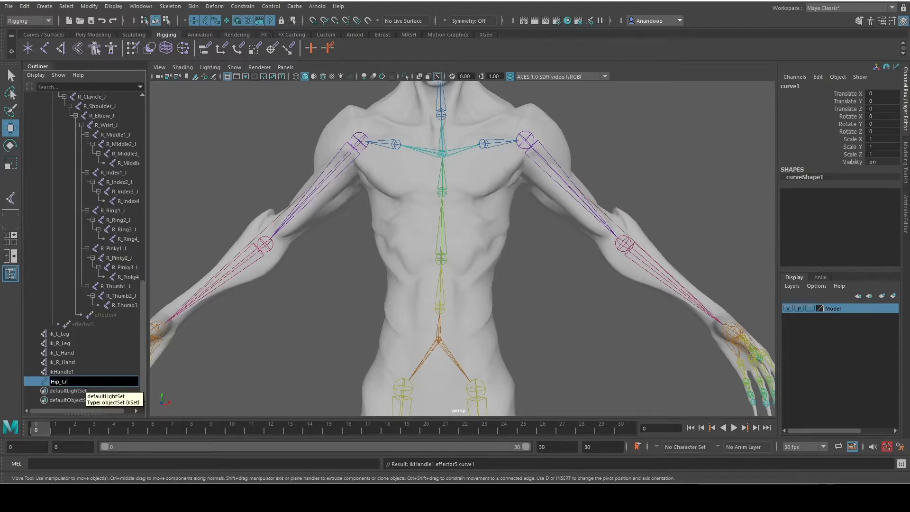
key("BackSpace")
key("BackSpace")
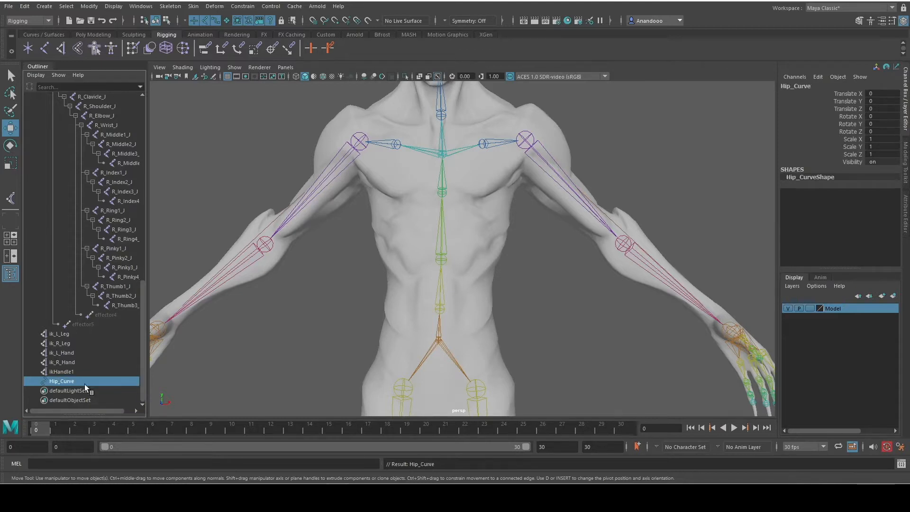
Step: Hide the Model layer and raise Hip_Curve's pivot along Y to about 107.5, near the hip joint
scroll(410, 348, "down", 8)
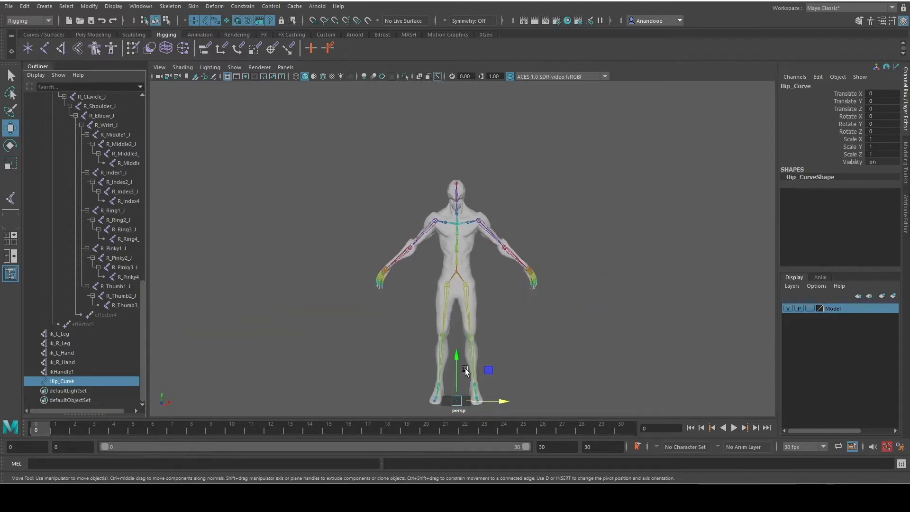
key("d")
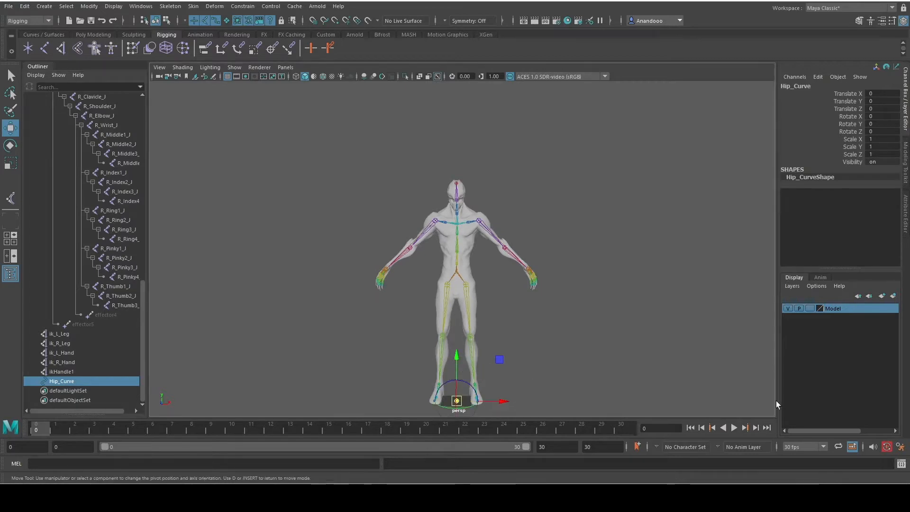
left_click(789, 309)
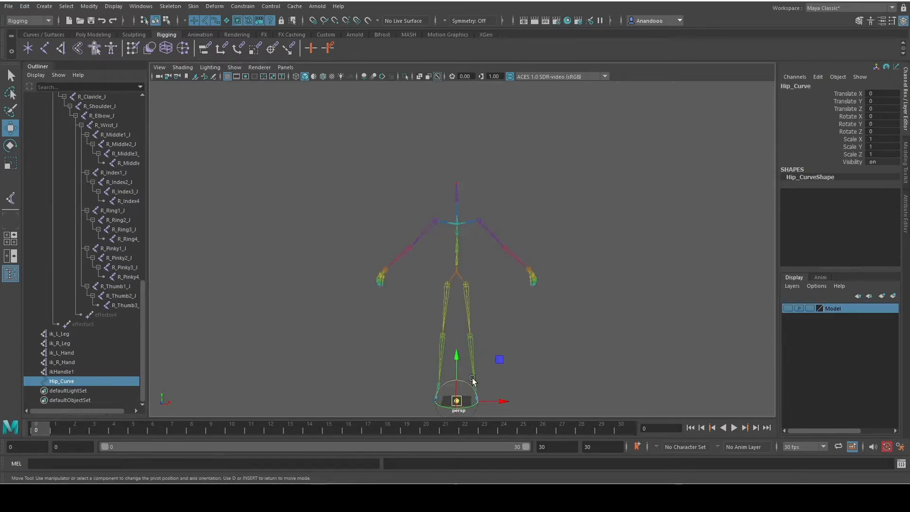
scroll(569, 375, "up", 3)
scroll(565, 374, "down", 3)
left_click_drag(457, 359, 451, 227)
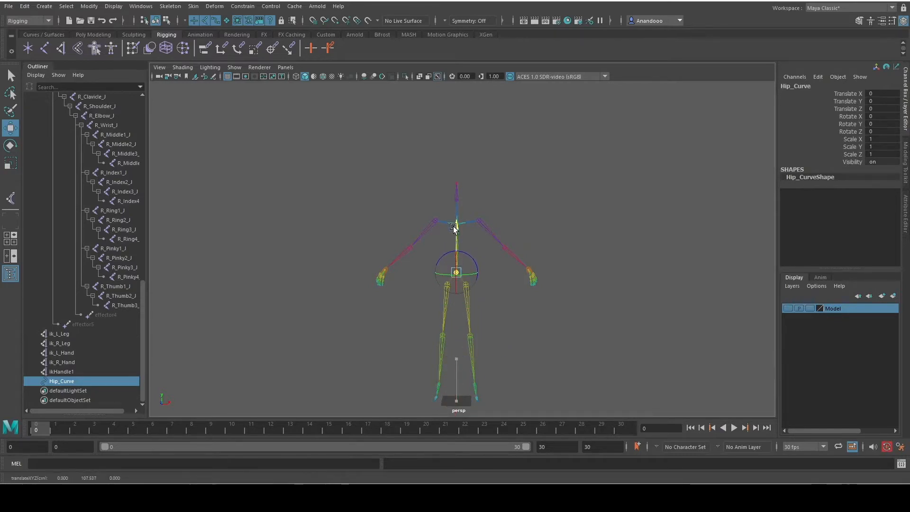
Step: Place Hip_Curve's pivot exactly on the hip joint with point snapping, leaving pivot editing when done
scroll(495, 290, "up", 4)
scroll(494, 289, "up", 3)
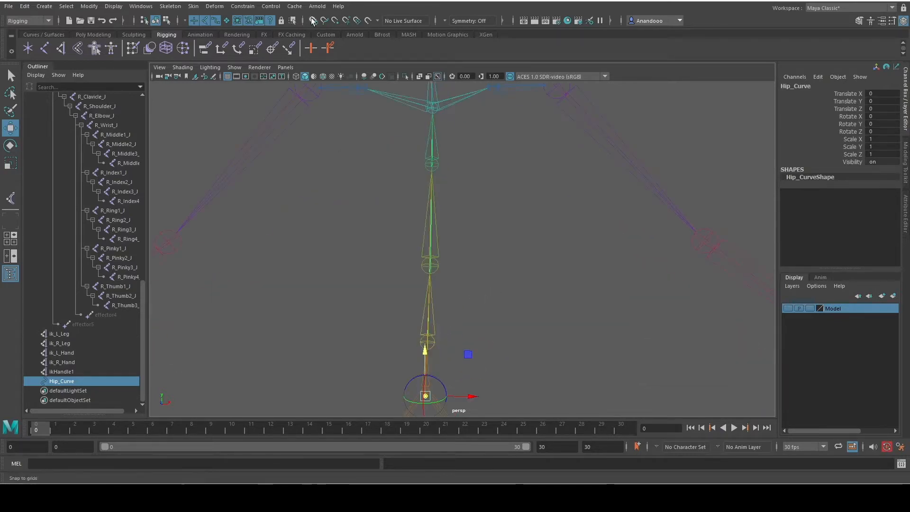
middle_click_drag(495, 247, 473, 133, "alt")
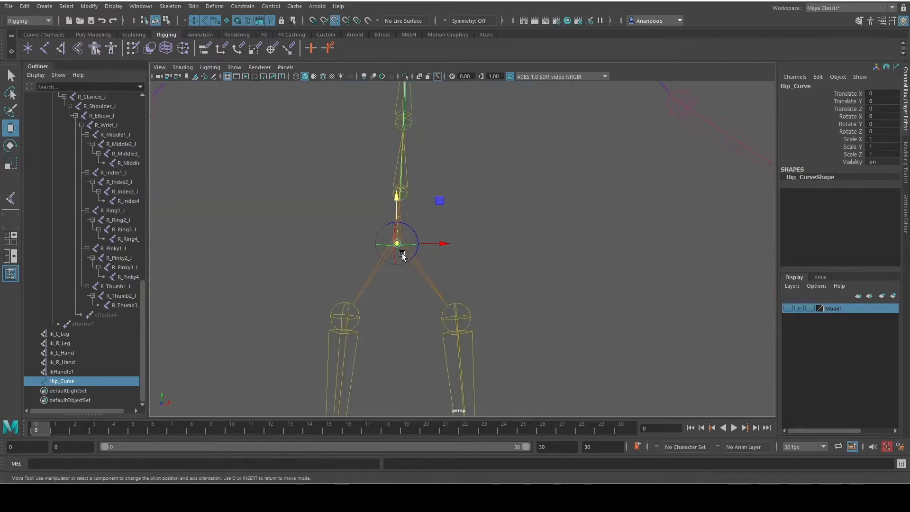
scroll(506, 271, "up", 5)
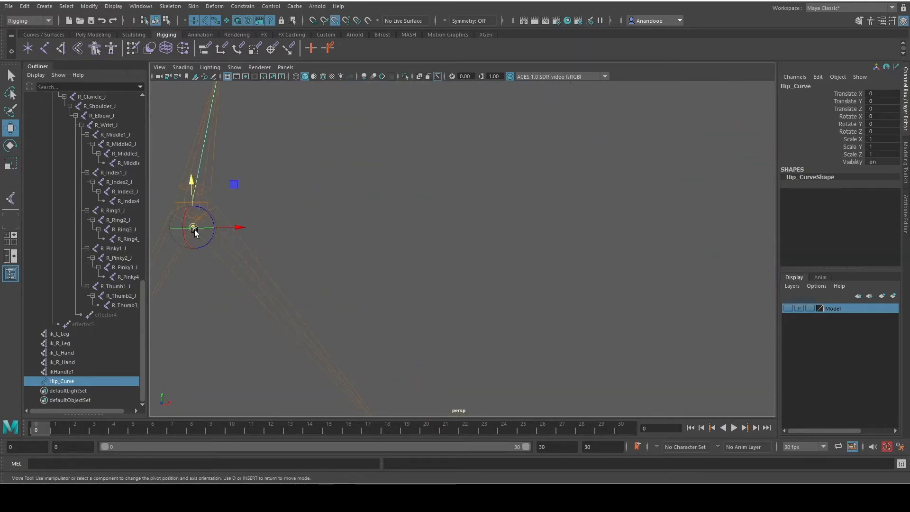
left_click_drag(192, 227, 192, 213)
key("d")
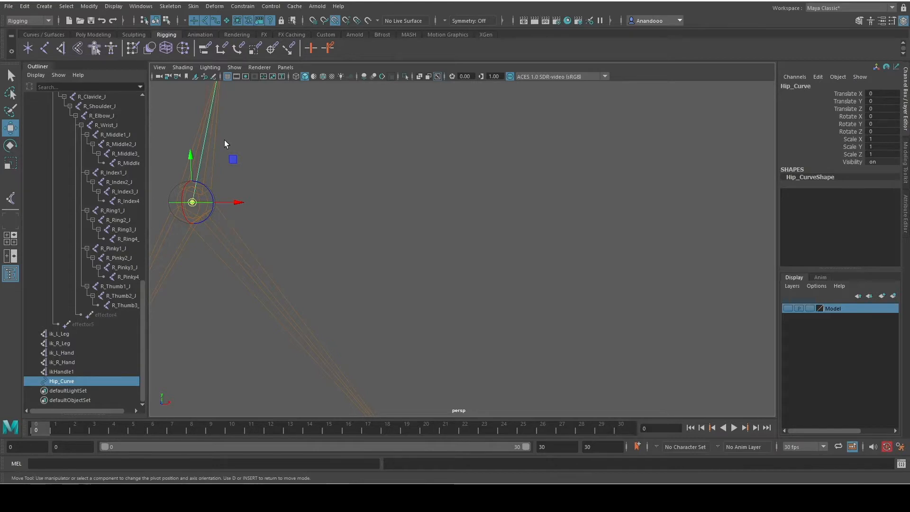
key("d")
Step: Test Hip_Curve by moving it up along Y, undoing the move
scroll(330, 240, "down", 5)
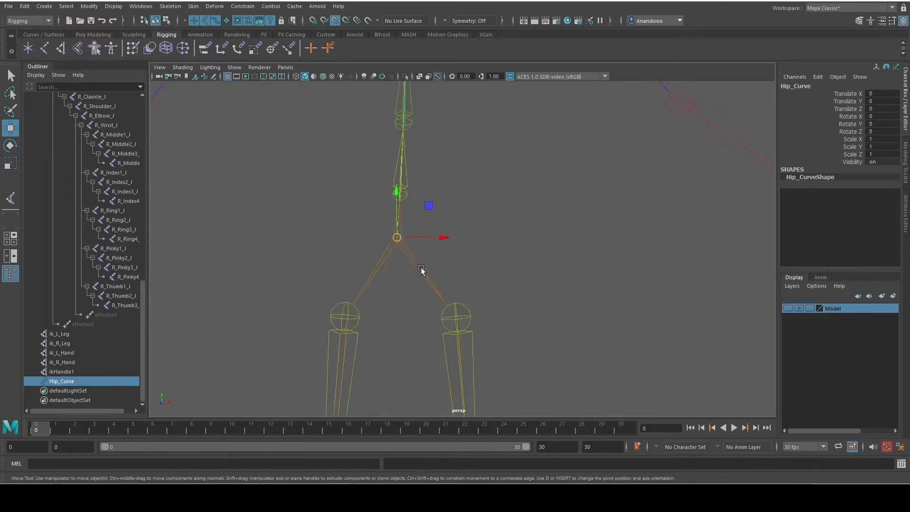
scroll(422, 267, "down", 8)
left_click_drag(506, 265, 416, 244, "alt")
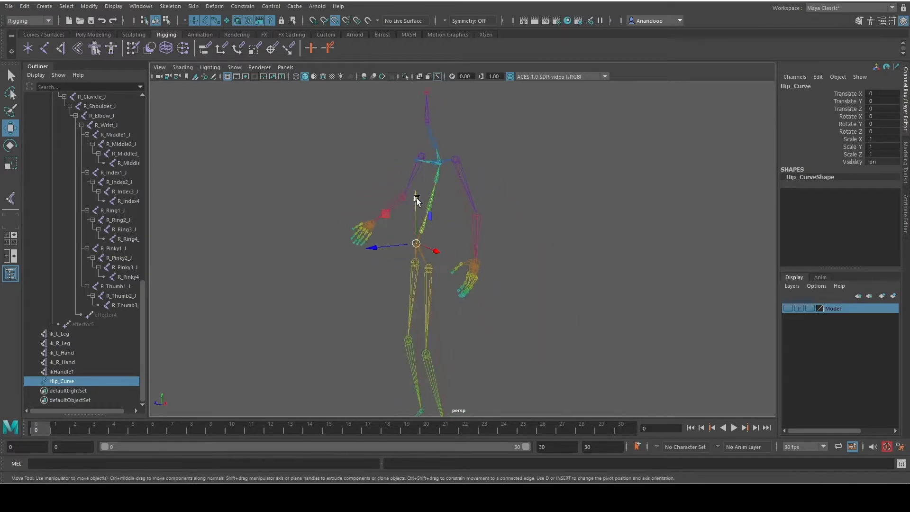
mouse_move(417, 201)
left_mouse_down()
mouse_move(417, 153)
mouse_move(416, 183)
left_mouse_up()
key("ctrl+z")
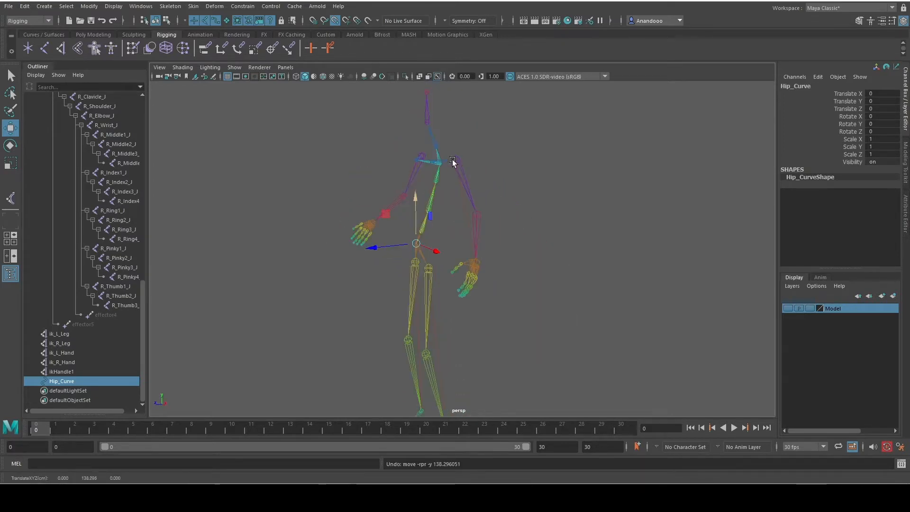
Step: Show the Model layer again and deselect Hip_Curve
left_click_drag(498, 243, 444, 294, "alt")
left_click_drag(376, 340, 365, 301, "alt")
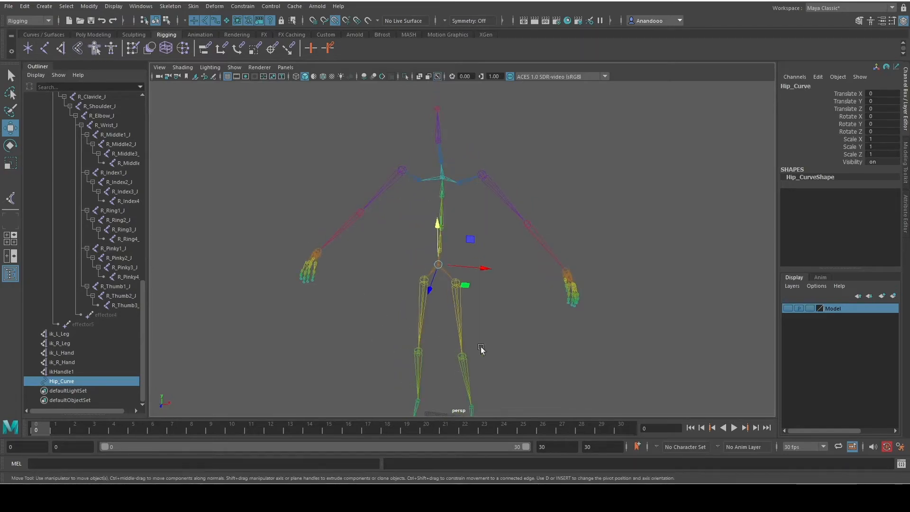
left_click_drag(482, 349, 523, 318, "alt")
middle_click_drag(523, 317, 454, 259, "alt")
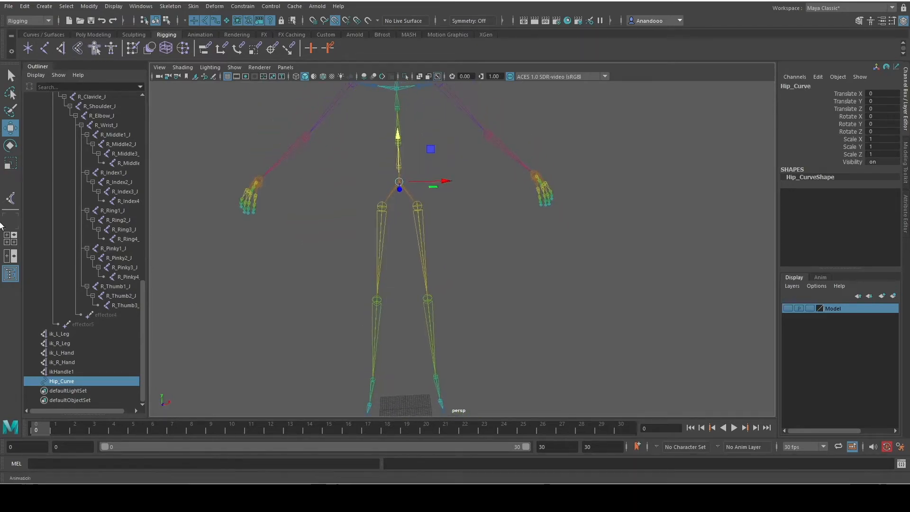
left_click(789, 308)
left_click(499, 315)
Step: Create a NURBS circle at the origin, between the character's feet
left_click_drag(426, 309, 501, 339, "alt")
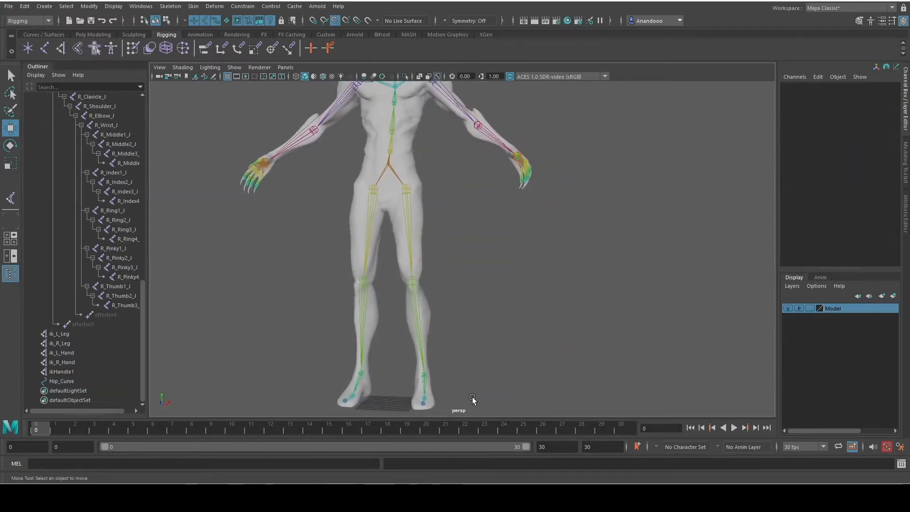
middle_click_drag(479, 383, 467, 328, "alt")
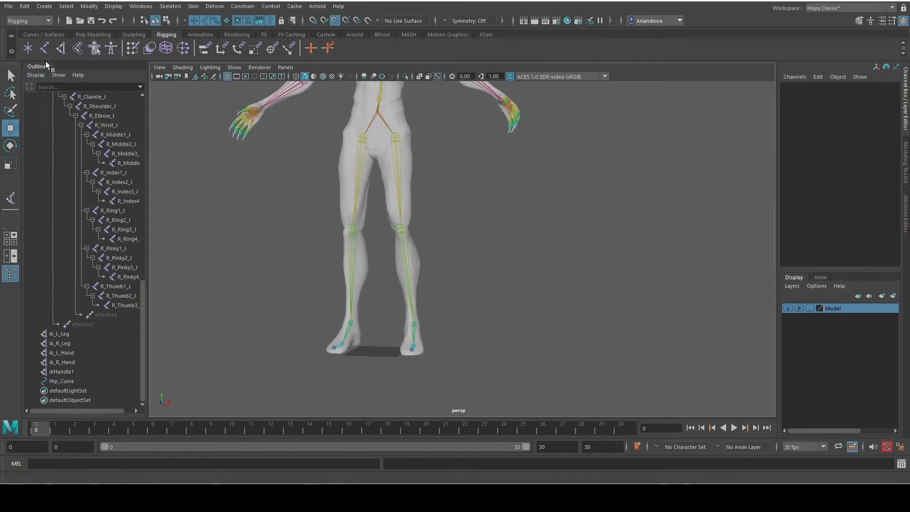
left_click(44, 6)
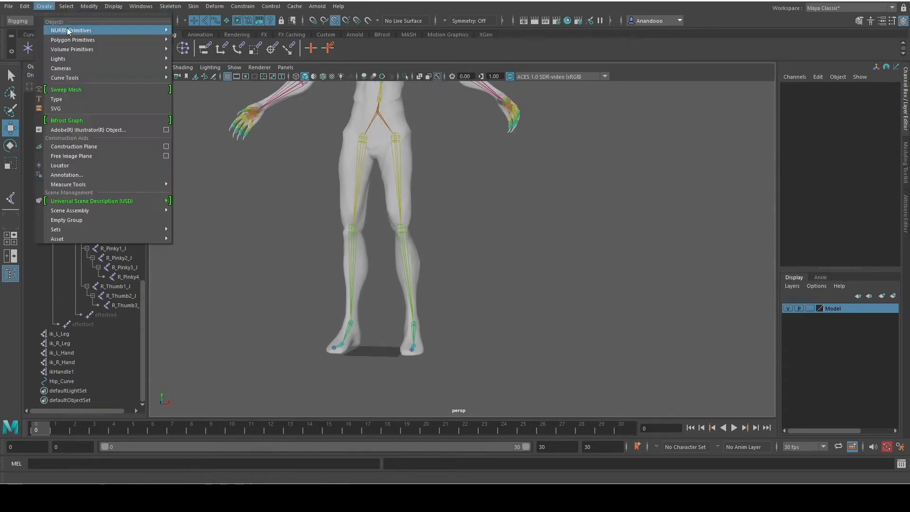
mouse_move(71, 30)
left_click(208, 90)
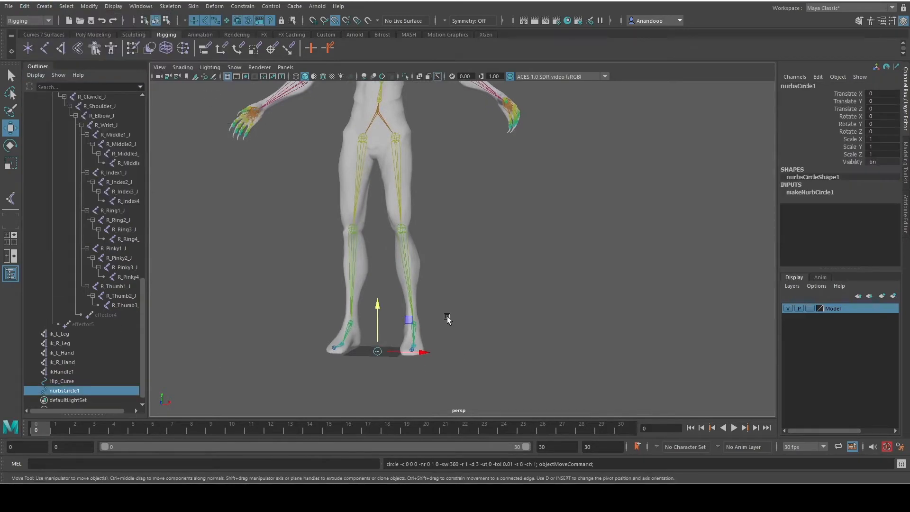
Step: Scale the new circle uniformly to about 19 and move it along X to the left foot
scroll(399, 352, "up", 3)
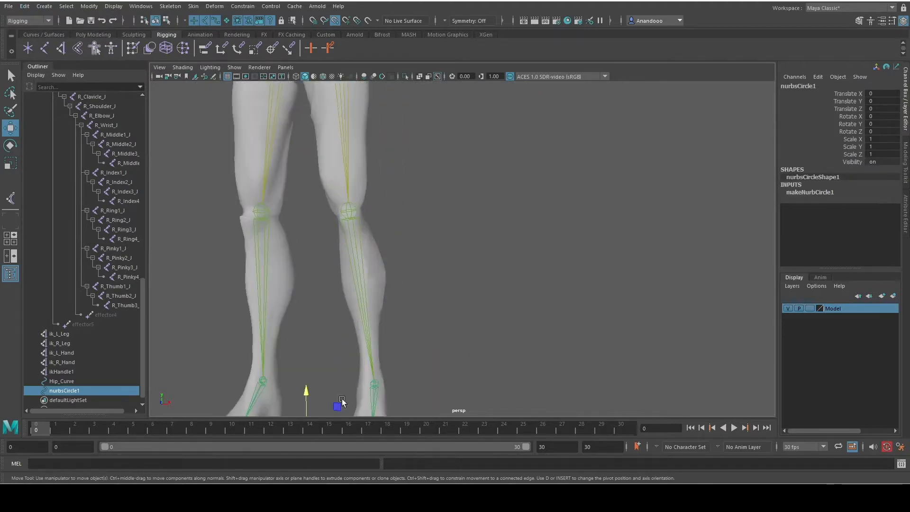
key("r")
scroll(384, 396, "down", 4)
left_click_drag(392, 332, 436, 340)
key("w")
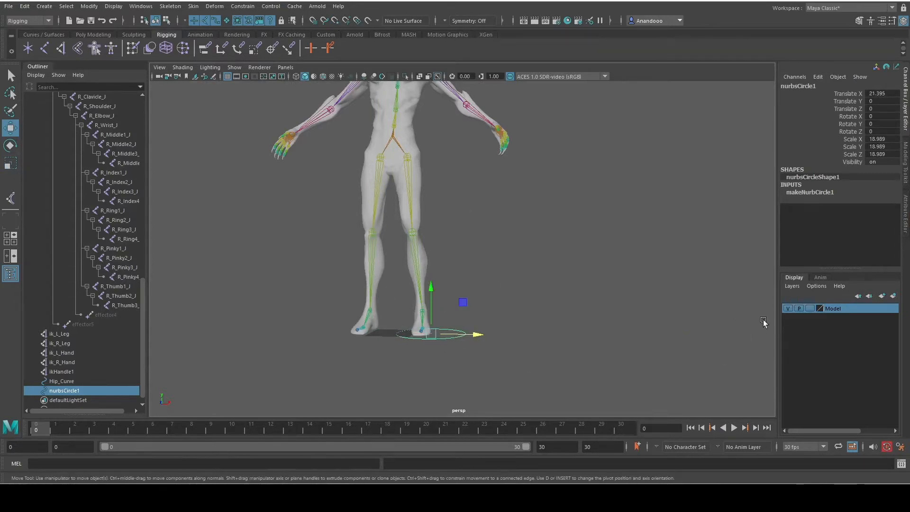
Step: Hide the Model layer and place the circle on the left ankle joint using point snapping
left_click(787, 310)
middle_click_drag(639, 363, 617, 362, "alt")
left_click_drag(408, 333, 402, 313)
left_click(339, 19)
Step: Narrow the ankle circle to about 7.24 along X and rotate it about 7.2 degrees around Y
left_click_drag(498, 326, 514, 355, "alt")
key("r")
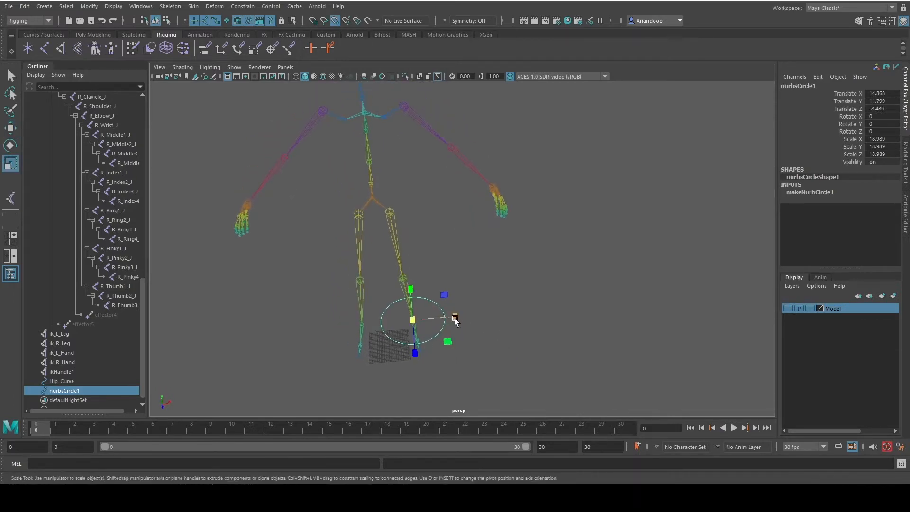
left_click_drag(455, 320, 432, 350)
key("w")
key("e")
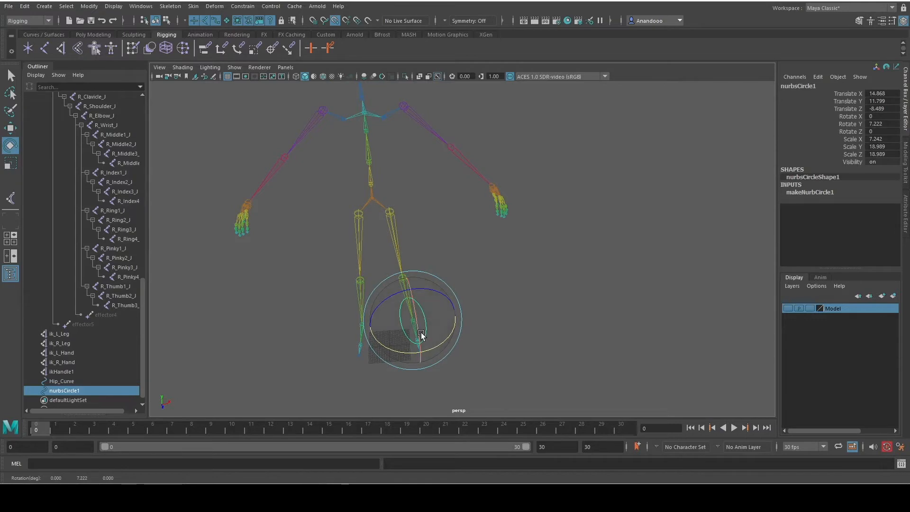
key("q")
scroll(457, 361, "up", 5)
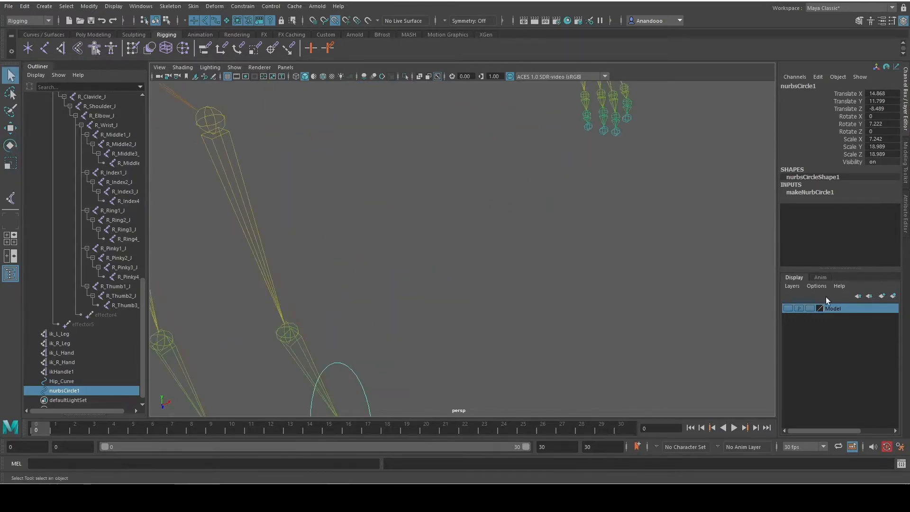
Step: Show the Model layer and lower the circle's front control vertices toward the toes of the left foot
left_click(789, 308)
scroll(587, 356, "down", 5)
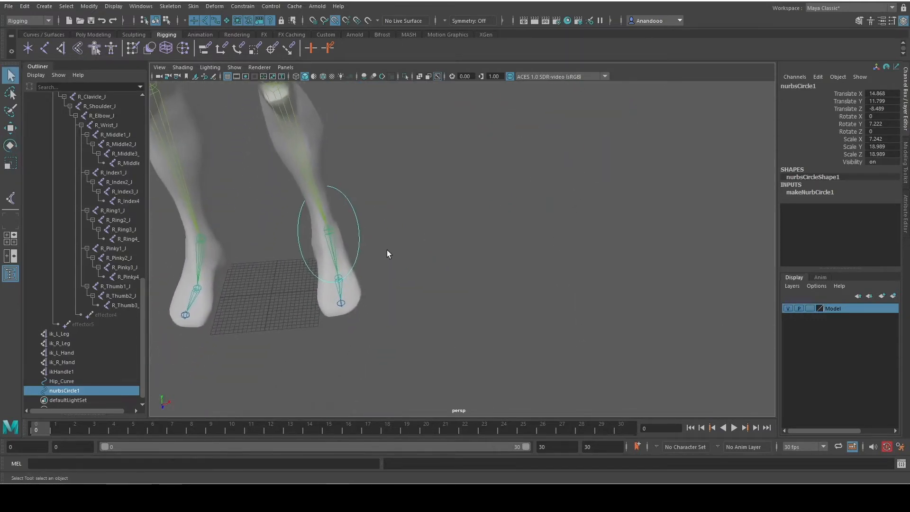
left_click_drag(388, 254, 276, 244, "alt")
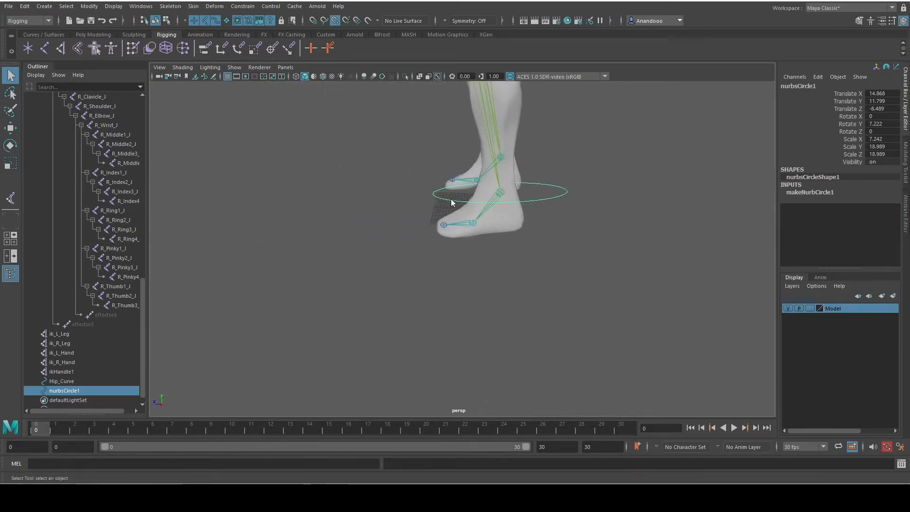
right_click_drag(451, 198, 397, 200)
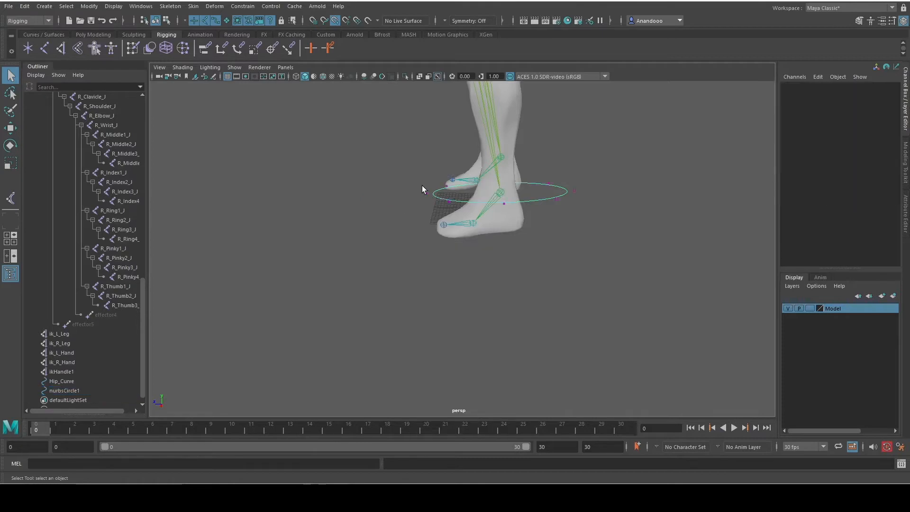
left_click_drag(417, 185, 454, 209)
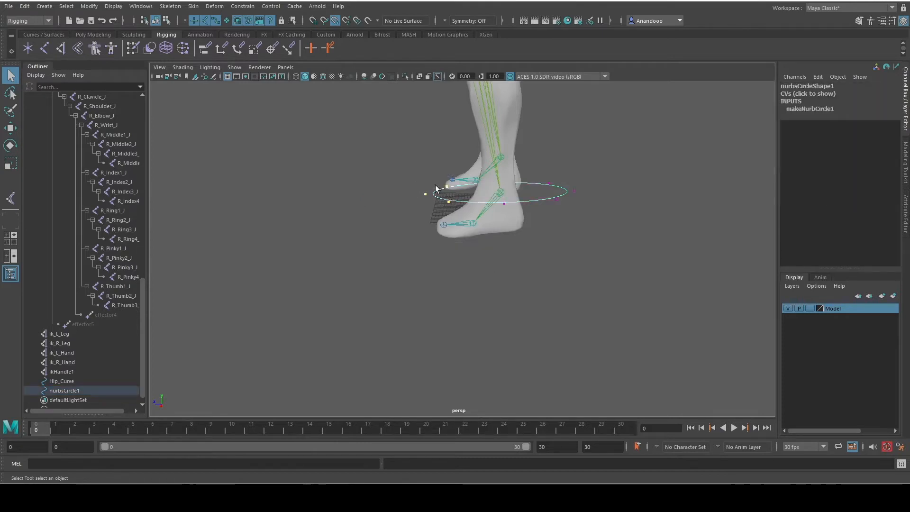
key("w")
left_click_drag(437, 174, 437, 201)
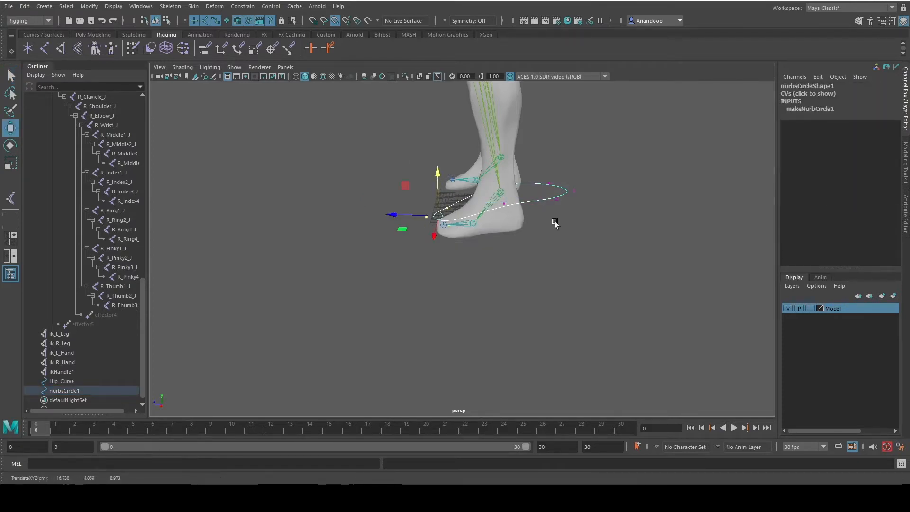
Step: Pull the circle's rear control vertices in toward the heel, then return the curve to object mode
left_click_drag(579, 171, 531, 198)
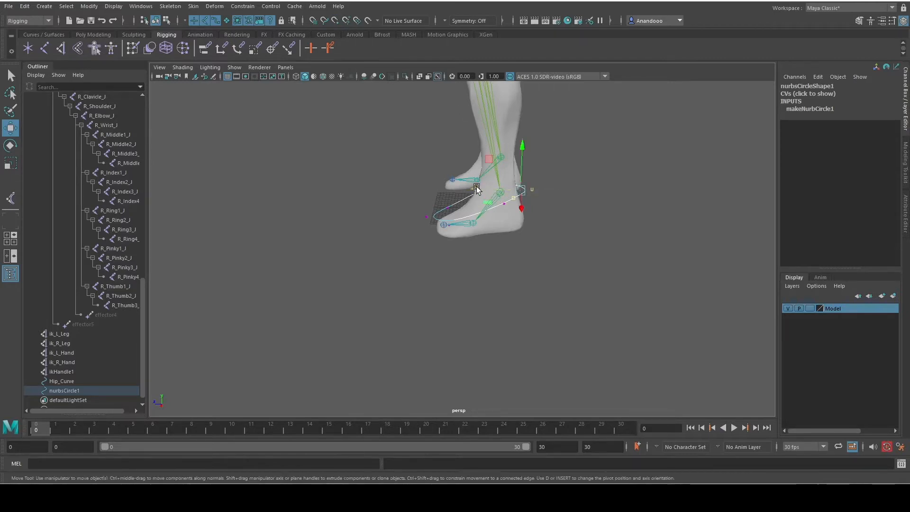
left_click_drag(476, 188, 490, 190)
left_click_drag(477, 242, 591, 245, "alt")
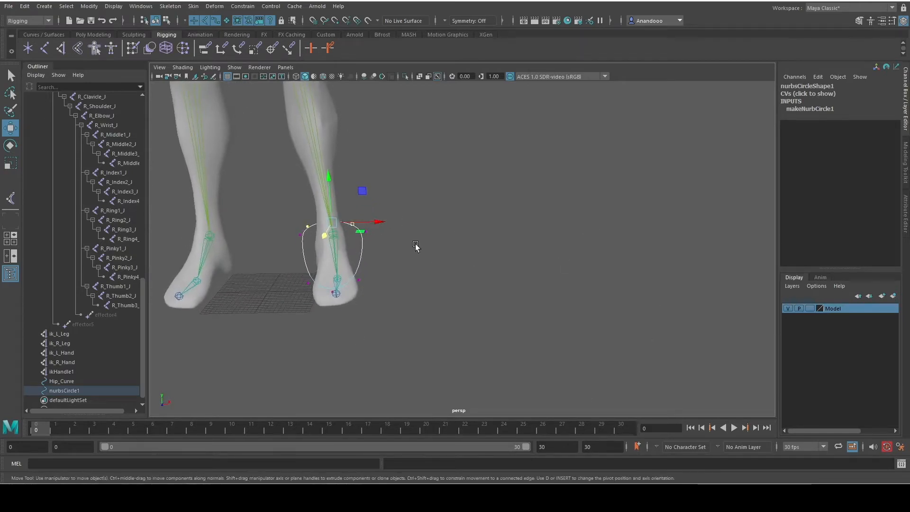
key("q")
left_click(427, 254)
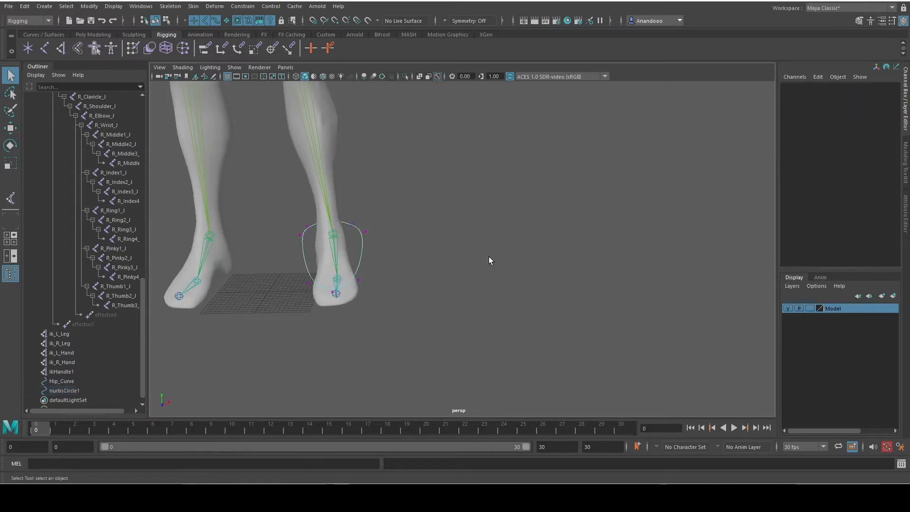
right_click_drag(368, 248, 400, 236)
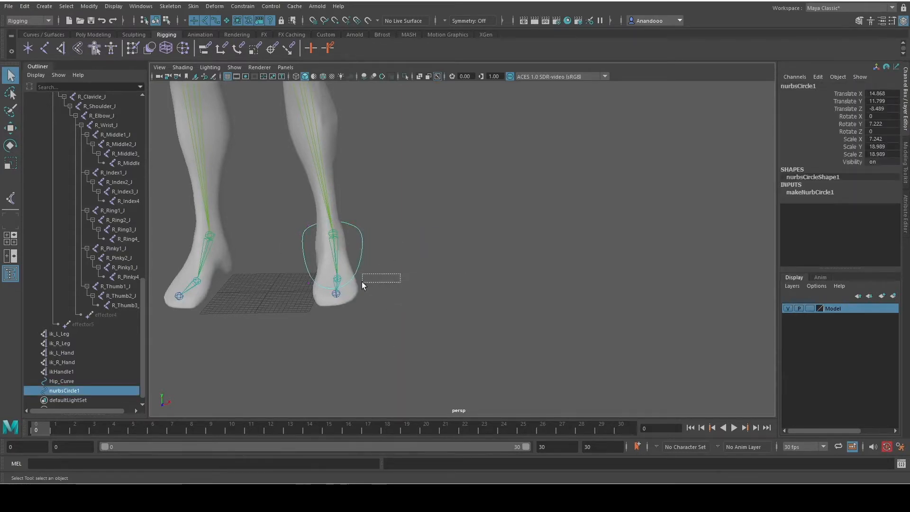
left_click_drag(362, 282, 362, 282)
Step: Duplicate the left foot curve and move the copy along X to the right foot, to about -19.8
left_click_drag(431, 258, 380, 247, "alt")
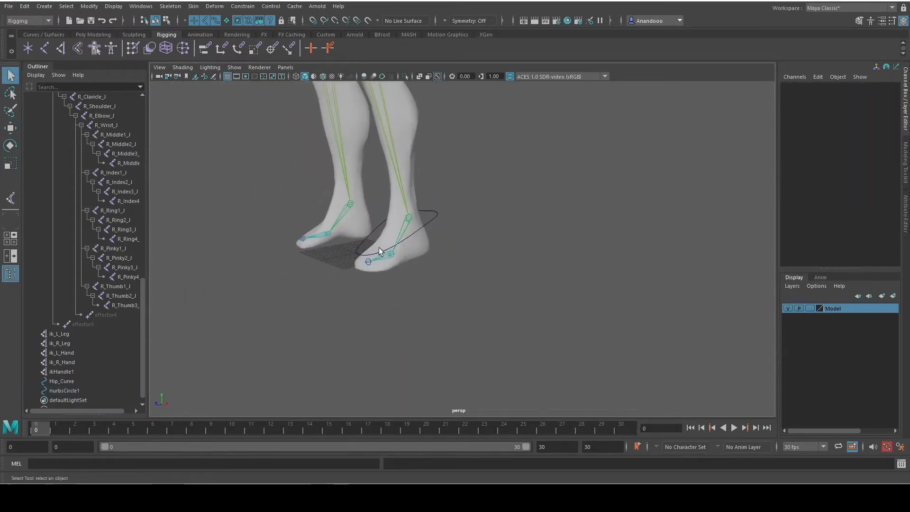
left_click(424, 224)
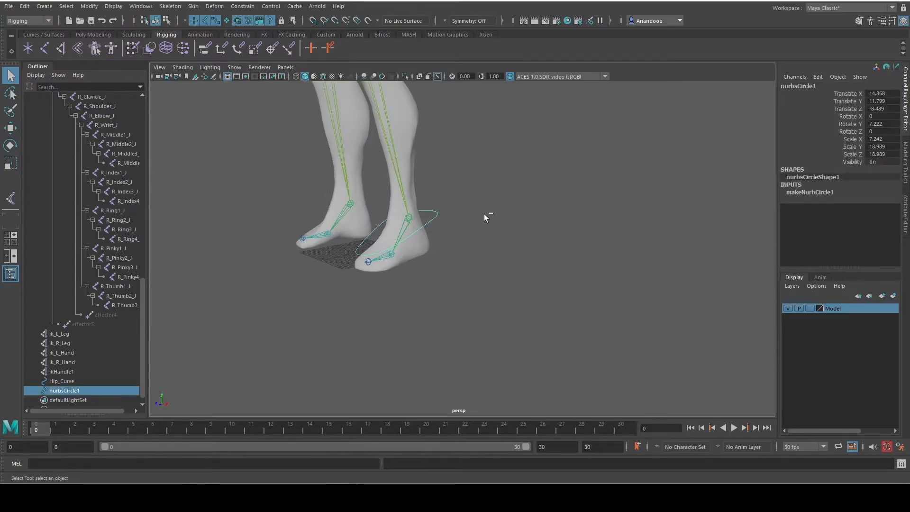
key("ctrl+d")
key("w")
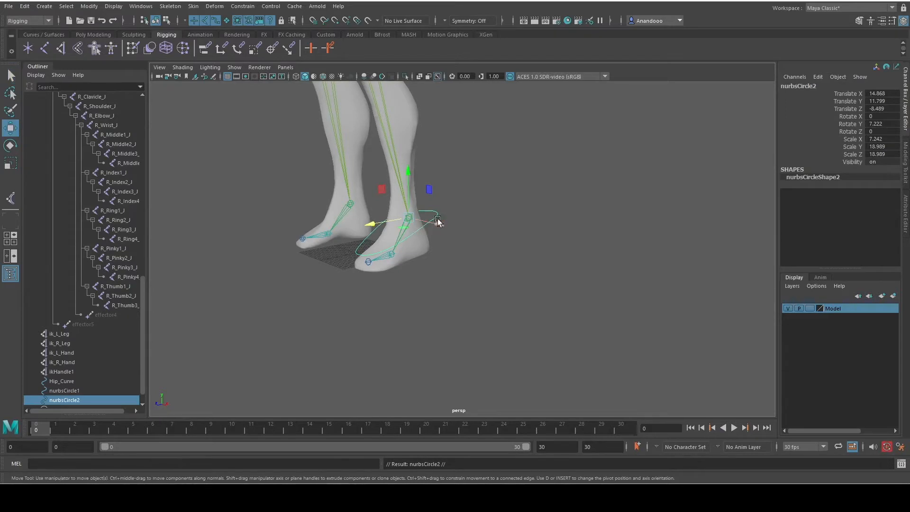
middle_click_drag(439, 226, 368, 209)
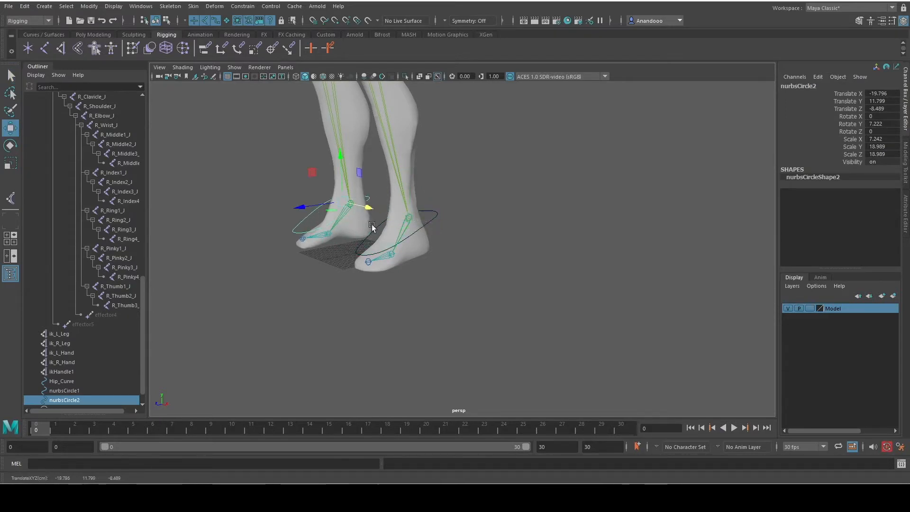
Step: Hide the Model layer and snap the duplicated curve onto the right ankle joint, then deselect it
left_click(788, 308)
left_click_drag(664, 307, 529, 275, "alt")
middle_click_drag(529, 273, 569, 266, "alt")
left_click(335, 20)
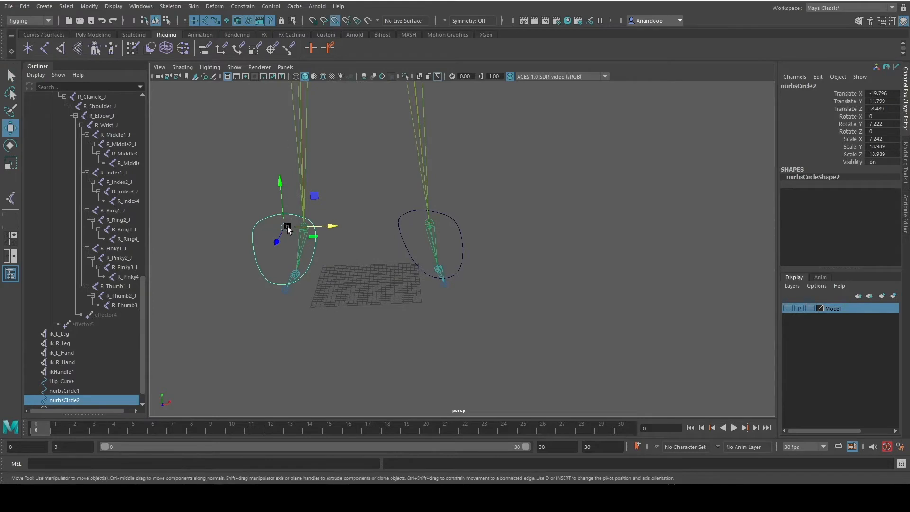
left_click_drag(285, 228, 305, 227)
left_click(585, 301)
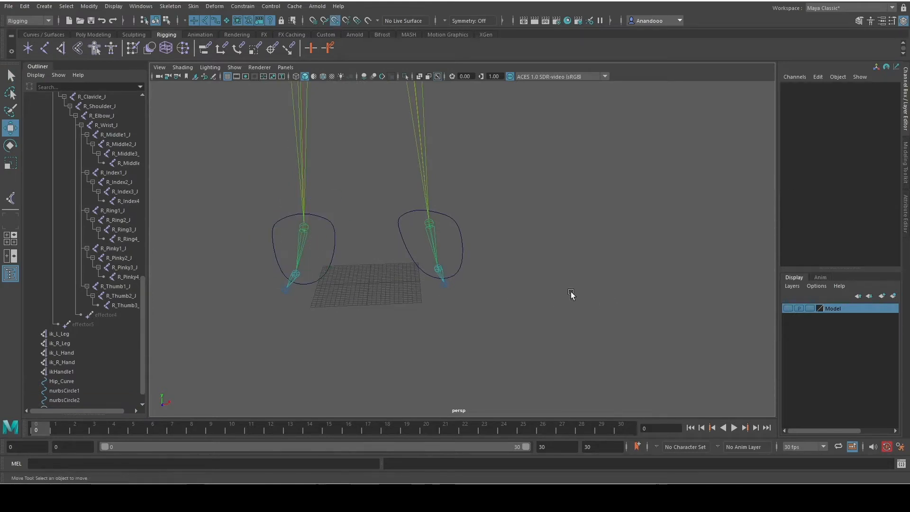
Step: Mirror the right foot curve's angle by setting its Rotate Y to -7.222
left_click_drag(522, 275, 510, 309, "alt")
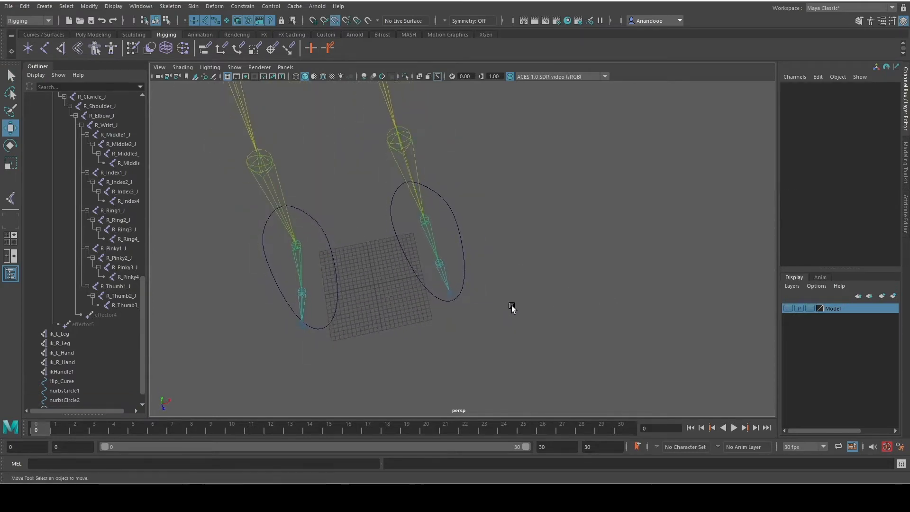
left_click(332, 264)
key("e")
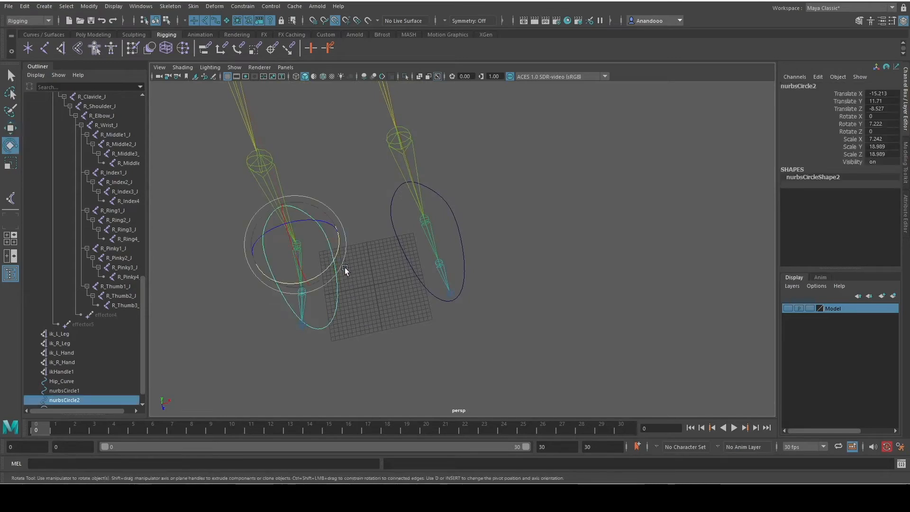
left_click(463, 246)
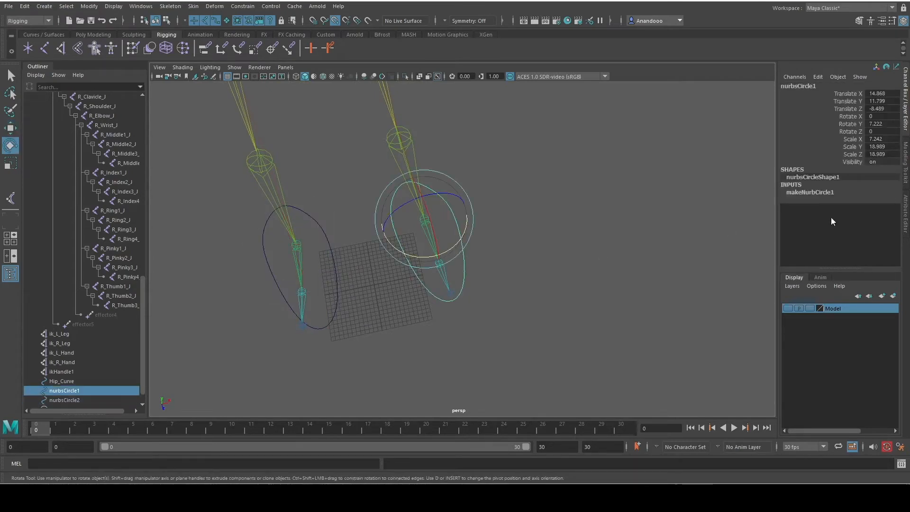
double_click(888, 124)
left_click(335, 258)
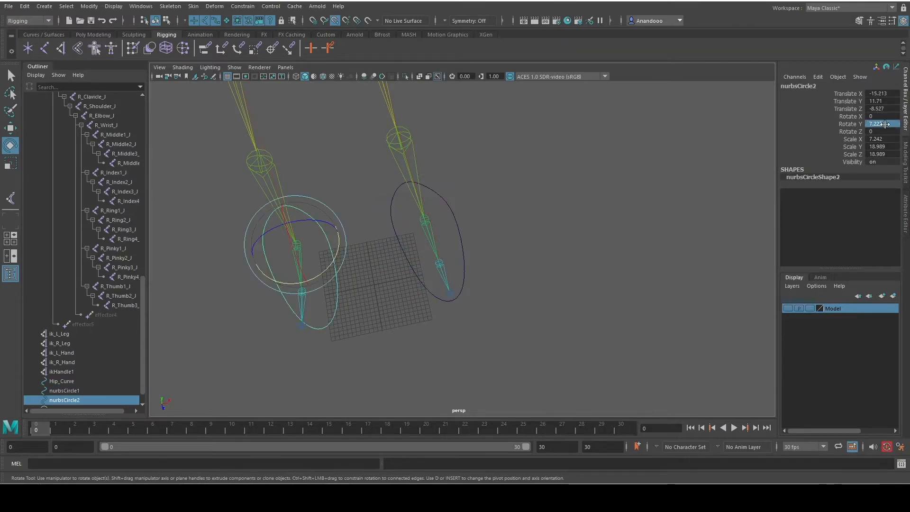
type("-7.222")
key("Return")
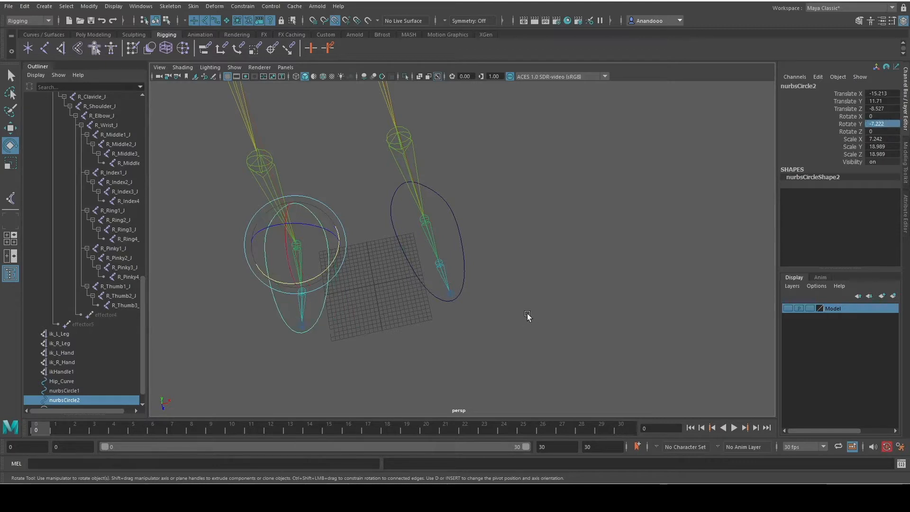
Step: Show the Model layer again and leave both foot curves deselected
left_click_drag(528, 317, 408, 311, "alt")
left_click(408, 311)
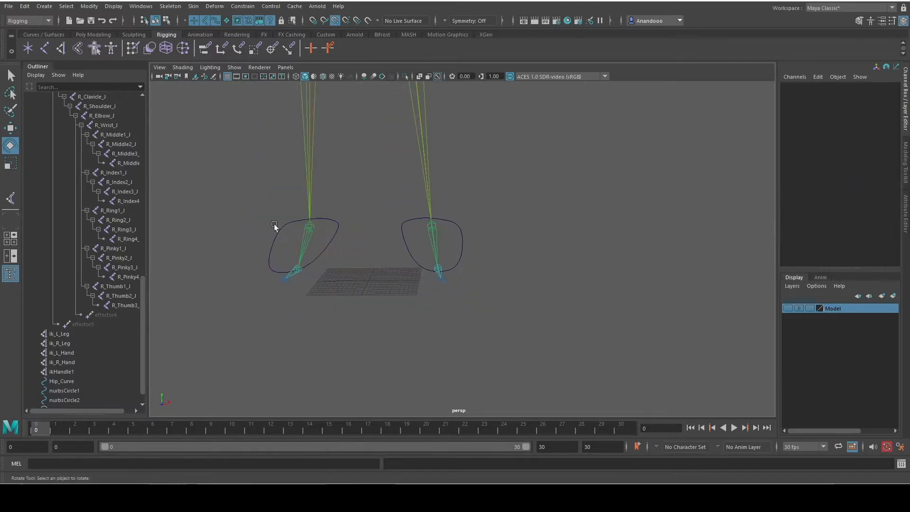
left_click(402, 240)
left_click(788, 309)
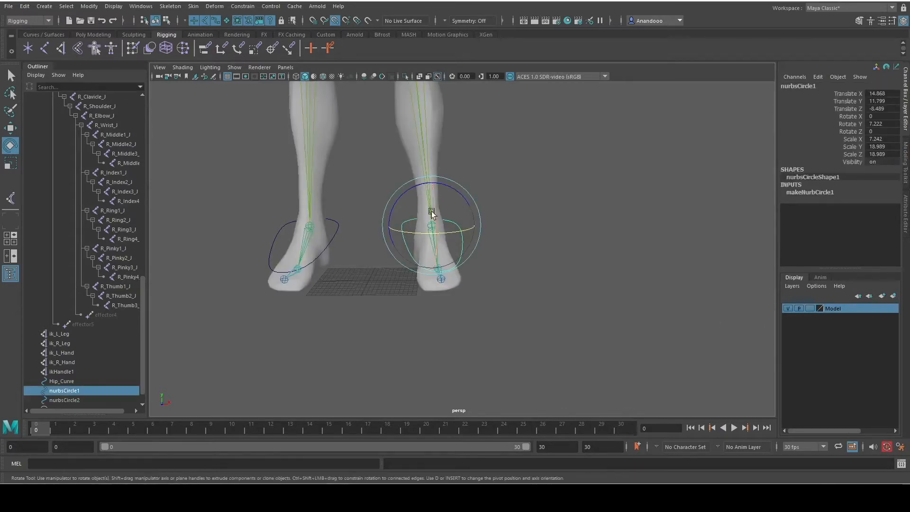
left_click(553, 284)
Step: Rename the left foot curve as L_Leg_CTRL
left_click_drag(590, 280, 479, 221, "alt")
left_click(468, 225)
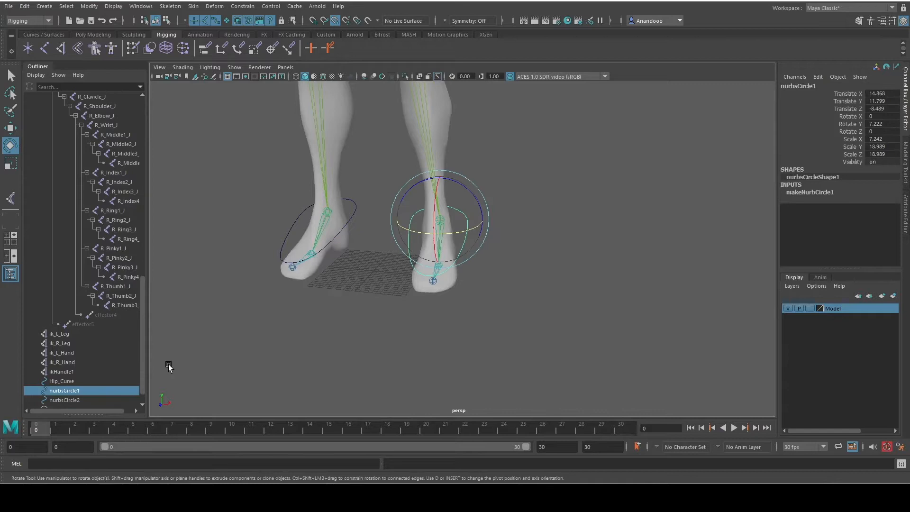
double_click(80, 393)
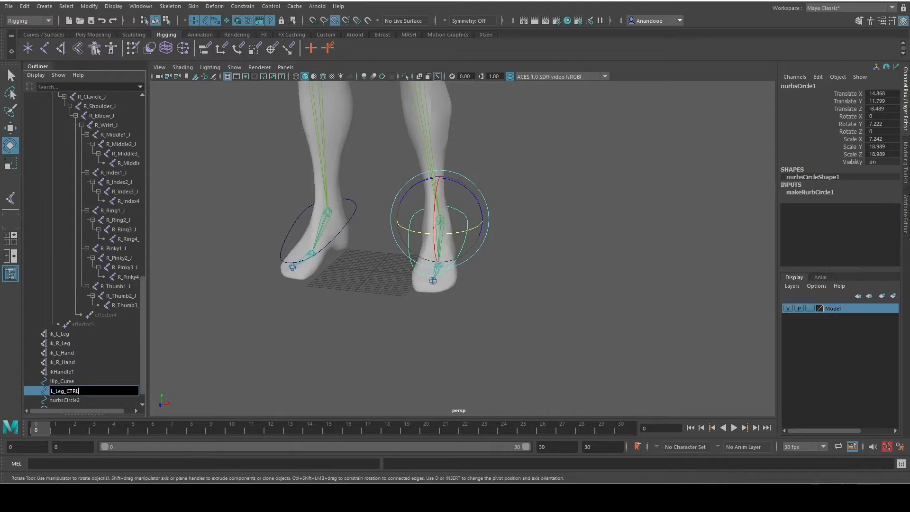
key("Return")
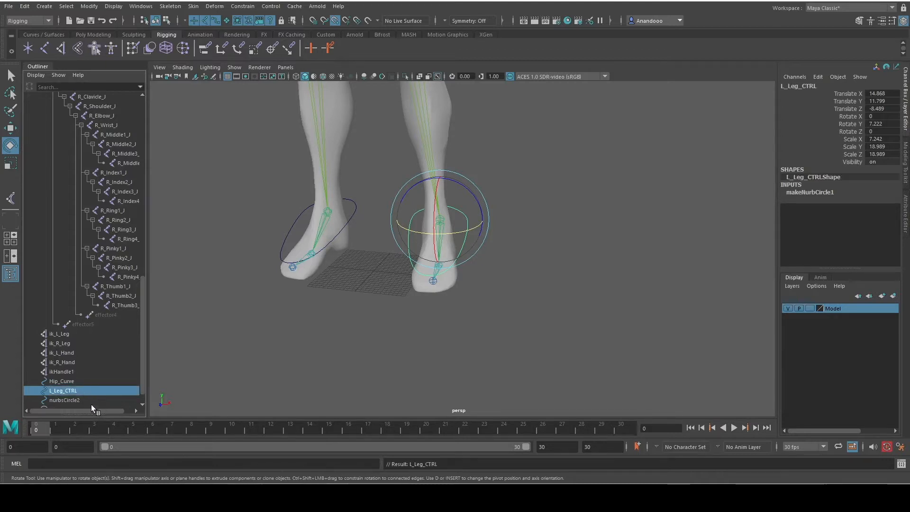
Step: Rename the right foot curve as R_Leg_CTRL and deselect it
left_click(84, 399)
double_click(85, 399)
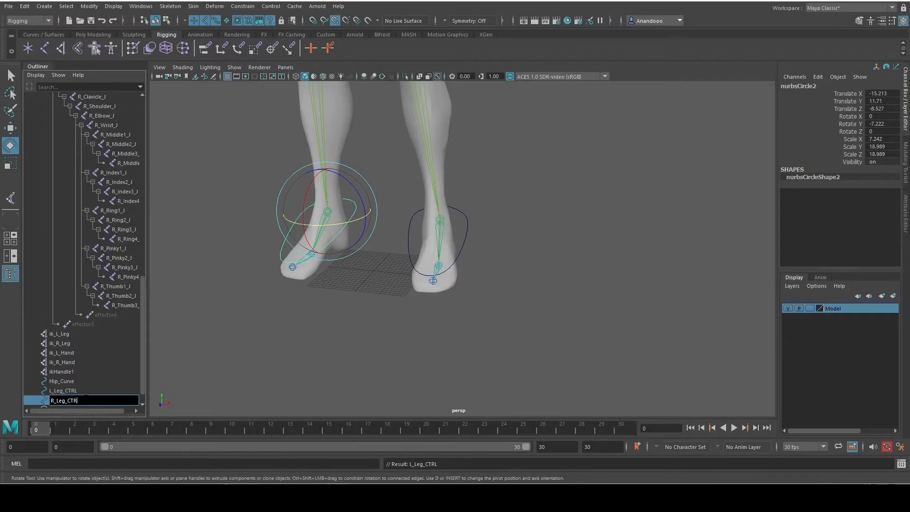
type("R_Leg_CTRL")
key("Return")
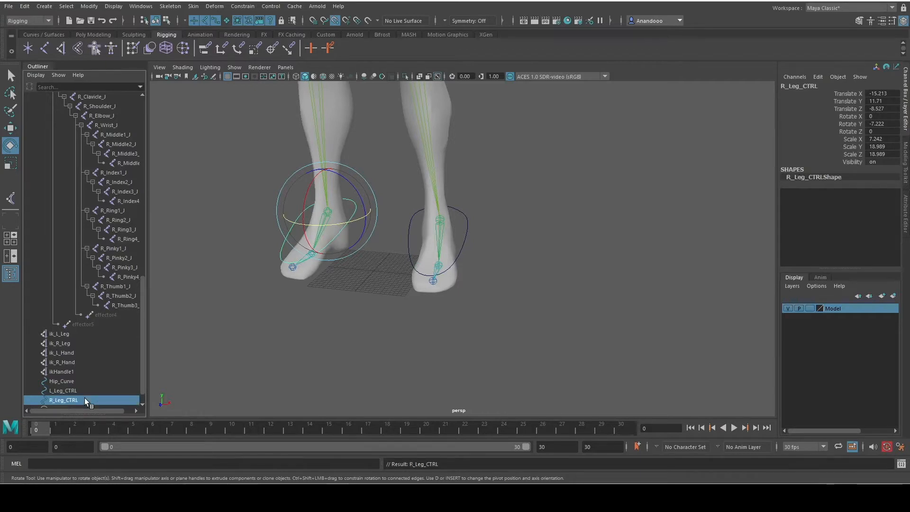
left_click(360, 365)
Step: Freeze the transformations of the L_Leg_CTRL curve
left_click_drag(349, 340, 360, 332, "alt")
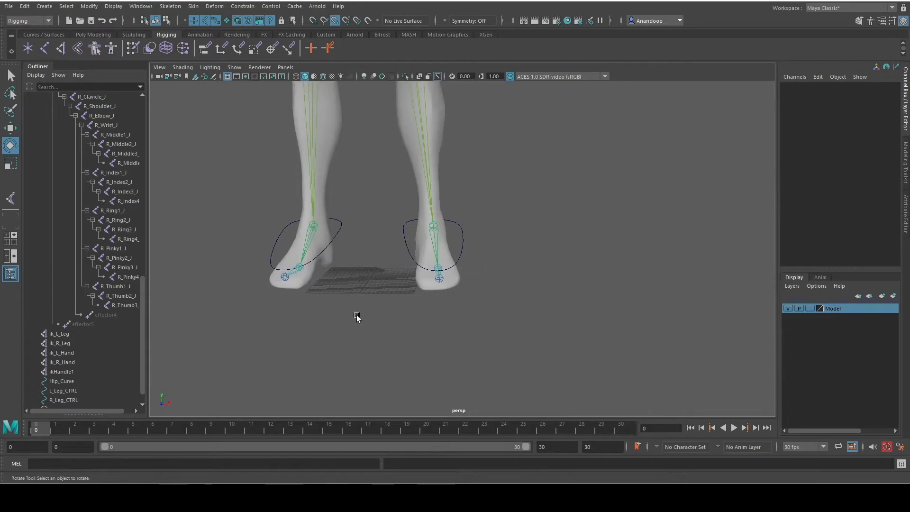
left_click(406, 240)
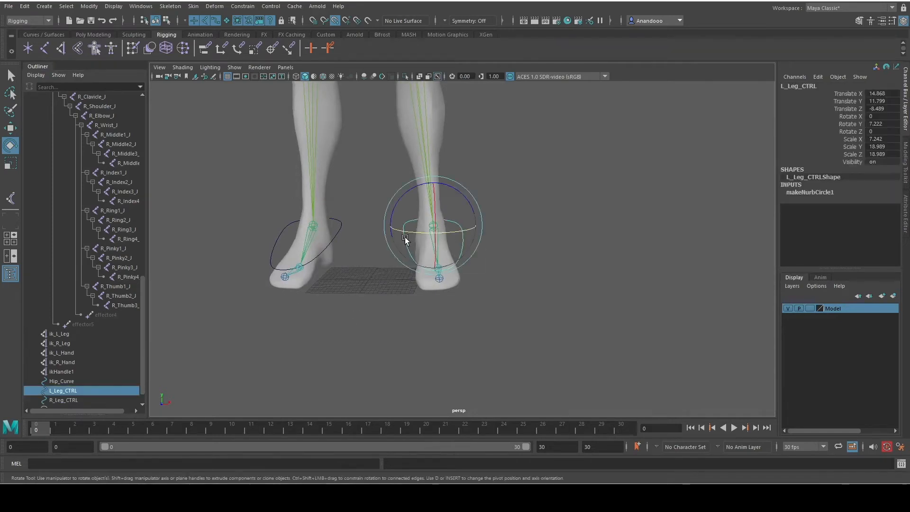
left_click(89, 6)
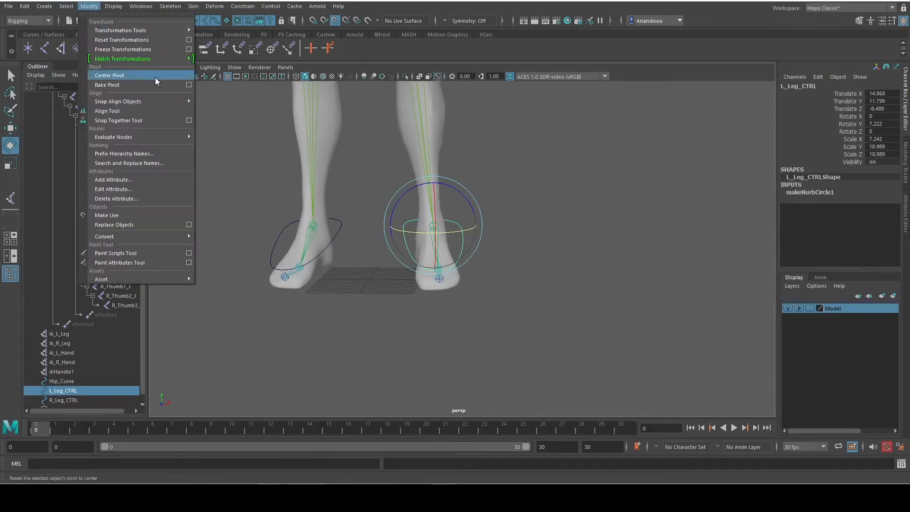
left_click(140, 49)
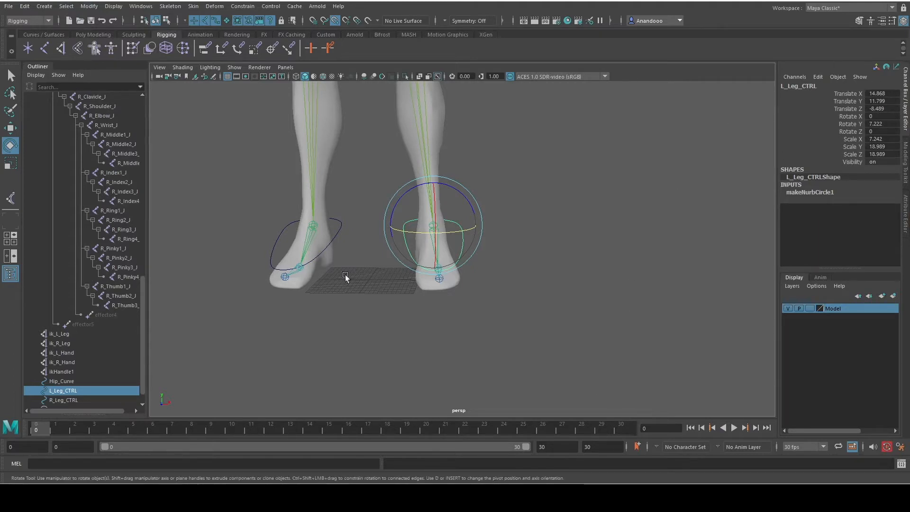
left_click(94, 9)
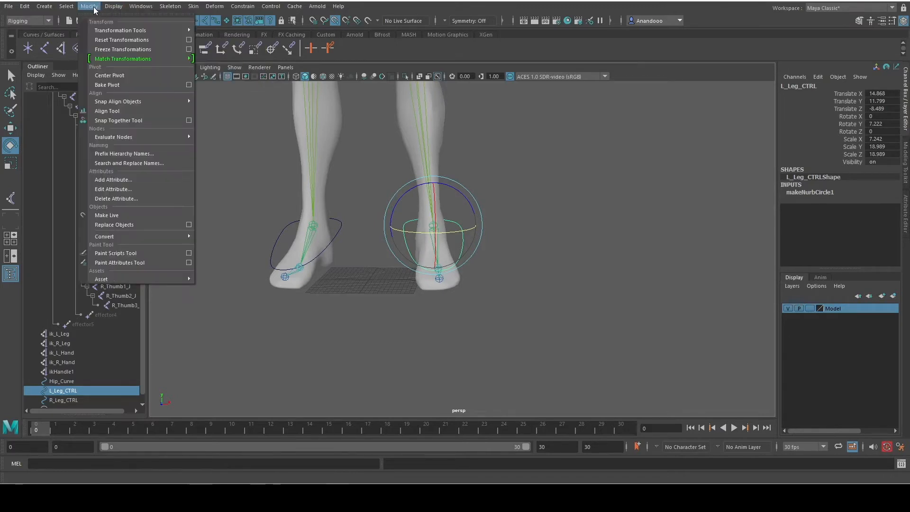
left_click(113, 47)
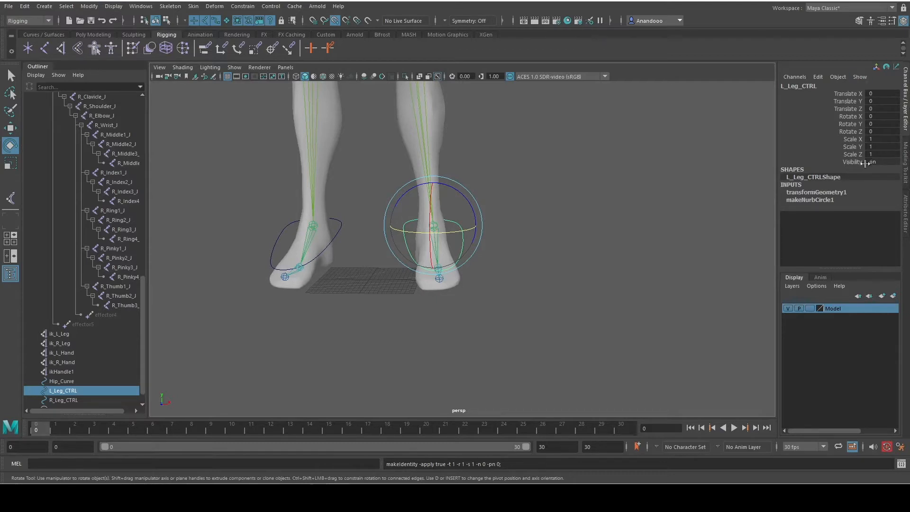
Step: Freeze the transformations of the R_Leg_CTRL curve and deselect it
left_click(344, 236)
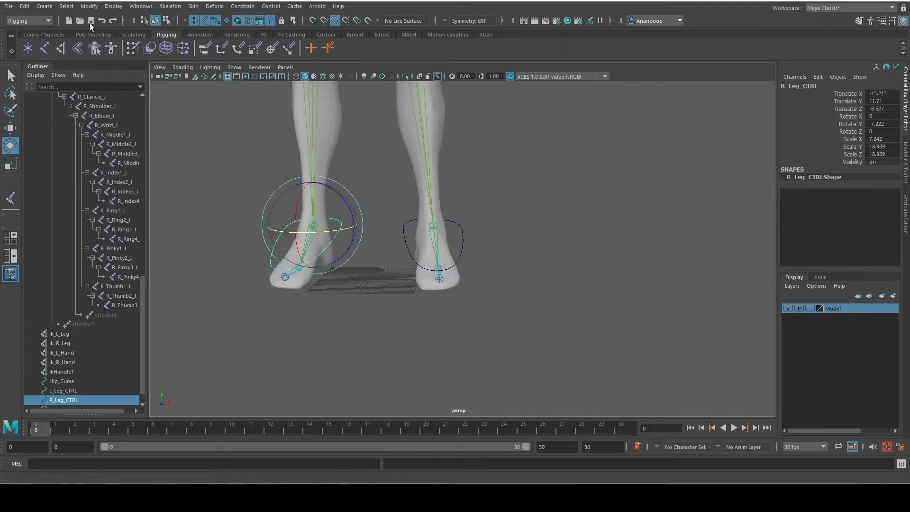
left_click(89, 6)
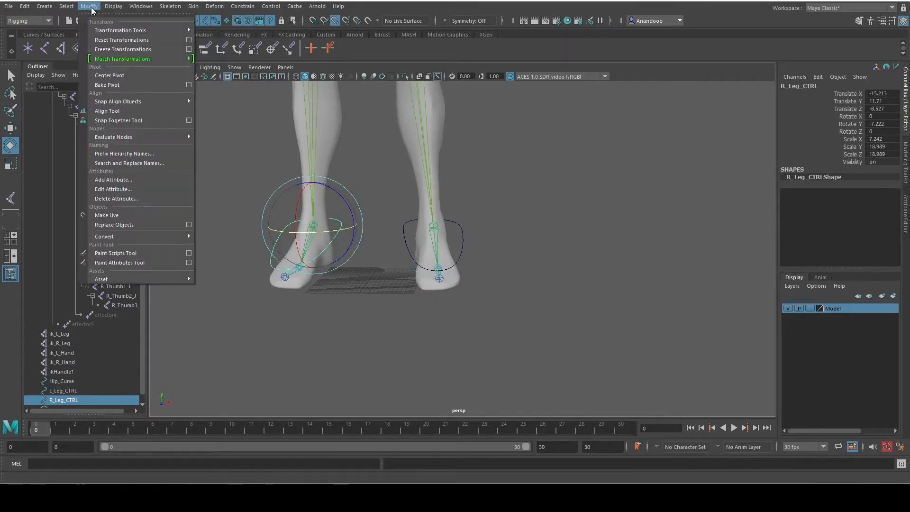
left_click(132, 49)
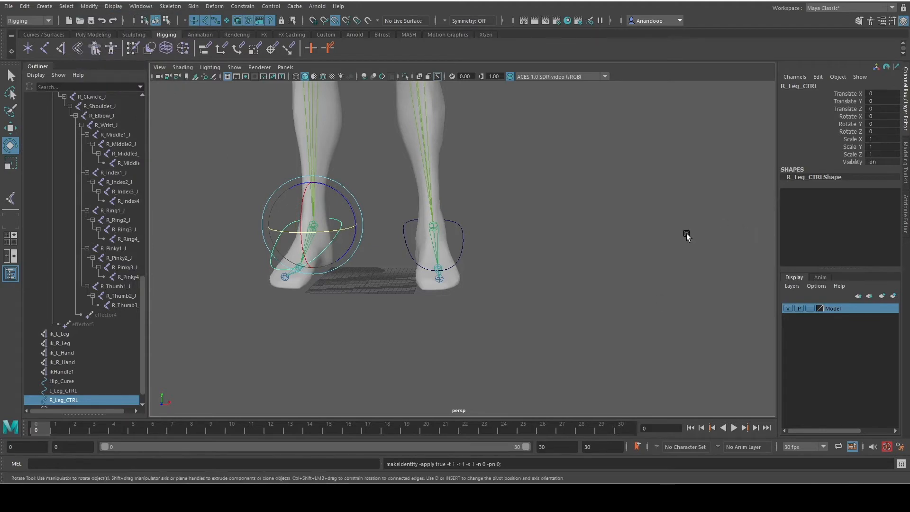
left_click(449, 301)
Step: Point-constrain the ik_L_Leg handle to the L_Leg_CTRL curve and clear the selection
left_click_drag(340, 264, 377, 264, "alt")
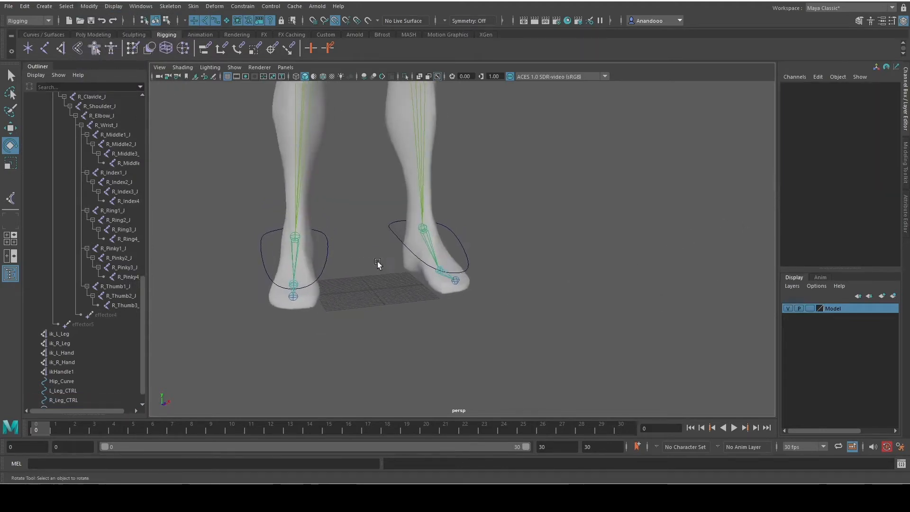
left_click_drag(435, 209, 477, 223, "alt")
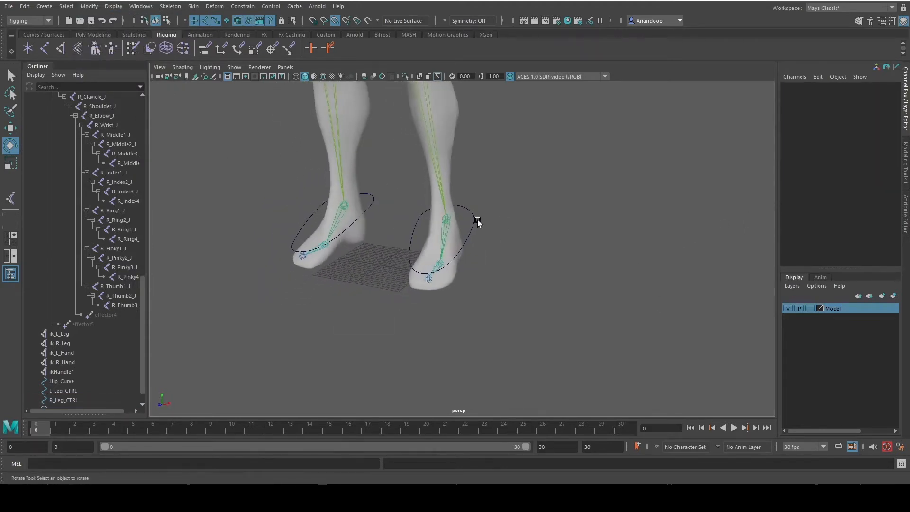
left_click(482, 230)
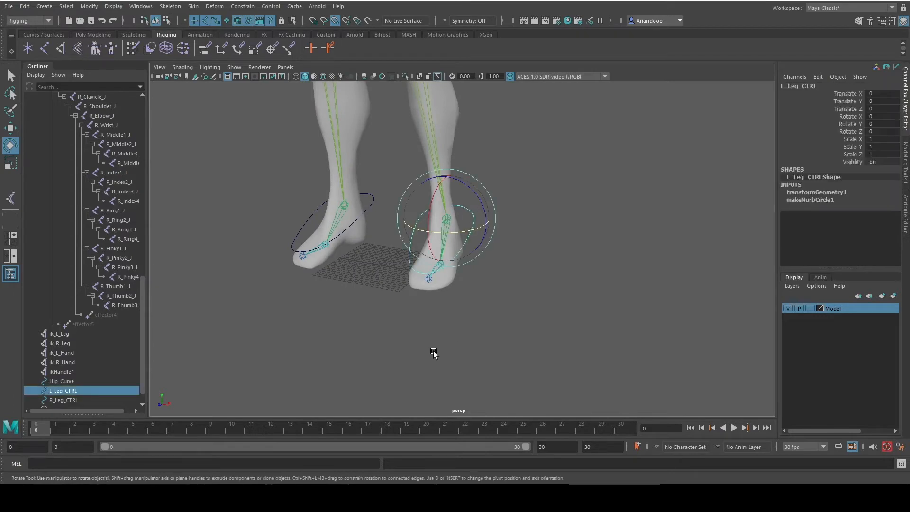
left_click(67, 335, "ctrl")
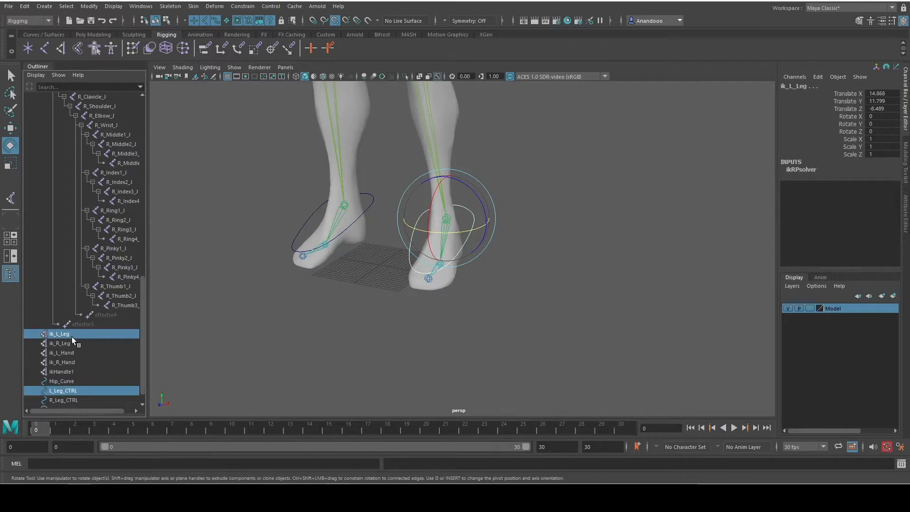
left_click(243, 7)
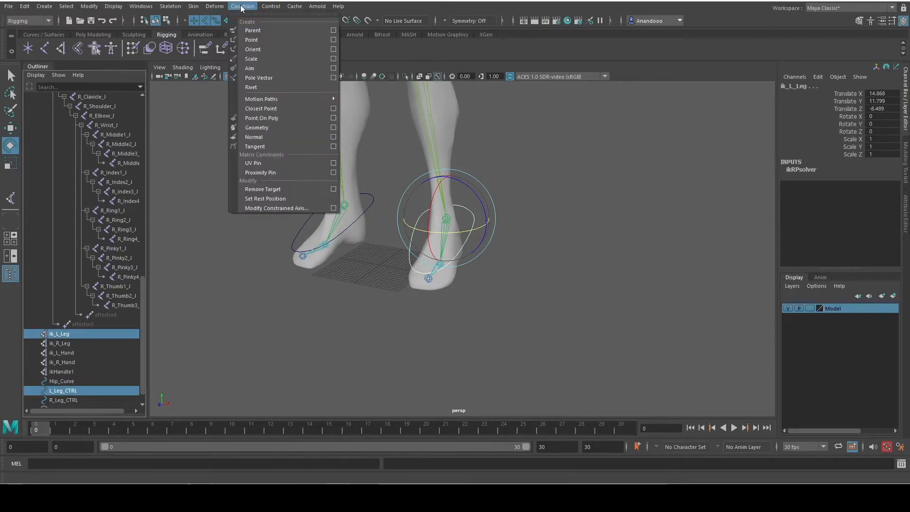
left_click(268, 44)
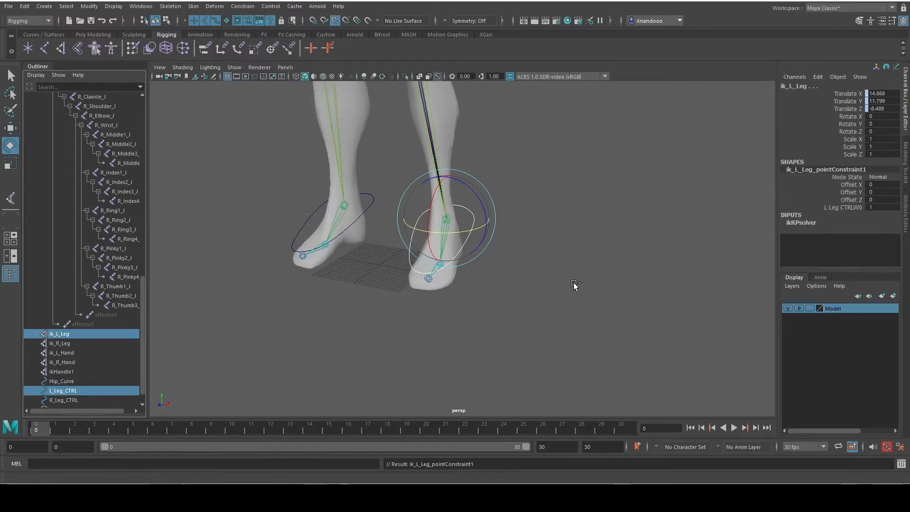
left_click(523, 259)
Step: Orient-constrain the left ankle joint to L_Leg_CTRL with Maintain offset on, all axes and a weight of 1
left_click(471, 227)
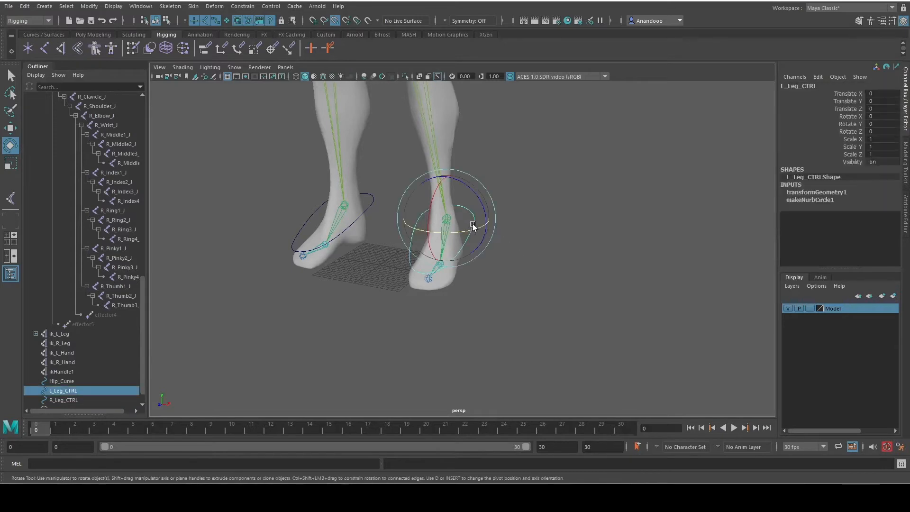
scroll(475, 247, "up", 4)
key("q")
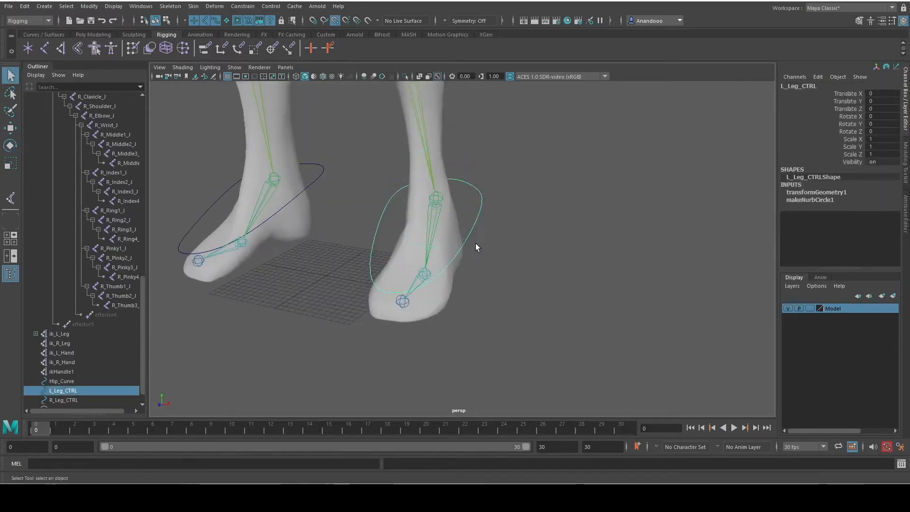
left_click(430, 200, "shift")
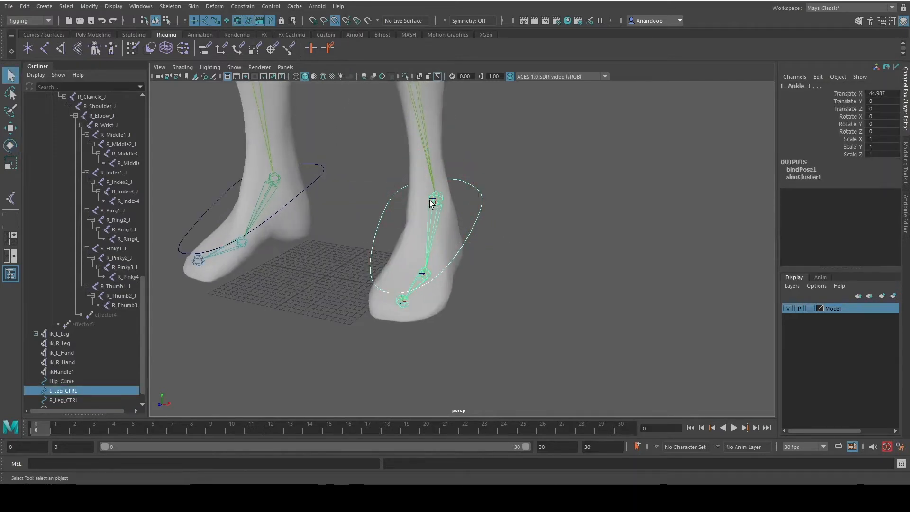
left_click(250, 7)
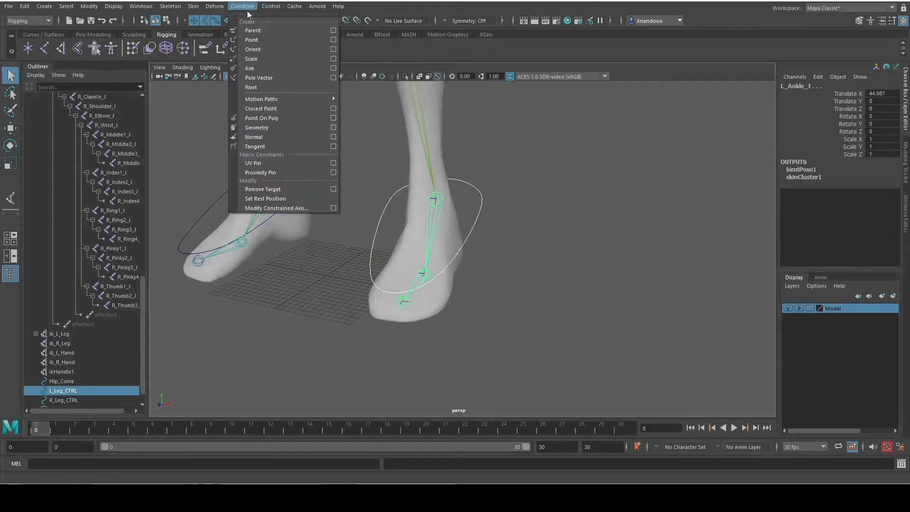
left_click(334, 50)
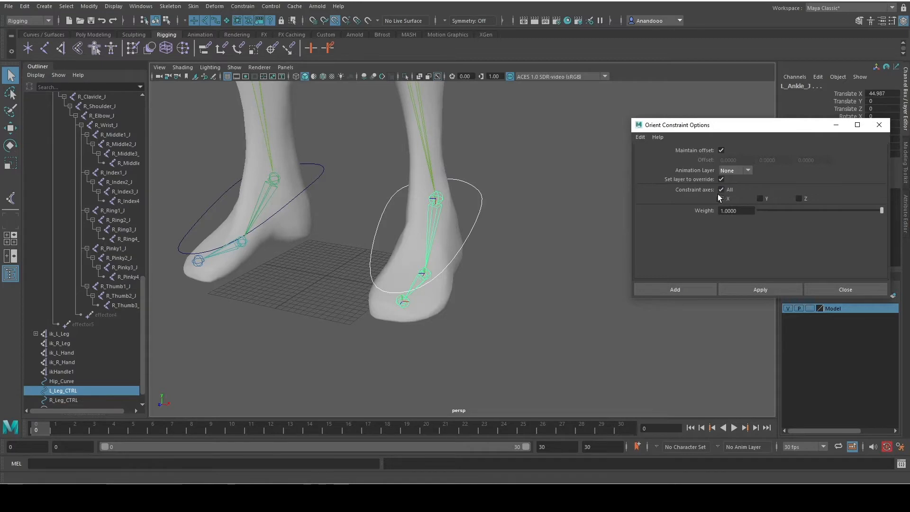
left_click(749, 290)
left_click(844, 290)
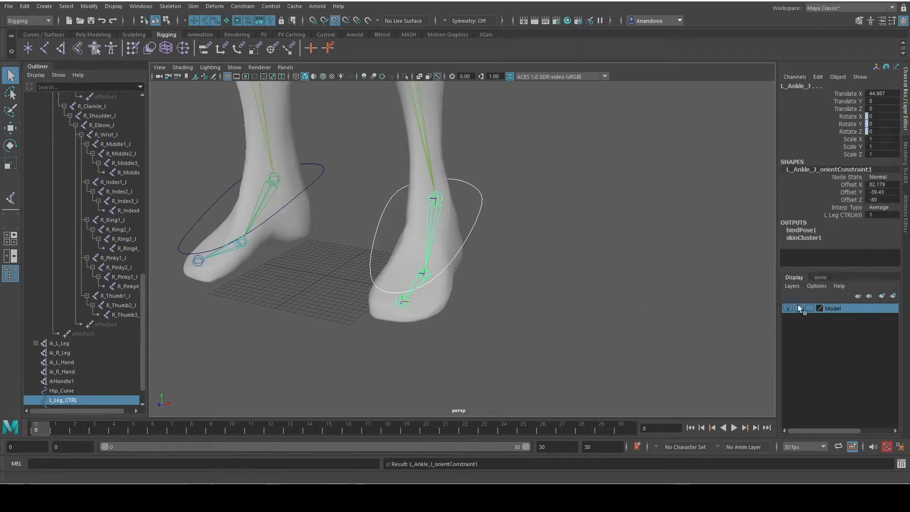
Step: Test the left leg rig by raising L_Leg_CTRL along Y, and undo the moves
key("w")
left_click_drag(478, 263, 553, 281, "alt")
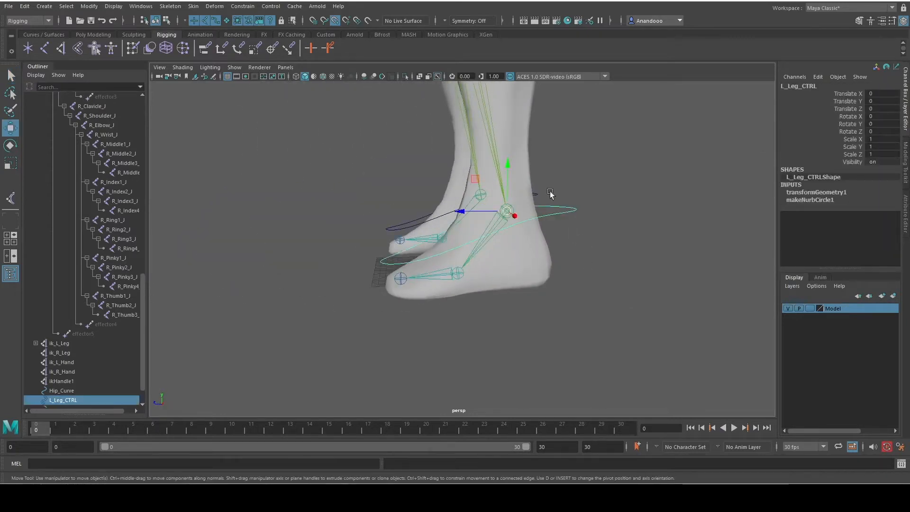
left_click_drag(509, 169, 508, 122)
scroll(508, 122, "down", 6)
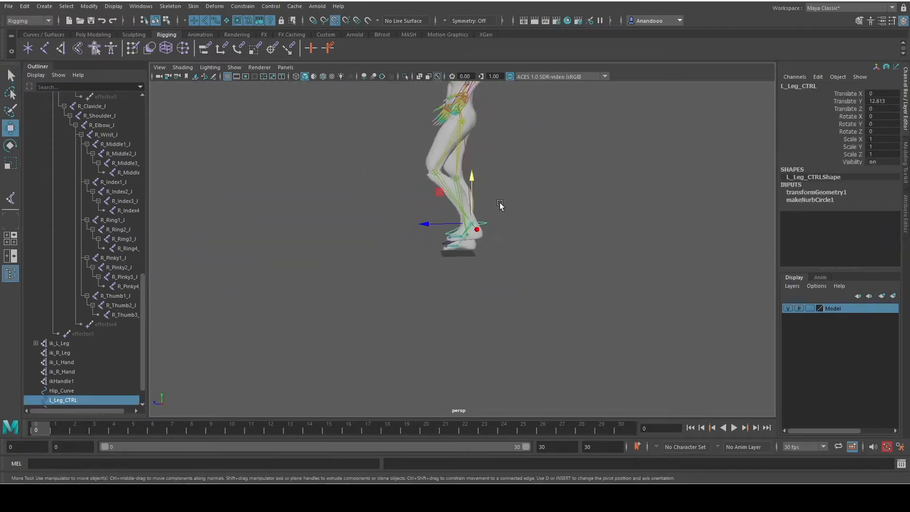
mouse_move(473, 178)
left_mouse_down()
mouse_move(471, 142)
mouse_move(472, 189)
mouse_move(467, 181)
left_mouse_up()
key("ctrl+z")
key("ctrl+z")
key("ctrl+z")
key("ctrl+z")
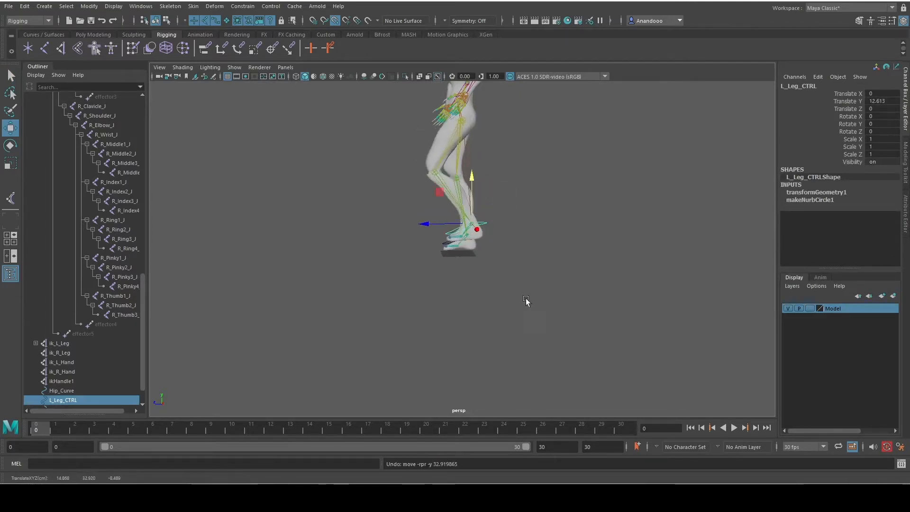
Step: Test the left foot's rotation with L_Leg_CTRL, undo it and reset Rotate X to 0
key("e")
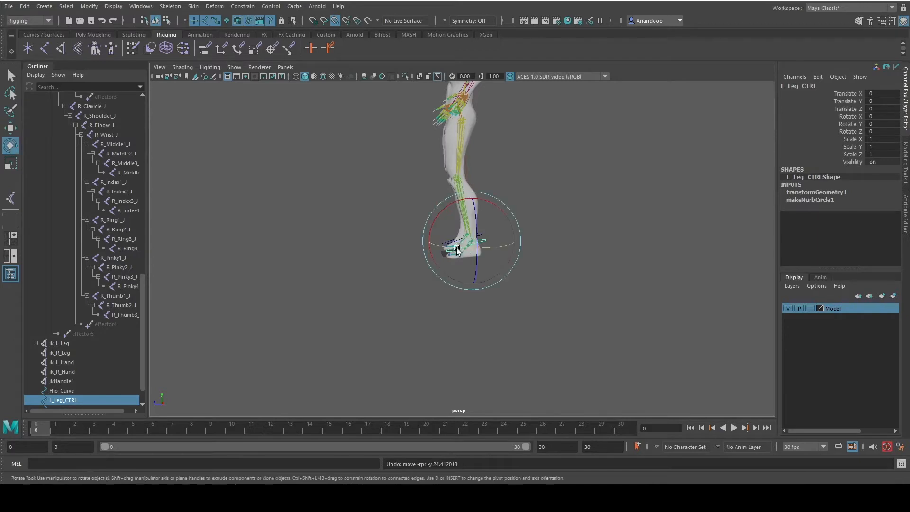
left_click_drag(449, 226, 429, 221)
key("ctrl+z")
key("ctrl+z")
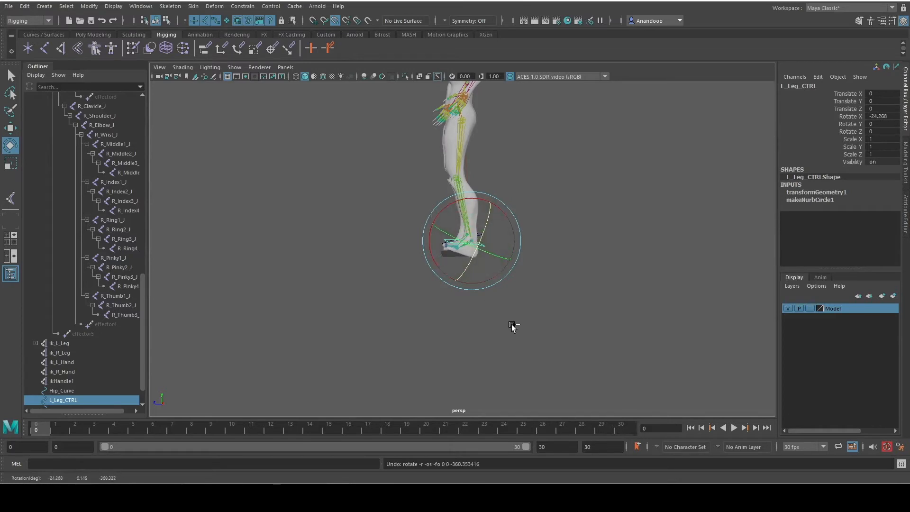
left_click_drag(391, 311, 497, 317, "alt")
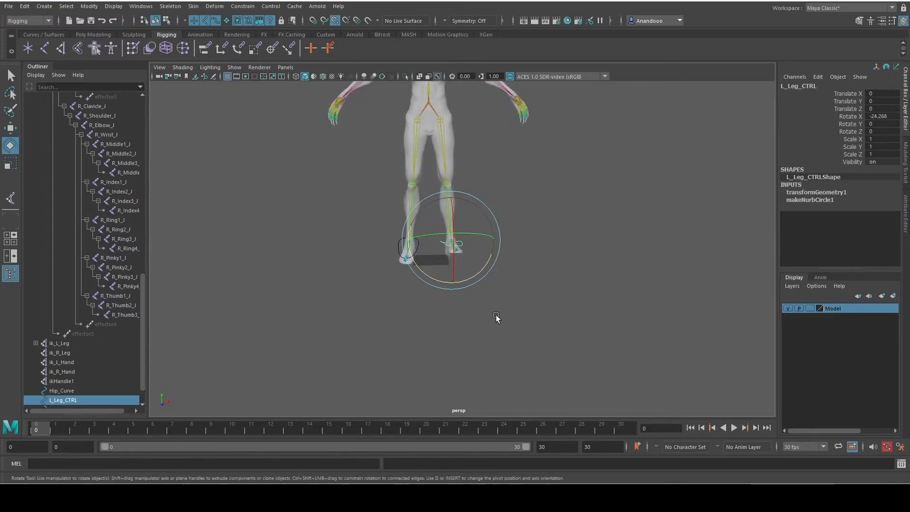
type("0")
key("Return")
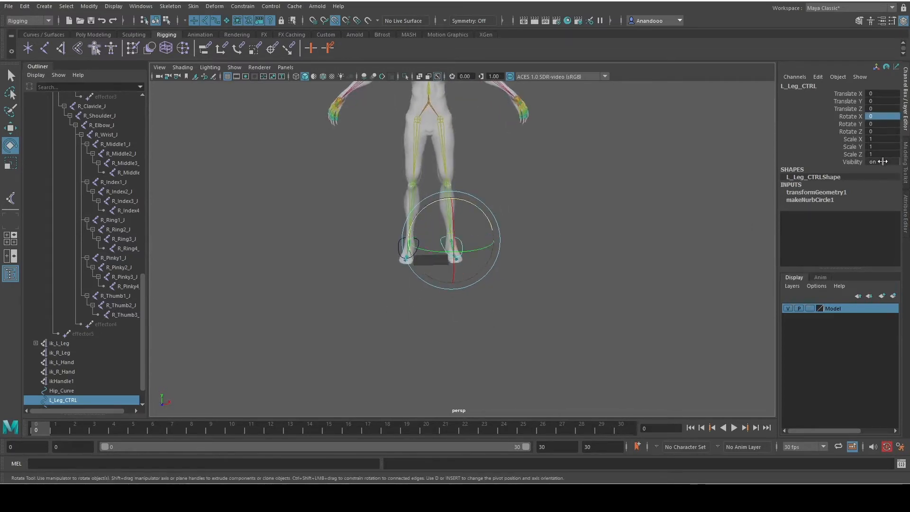
left_click(490, 300)
Step: Point-constrain the ik_R_Leg handle to the R_Leg_CTRL curve, leaving only R_Leg_CTRL selected
scroll(486, 313, "up", 5)
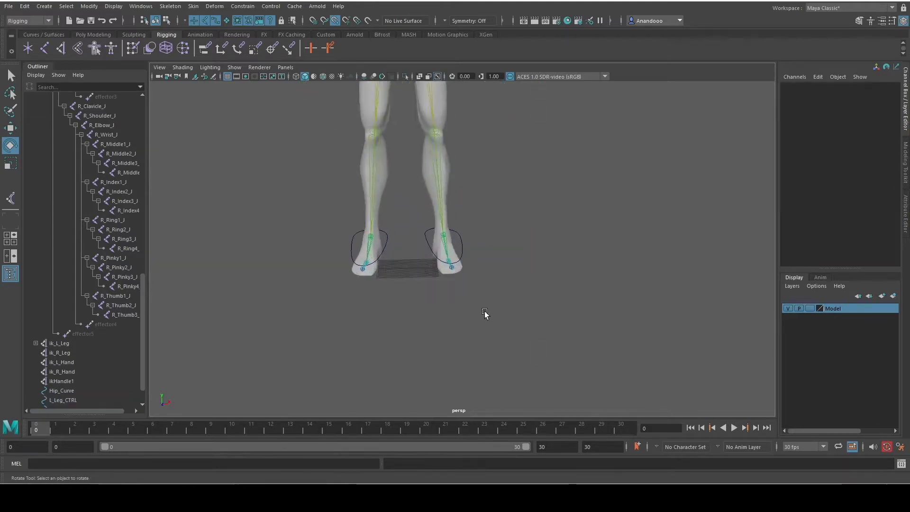
left_click(333, 234)
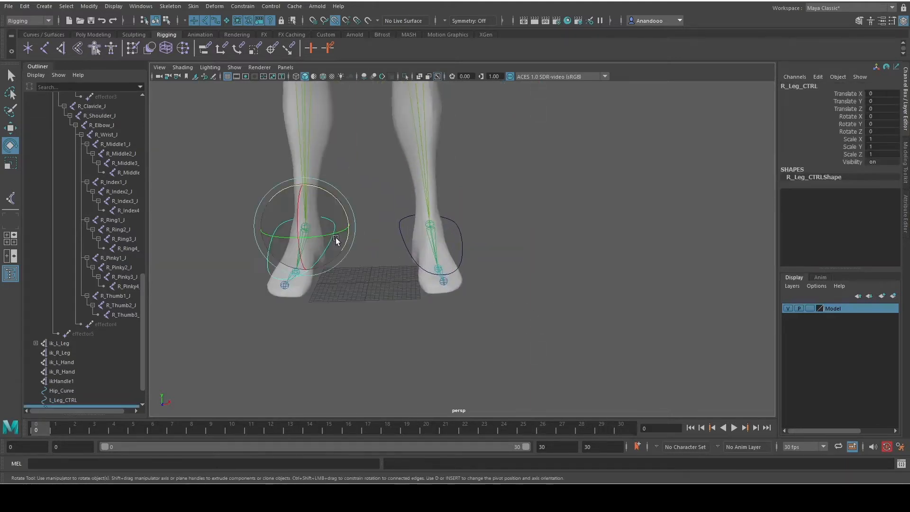
key("q")
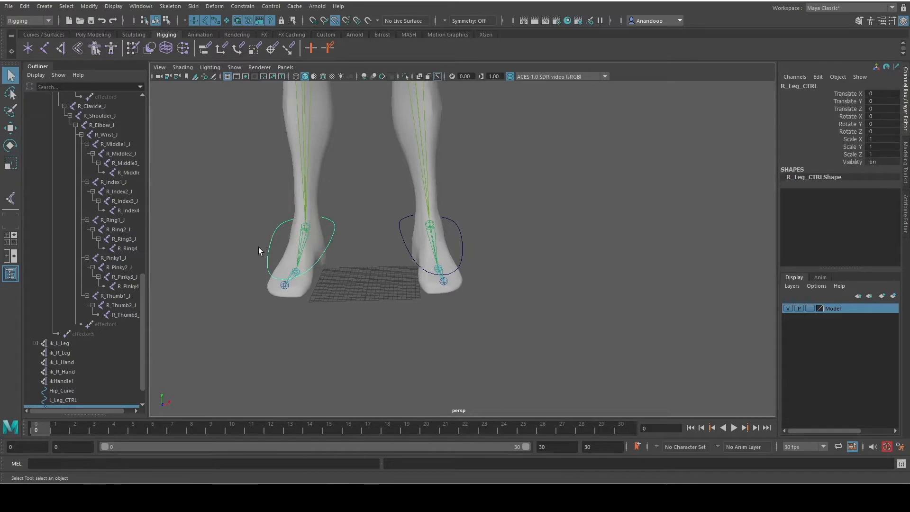
scroll(78, 352, "down", 2)
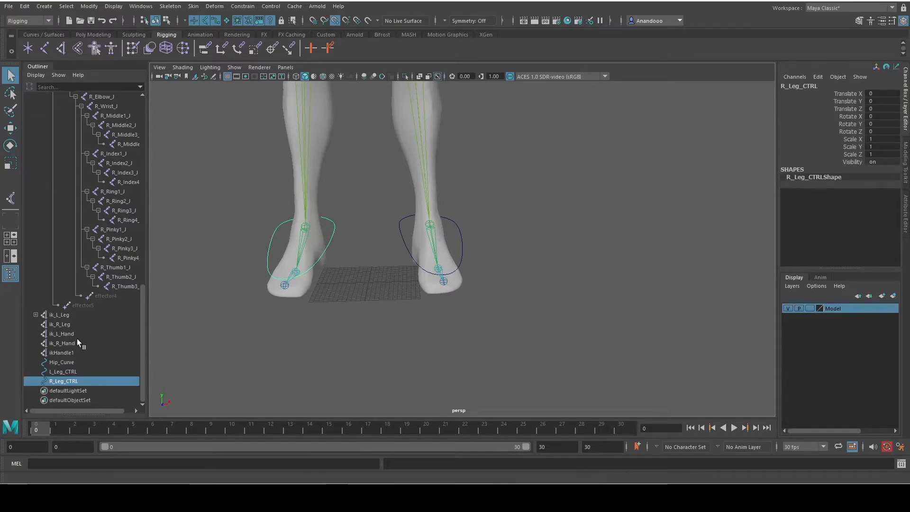
left_click(63, 325, "ctrl")
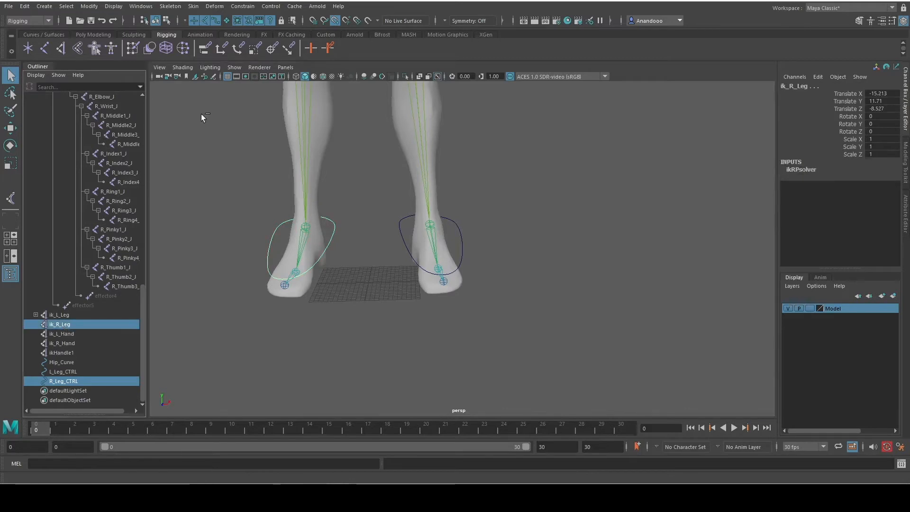
left_click(250, 7)
left_click(267, 41)
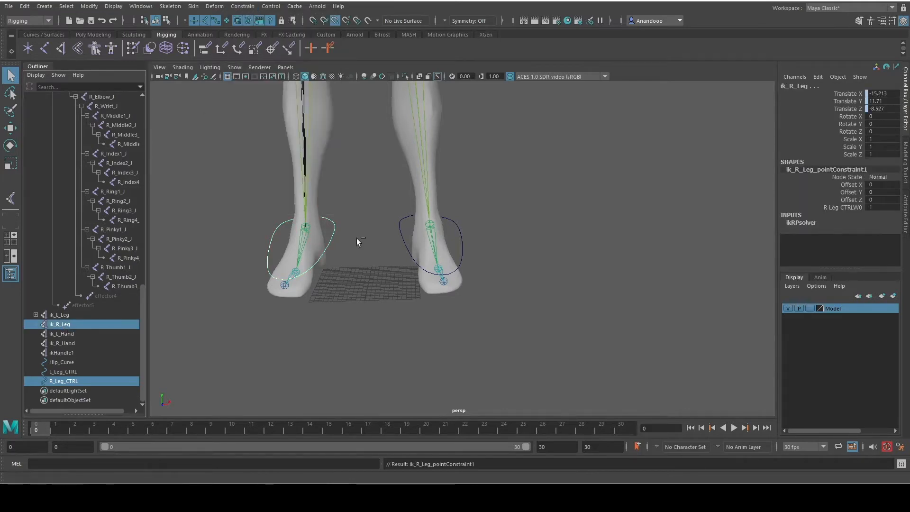
left_click(366, 272)
left_click_drag(336, 236, 336, 236)
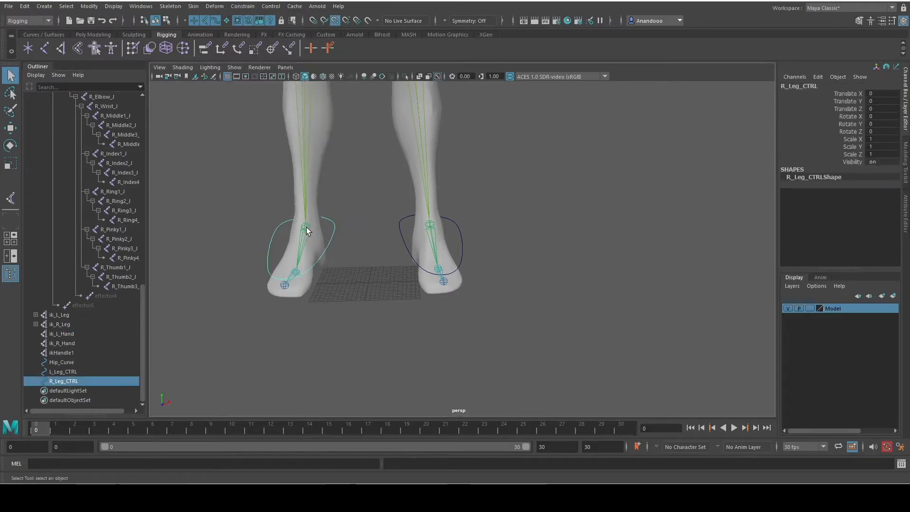
Step: Try to orient-constrain the right ankle joint to R_Leg_CTRL with Maintain offset on, all axes and a weight of 1
left_click(307, 230, "shift")
left_click(333, 234)
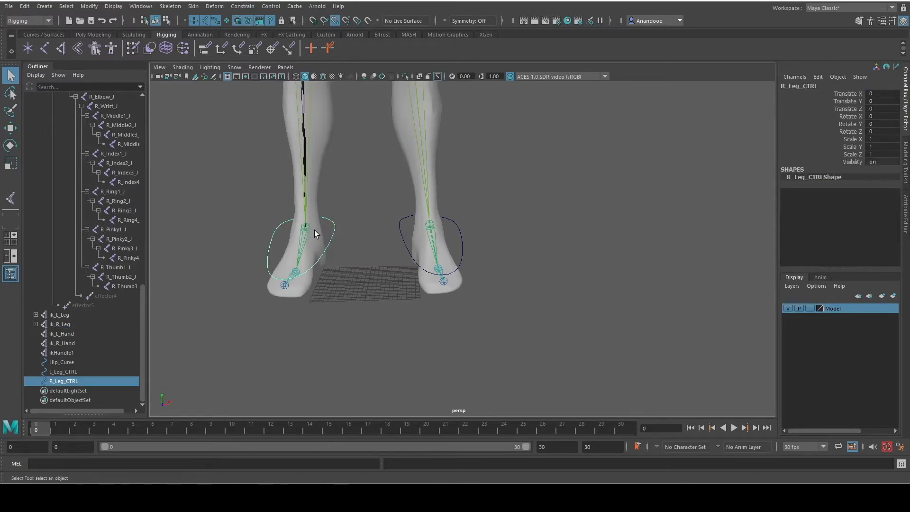
left_click(327, 233)
left_click(331, 231)
left_click(308, 229, "shift")
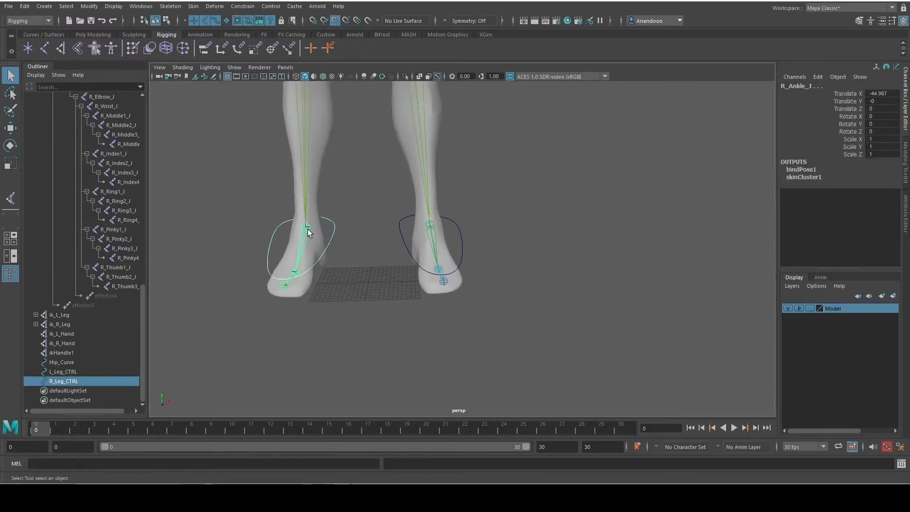
left_click(256, 6)
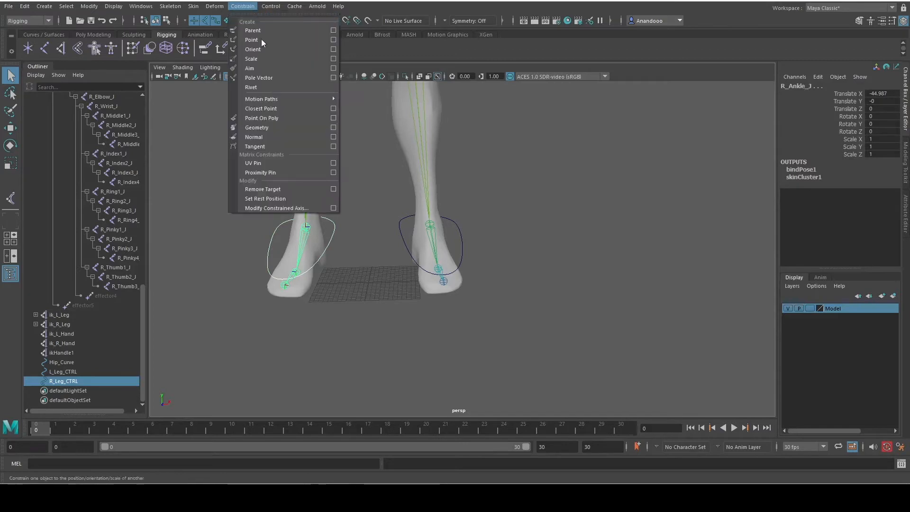
left_click(333, 49)
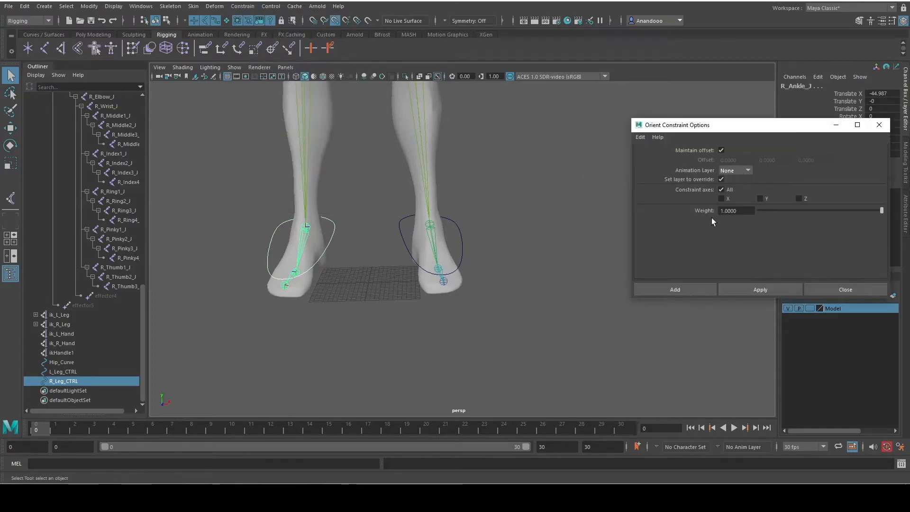
left_click(752, 289)
left_click(818, 292)
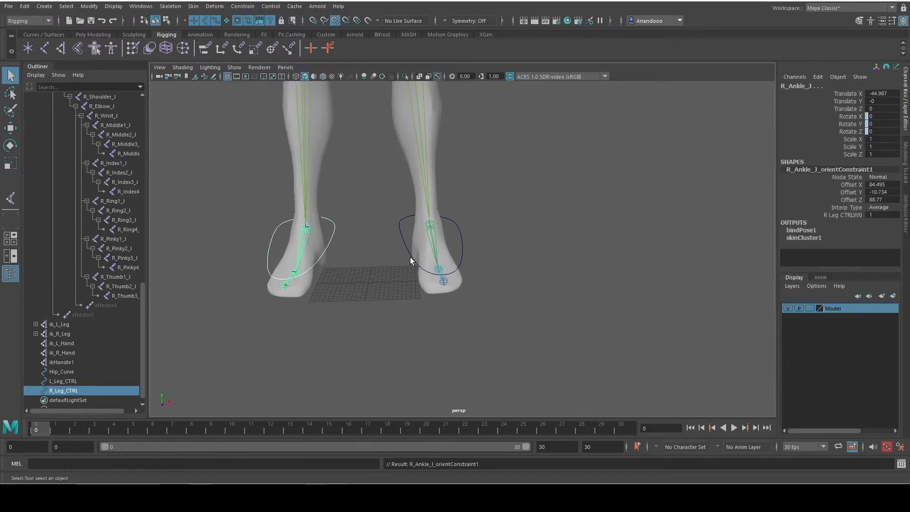
Step: Test the right leg by moving R_Leg_CTRL and the ankle joint together along Y, and undo the moves
key("w")
left_click_drag(294, 203, 309, 261)
scroll(307, 221, "down", 5)
left_click_drag(408, 203, 408, 157)
key("ctrl+z")
key("ctrl+z")
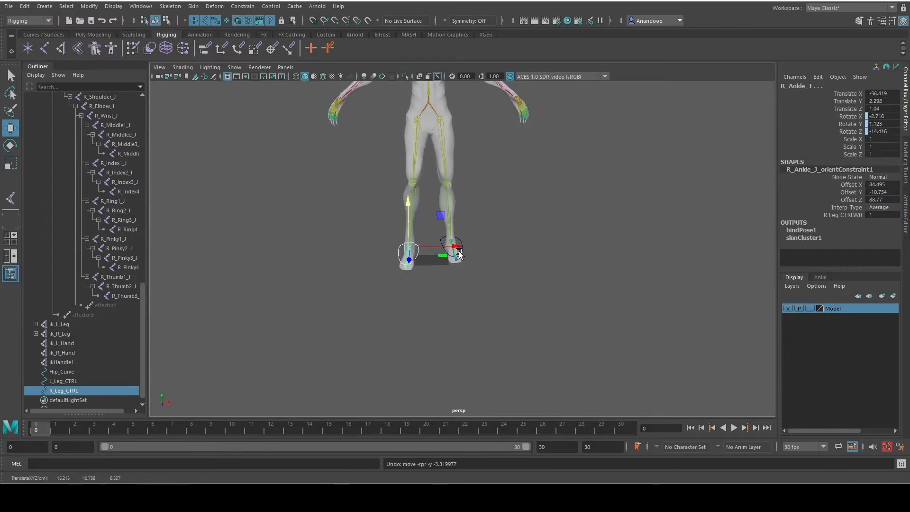
key("ctrl+z")
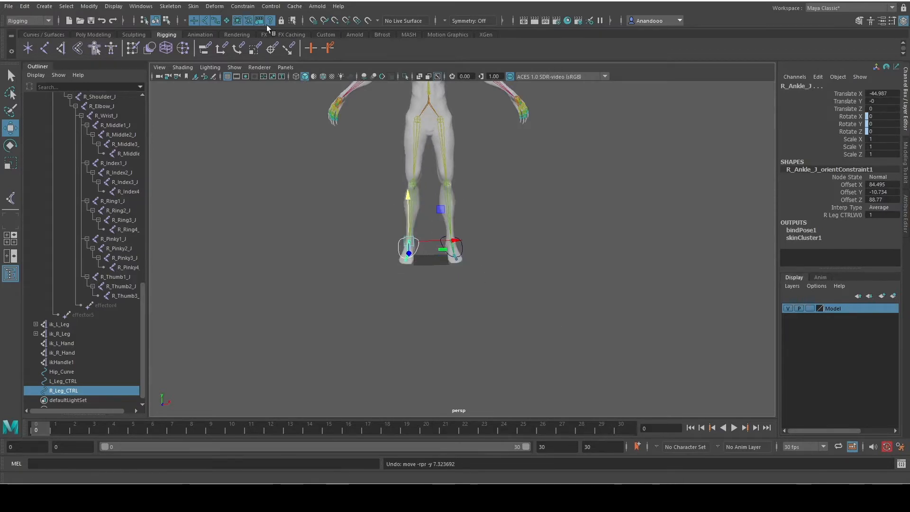
left_click_drag(407, 197, 412, 231)
key("ctrl+z")
Step: Undo the right ankle's orient constraint and the point constraint on the ik_R_Leg handle
left_click_drag(532, 239, 471, 251, "alt")
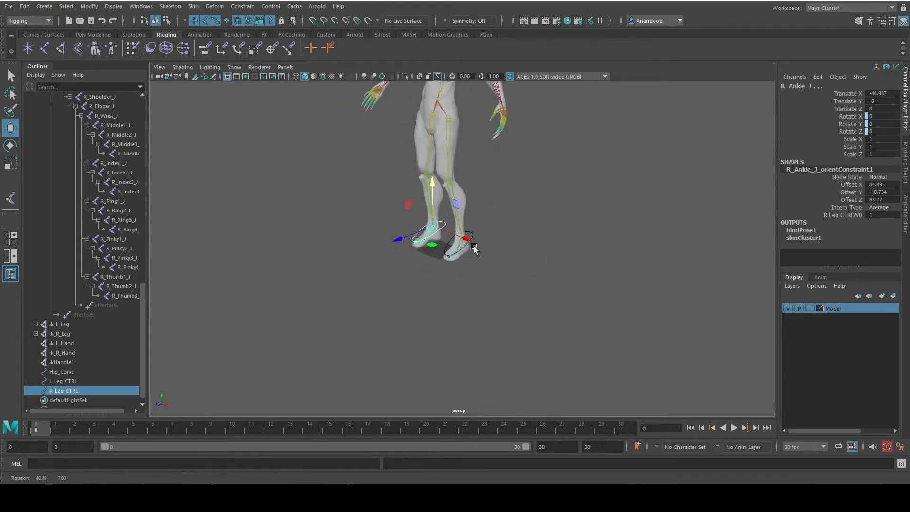
scroll(471, 254, "up", 4)
key("ctrl+z")
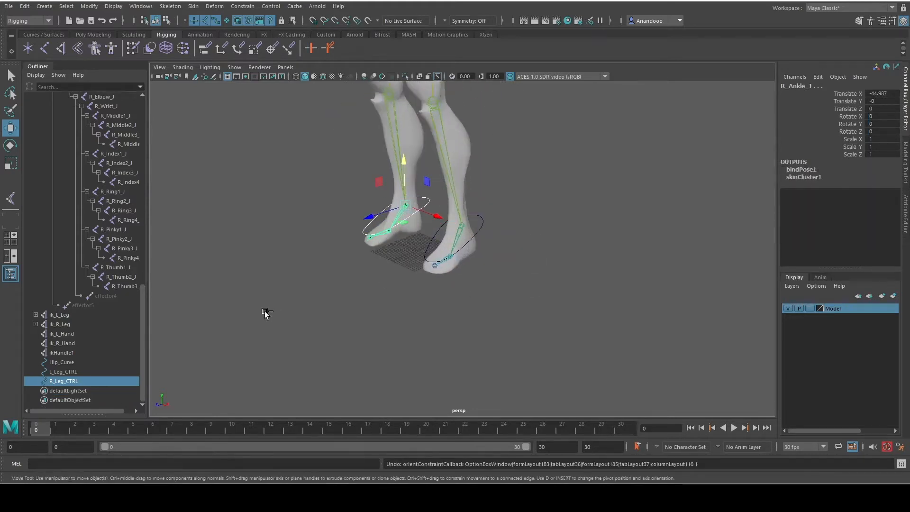
key("ctrl+z")
key("ctrl+z")
key("ctrl+z")
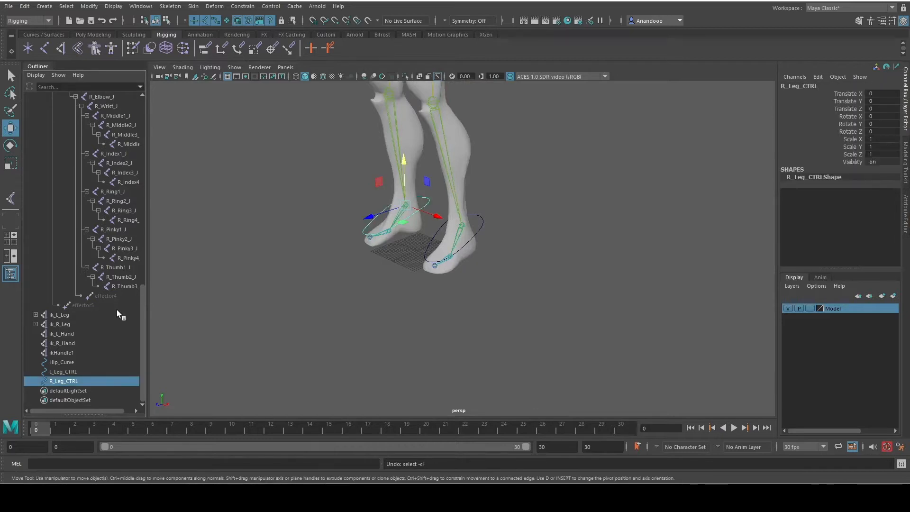
key("ctrl+z")
key("ctrl+z")
key("ctrl+z")
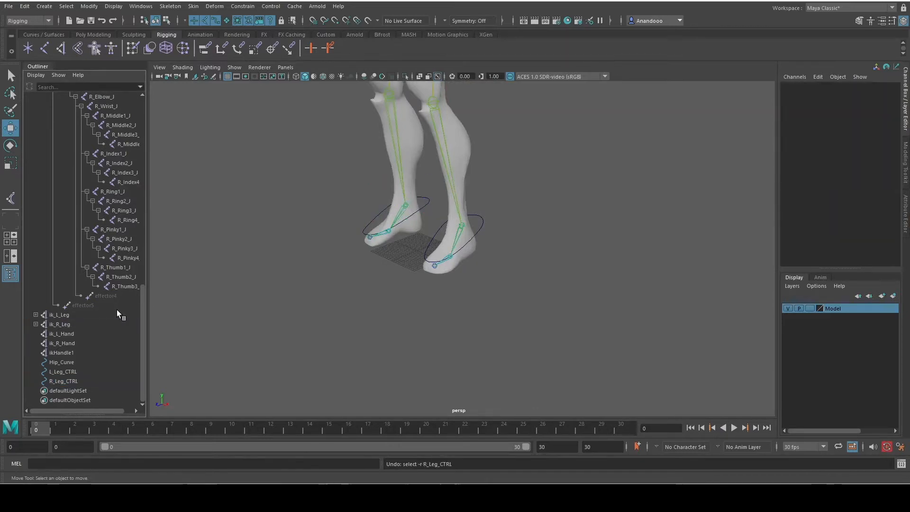
key("ctrl+z")
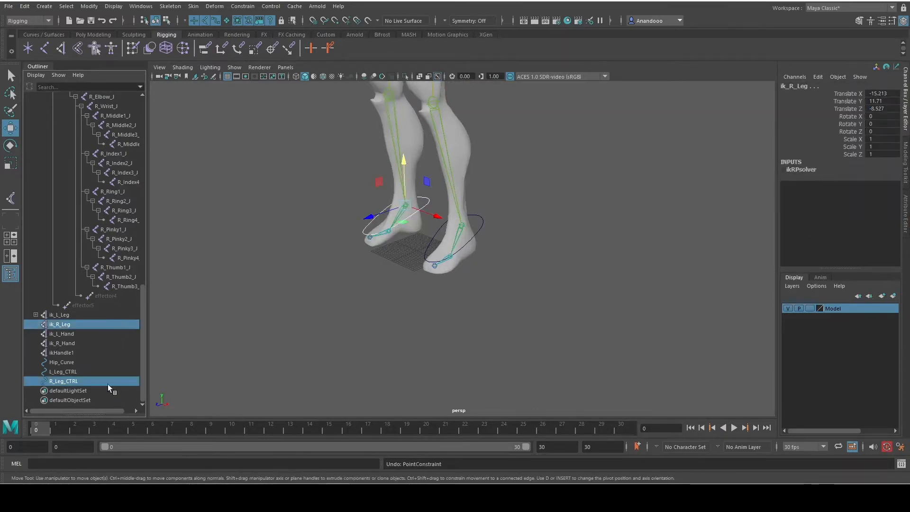
Step: Point-constrain the ik_R_Leg handle to the R_Leg_CTRL curve again and clear the selection
left_click_drag(463, 164, 440, 228, "alt")
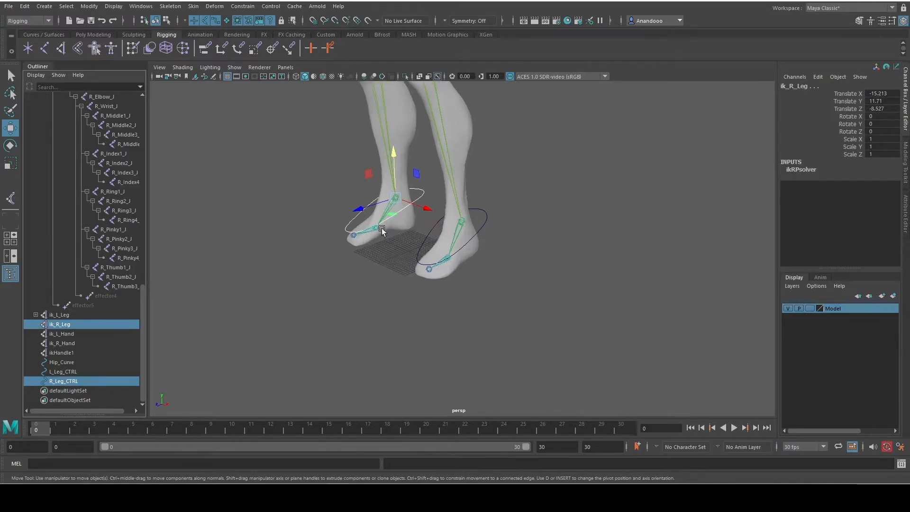
key("q")
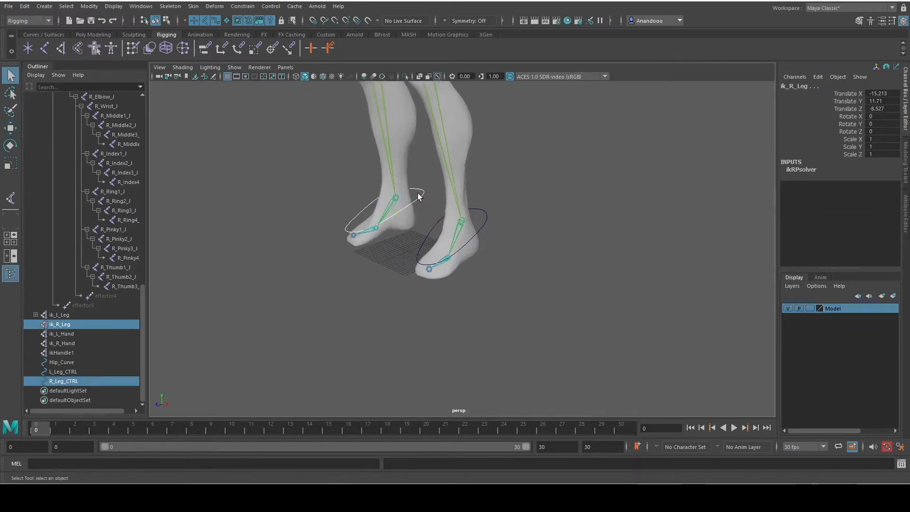
left_click(351, 224)
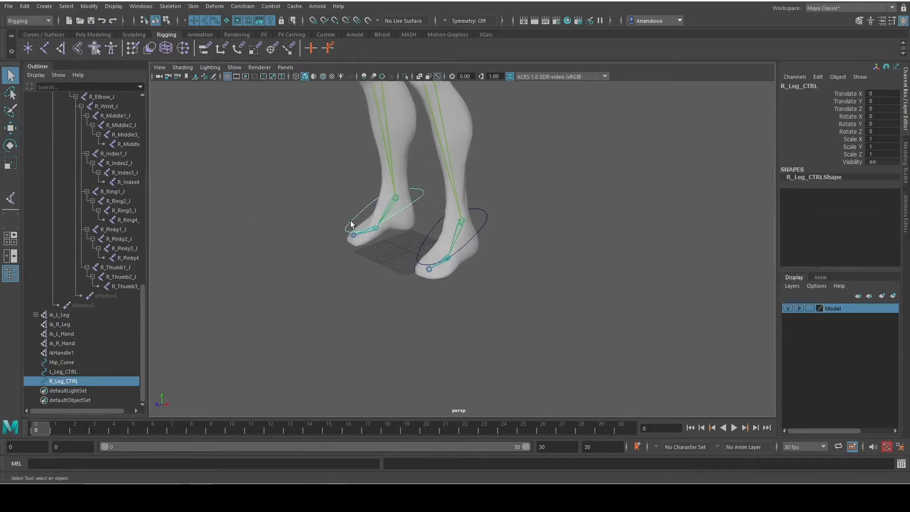
left_click(73, 326, "ctrl")
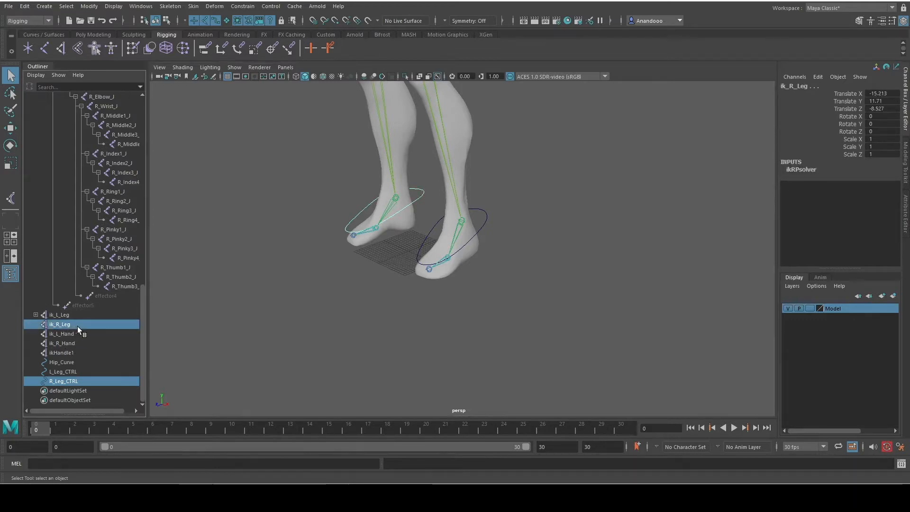
left_click(256, 8)
left_click(272, 39)
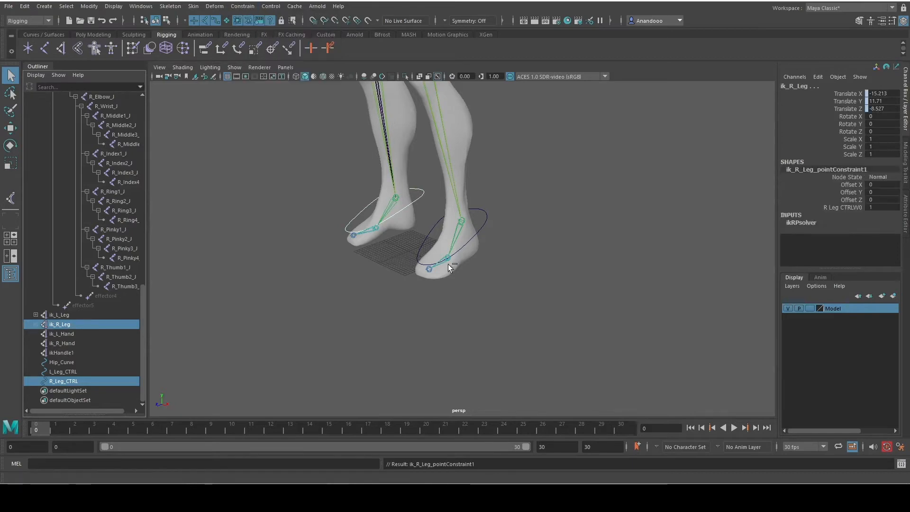
left_click(347, 286)
Step: Try again to orient-constrain the right ankle joint to R_Leg_CTRL, maintaining offset on all axes with a weight of 1
left_click(415, 198)
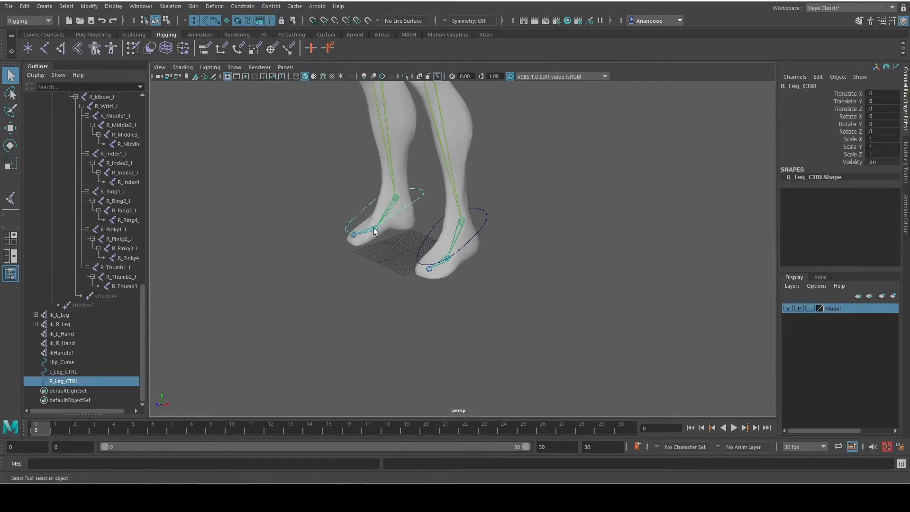
scroll(394, 208, "up", 3)
left_click(325, 146)
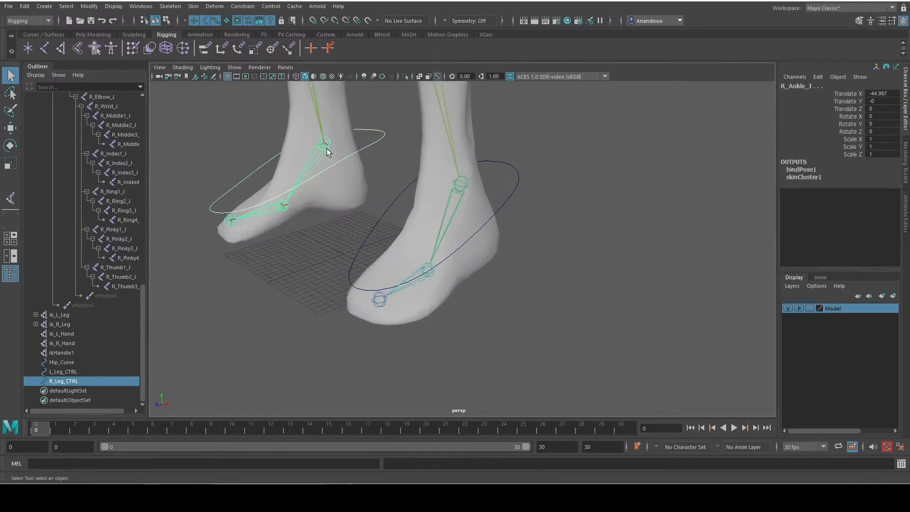
left_click(243, 6)
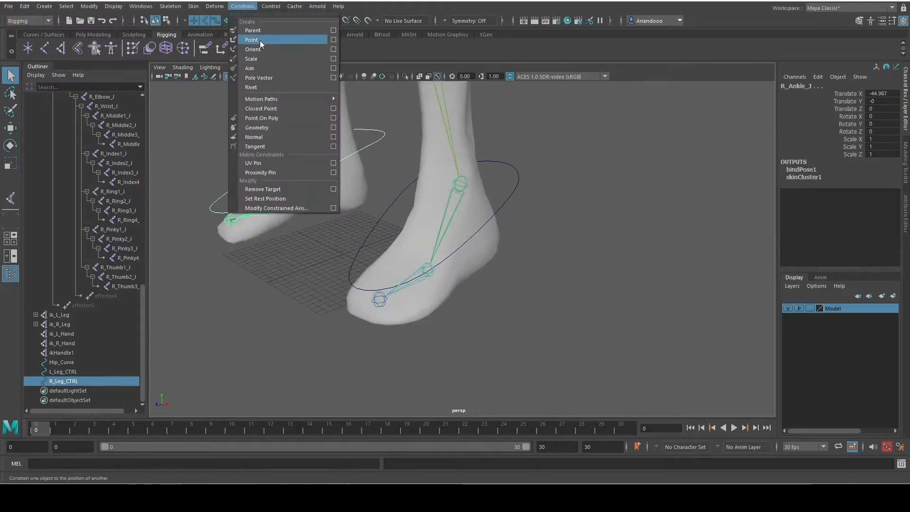
left_click(333, 49)
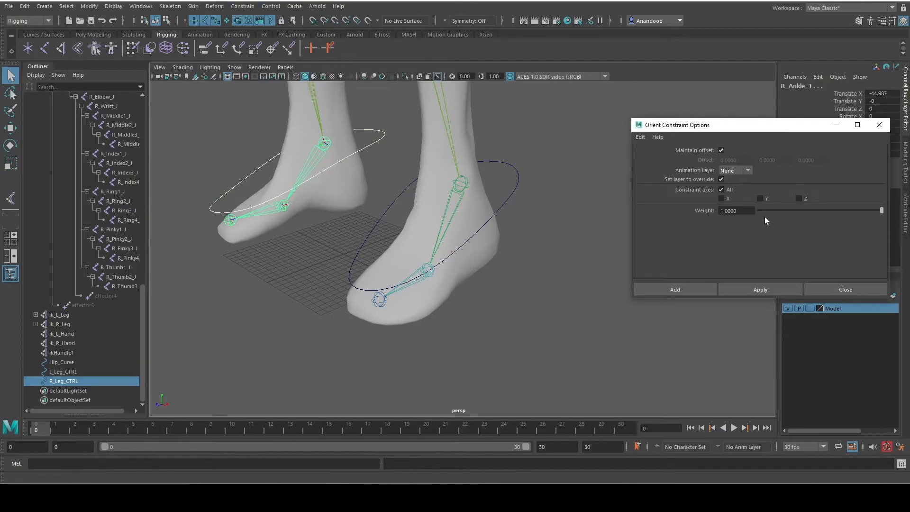
left_click(775, 290)
left_click(847, 291)
Step: Test moving R_Leg_CTRL together with the right ankle joint, and undo the moves and the orient constraint
key("w")
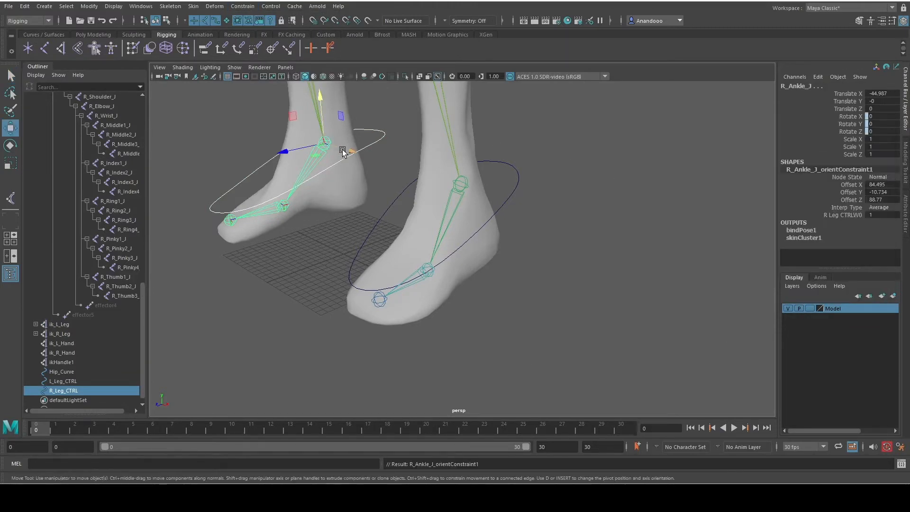
mouse_move(345, 148)
left_mouse_down()
mouse_move(332, 142)
mouse_move(349, 146)
mouse_move(337, 159)
left_mouse_up()
scroll(342, 162, "down", 6)
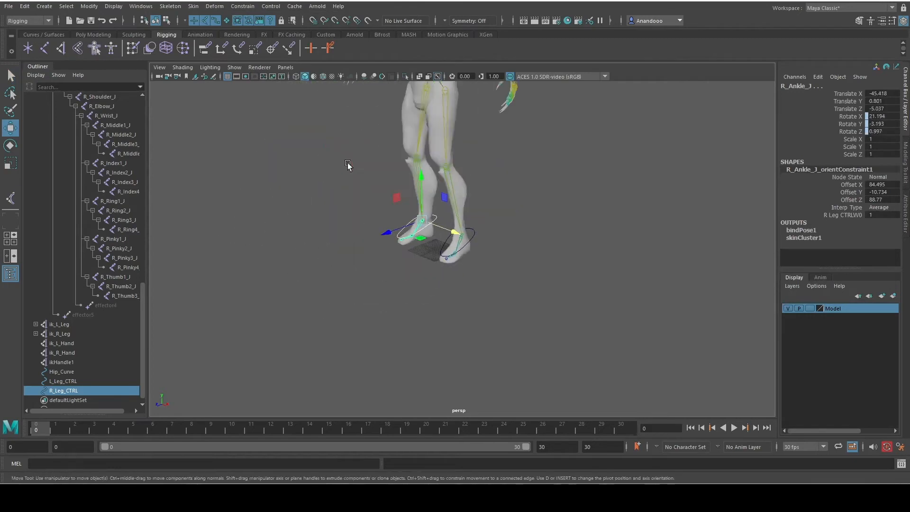
left_click_drag(424, 190, 382, 238)
key("ctrl+z")
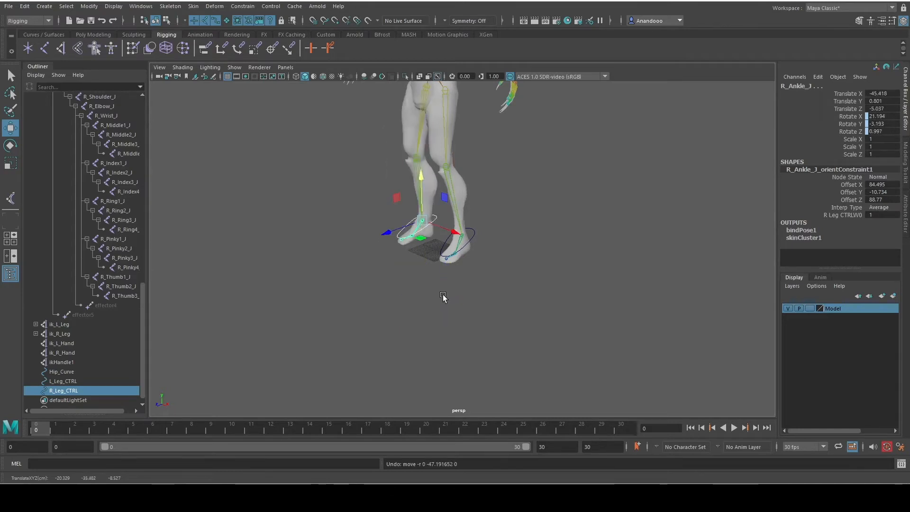
mouse_move(422, 175)
left_mouse_down()
mouse_move(415, 147)
mouse_move(418, 189)
mouse_move(421, 170)
left_mouse_up()
scroll(430, 218, "up", 3)
key("ctrl+z")
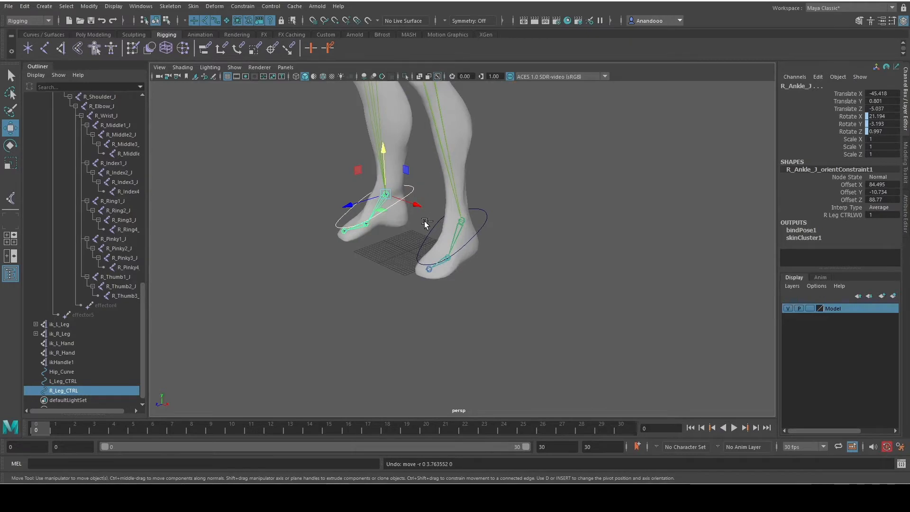
key("ctrl+z")
key("ctrl+z")
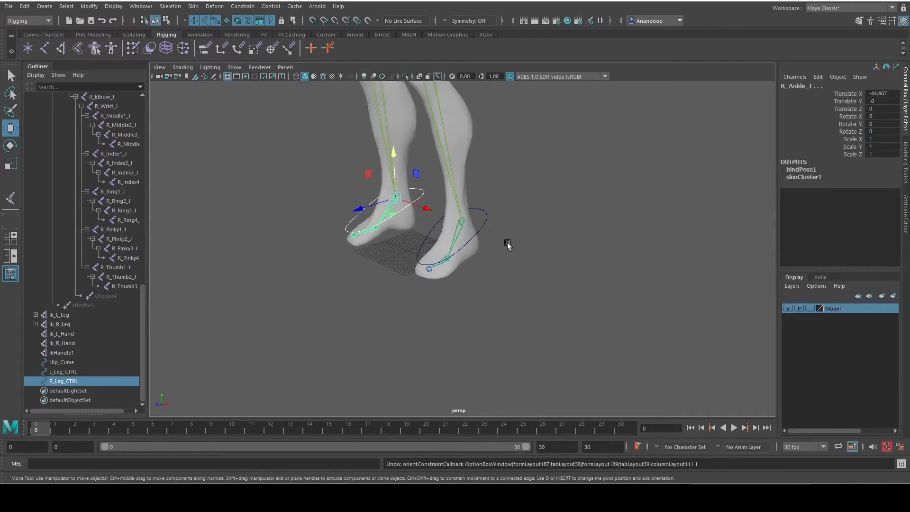
Step: Test R_Leg_CTRL on its own by moving it along Y and rotating it about X, and undo the changes
left_click(430, 195)
left_click(423, 194)
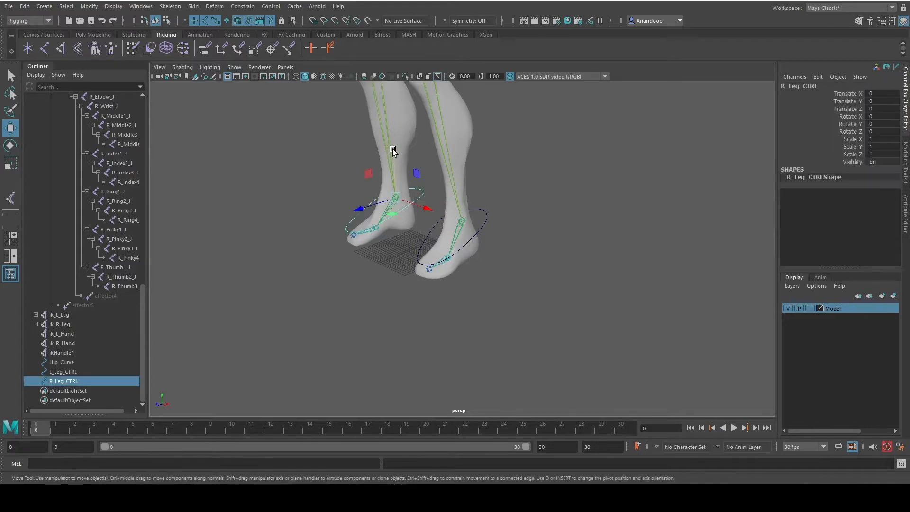
left_click_drag(393, 150, 376, 159)
key("e")
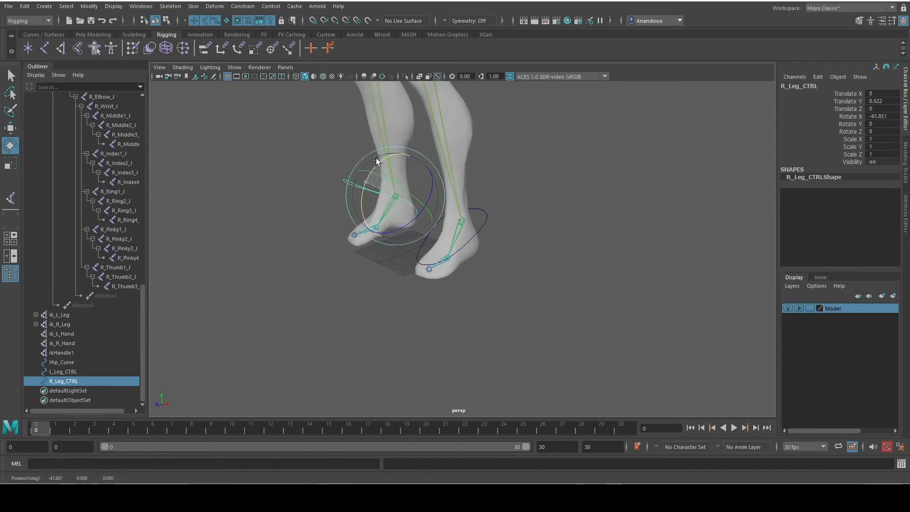
key("ctrl+z")
key("ctrl+z")
key("ctrl+z")
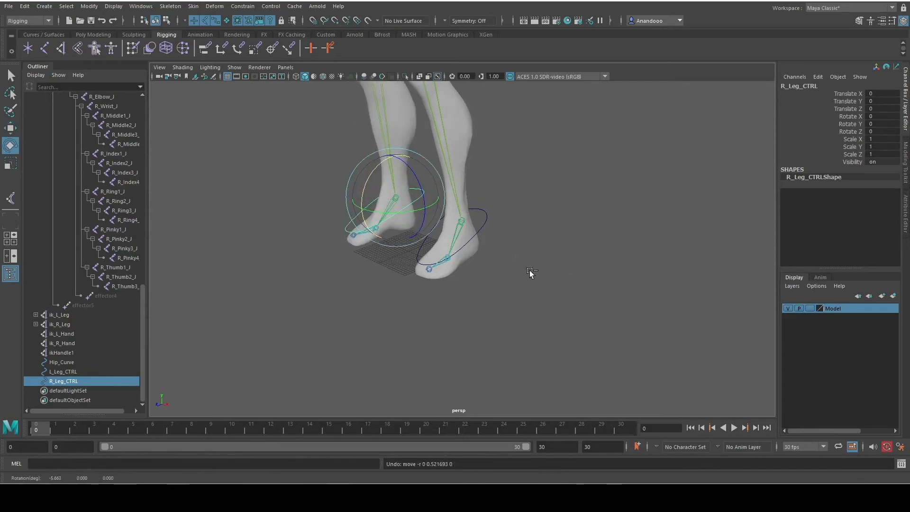
Step: Orient-constrain the right ankle joint to R_Leg_CTRL with Maintain offset on, all axes and a weight of 1, and clear the selection
left_click_drag(514, 308, 513, 287, "alt")
left_click_drag(353, 310, 388, 310)
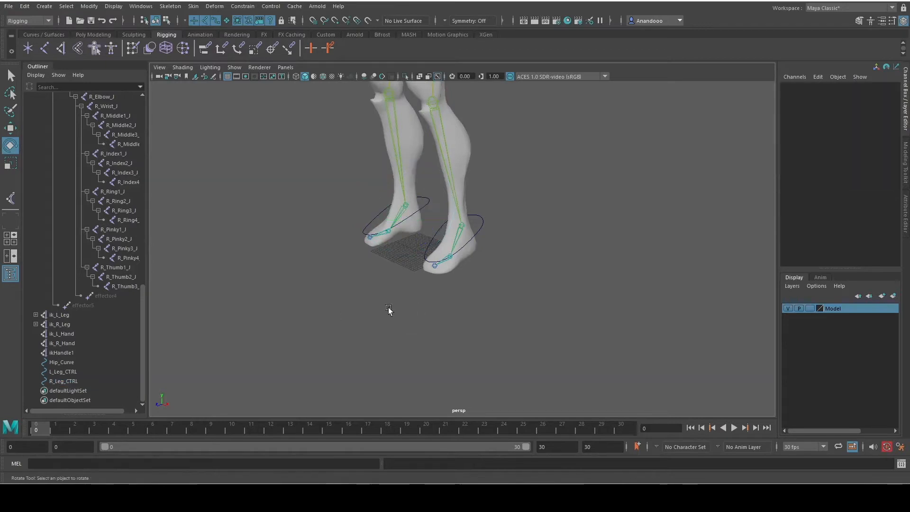
left_click(406, 214)
scroll(397, 237, "up", 5)
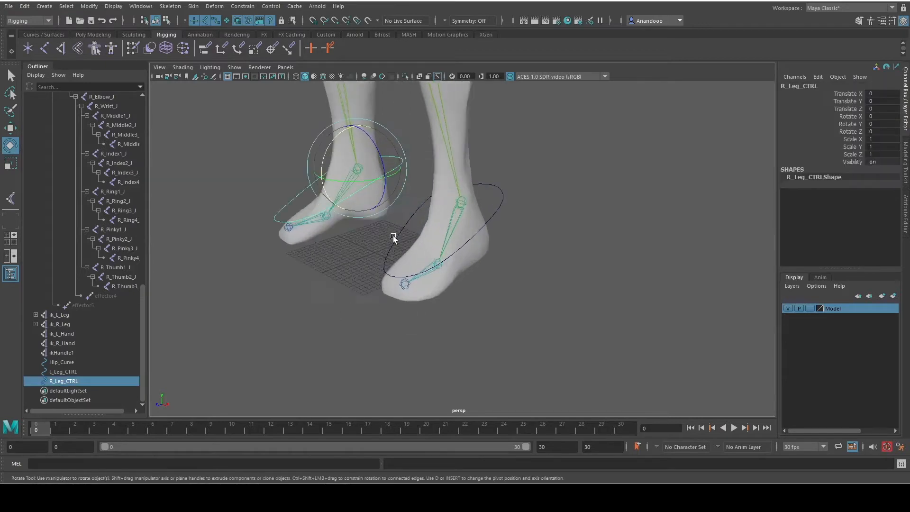
key("q")
left_click(341, 156, "shift")
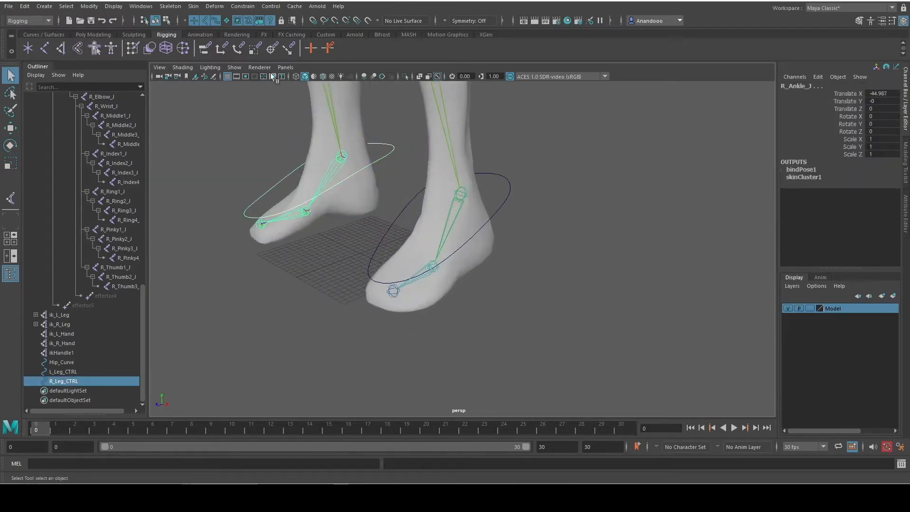
left_click(254, 7)
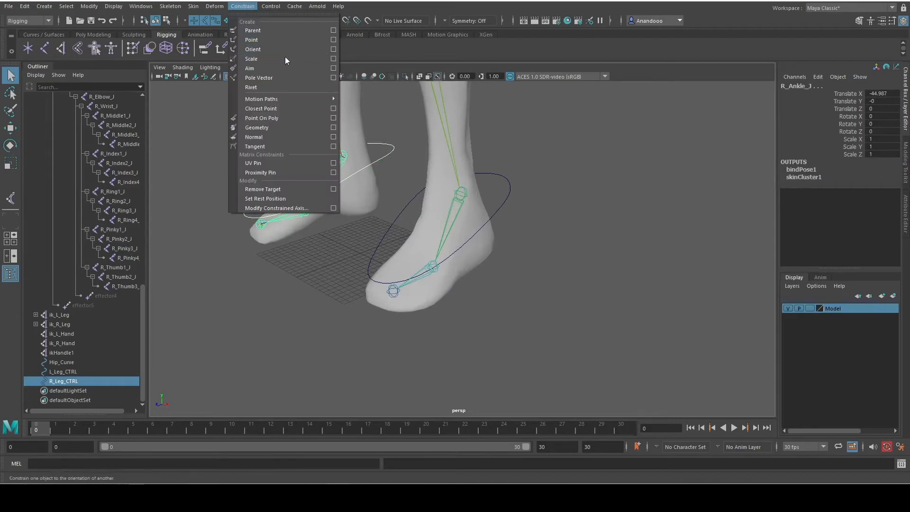
left_click(333, 48)
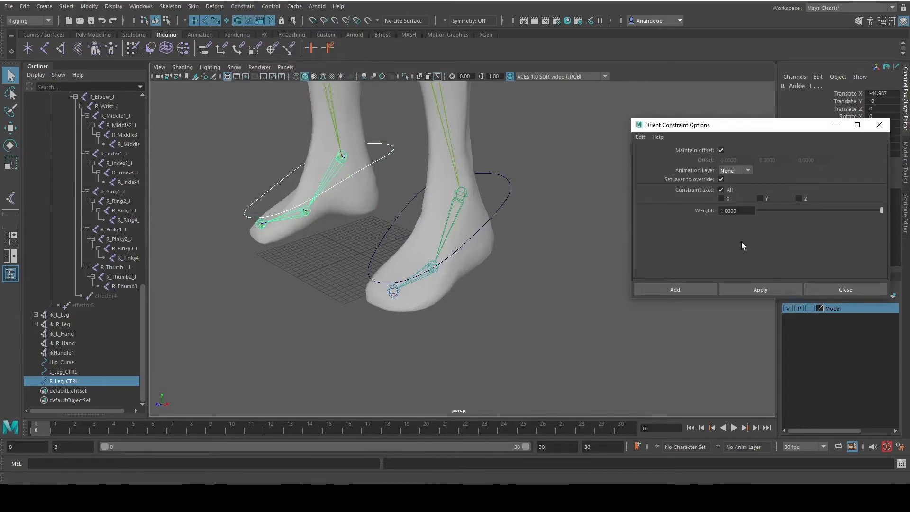
left_click(752, 294)
left_click(832, 288)
left_click(357, 166)
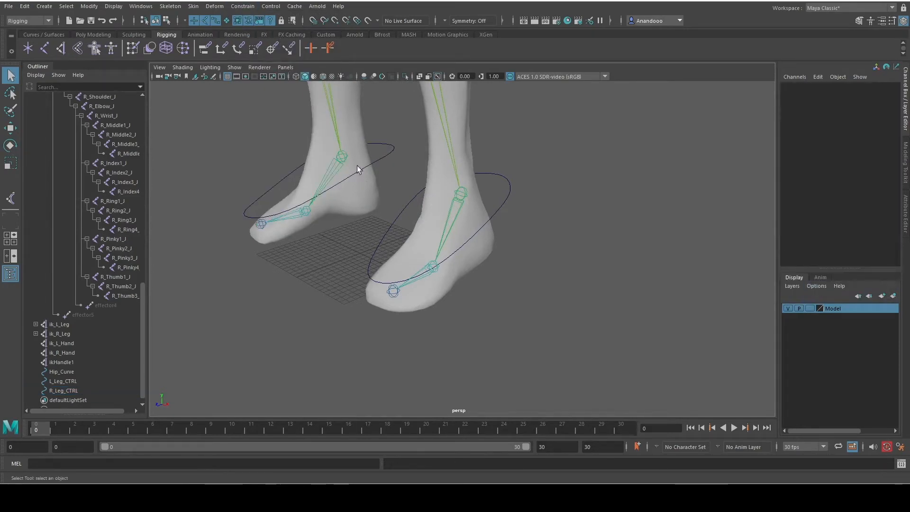
Step: Test R_Leg_CTRL by raising it along Y to check how the right leg bends, and undo the moves
left_click(391, 148)
key("w")
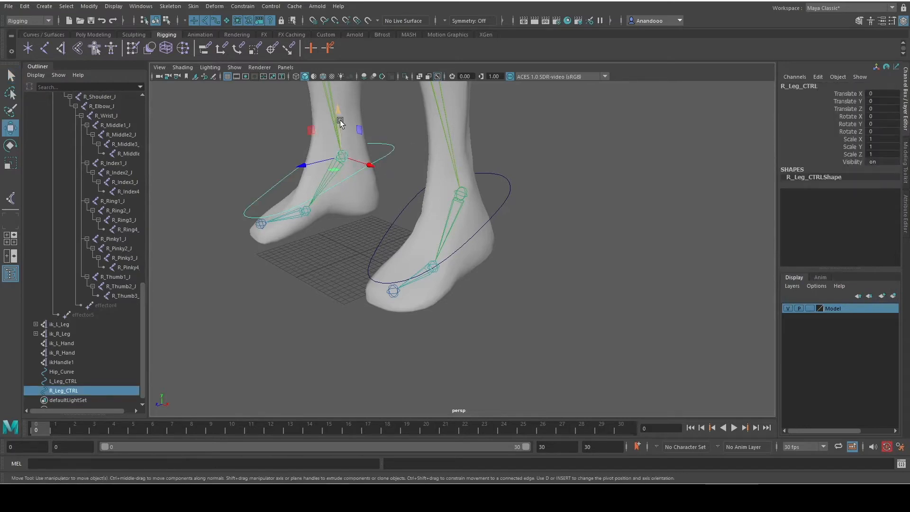
left_click_drag(340, 121, 334, 93)
scroll(345, 141, "down", 5)
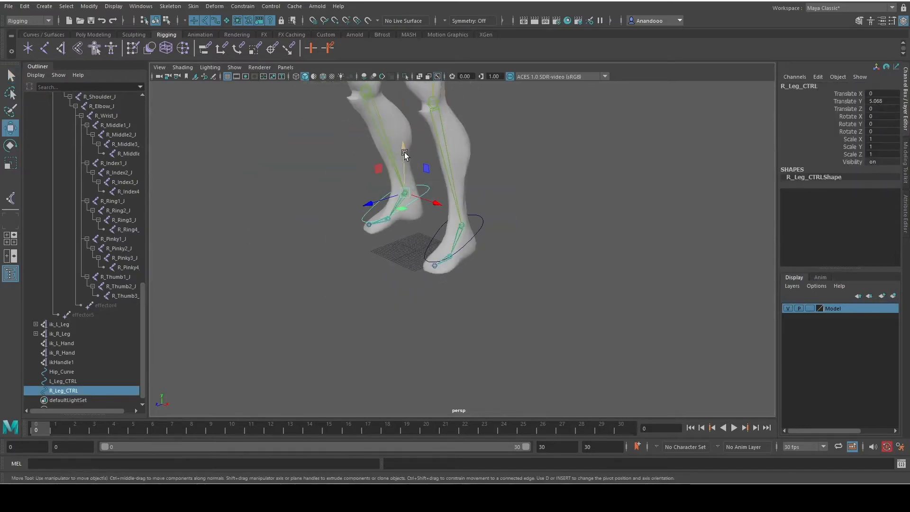
left_click_drag(404, 156, 398, 106)
scroll(393, 176, "down", 7)
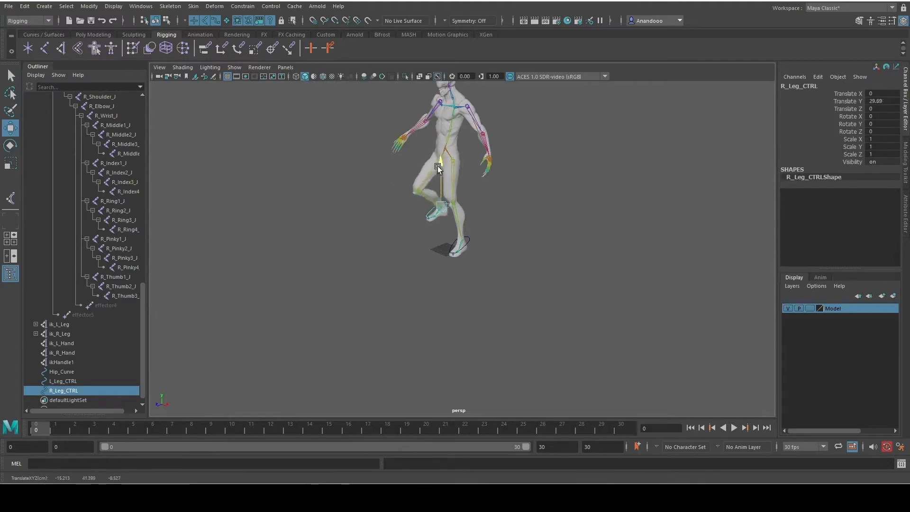
key("ctrl+z")
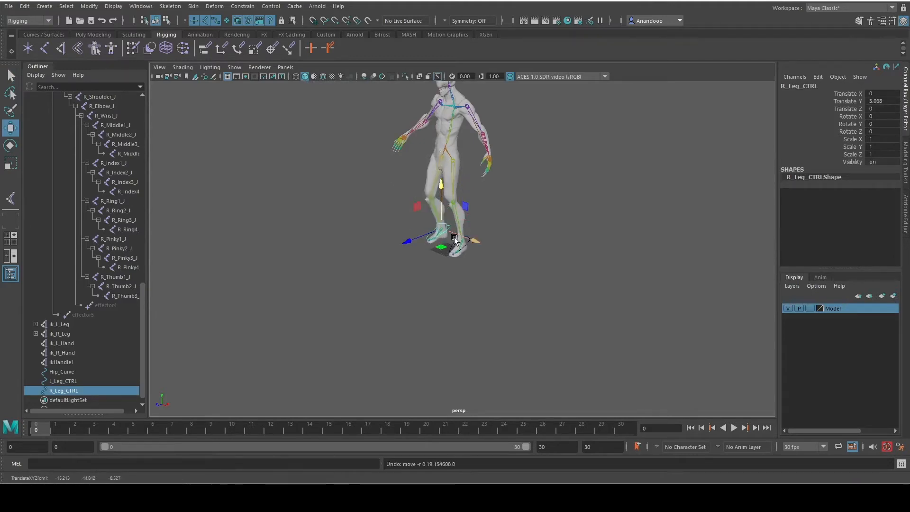
key("ctrl+z")
Step: Test rotating R_Leg_CTRL about X and Y, reset all its rotation values, and clear the selection
key("e")
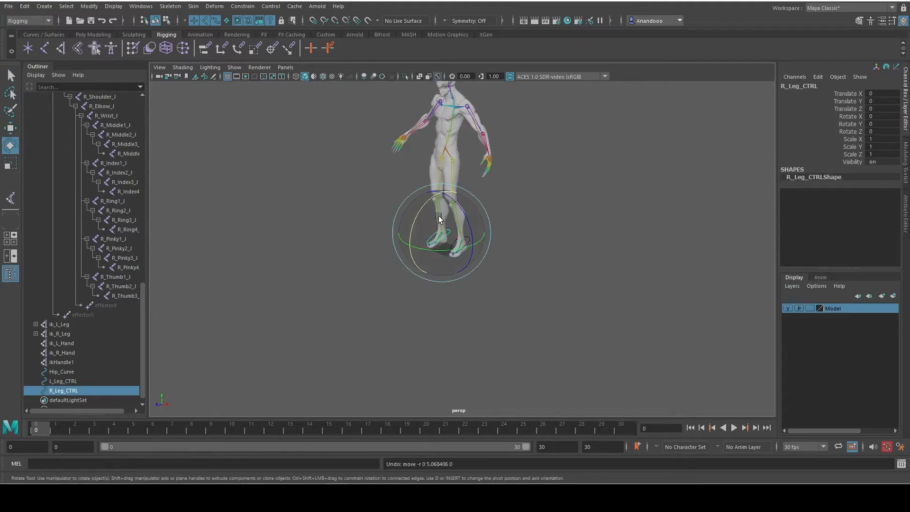
left_click_drag(437, 218, 459, 267)
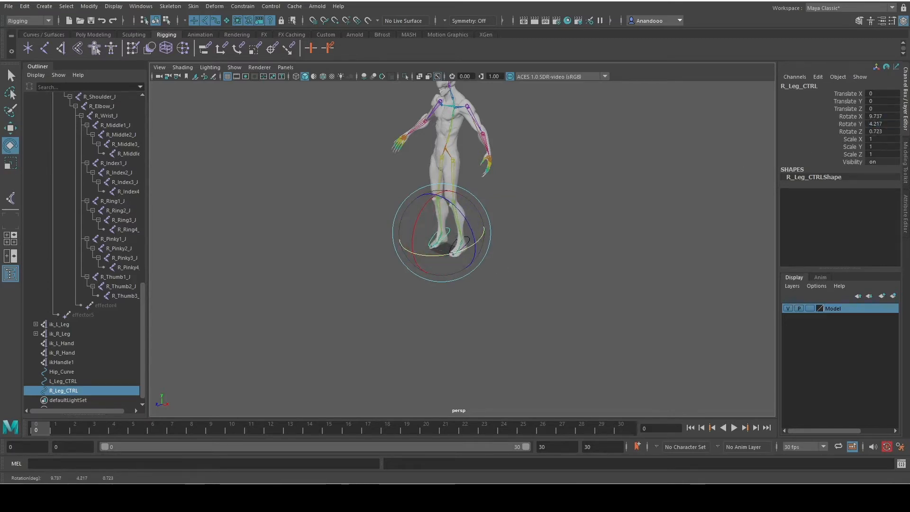
left_click_drag(872, 116, 884, 133)
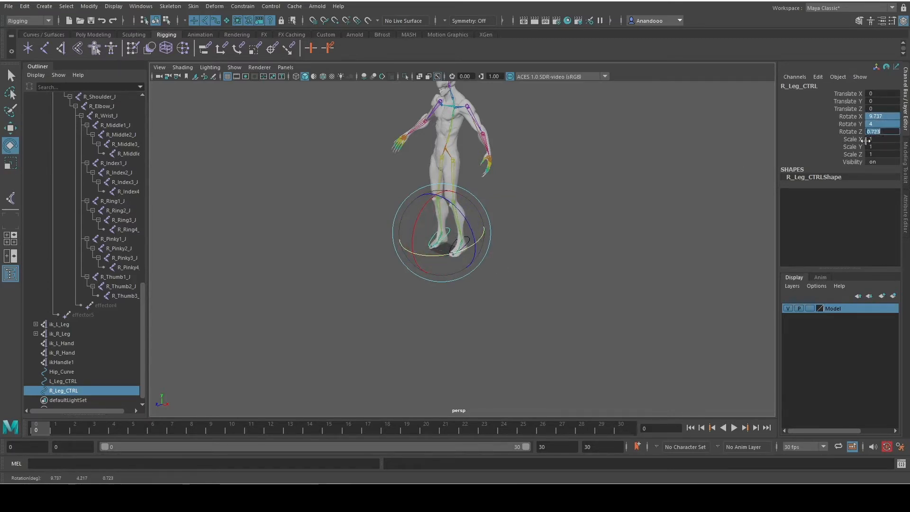
key("Return")
left_click(396, 342)
left_click_drag(396, 342, 423, 320, "alt")
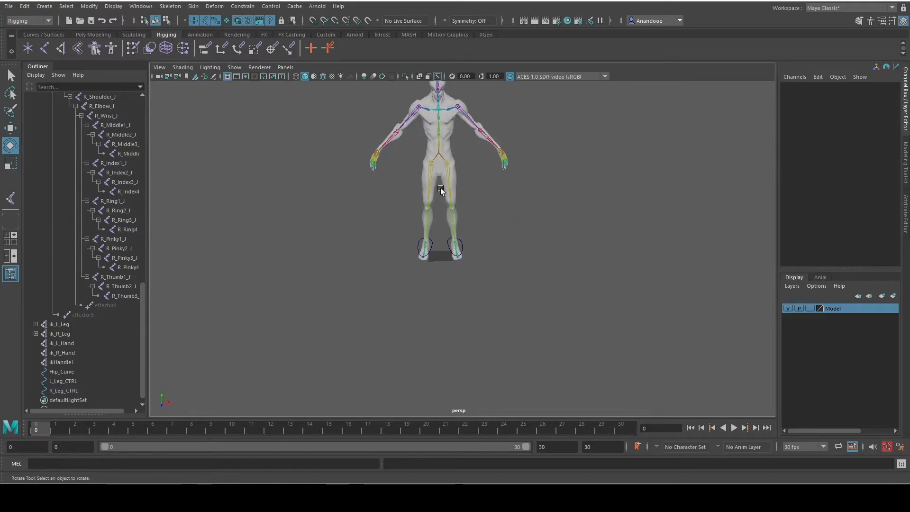
Step: Create a NURBS circle and scale it uniformly to about 24.46
left_click(43, 9)
mouse_move(82, 30)
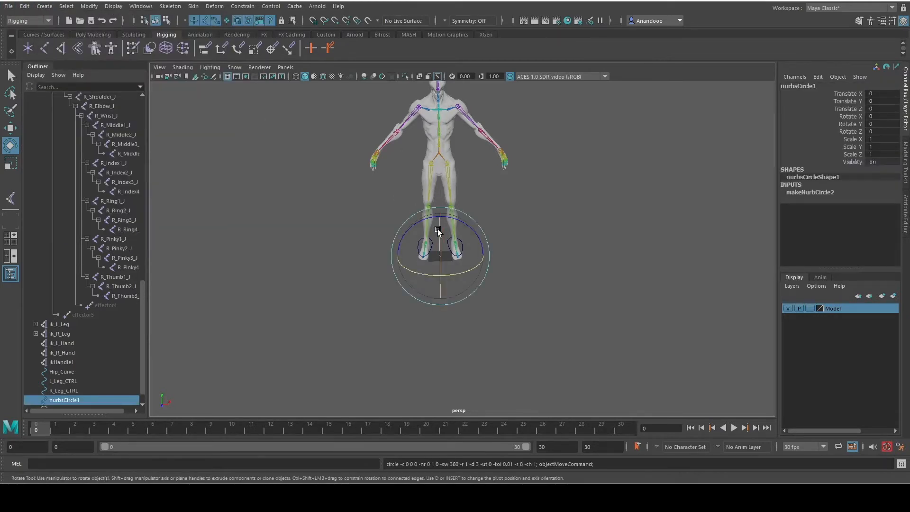
key("r")
left_click_drag(440, 256, 474, 274)
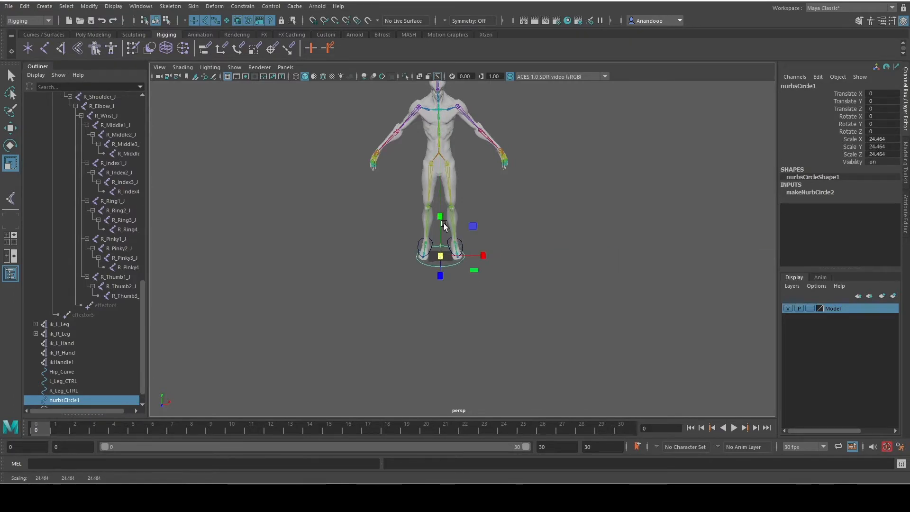
Step: Move the circle to the character's left hand, at about X 70.47 and Y 104.02
key("w")
left_click_drag(442, 222, 453, 122)
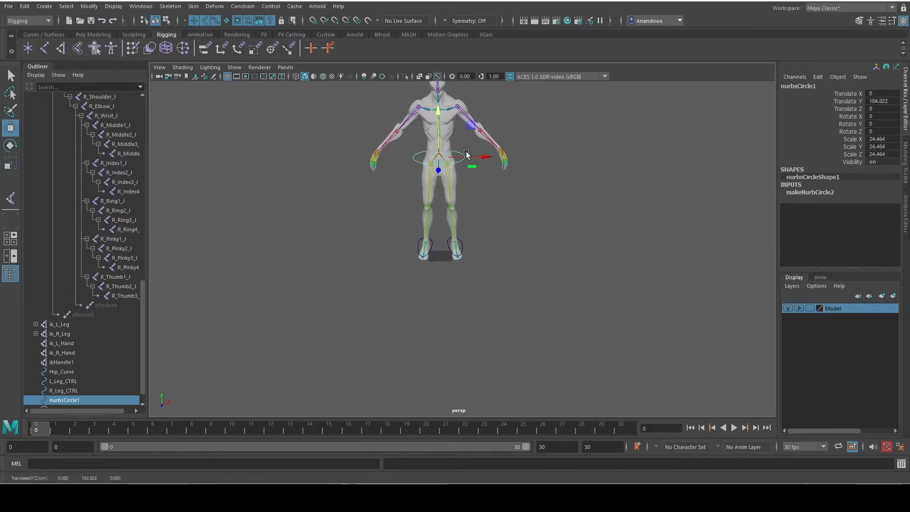
left_click_drag(467, 156, 553, 156)
scroll(523, 174, "up", 3)
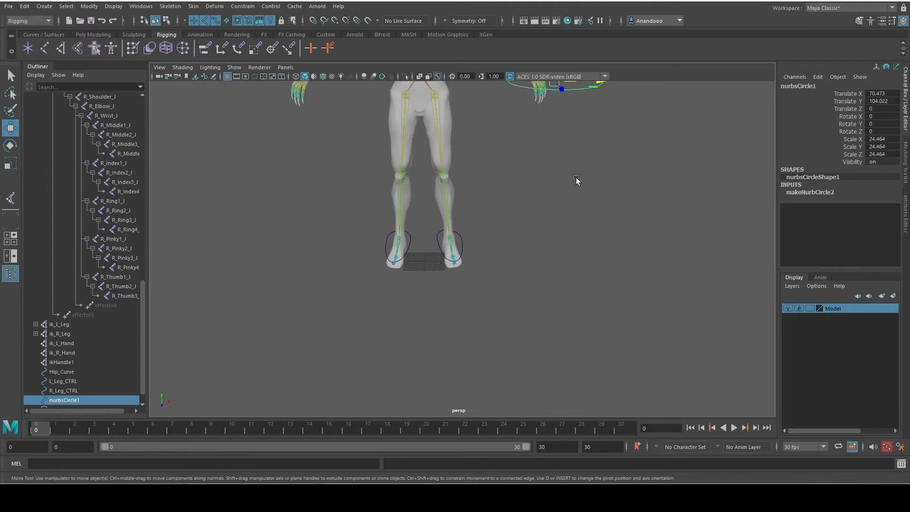
middle_click_drag(577, 183, 512, 295, "alt")
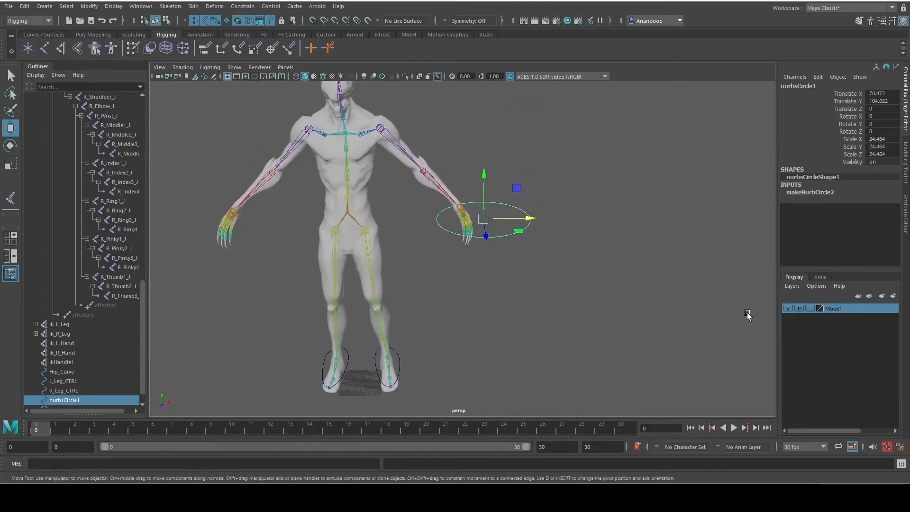
Step: Snap the circle onto the left wrist joint using point snapping, hiding the Model layer meanwhile and showing it again
left_click(789, 308)
left_click_drag(483, 219, 461, 205)
left_click(335, 21)
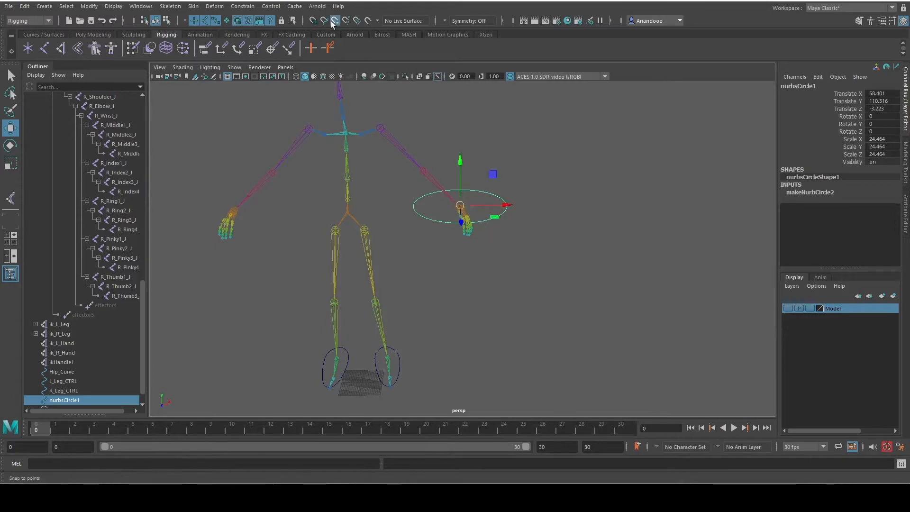
scroll(462, 224, "up", 7)
middle_click_drag(492, 159, 490, 259, "alt")
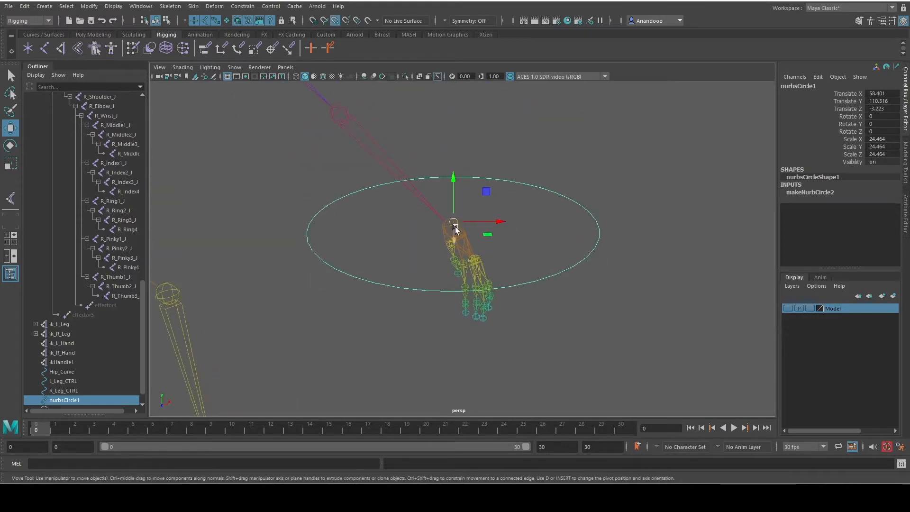
left_click_drag(455, 229, 451, 230)
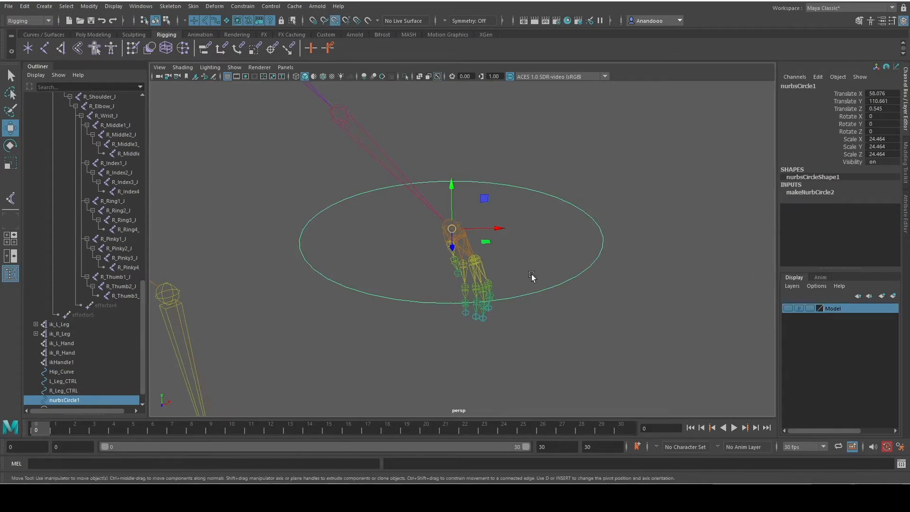
left_click(789, 309)
Step: Rotate the circle to align with the left wrist, about -26.9 on X and 48.43 on Z
left_click_drag(596, 329, 463, 329, "alt")
key("e")
left_click_drag(263, 166, 279, 138)
left_click_drag(319, 190, 314, 201)
mouse_move(307, 236)
left_mouse_down("alt")
mouse_move(348, 249)
mouse_move(321, 235)
left_mouse_up("alt")
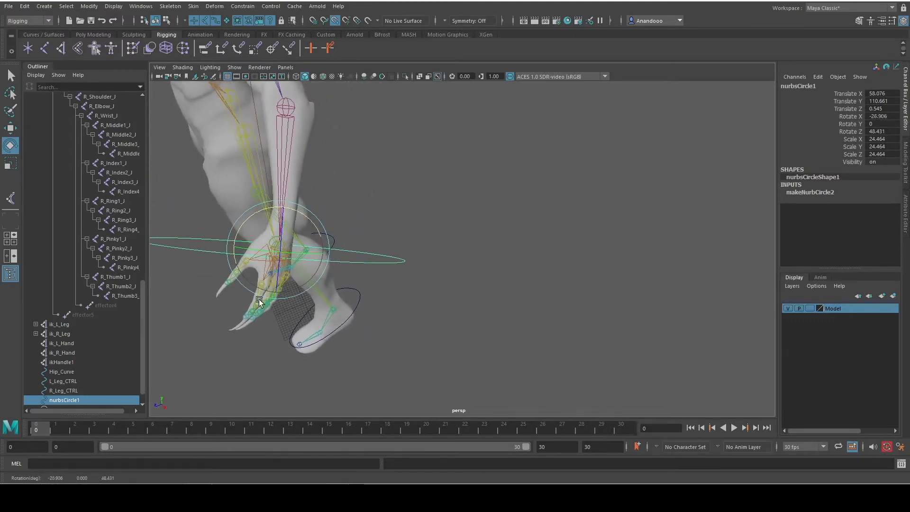
left_click_drag(268, 306, 428, 298, "alt")
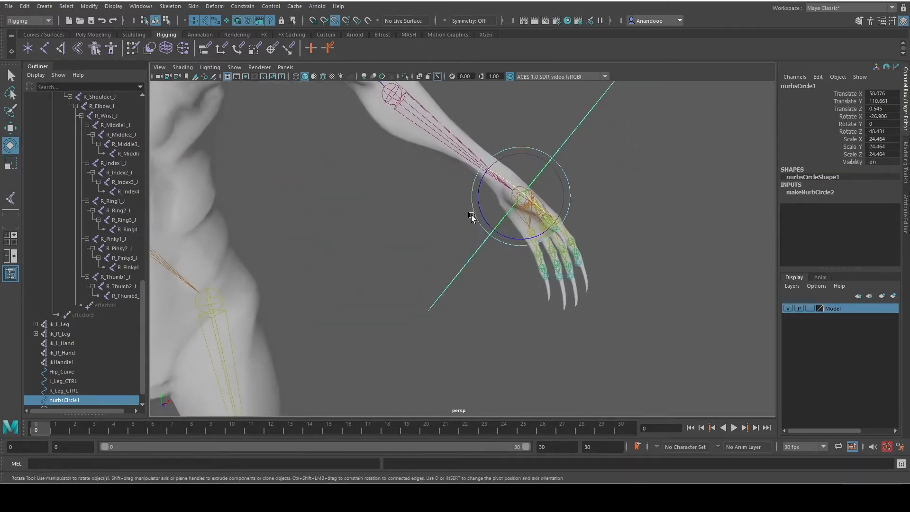
left_click_drag(567, 138, 616, 247, "alt")
scroll(602, 243, "down", 7)
scroll(593, 241, "up", 5)
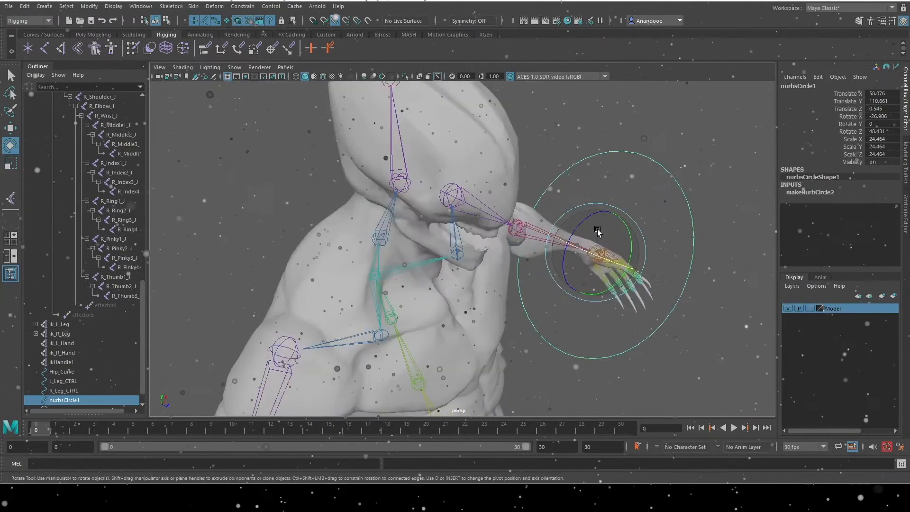
Step: Select every other control vertex of the wrist circle and scale them inward to about 0.38 to form a four-pointed shape
right_click_drag(689, 207, 651, 205)
left_click_drag(709, 182, 689, 218)
left_click_drag(578, 150, 570, 265, "shift")
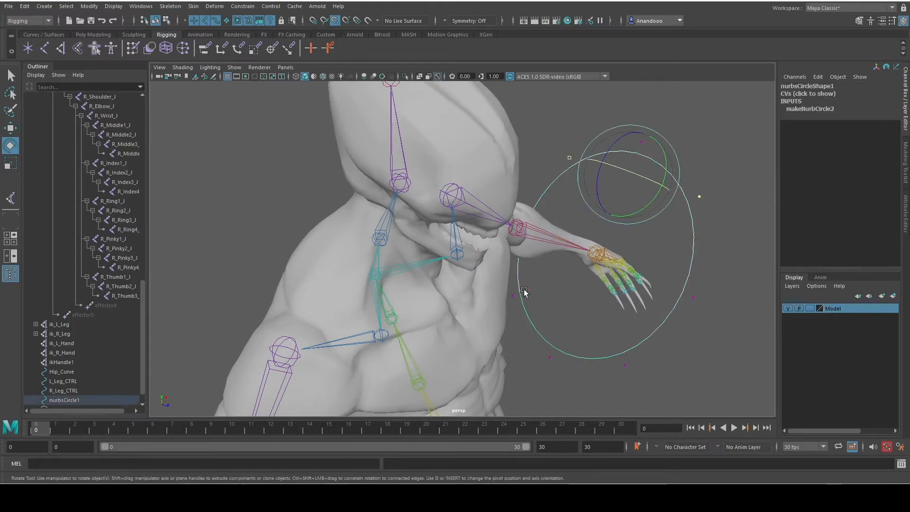
left_click_drag(524, 291, 510, 304, "shift")
left_click_drag(649, 379, 608, 367, "shift")
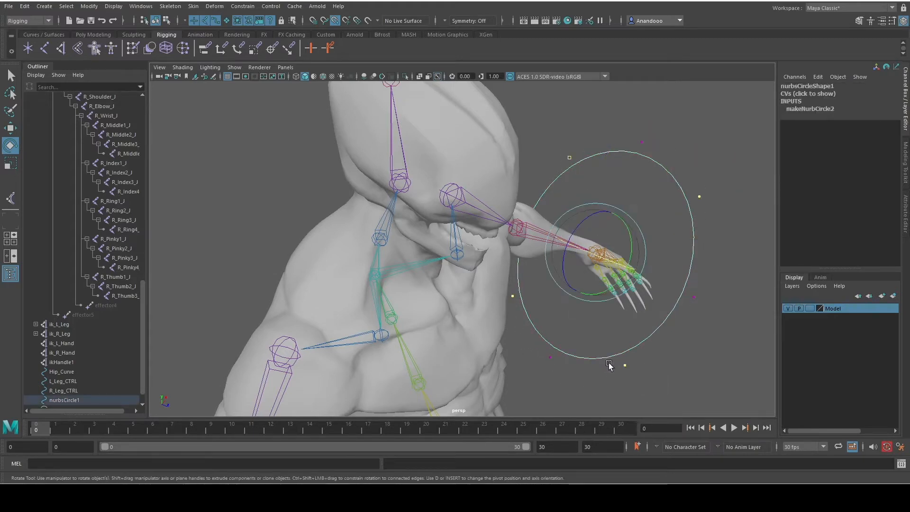
key("r")
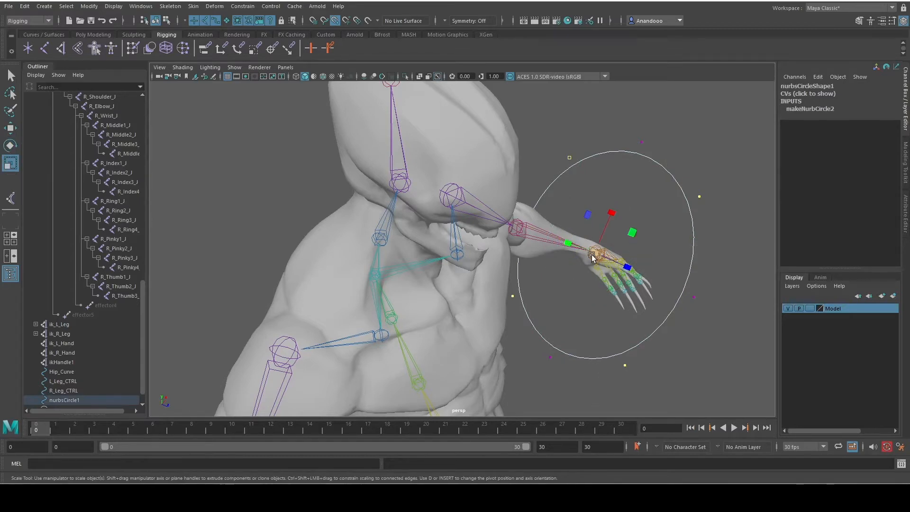
left_click_drag(592, 257, 507, 216)
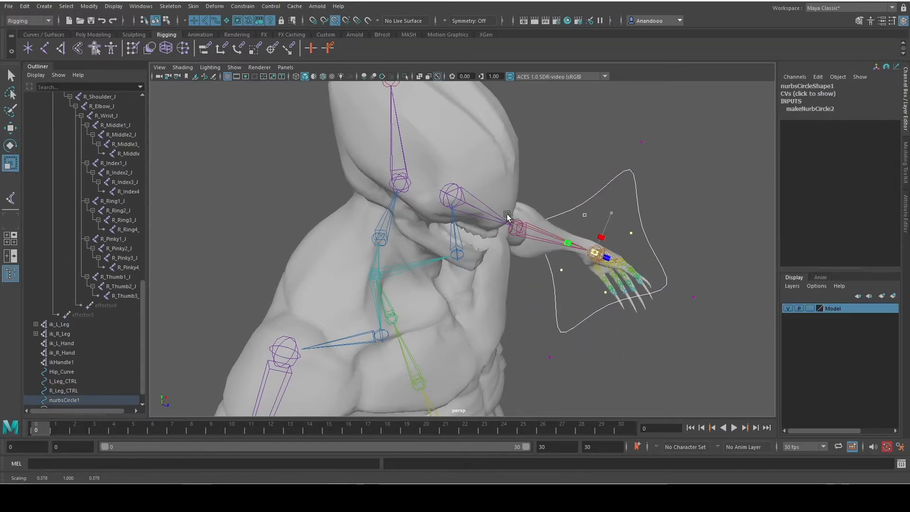
Step: Return to object mode and scale the whole four-pointed wrist curve uniformly to about 14.42
right_click_drag(612, 261, 685, 244)
left_click(704, 240)
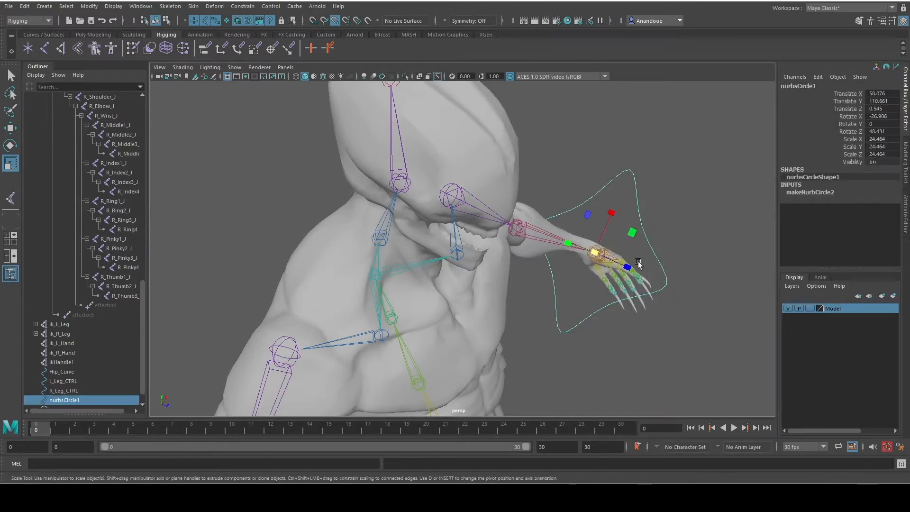
left_click(596, 257)
left_click_drag(595, 257, 584, 305)
Step: Duplicate the left wrist curve and move the copy along X toward the right wrist, to about -53.68
key("ctrl+d")
scroll(572, 246, "down", 3)
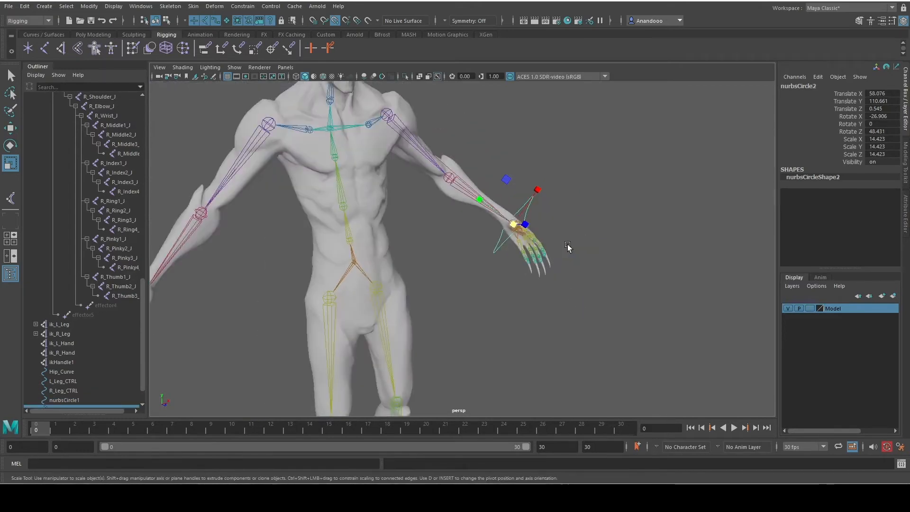
key("w")
left_click_drag(549, 217, 204, 284)
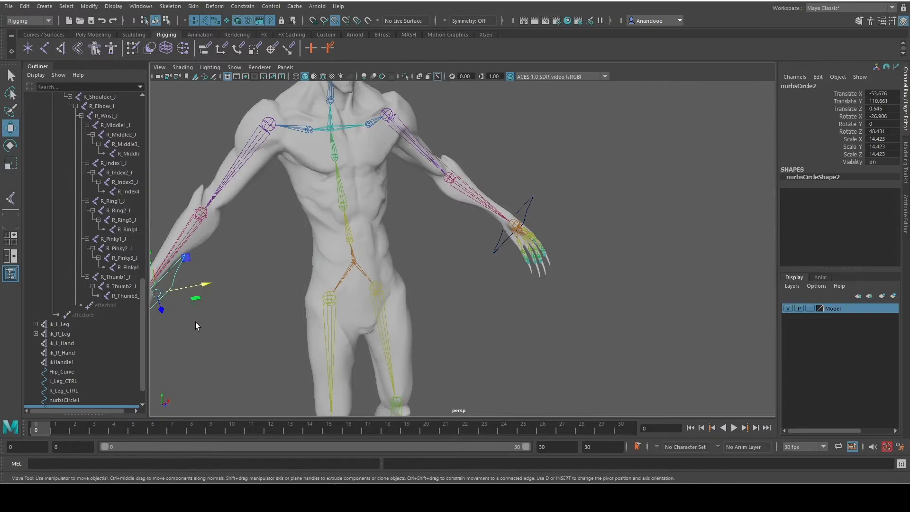
Step: Mirror the tilt of the duplicated curve by setting its Rotate Z to -48.431
left_click_drag(196, 325, 399, 296, "alt")
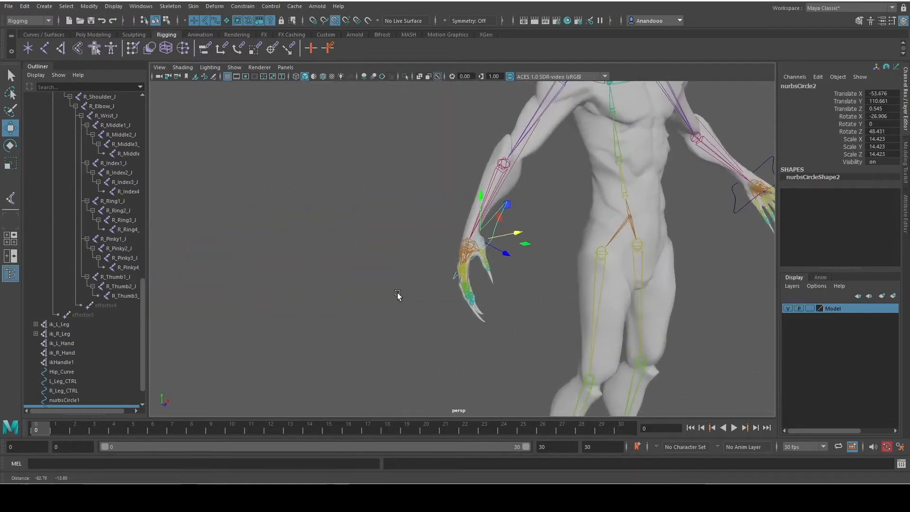
double_click(880, 131)
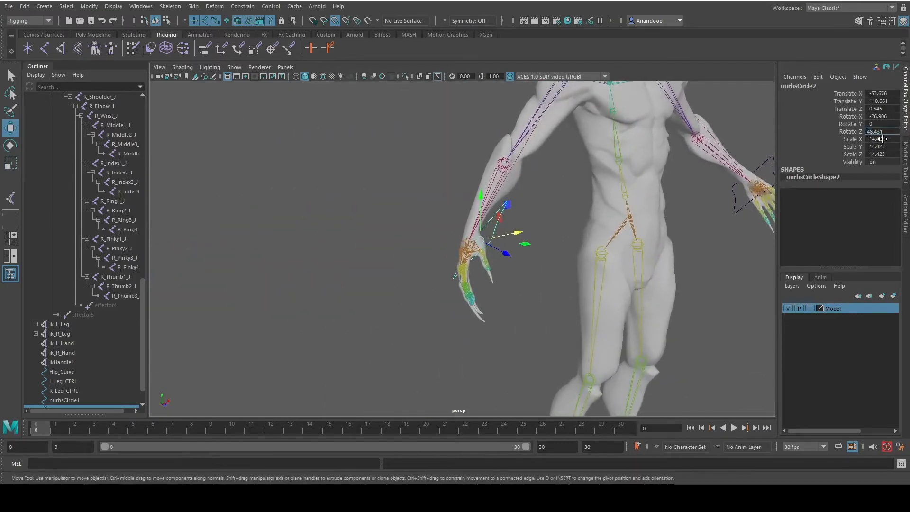
type("-")
key("Return")
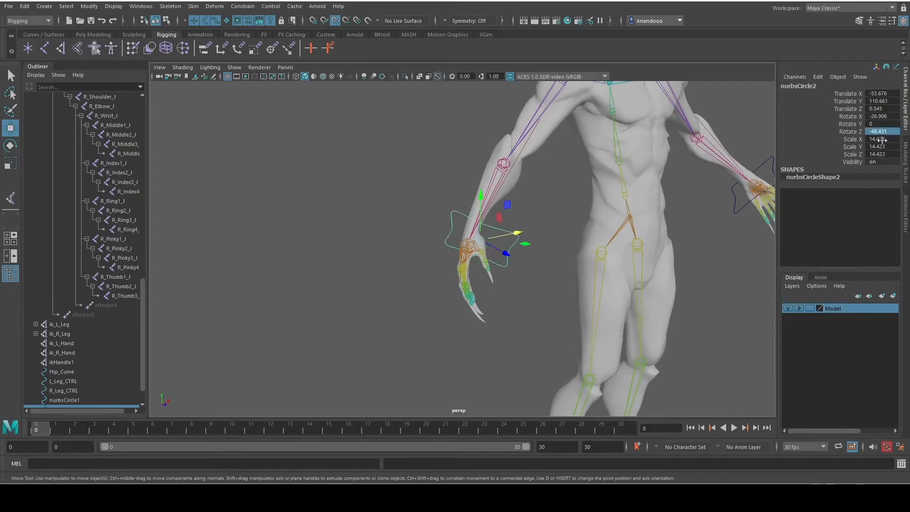
left_click_drag(740, 314, 676, 326, "alt")
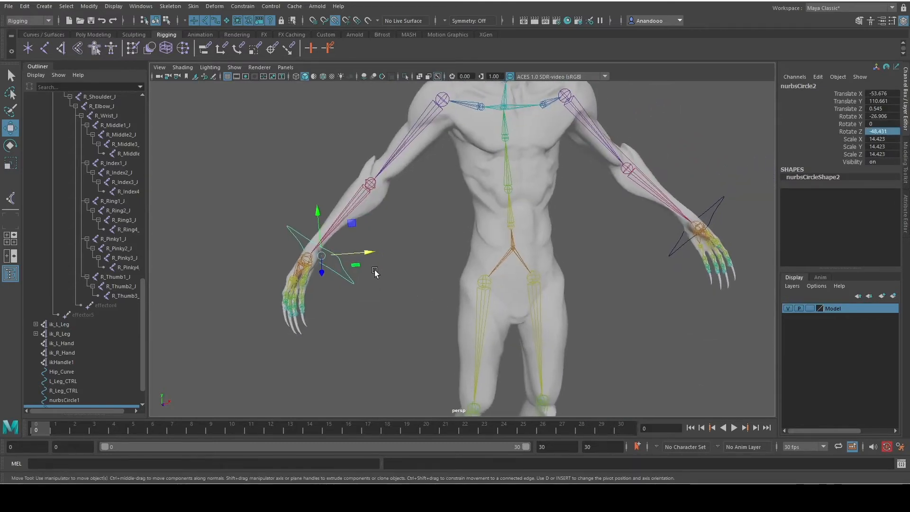
Step: Snap the duplicated curve onto the right wrist joint, hiding the Model layer meanwhile and showing it again
left_click(788, 309)
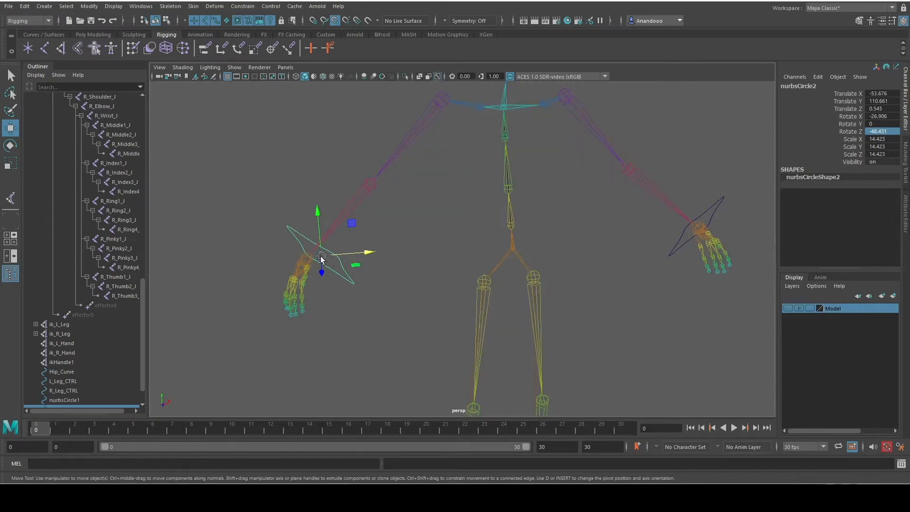
left_click_drag(321, 258, 306, 259)
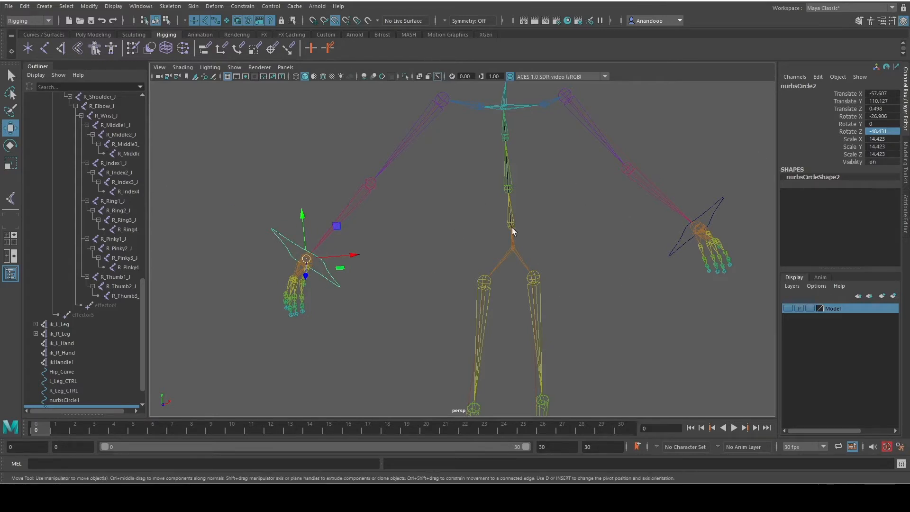
left_click(788, 309)
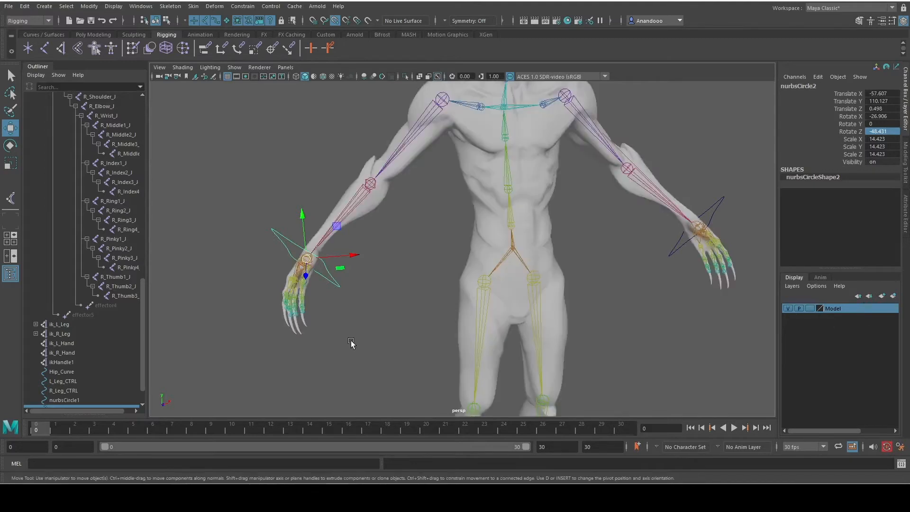
Step: Freeze the transformations of the left wrist curve and of the right wrist curve
left_click(381, 296)
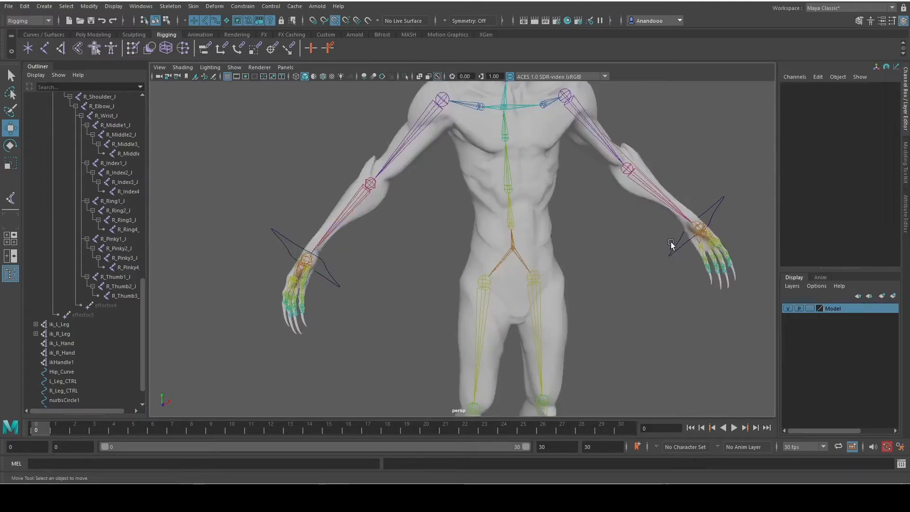
left_click(682, 266)
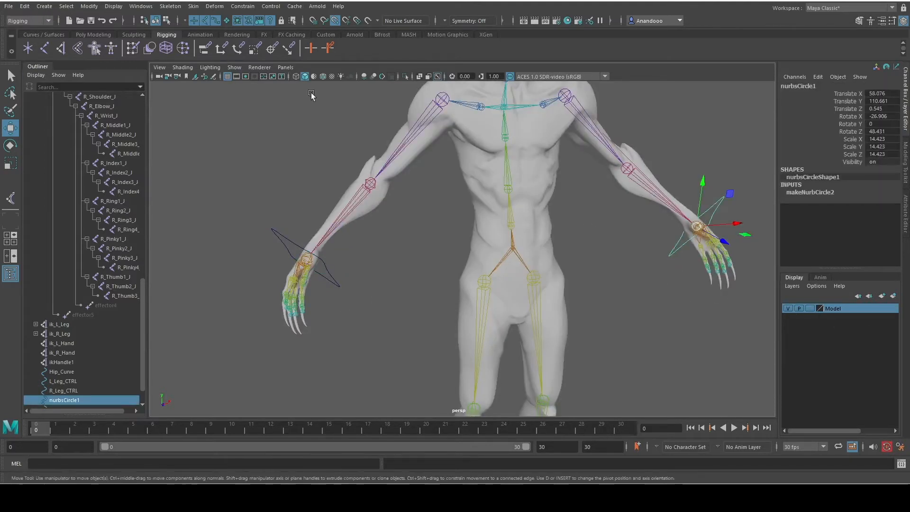
left_click(96, 9)
left_click(116, 50)
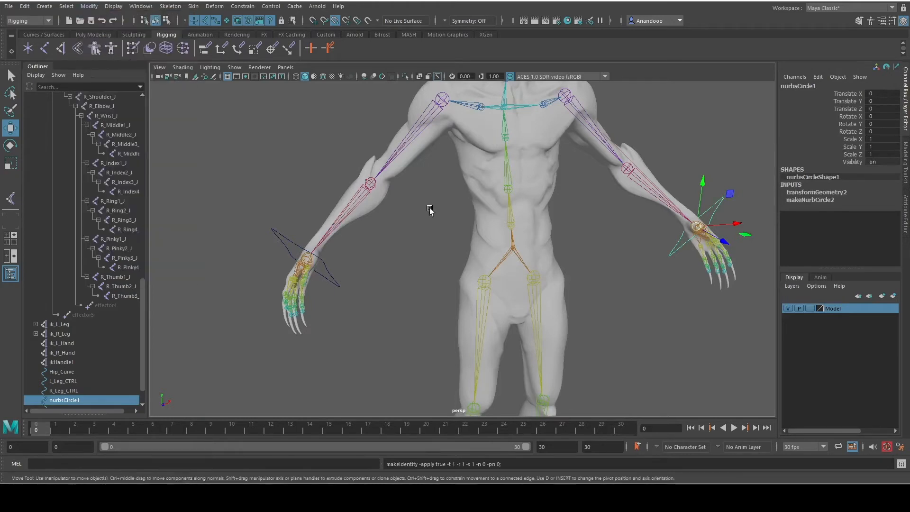
left_click(335, 288)
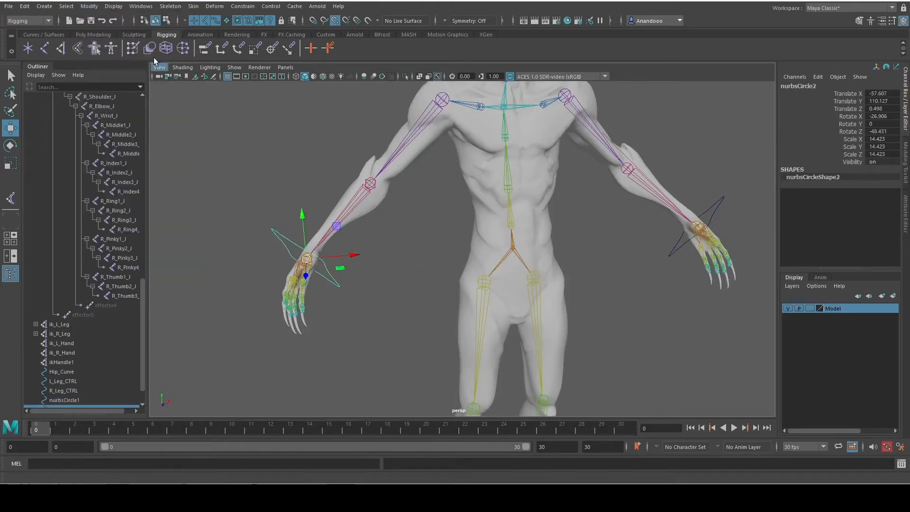
left_click(89, 7)
left_click(123, 50)
Step: Rename the left wrist curve nurbsCircle1 to L_Hand_CTRL
scroll(111, 311, "down", 1)
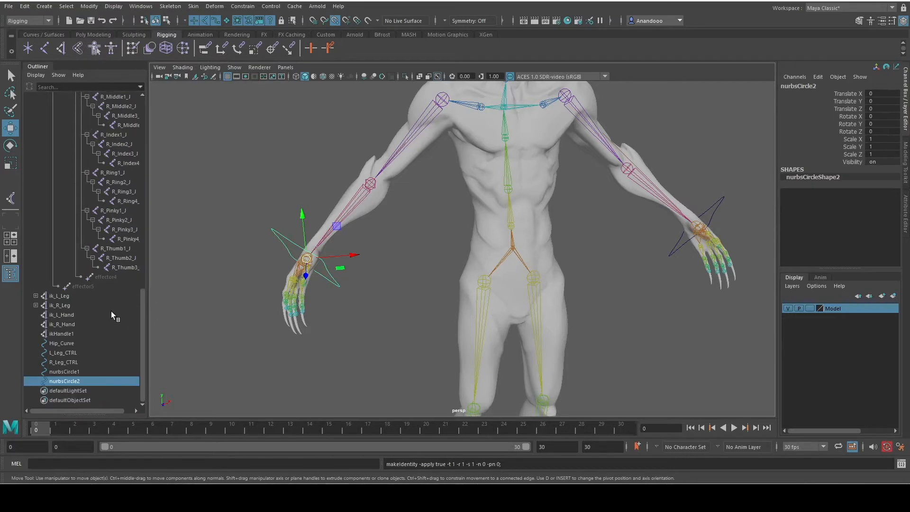
double_click(80, 371)
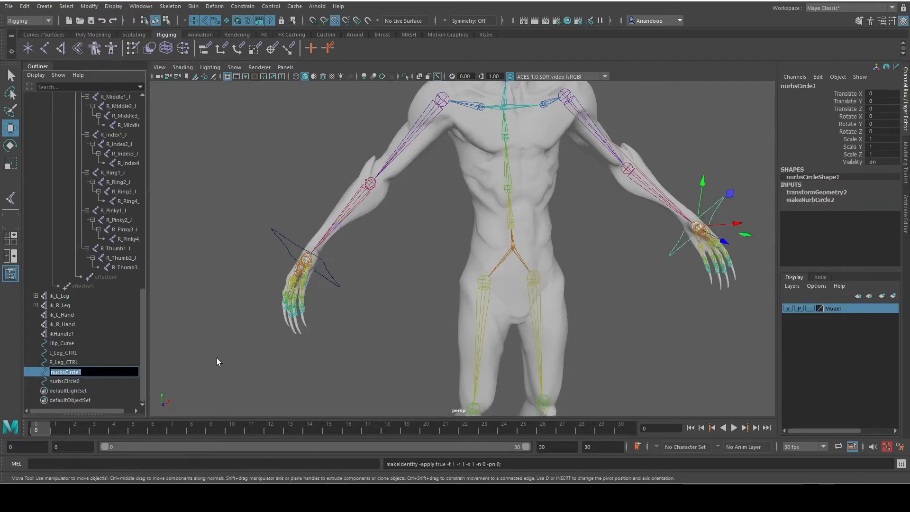
type("L_Hand_")
type("CTRL")
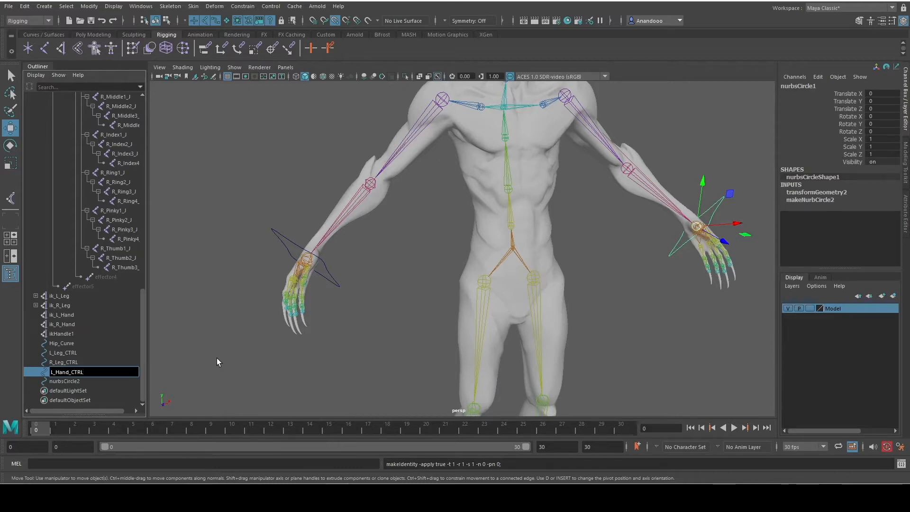
key("Return")
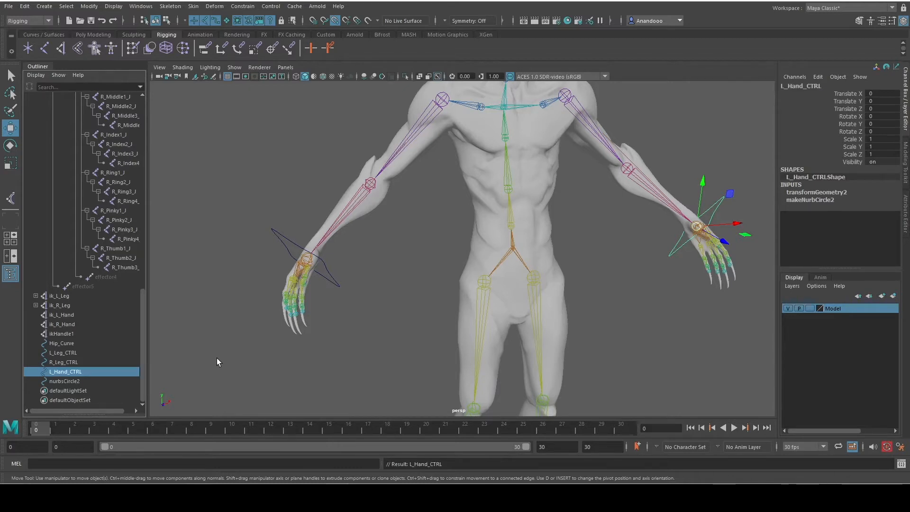
Step: Rename the right wrist curve nurbsCircle2 to R_Hand_CTRL
left_click_drag(337, 273, 338, 294)
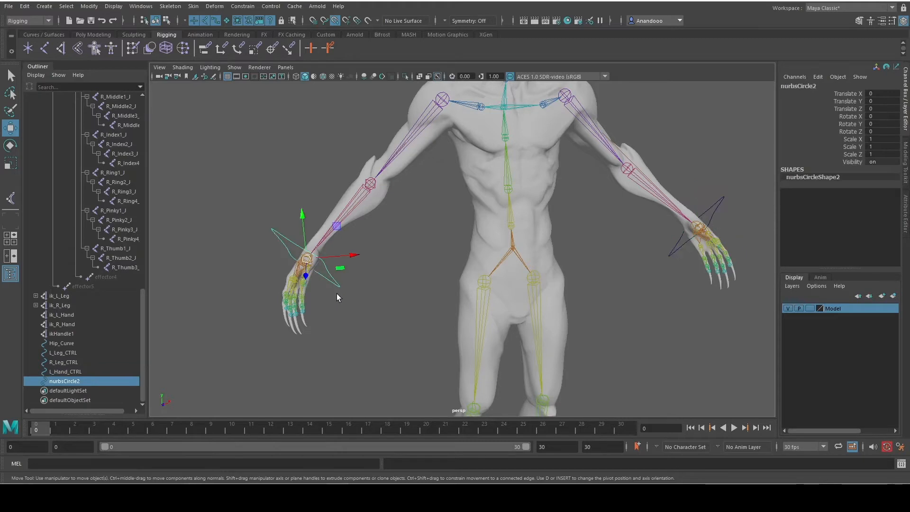
left_click_drag(681, 268, 681, 271)
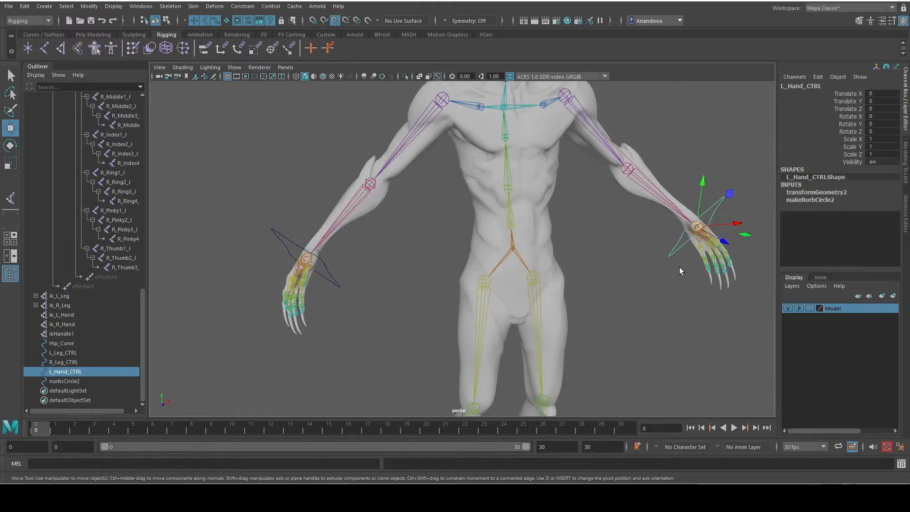
left_click(327, 280)
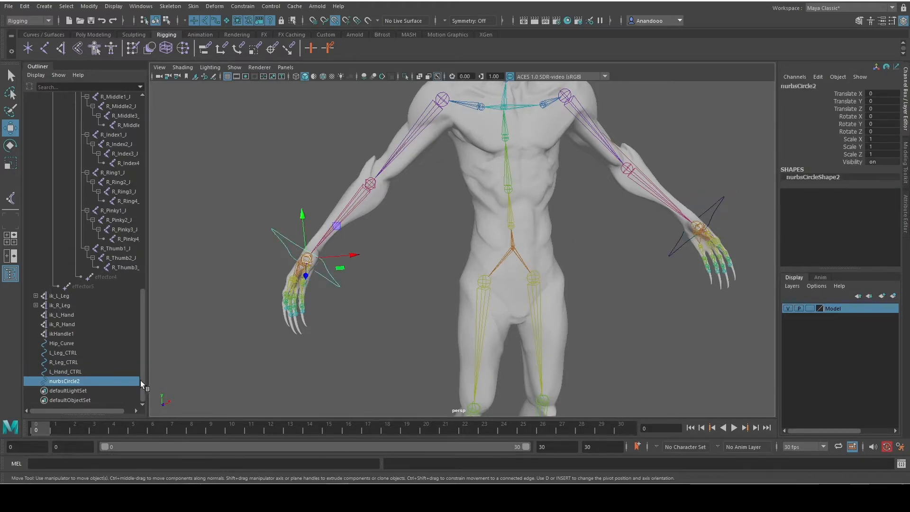
double_click(83, 381)
type("R_Hand_CTRL")
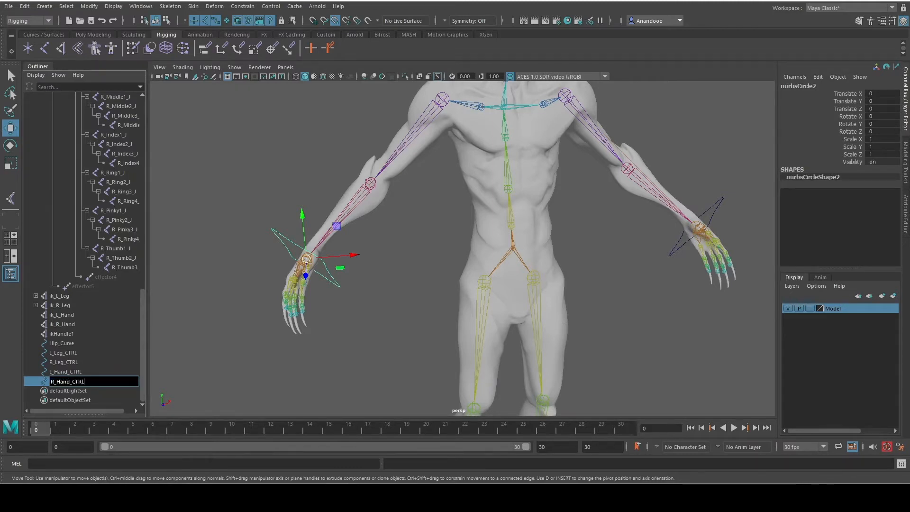
key("Return")
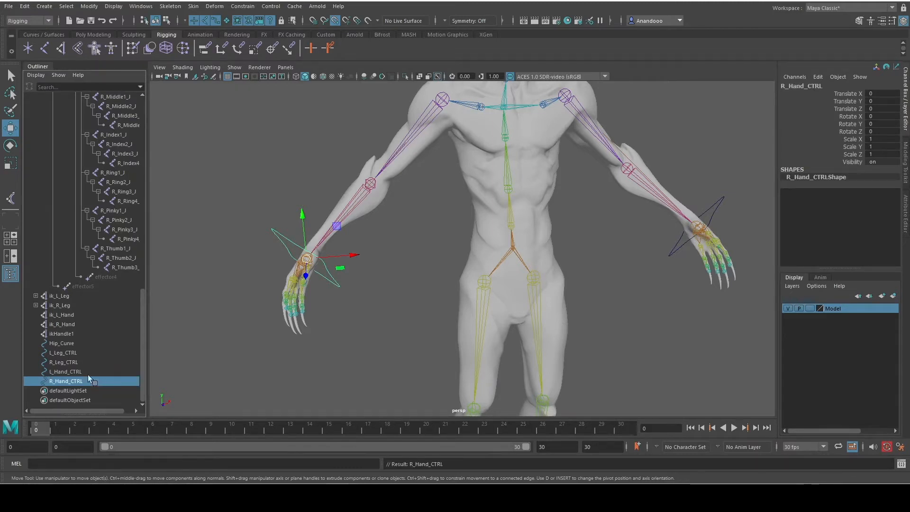
Step: Point-constrain the ik_L_Hand handle to the L_Hand_CTRL curve and clear the selection
left_click(390, 329)
left_click(658, 257)
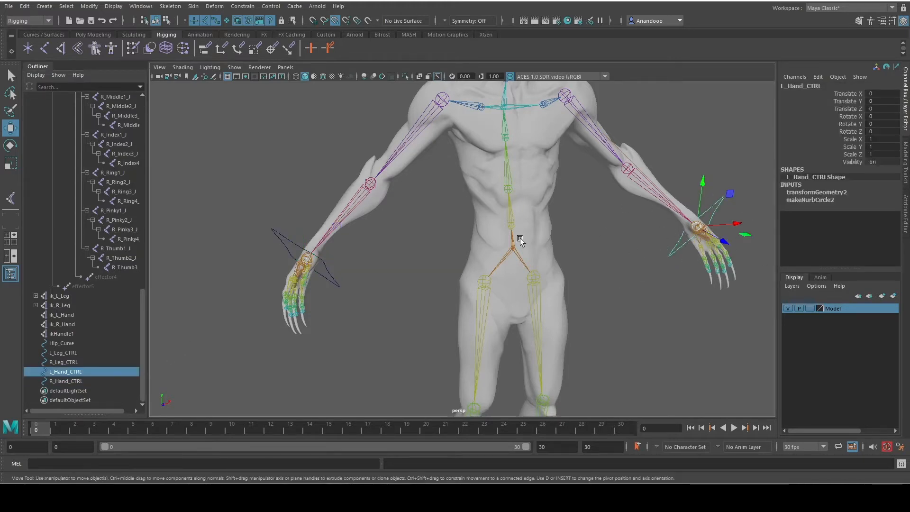
middle_click_drag(595, 230, 412, 270, "alt")
scroll(535, 304, "up", 6)
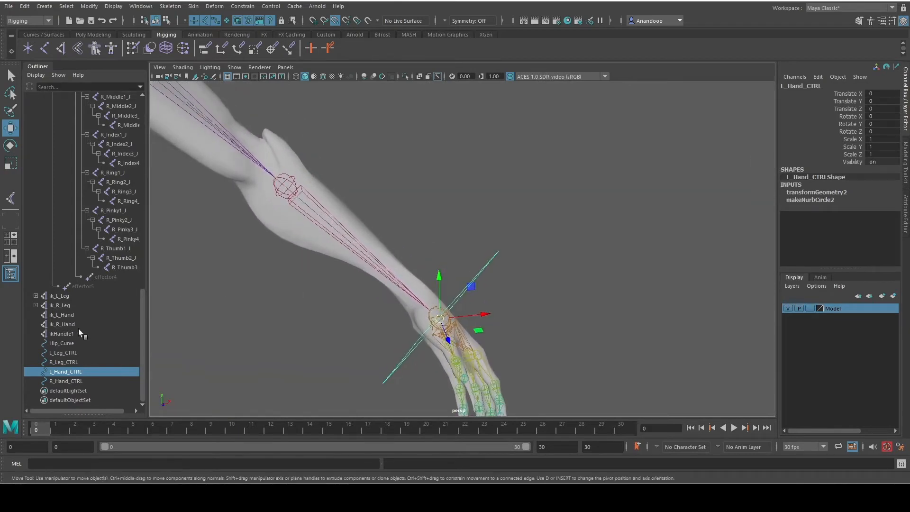
left_click(62, 315, "ctrl")
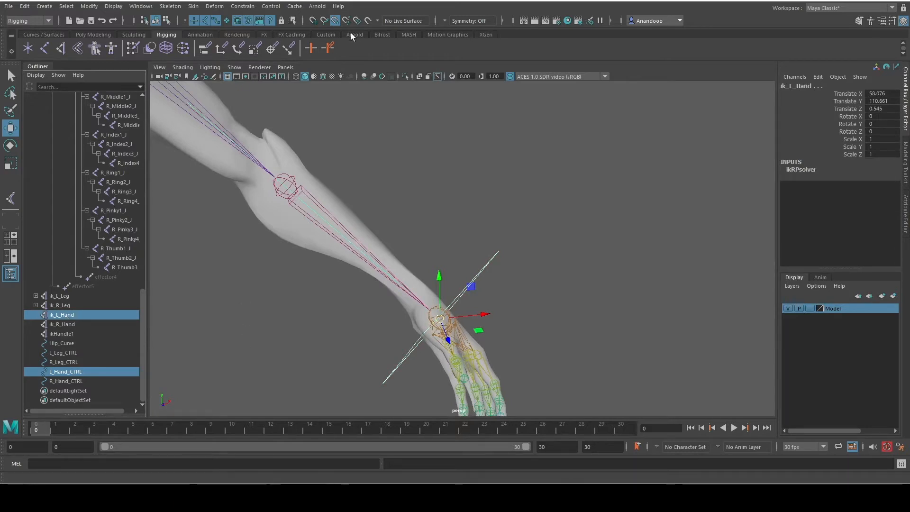
left_click(241, 8)
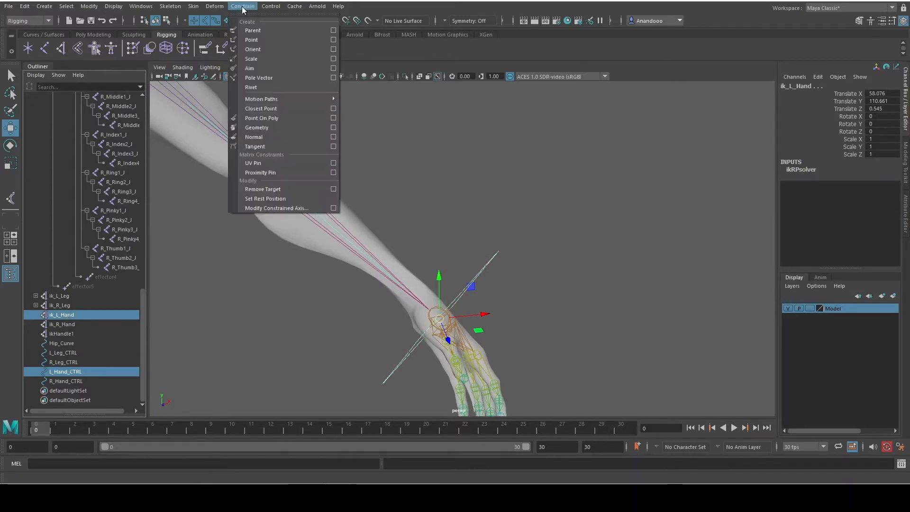
left_click(275, 41)
left_click(657, 256)
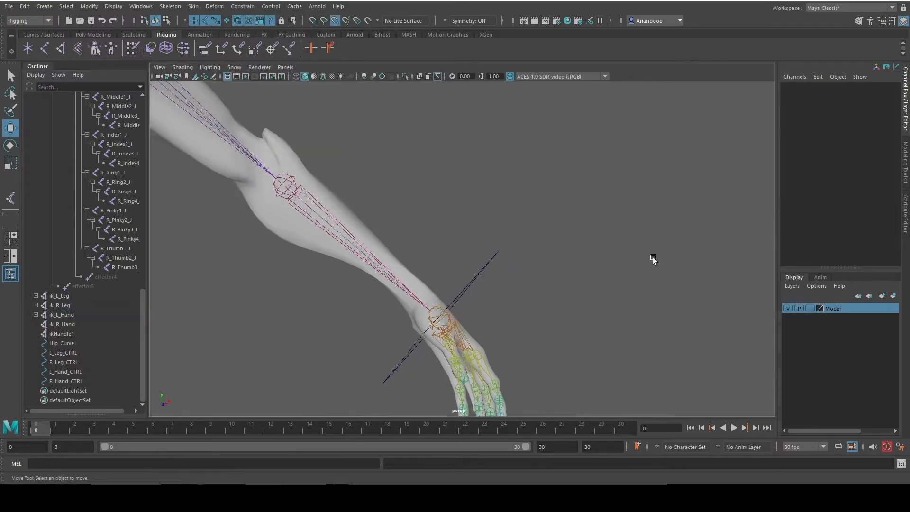
Step: Orient-constrain the L_Wrist_J joint to L_Hand_CTRL on all axes with Maintain offset enabled
left_click(499, 277)
middle_click_drag(494, 332, 564, 304, "alt")
left_click(499, 290, "shift")
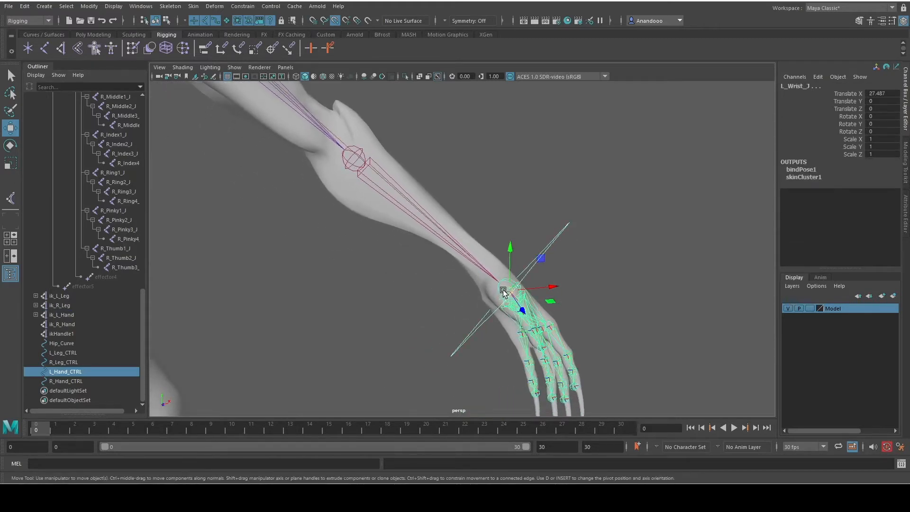
left_click(243, 6)
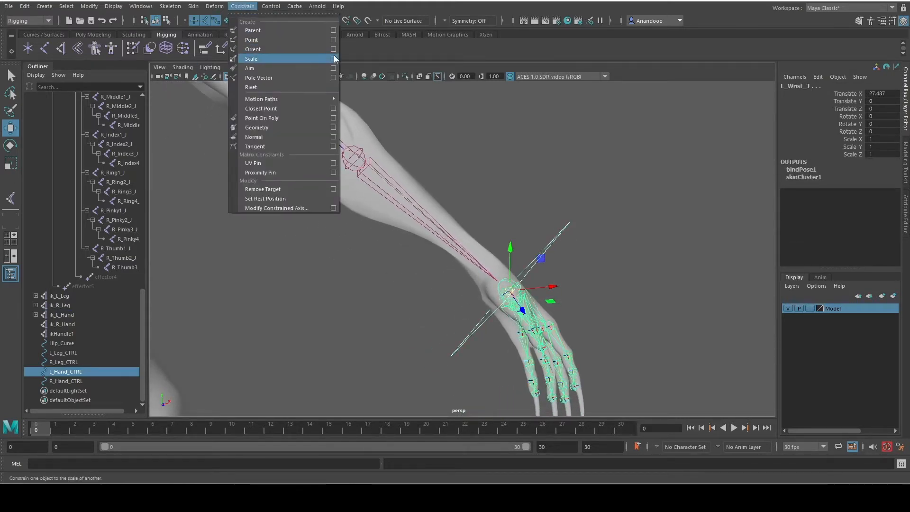
left_click(333, 49)
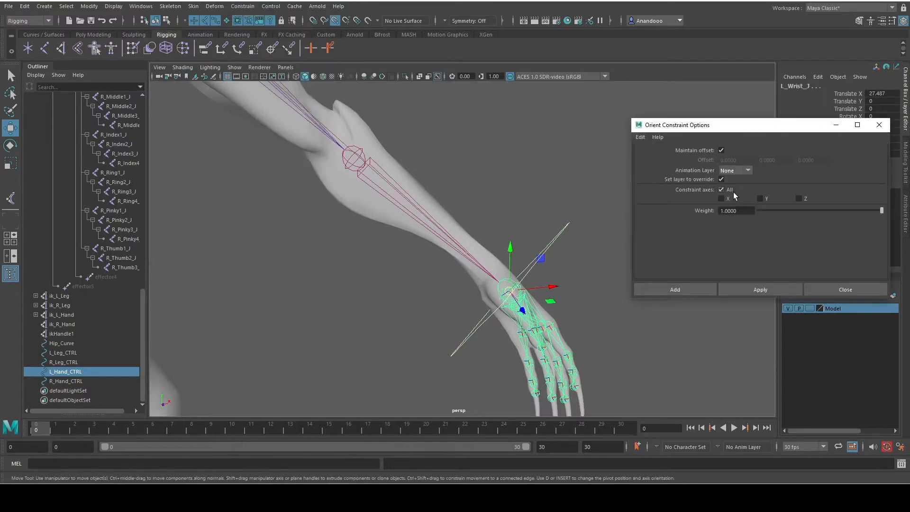
left_click(760, 290)
left_click(809, 290)
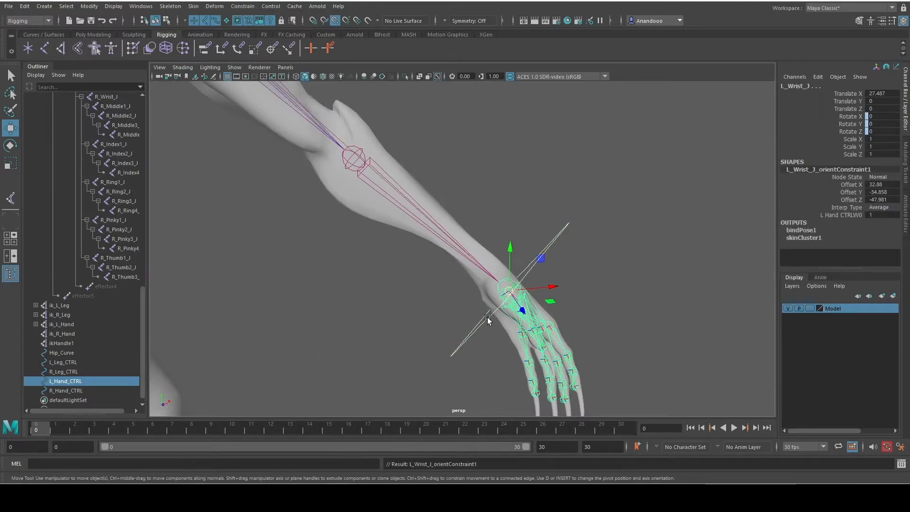
Step: Test the left arm IK by moving L_Hand_CTRL around, undoing the last move
scroll(585, 314, "down", 5)
left_click(568, 278)
left_click(500, 246)
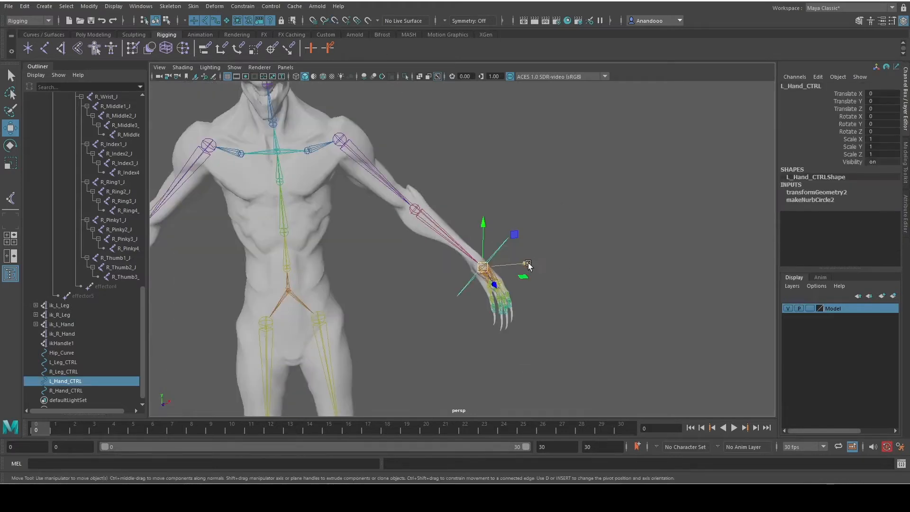
left_click_drag(529, 264, 508, 261)
left_click(474, 226)
left_click(473, 254)
key("ctrl+z")
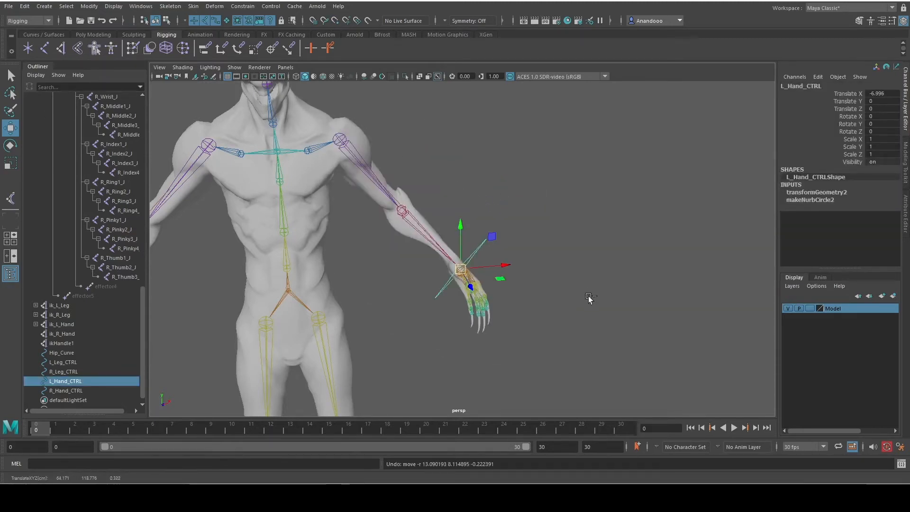
left_click(589, 298)
key("ctrl+z")
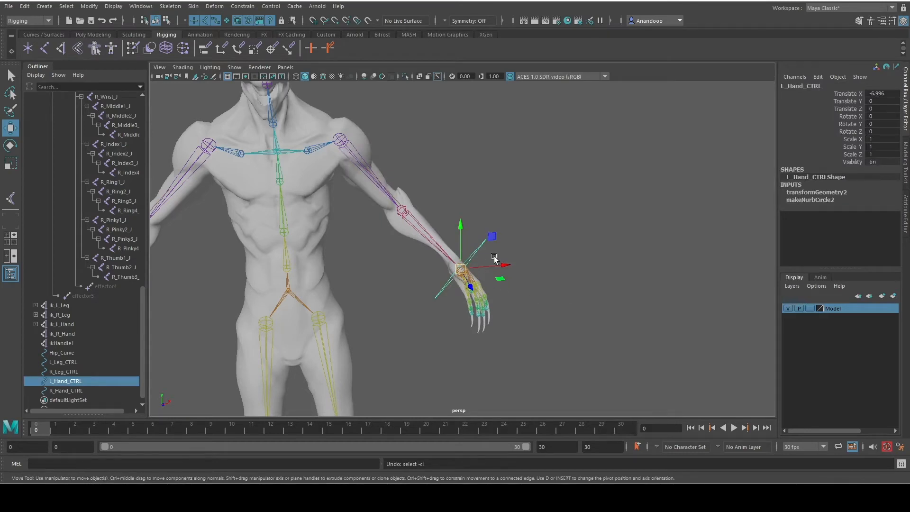
Step: Test the left wrist orientation by rotating L_Hand_CTRL, and undo the test transforms
key("e")
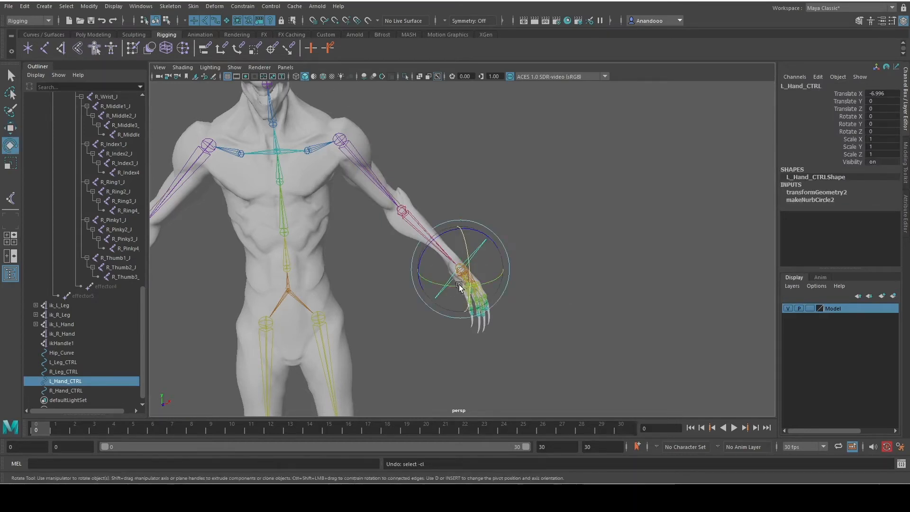
left_click_drag(469, 303, 486, 314)
key("ctrl+z")
key("ctrl+z")
key("ctrl+z")
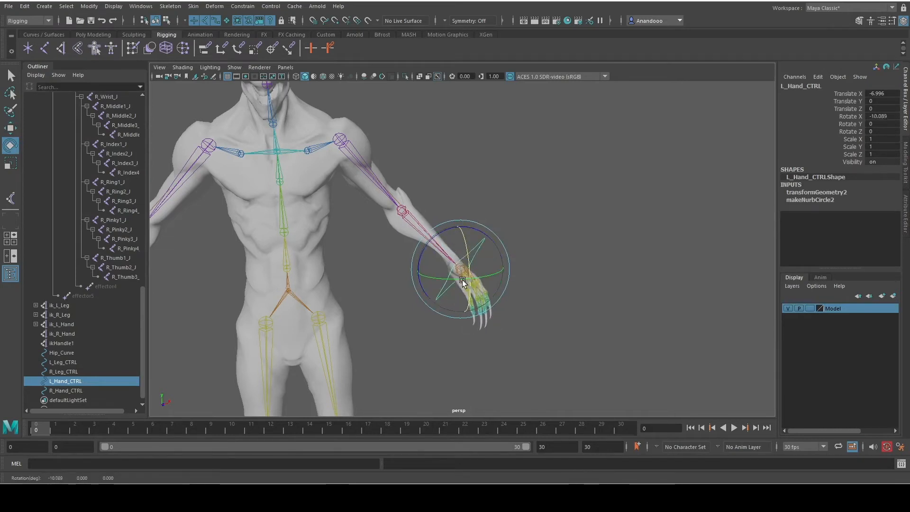
Step: Point-constrain the ik_R_Hand handle to the R_Hand_CTRL curve
left_click(566, 307)
middle_click_drag(366, 336, 601, 291, "alt")
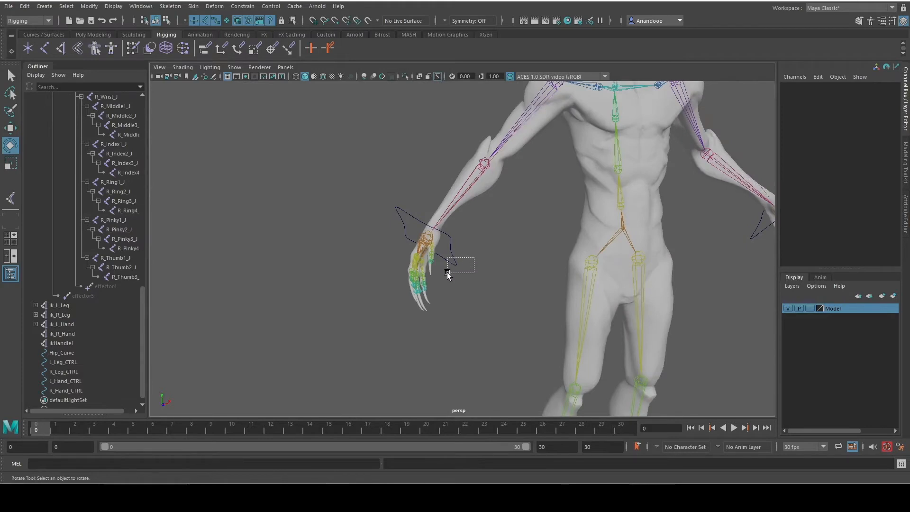
left_click(455, 263)
key("q")
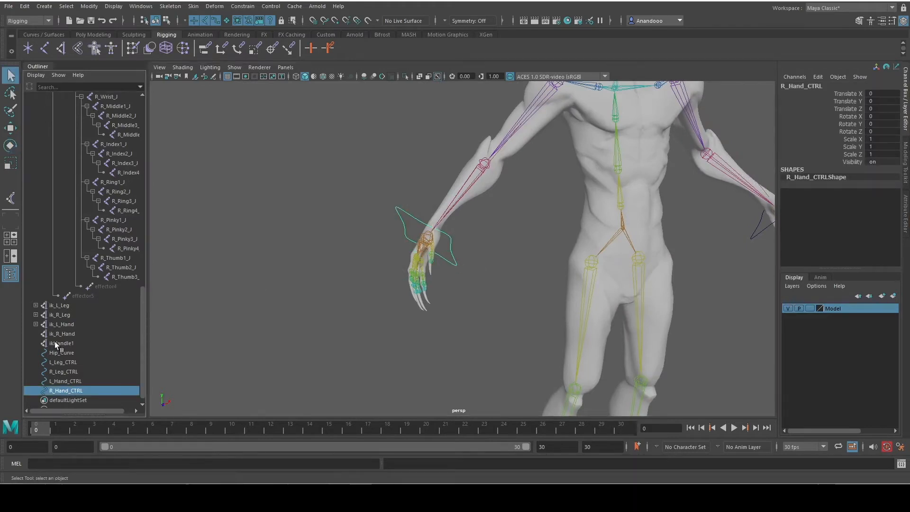
left_click(64, 333, "ctrl")
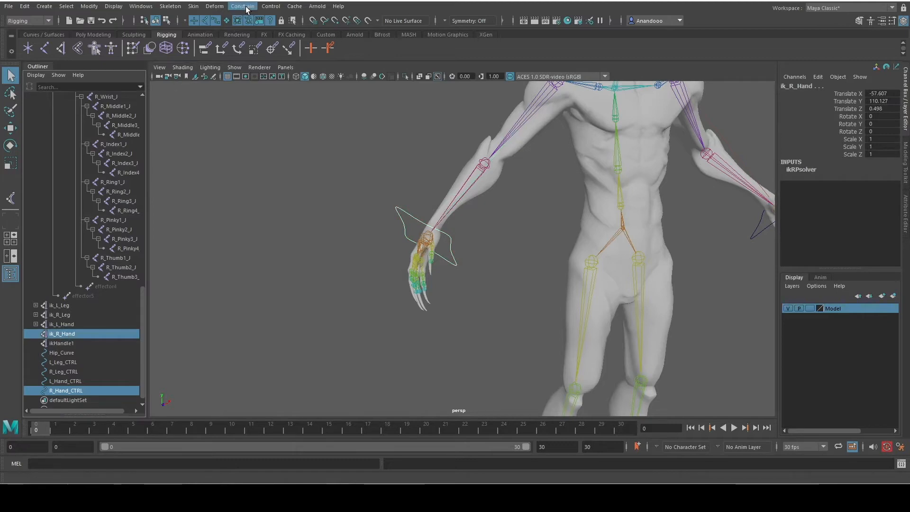
left_click(271, 6)
left_click(269, 37)
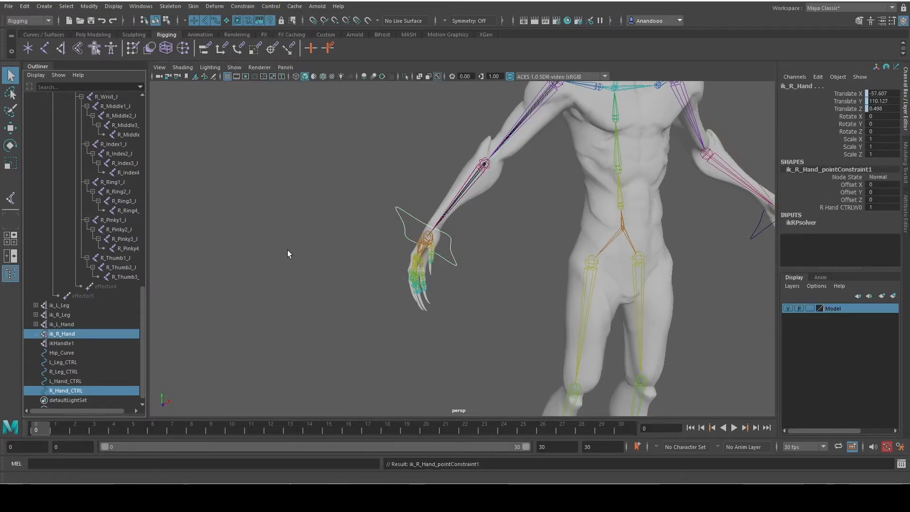
Step: Orient-constrain the R_Wrist_J joint to R_Hand_CTRL on all axes with Maintain offset enabled
left_click(458, 265)
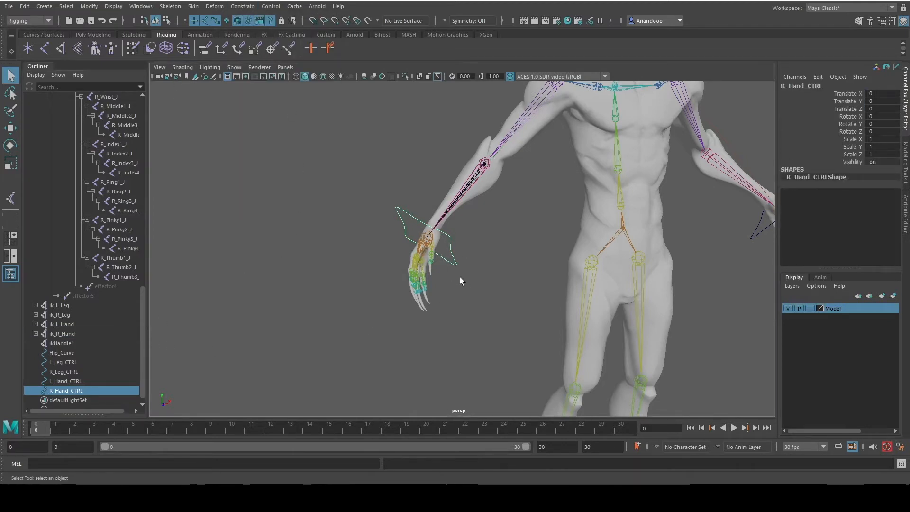
scroll(432, 247, "up", 4)
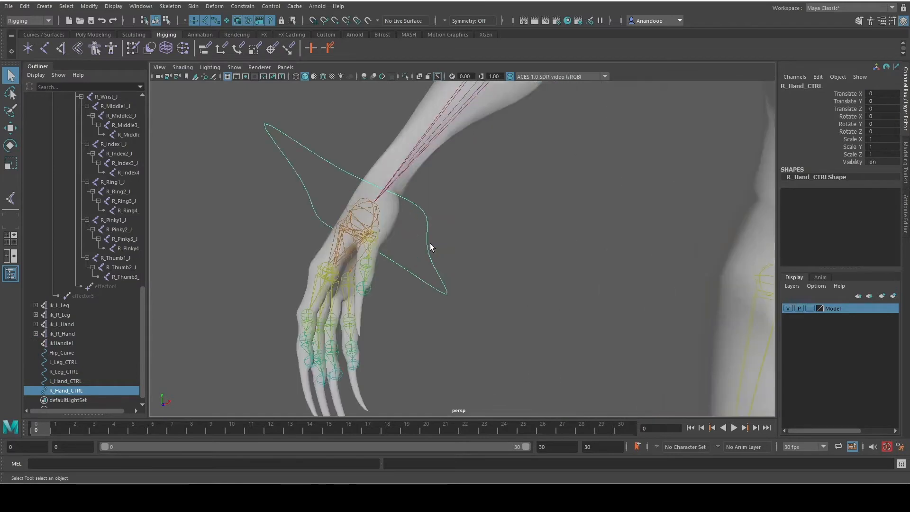
left_click(355, 212, "shift")
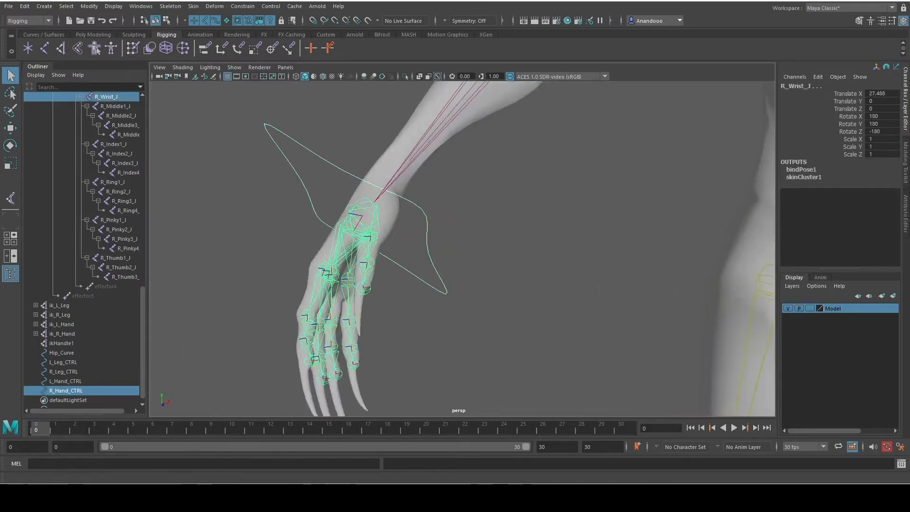
left_click(242, 6)
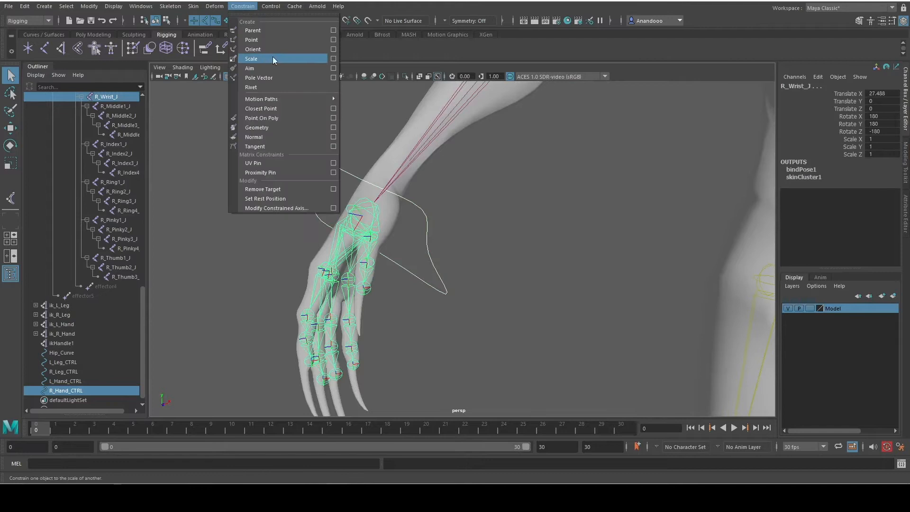
left_click(333, 49)
left_click(760, 288)
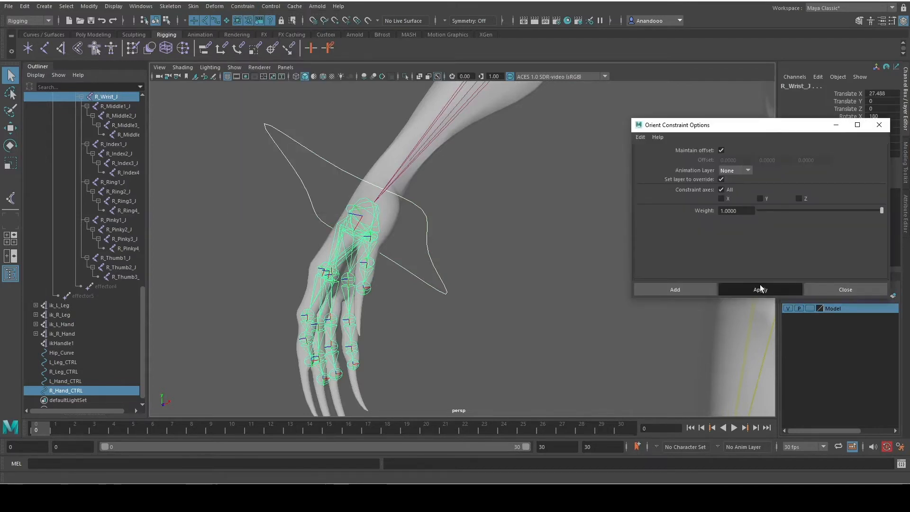
left_click(829, 289)
Step: Test the right arm IK by moving R_Hand_CTRL around, undoing the test moves and clearing the selection
key("w")
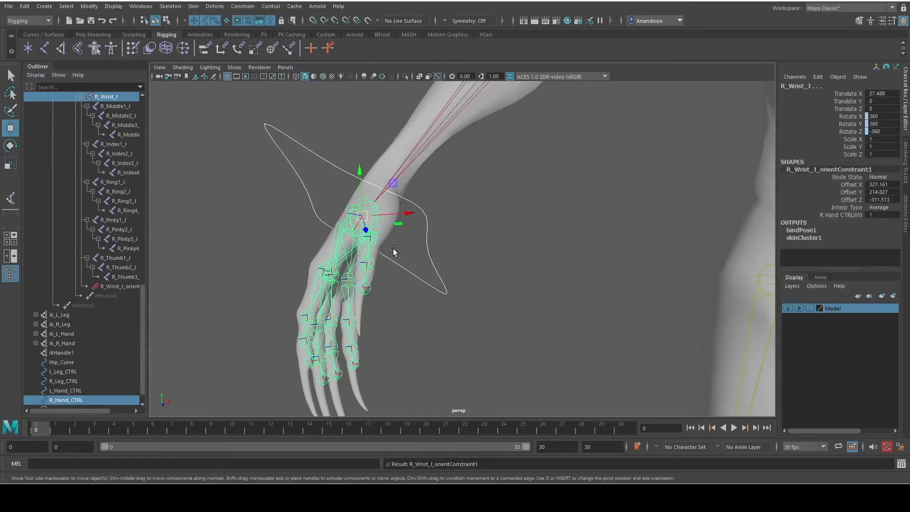
scroll(427, 254, "down", 5)
left_click_drag(441, 243, 505, 261)
key("ctrl+z")
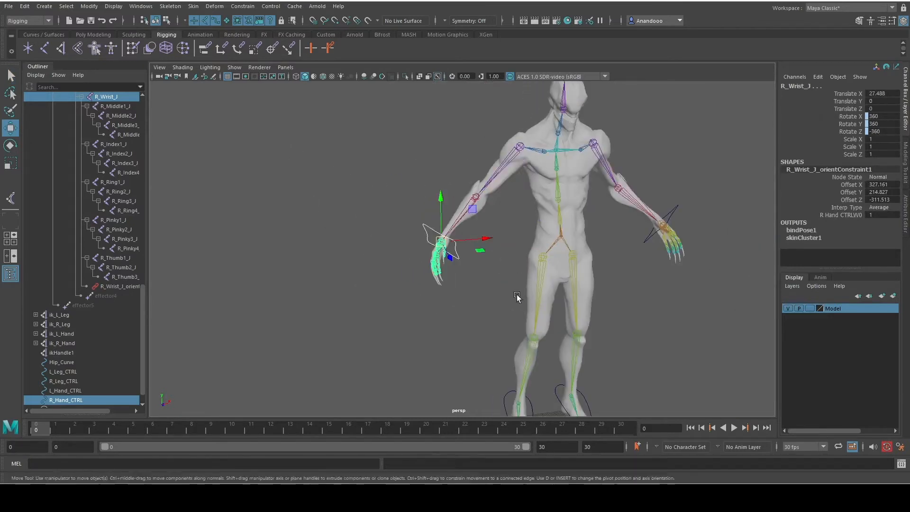
left_click(517, 296)
left_click(450, 249)
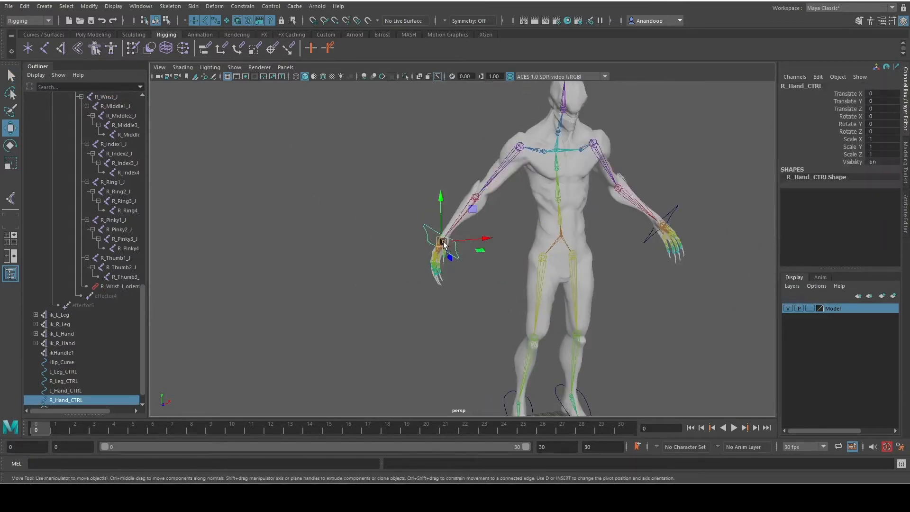
left_click_drag(444, 243, 426, 284)
key("ctrl+z")
key("e")
left_click(420, 326)
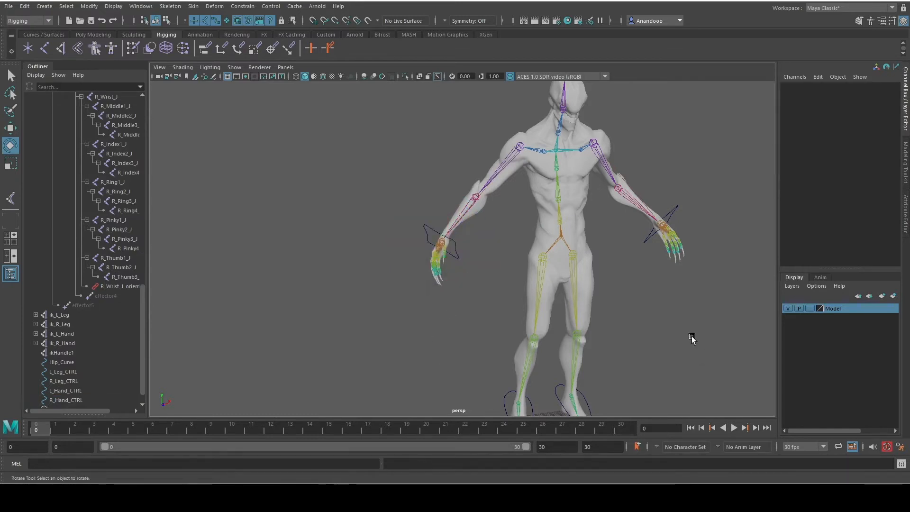
Step: Create a NURBS circle, scale it uniformly to about 30, and raise it to hip height around the pelvis
left_click_drag(693, 342, 553, 314, "alt")
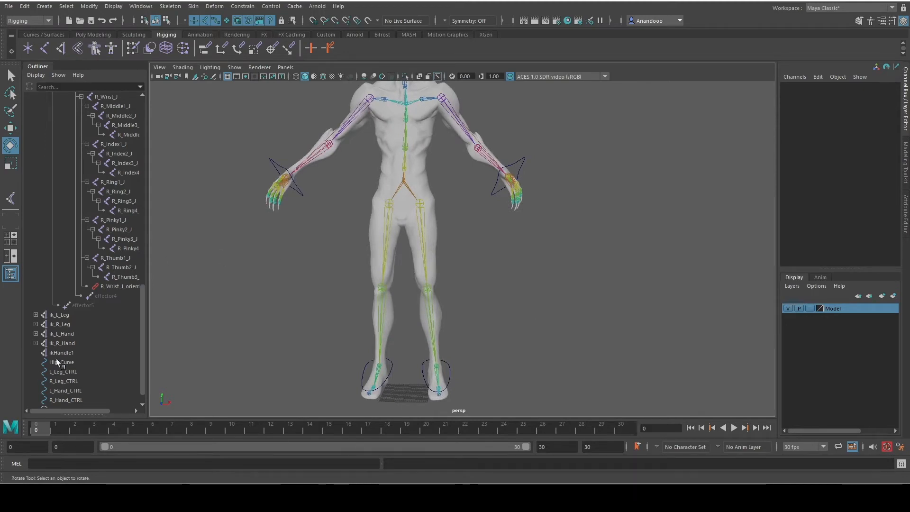
scroll(120, 349, "down", 1)
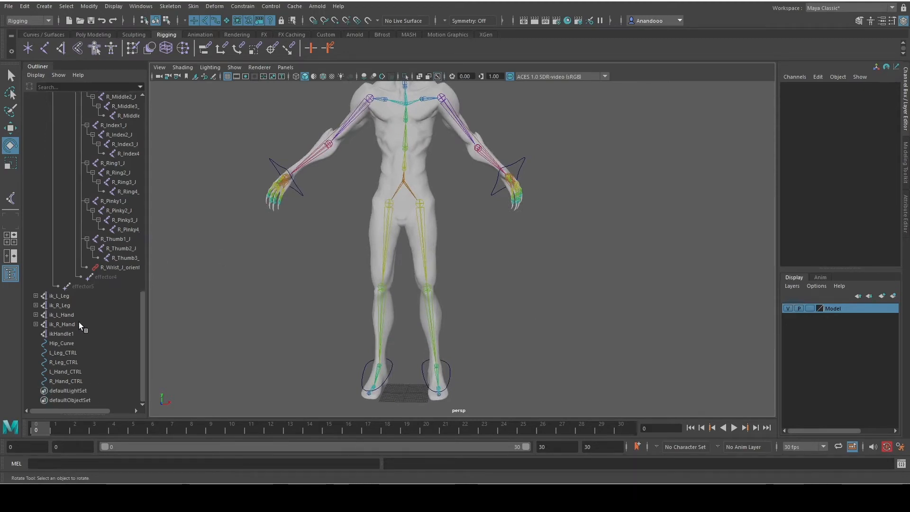
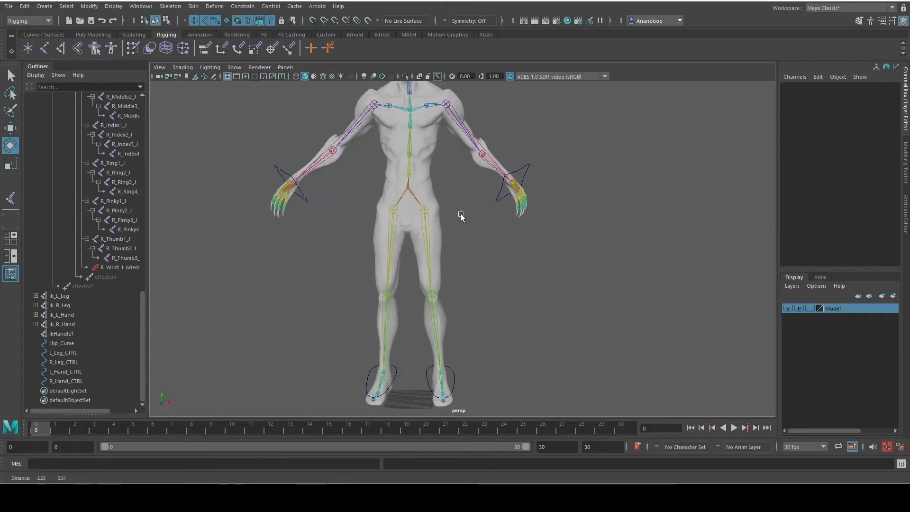
middle_click_drag(463, 215, 459, 311, "alt")
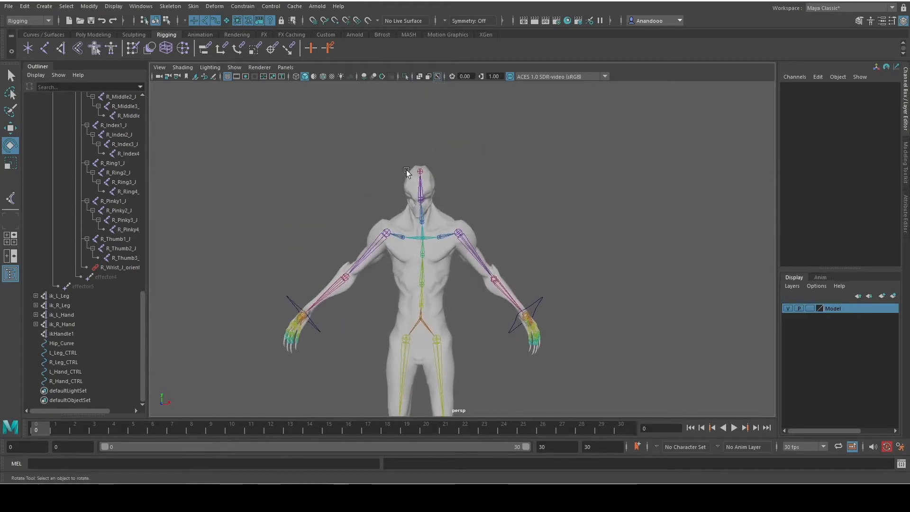
middle_click_drag(490, 270, 496, 223, "alt")
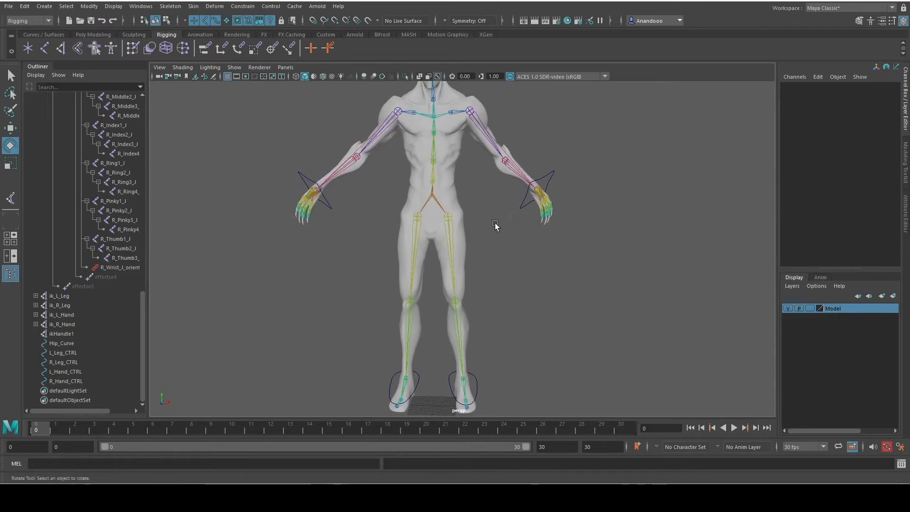
left_click(42, 6)
mouse_move(103, 33)
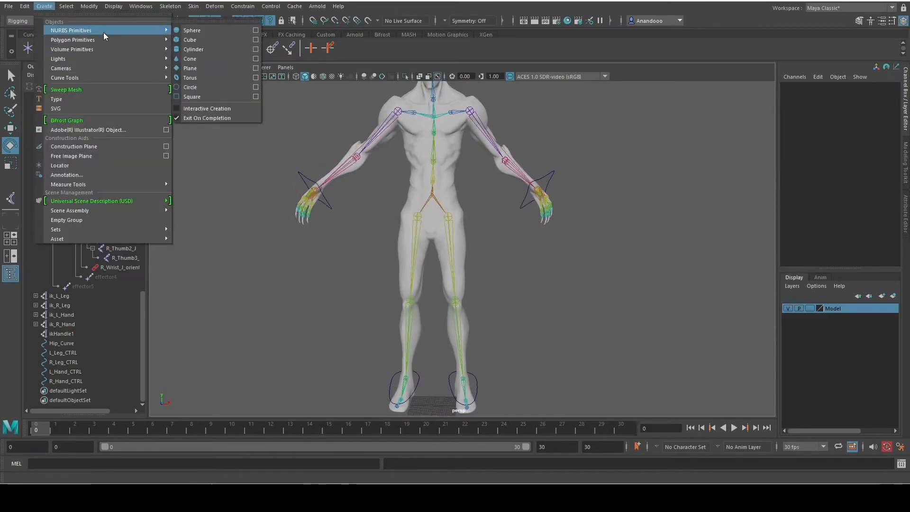
left_click(234, 90)
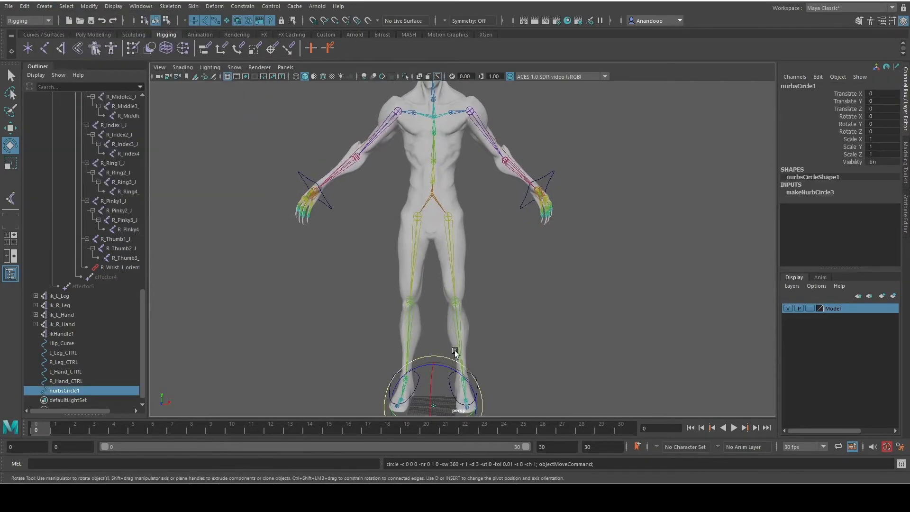
key("r")
left_click_drag(433, 408, 457, 154)
key("w")
Step: Snap the circle's centre onto the pelvis joint at Translate Y 108.322, hiding the Model layer temporarily
left_click(788, 309)
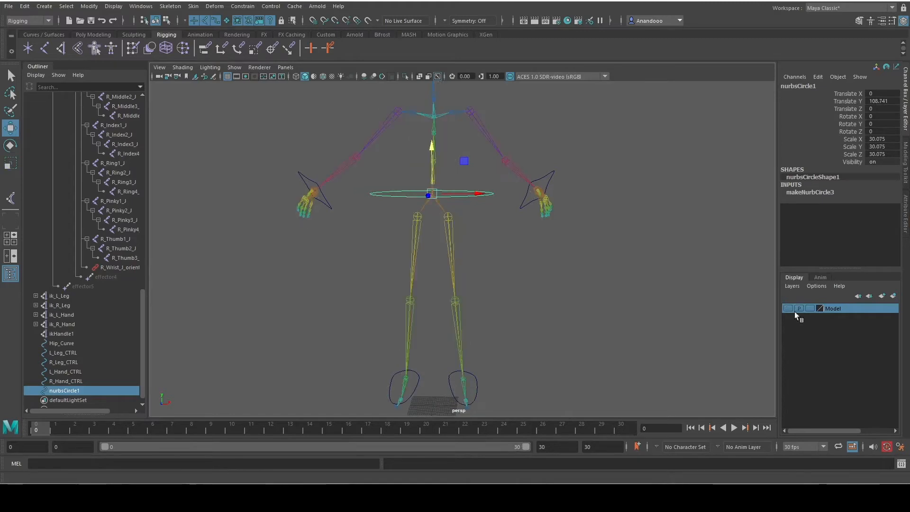
scroll(513, 242, "up", 3)
left_click_drag(514, 241, 545, 264, "alt")
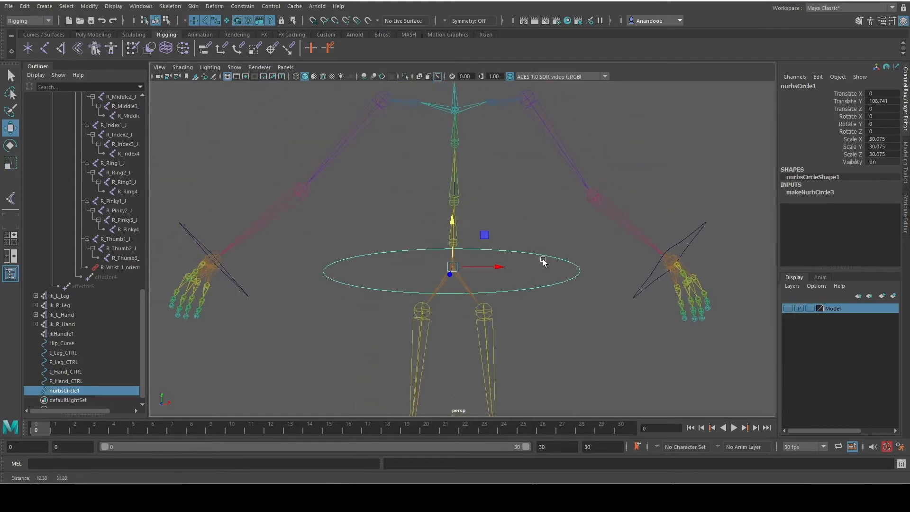
key("v")
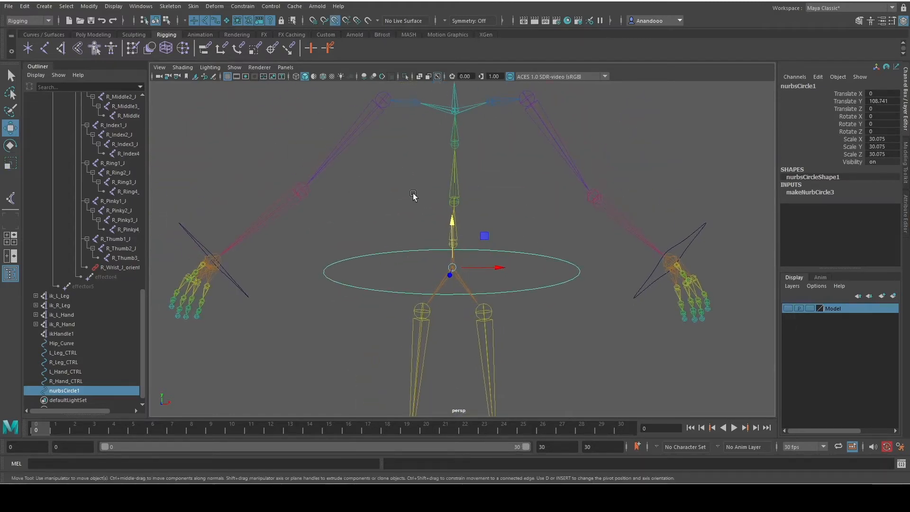
left_click_drag(454, 271, 451, 270)
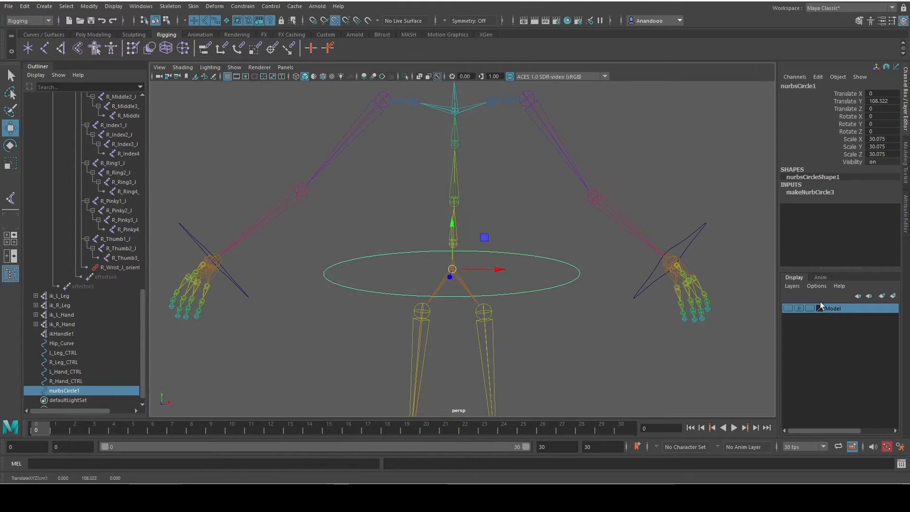
left_click(789, 308)
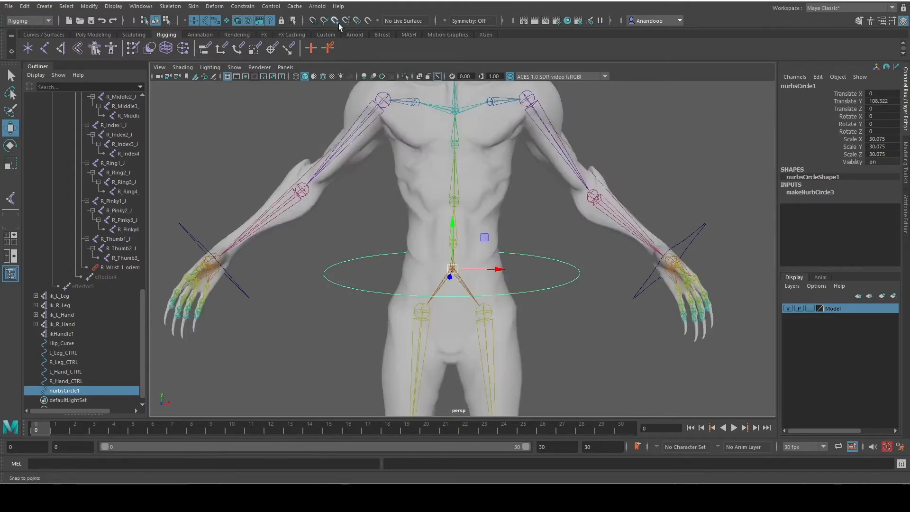
mouse_move(563, 344)
left_mouse_down("alt")
mouse_move(587, 356)
mouse_move(569, 326)
mouse_move(572, 341)
left_mouse_up("alt")
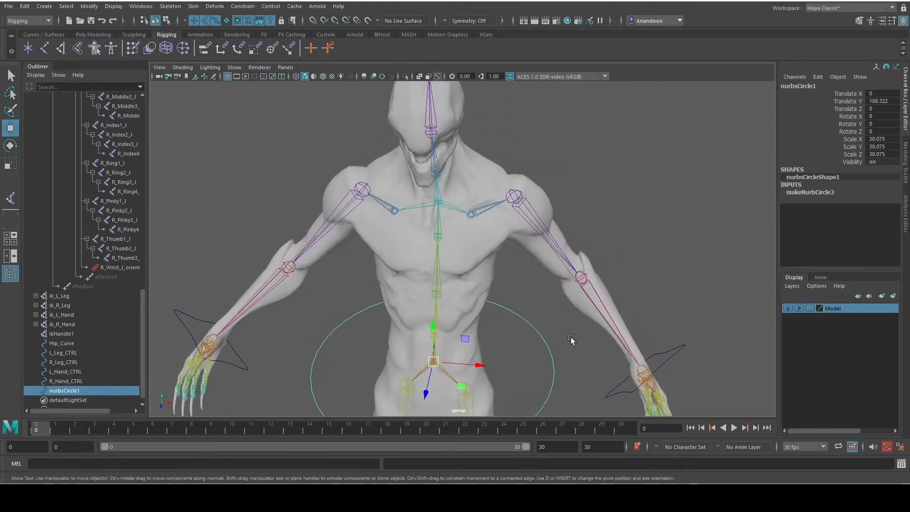
middle_click_drag(573, 341, 570, 178, "alt")
left_click_drag(571, 178, 572, 280, "alt")
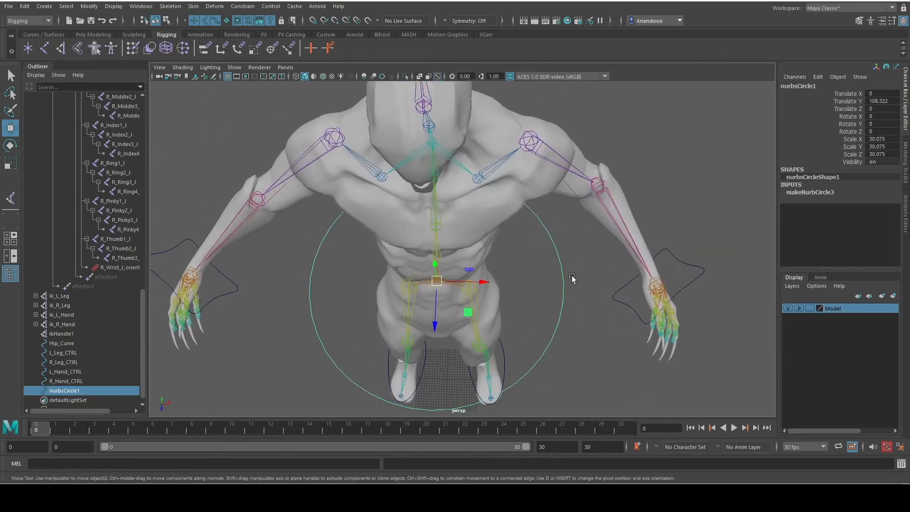
right_click_drag(573, 333, 579, 298, "alt")
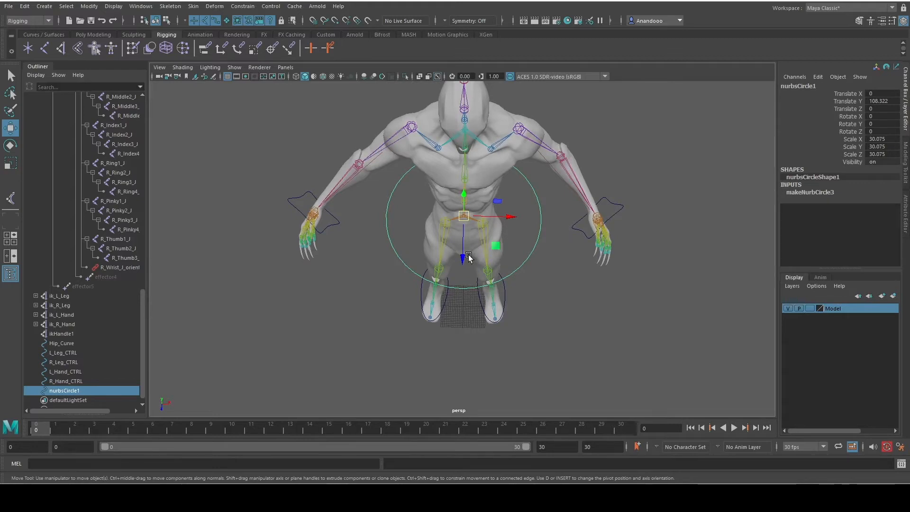
left_click_drag(550, 347, 550, 318, "alt")
middle_click_drag(547, 279, 537, 344, "alt")
left_click_drag(537, 345, 518, 341, "alt")
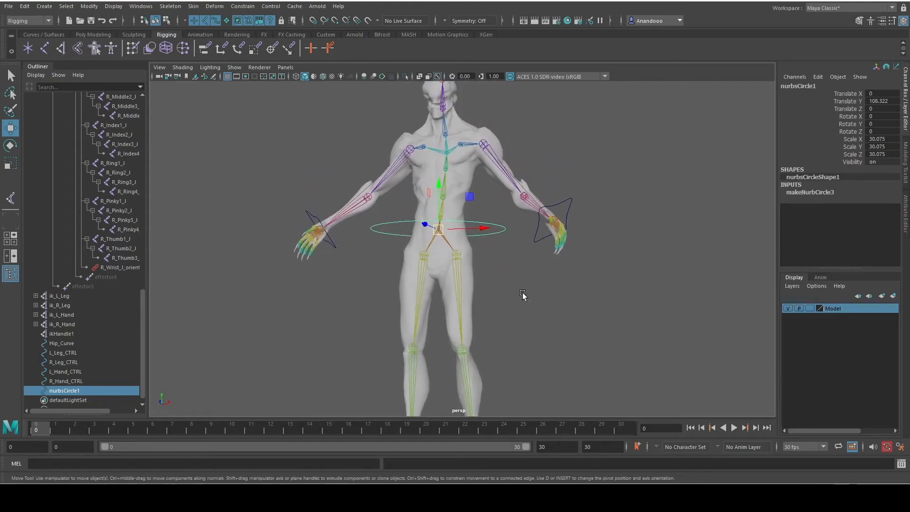
left_click(64, 334, "ctrl")
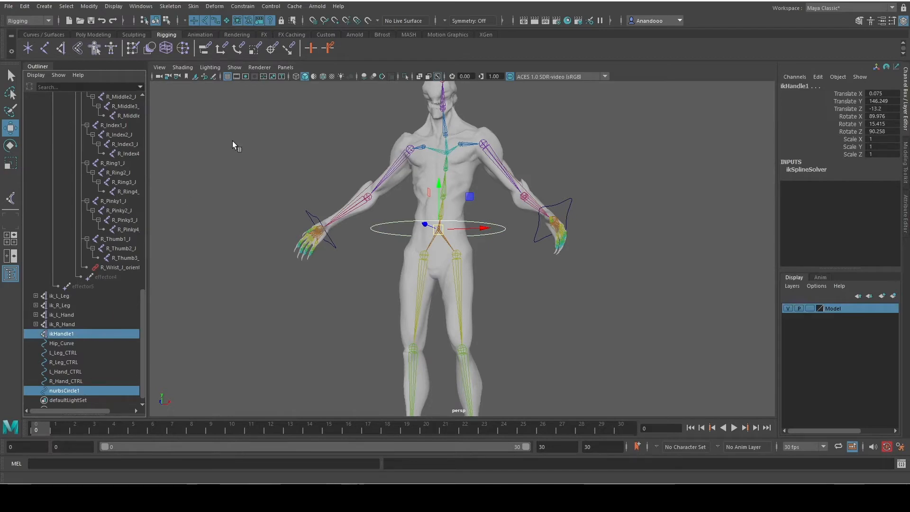
left_click(251, 6)
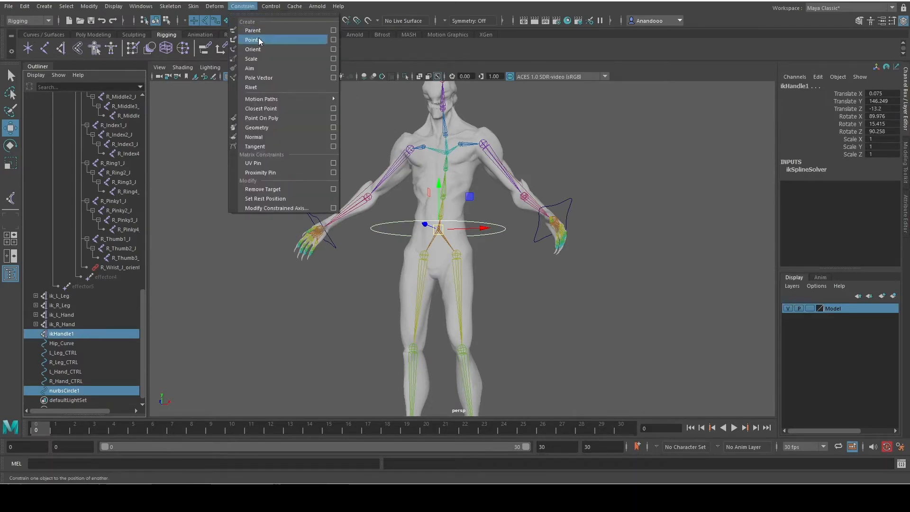
left_click(524, 287)
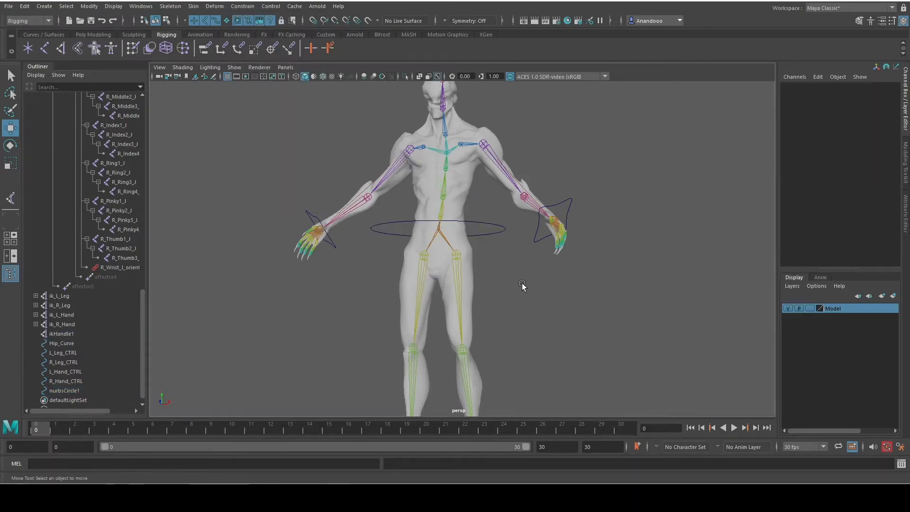
Step: Freeze the transformations of the NURBS circle around the hips
left_click(499, 233)
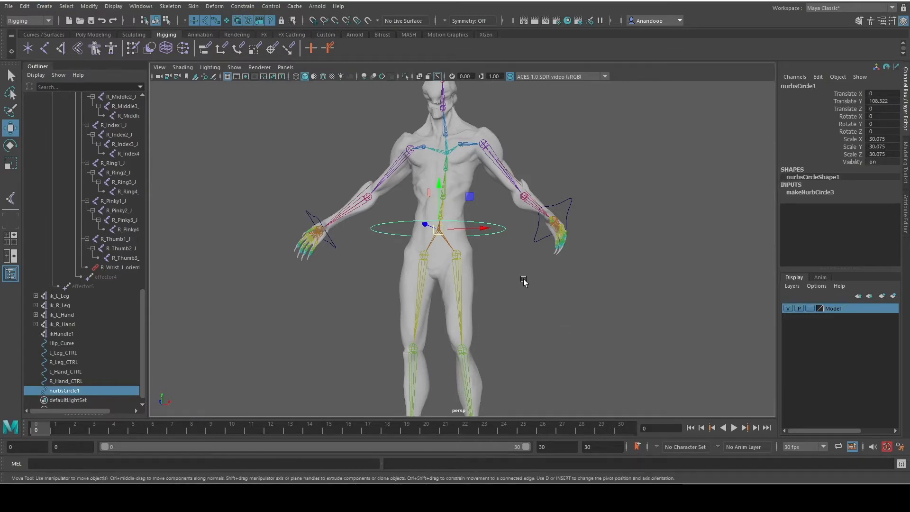
left_click(524, 280)
left_click(502, 232)
left_click(89, 6)
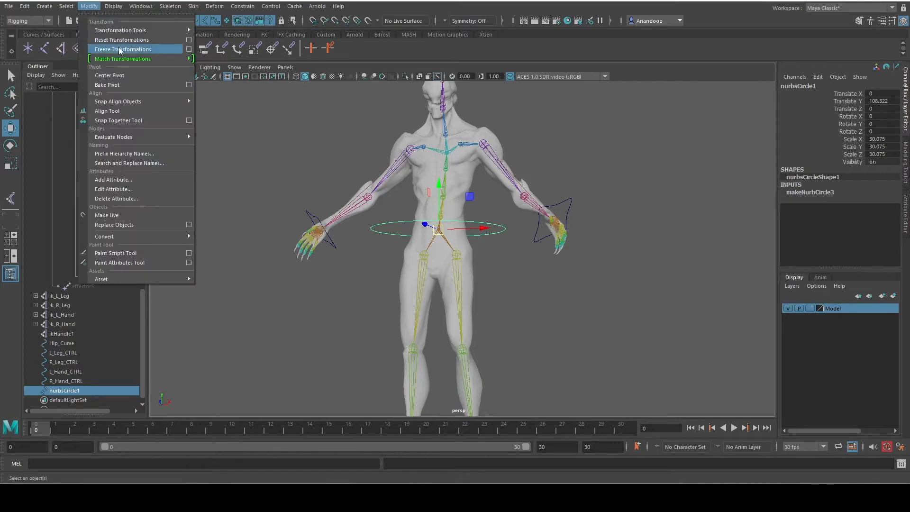
left_click(123, 50)
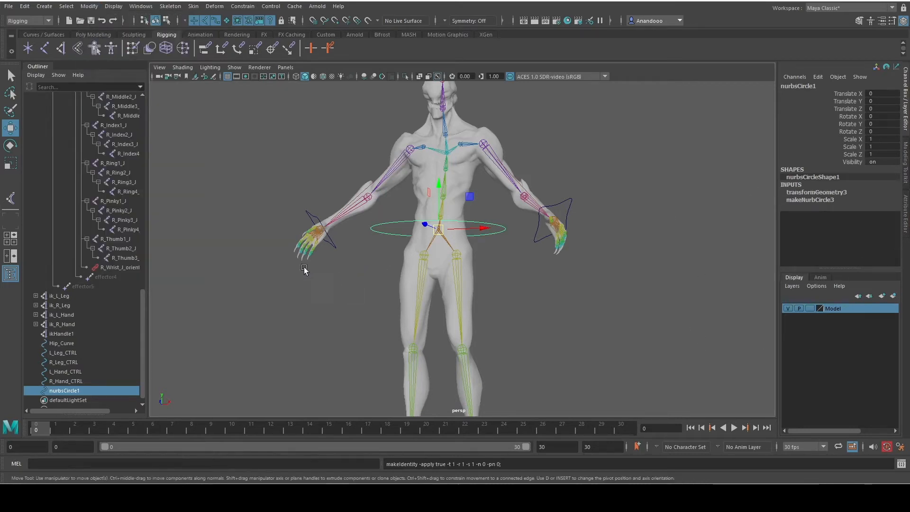
left_click(89, 6)
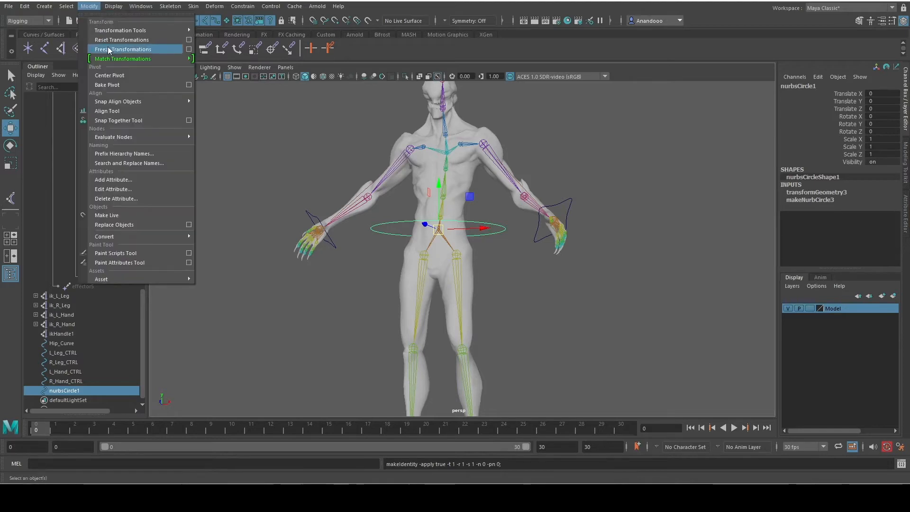
left_click_drag(508, 273, 502, 221)
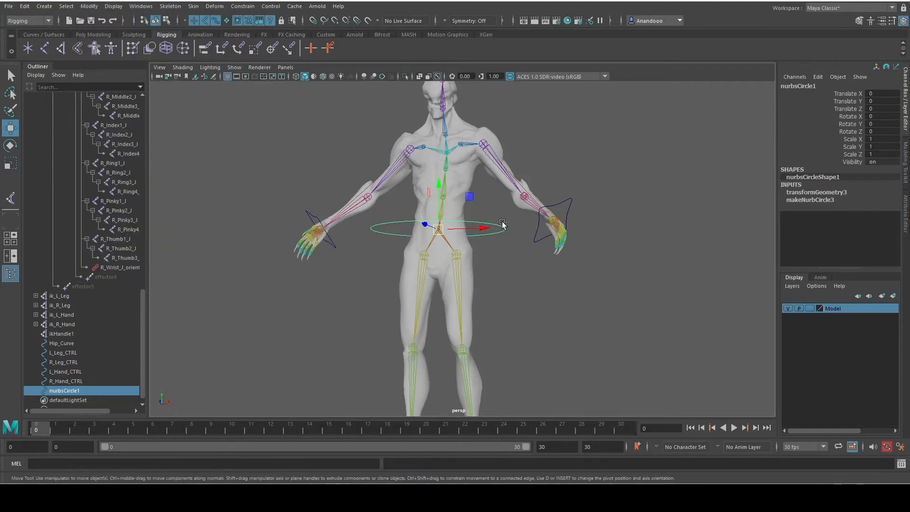
Step: Point-constrain the spline IK handle ikHandle1 to the NURBS circle around the hips
key("q")
left_click_drag(495, 253, 497, 276, "alt")
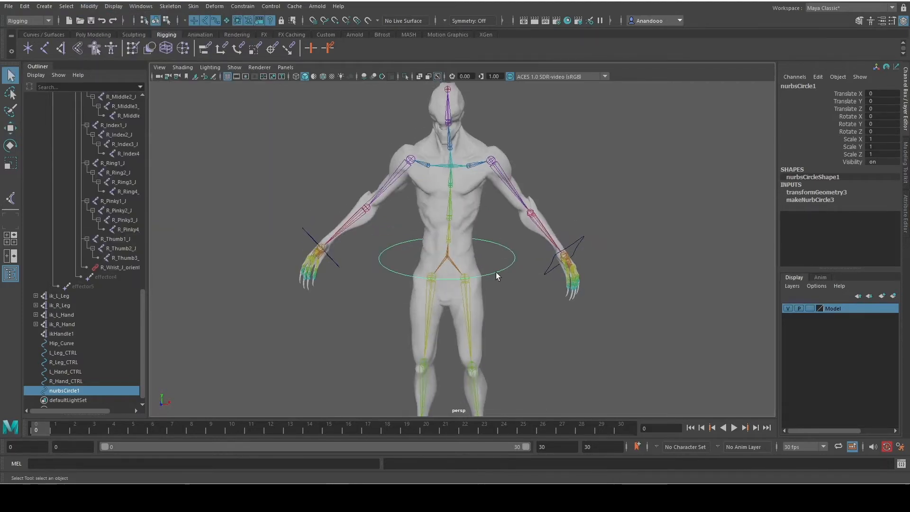
left_click(81, 333, "ctrl")
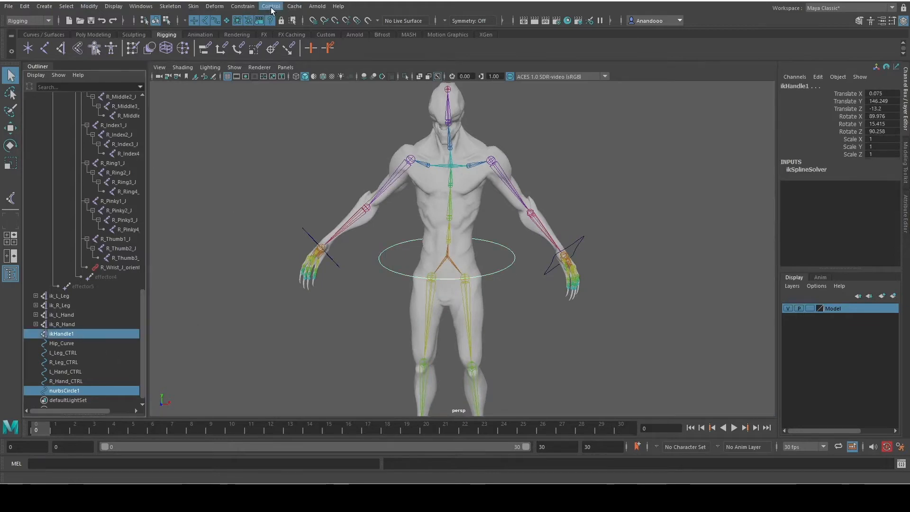
left_click(242, 6)
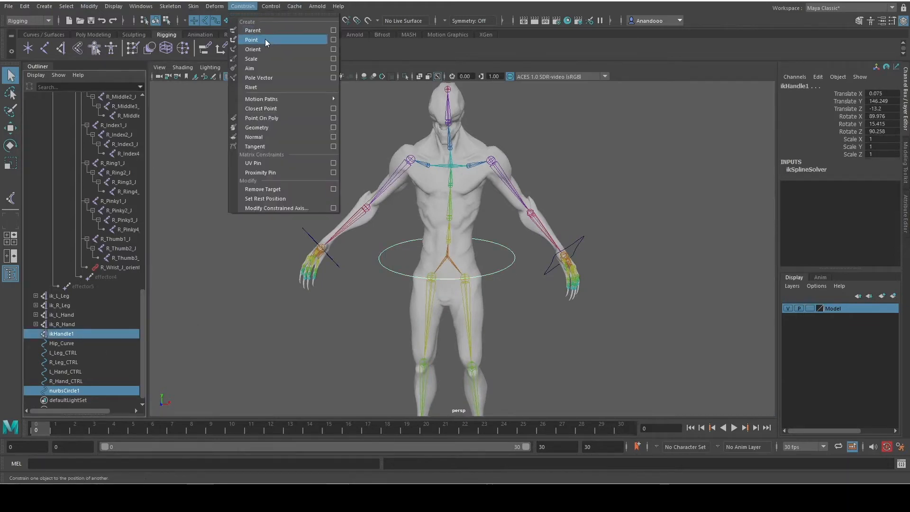
left_click(266, 39)
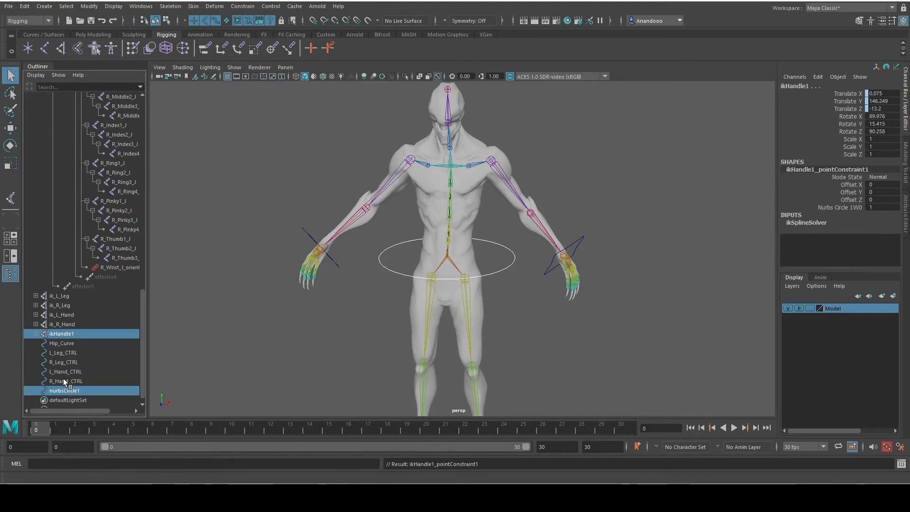
Step: Orient-constrain Hip_Curve to the hip circle on the X and Z axes only, then clear the selection
scroll(81, 351, "down", 1)
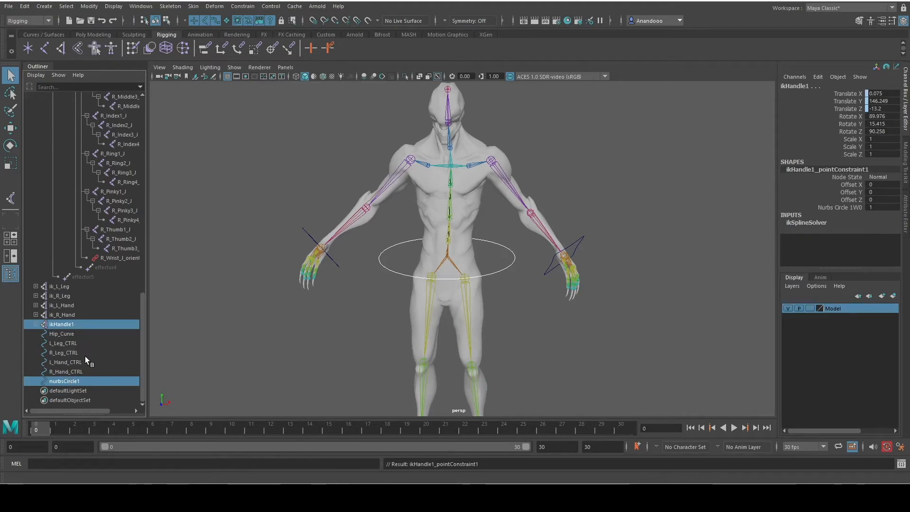
left_click(76, 380)
left_click(67, 334, "ctrl")
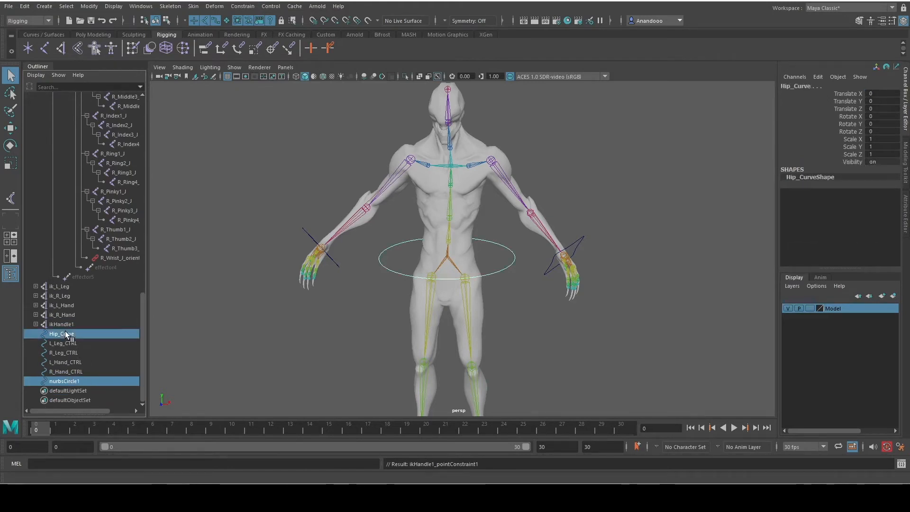
left_click(242, 6)
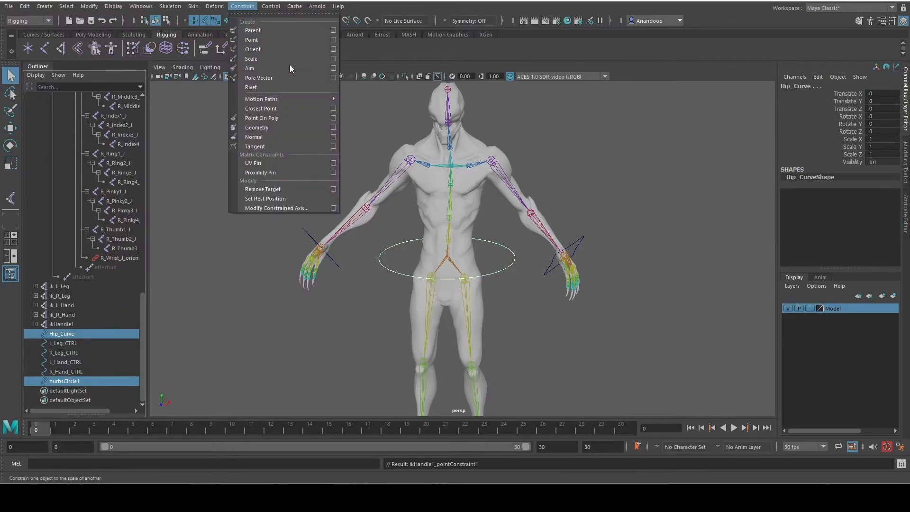
left_click(334, 50)
left_click(723, 199)
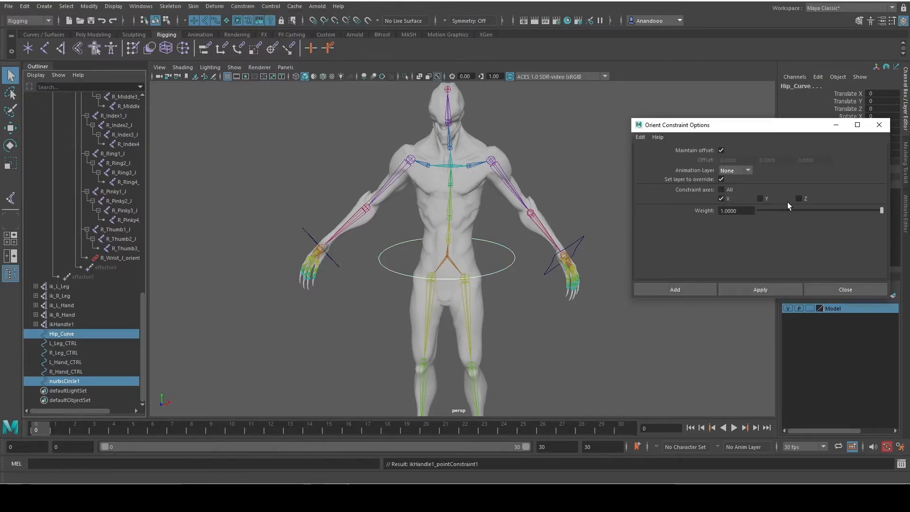
left_click(800, 199)
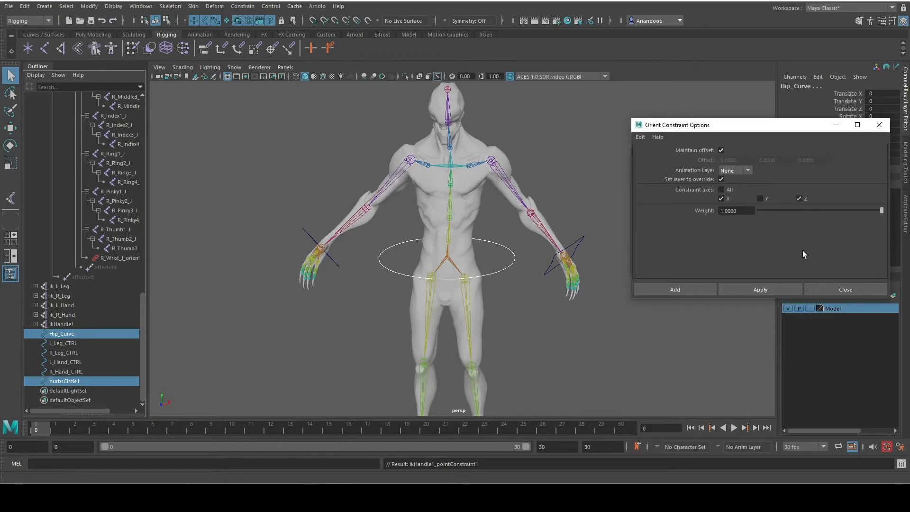
left_click(756, 292)
left_click(841, 288)
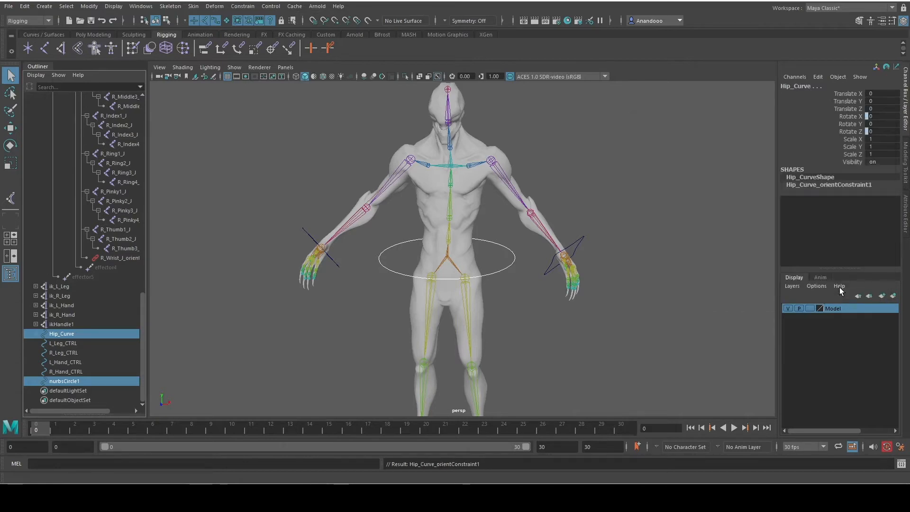
left_click(526, 328)
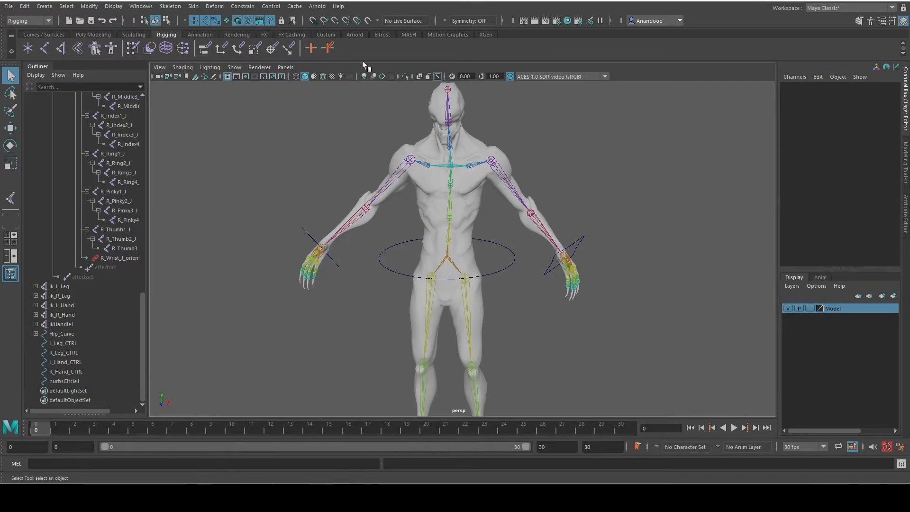
Step: Rename the NURBS circle around the hips to Hip_CTRL
double_click(73, 382)
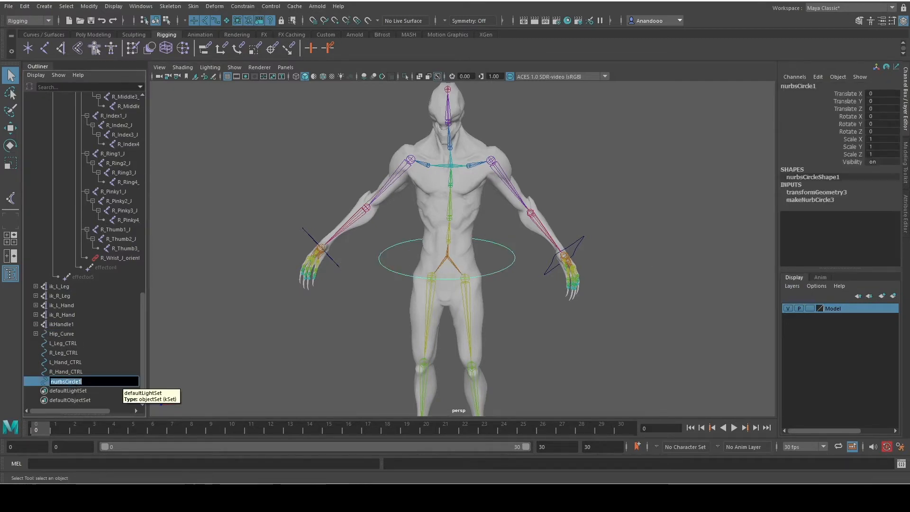
type("Hip_CTRL")
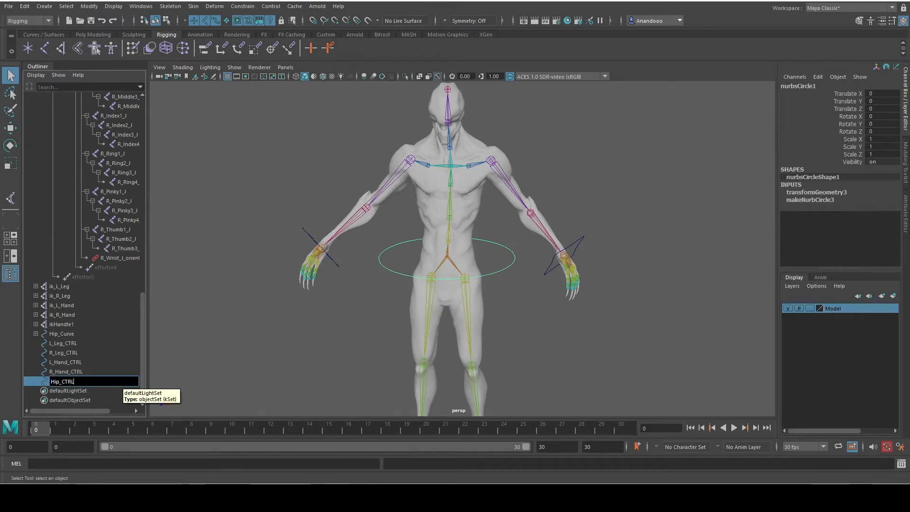
key("Return")
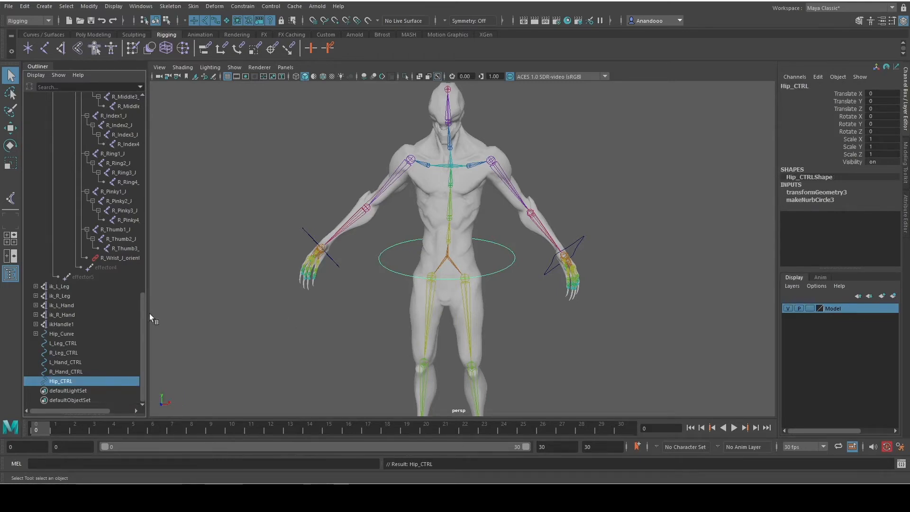
Step: Open the Connection Editor with Hip_CTRL as the output object and choose its rotateY attribute
left_click(140, 6)
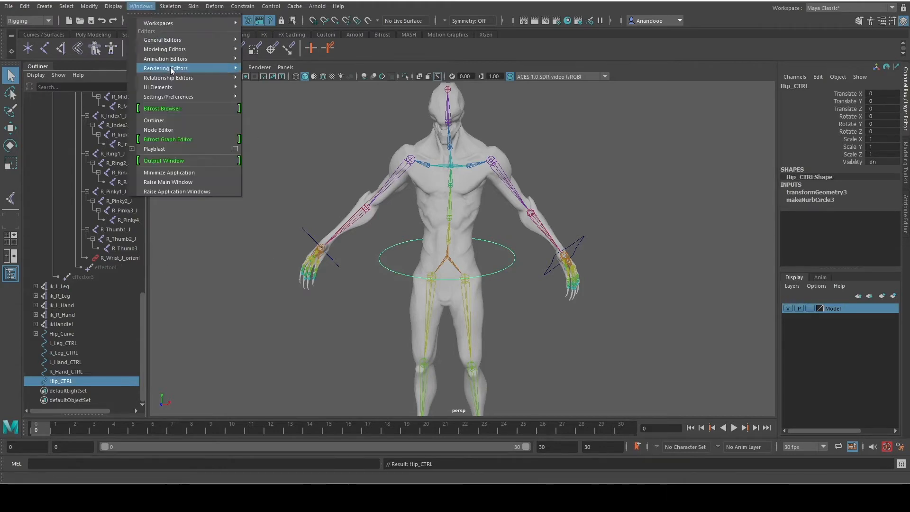
mouse_move(175, 42)
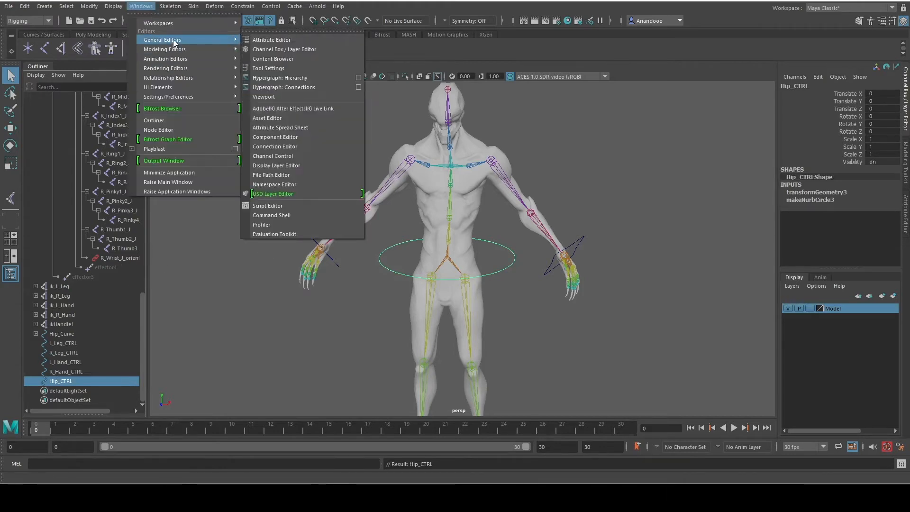
left_click(306, 149)
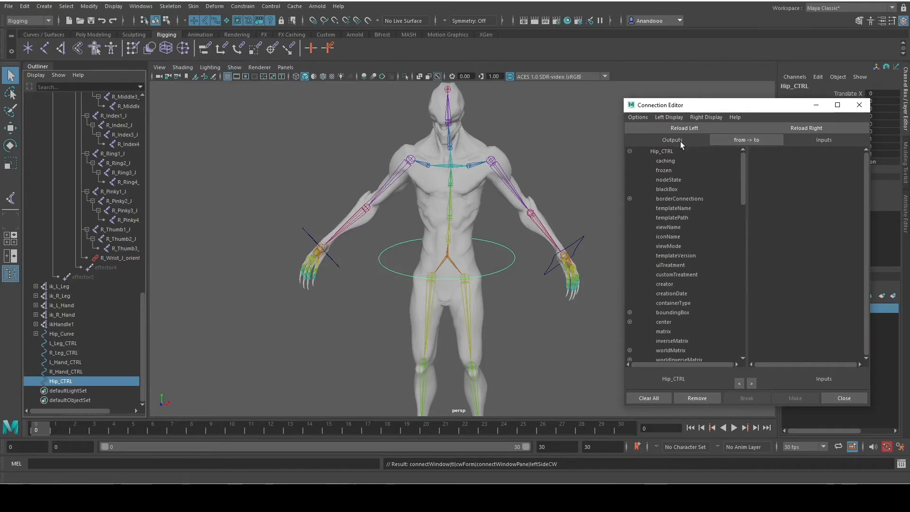
scroll(668, 252, "down", 15)
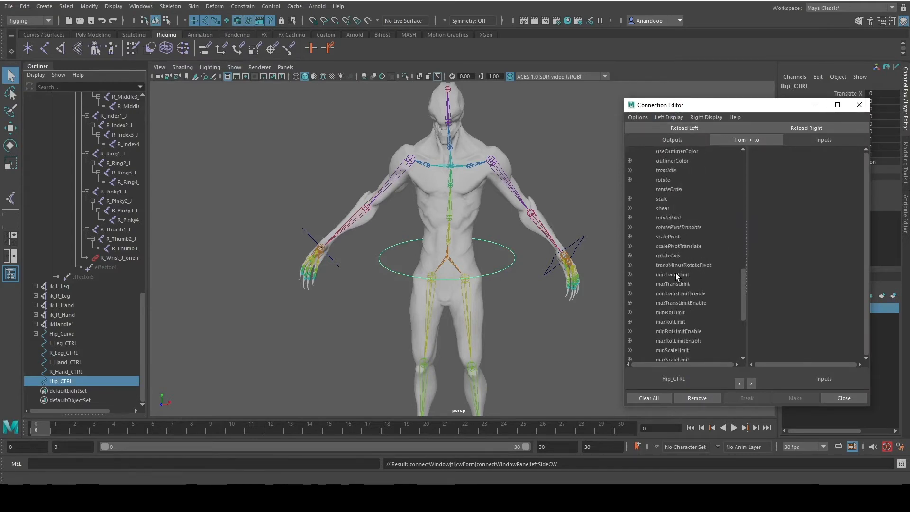
scroll(675, 285, "up", 8)
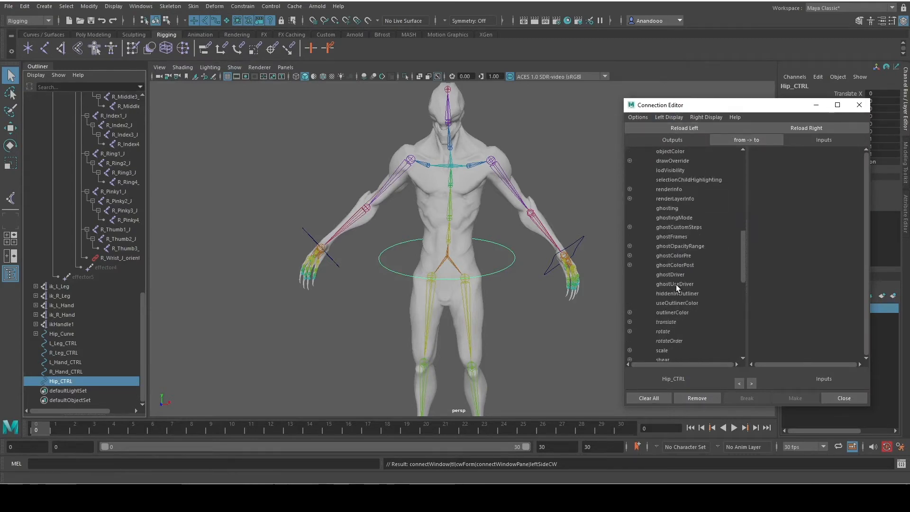
left_click(630, 331)
left_click(666, 350)
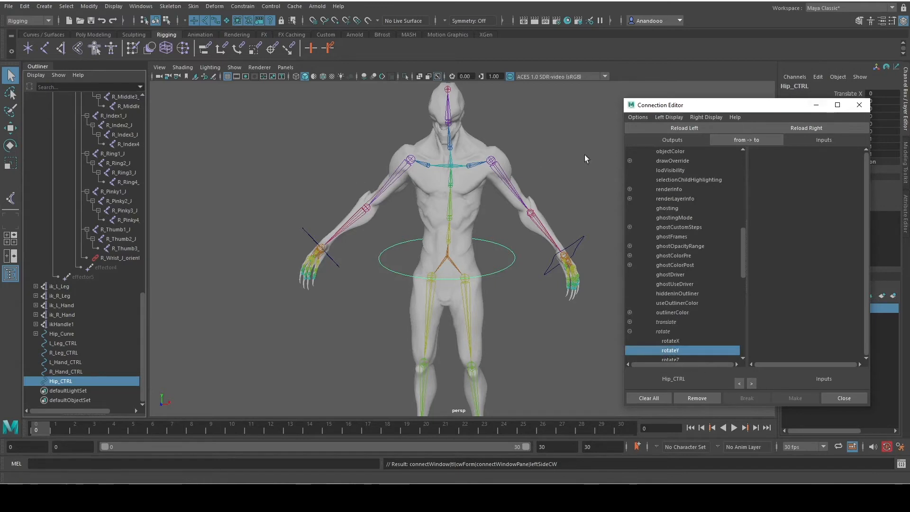
Step: Load Hip_Curve as the input object in the Connection Editor and look through its attributes
left_click(75, 334)
left_click(806, 127)
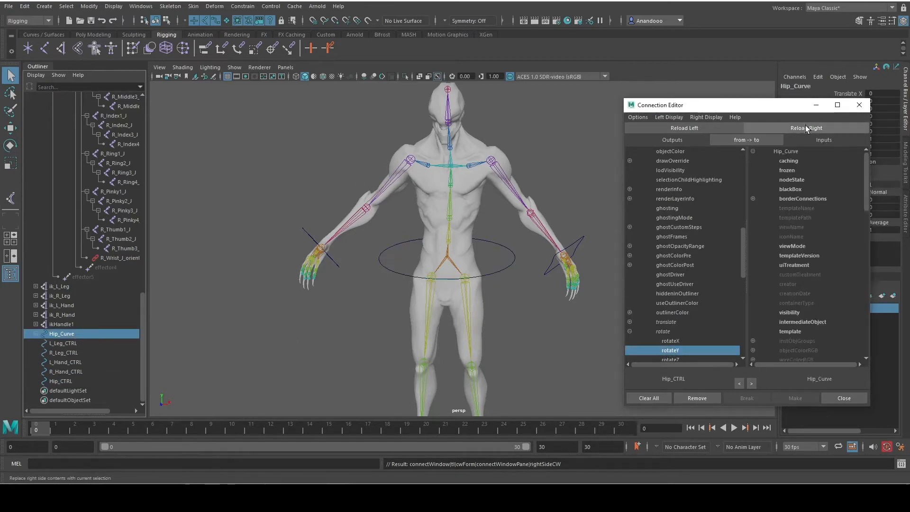
scroll(815, 213, "down", 5)
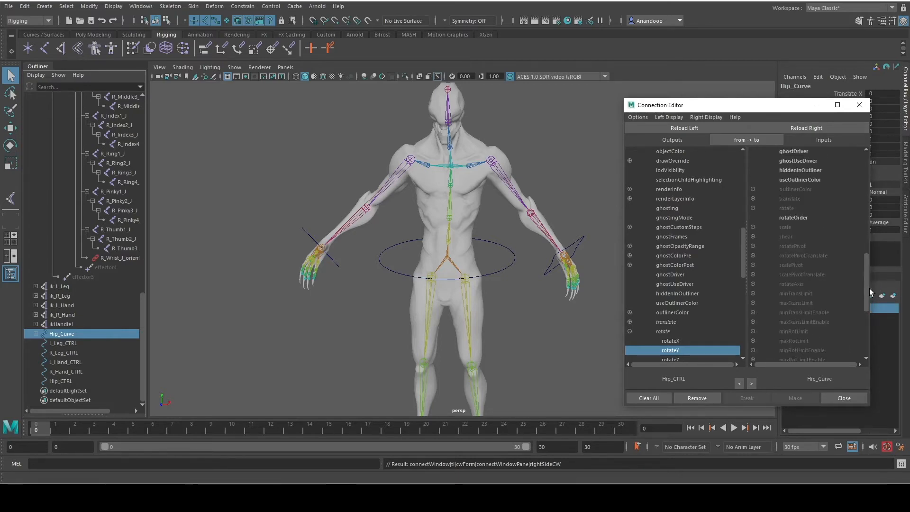
left_click_drag(869, 288, 856, 328)
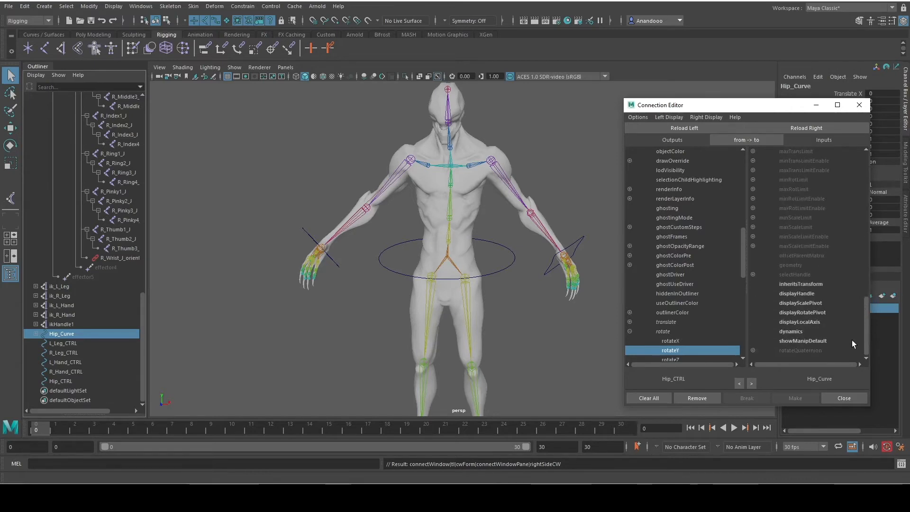
Step: Rename the spline IK handle ikHandle1 to ik_Hip
double_click(72, 325)
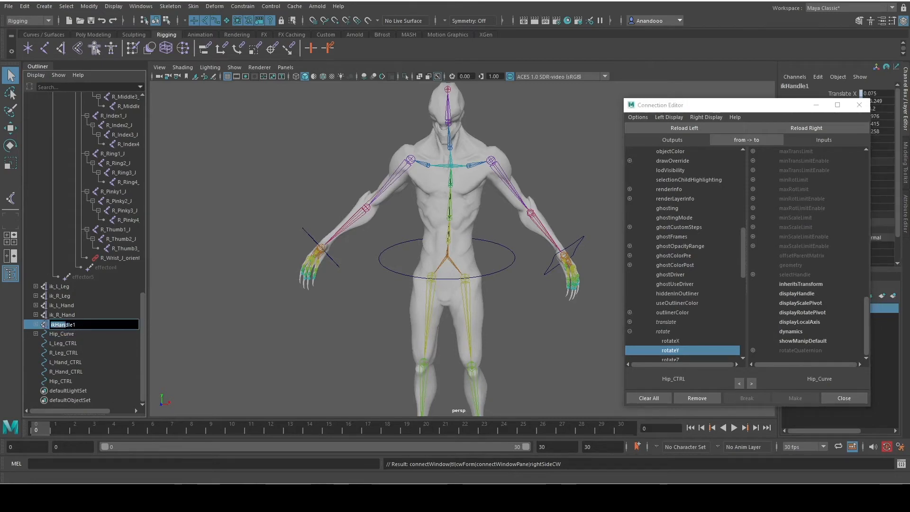
left_click_drag(65, 326, 61, 325)
type("ik_Hip")
key("Return")
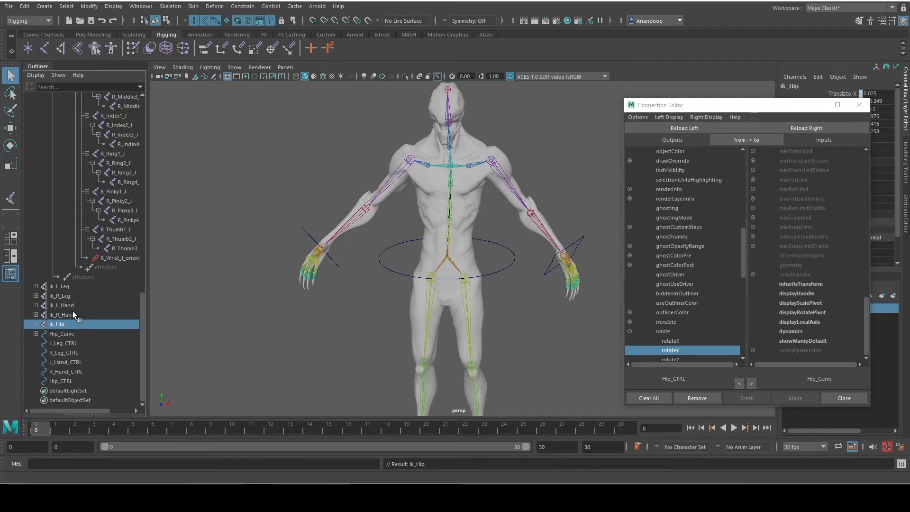
Step: Connect Hip_CTRL's rotateY to the roll of ik_Hip in the Connection Editor, and close the editor
left_click(796, 130)
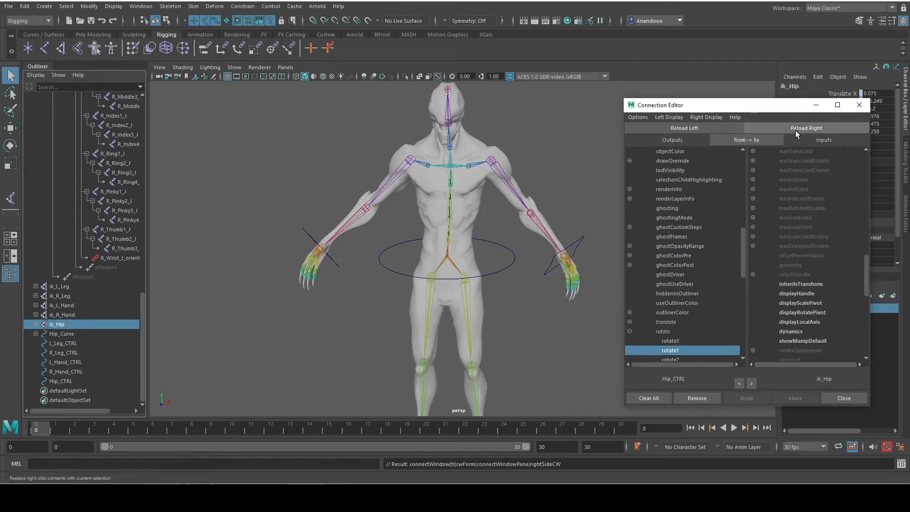
left_click_drag(864, 284, 863, 312)
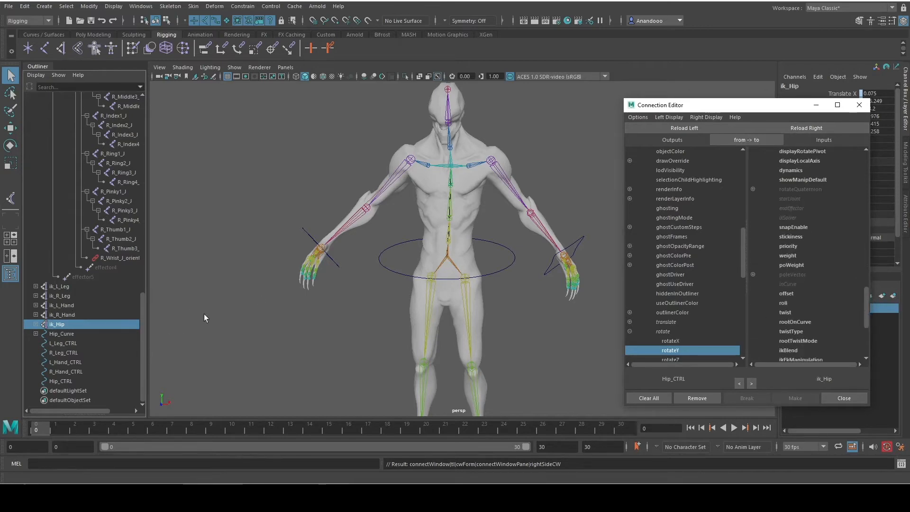
left_click(787, 302)
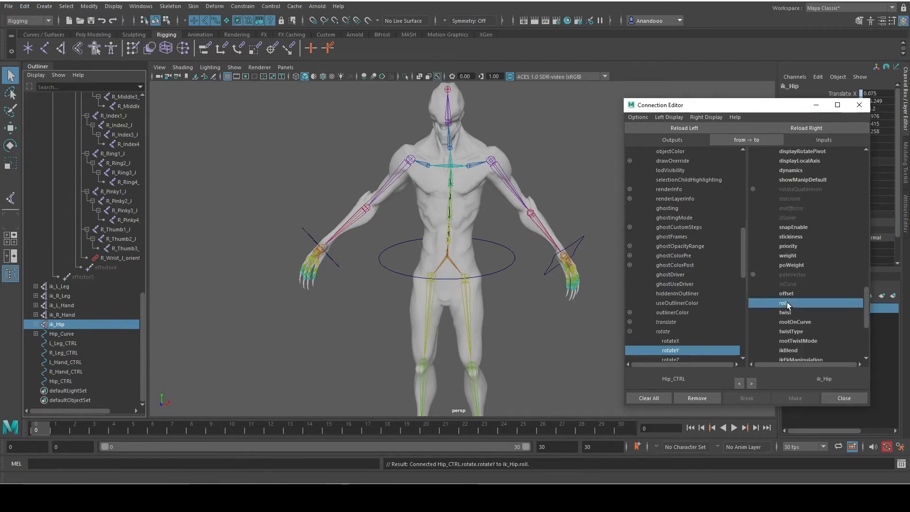
left_click_drag(777, 109, 679, 88)
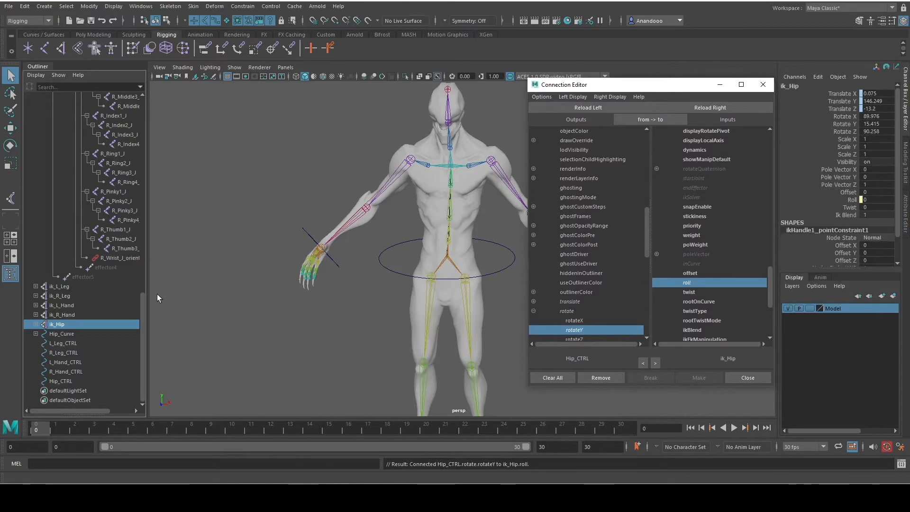
left_click(752, 379)
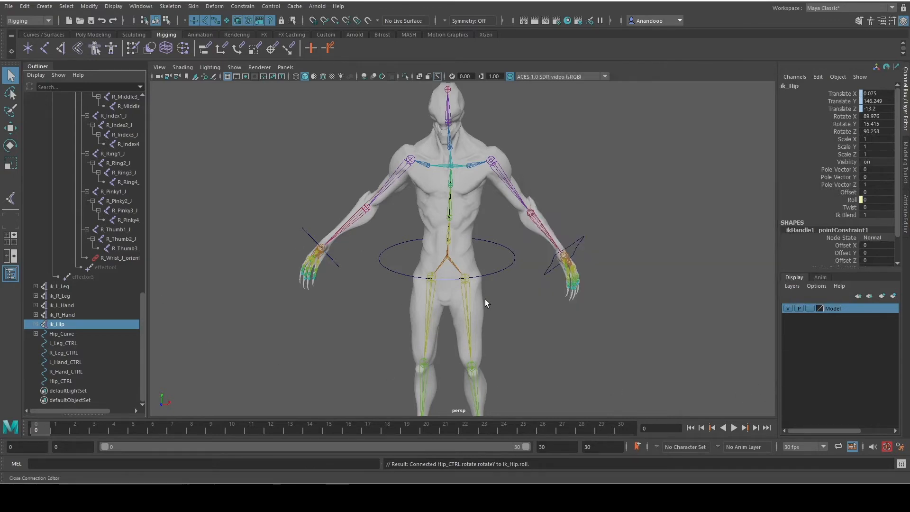
Step: Test the new connection by rotating Hip_CTRL about its Y axis, and undo the rotation
left_click(512, 267)
key("w")
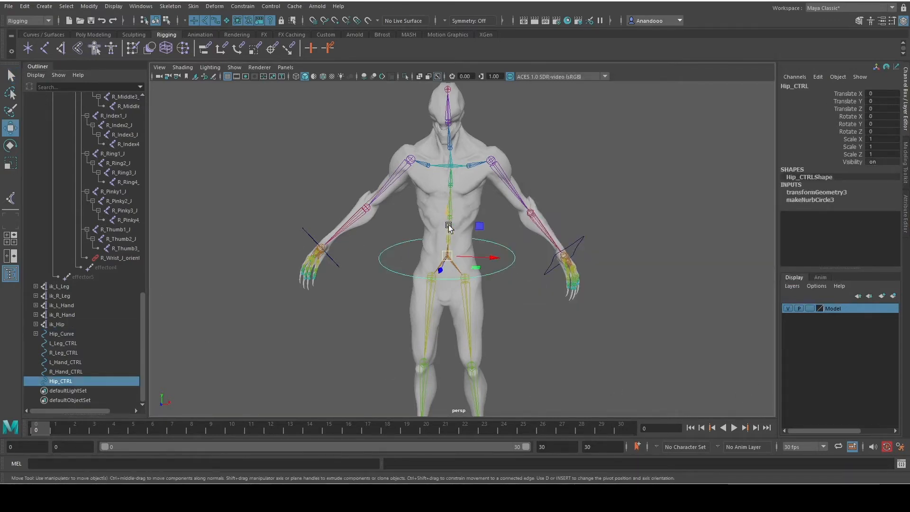
key("e")
mouse_move(469, 271)
left_mouse_down()
mouse_move(427, 267)
mouse_move(487, 273)
left_mouse_up()
left_click_drag(451, 273, 417, 280)
key("ctrl+z")
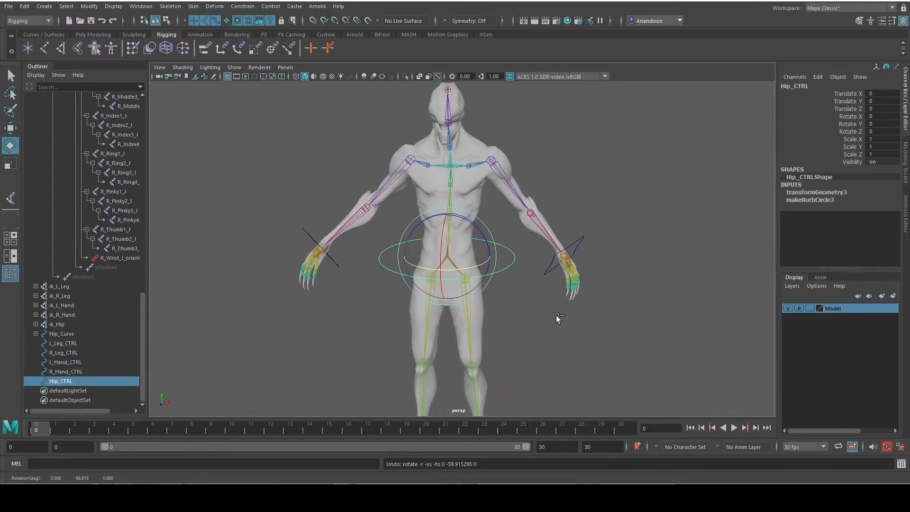
Step: Test moving Hip_CTRL sideways along X, and undo the move
key("w")
left_click_drag(493, 262, 436, 261)
key("ctrl+z")
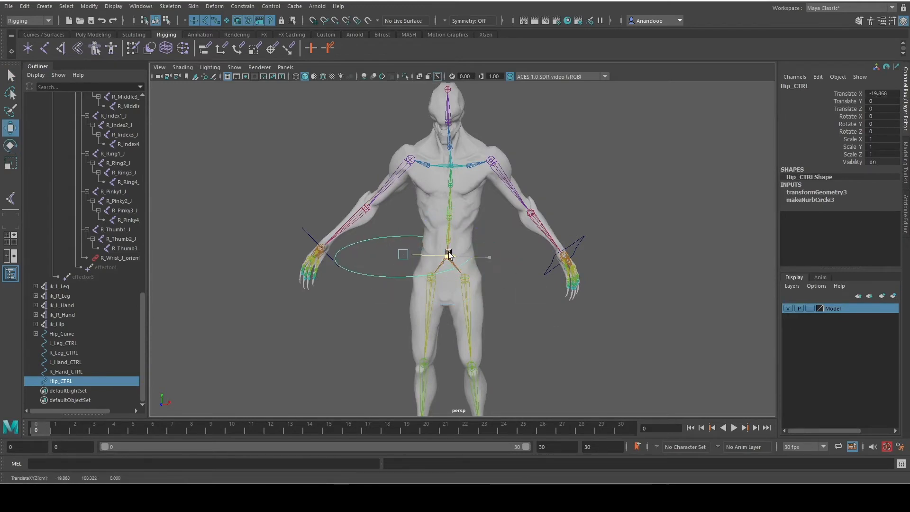
key("ctrl+z")
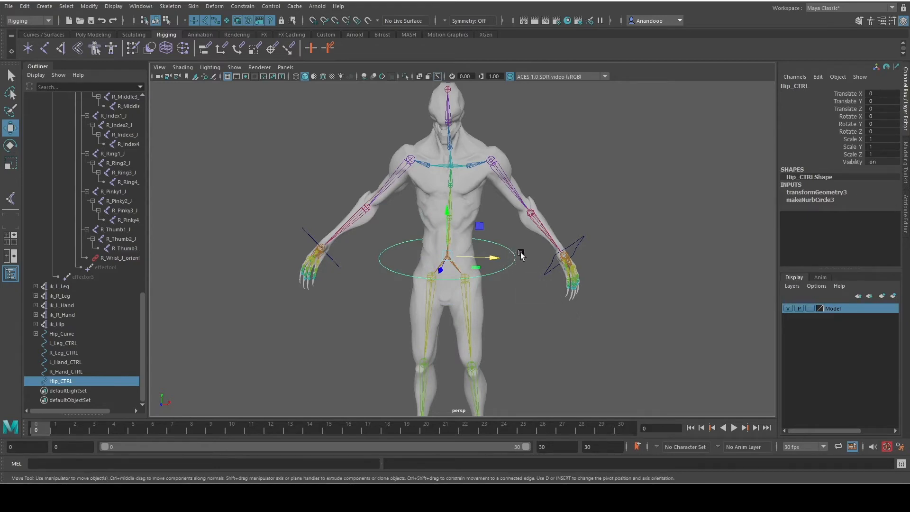
Step: Point constrain Hip_Curve to Hip_CTRL
left_click(70, 333, "ctrl")
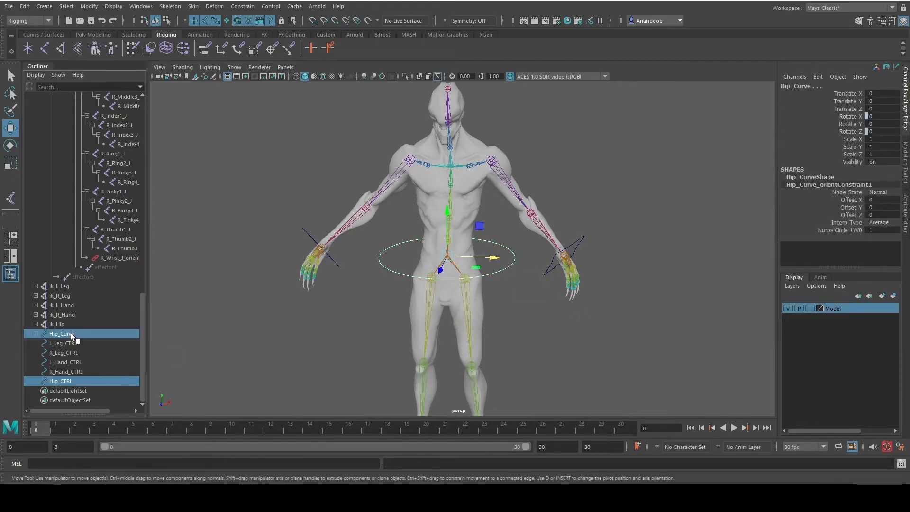
left_click(243, 6)
left_click(251, 40)
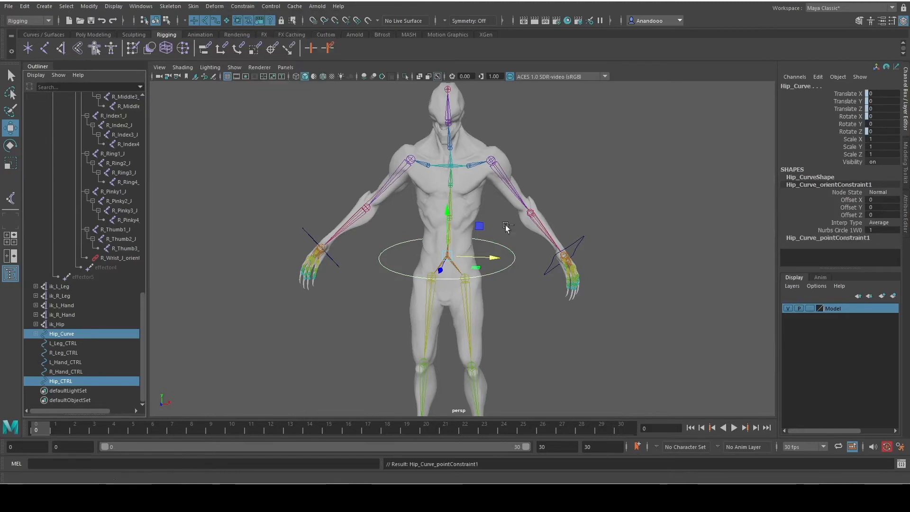
Step: Test the point constraint by moving the hip control along X and upward along Y, undoing each move
left_click_drag(495, 257, 488, 284)
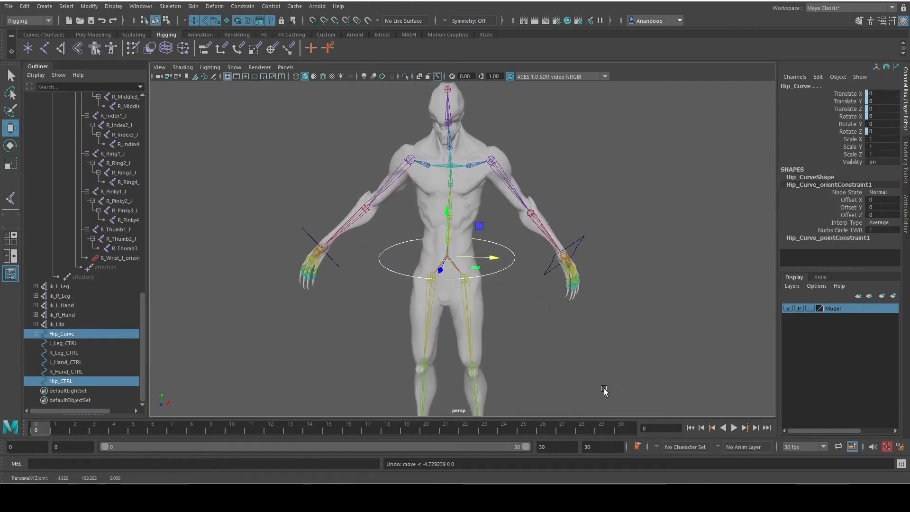
left_click(609, 367)
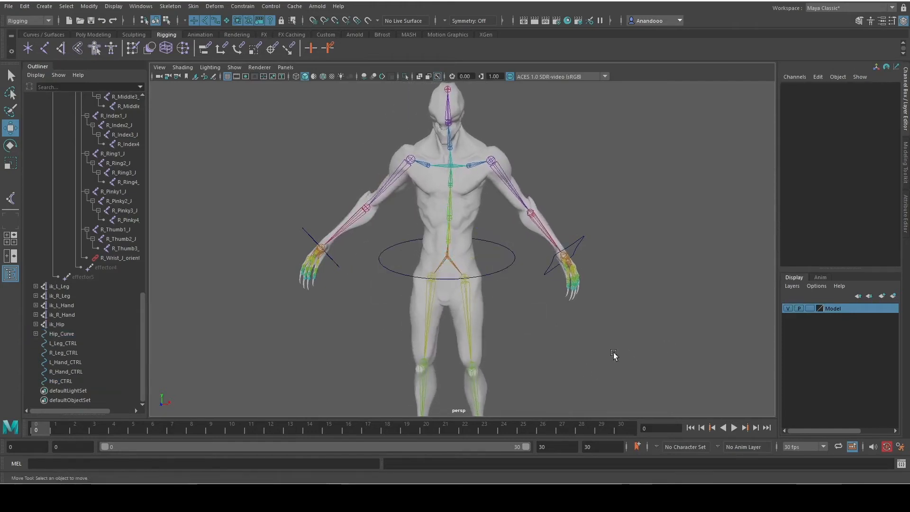
left_click(496, 270)
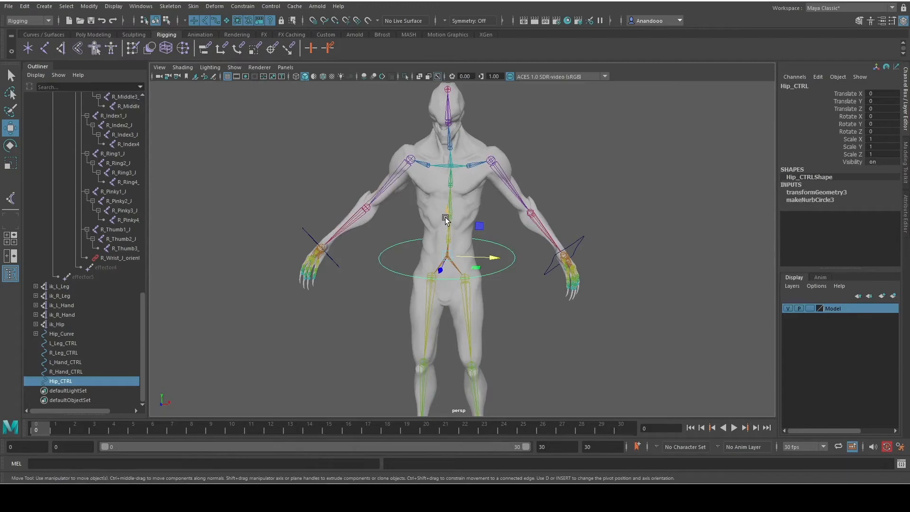
mouse_move(445, 219)
left_mouse_down()
mouse_move(444, 237)
mouse_move(447, 203)
mouse_move(458, 262)
mouse_move(454, 188)
mouse_move(458, 208)
left_mouse_up()
key("ctrl+z")
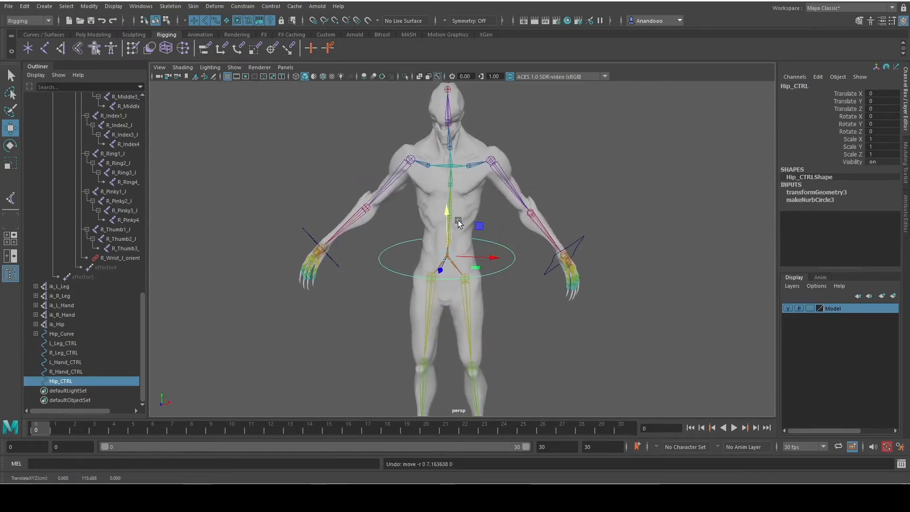
Step: Test rotating Hip_CTRL about its vertical axis with the constraint in place, undo the rotation, and clear the selection
key("e")
left_click_drag(451, 270, 512, 264)
key("ctrl+z")
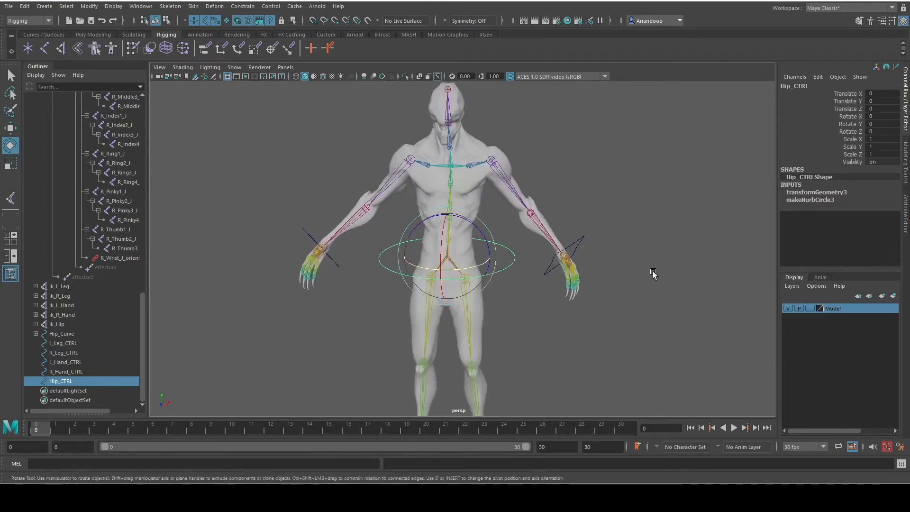
left_click(653, 274)
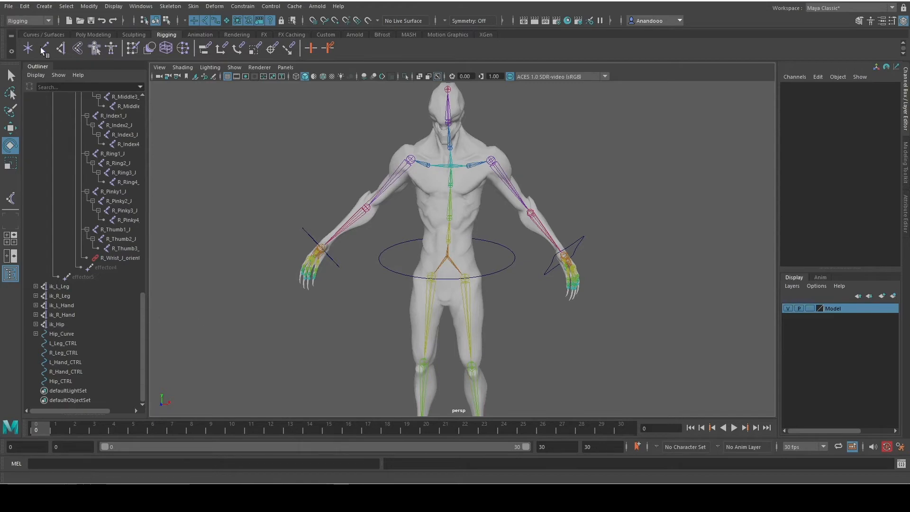
Step: Create a NURBS circle scaled uniformly to about 35.4 and raise it to chest height, about 147 in Y
left_click(36, 9)
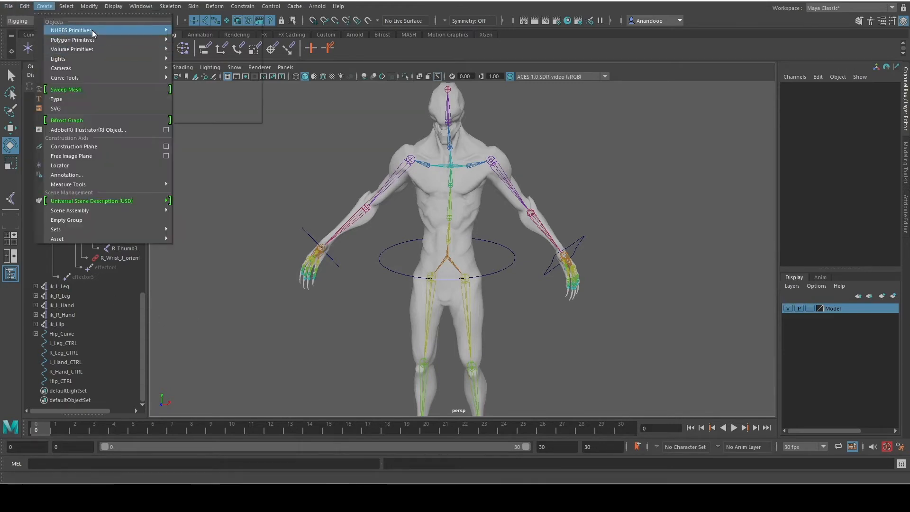
mouse_move(92, 30)
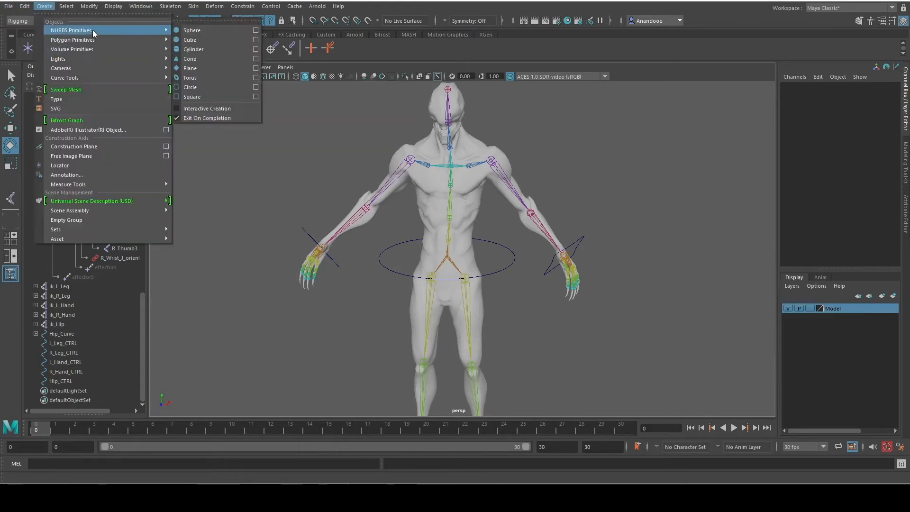
left_click(223, 88)
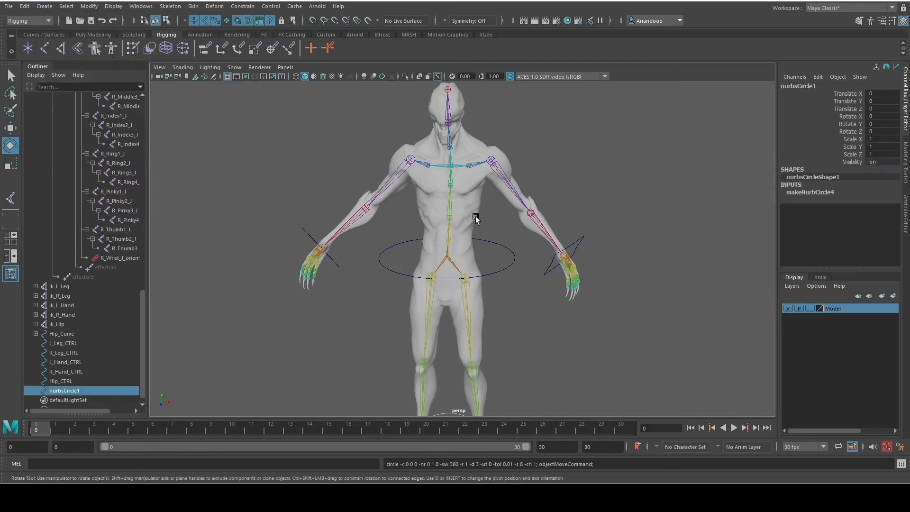
scroll(471, 217, "down", 5)
key("w")
key("r")
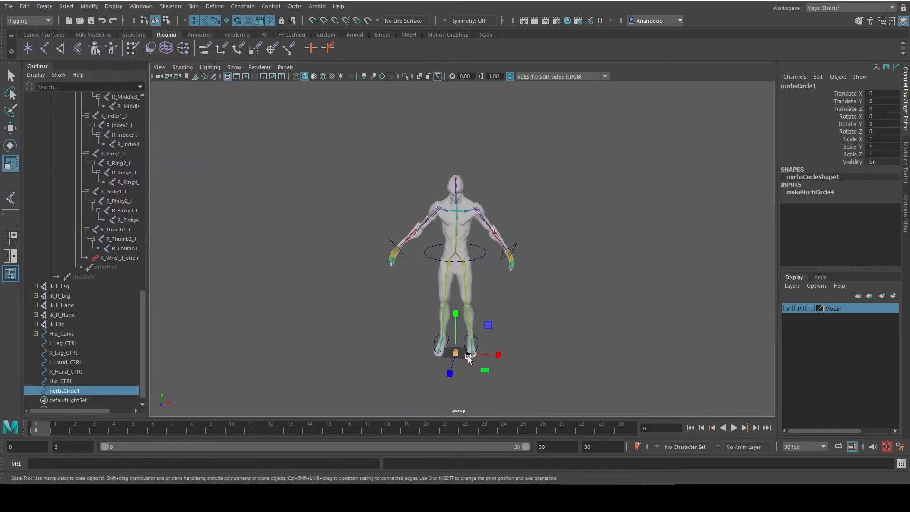
left_click_drag(456, 353, 509, 363)
key("w")
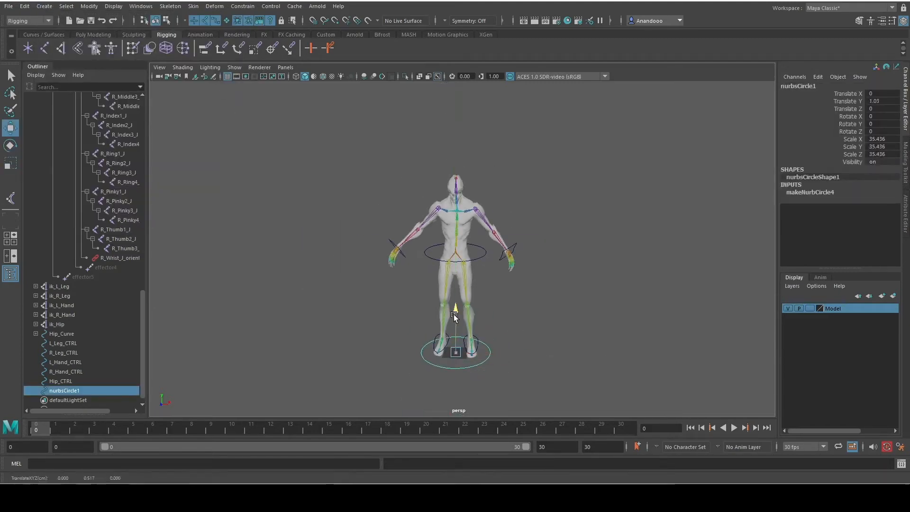
left_click_drag(456, 312, 461, 172)
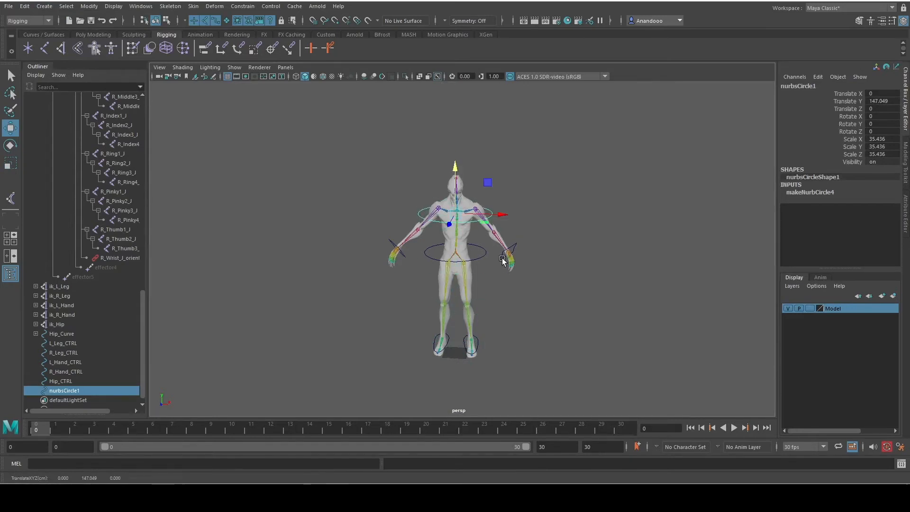
Step: Snap the new circle to the chest joint between the collarbones, hiding the Model layer while snapping and showing it again
scroll(536, 261, "up", 5)
middle_click_drag(537, 261, 571, 341, "alt")
key("r")
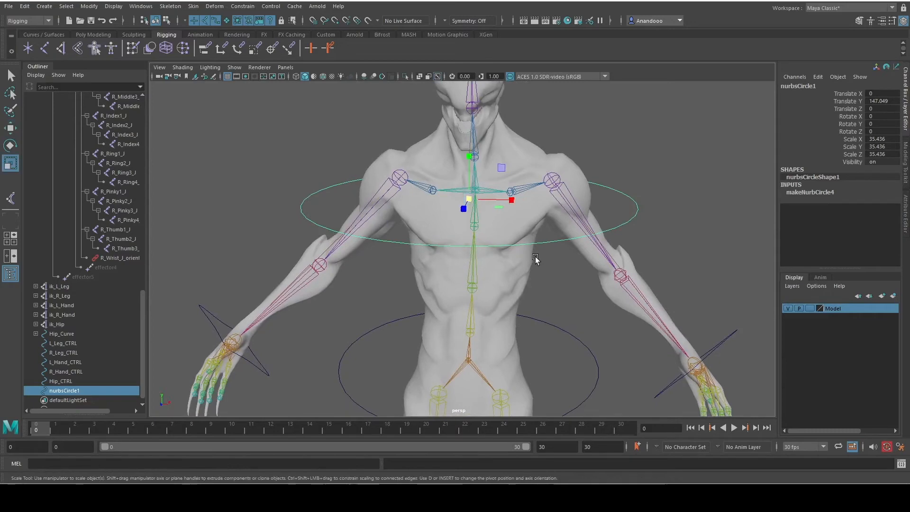
left_click_drag(535, 258, 356, 222, "alt")
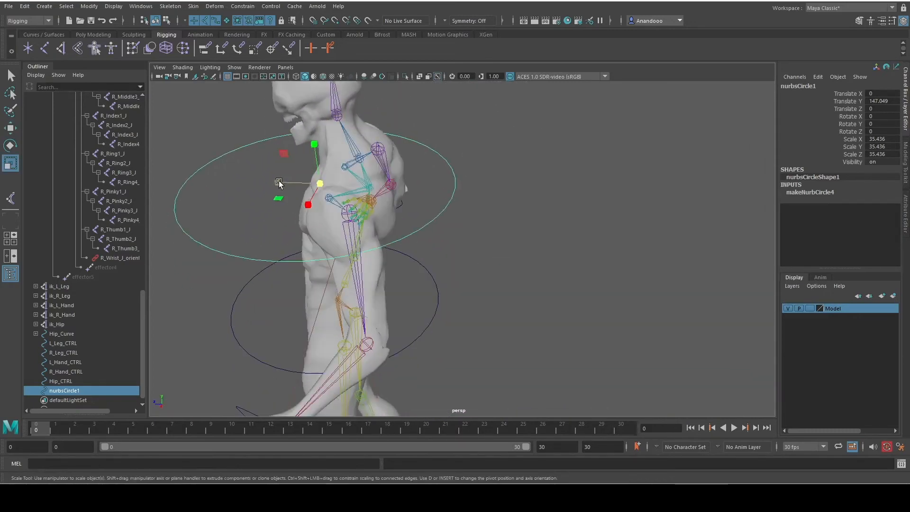
left_click_drag(294, 189, 453, 268, "alt")
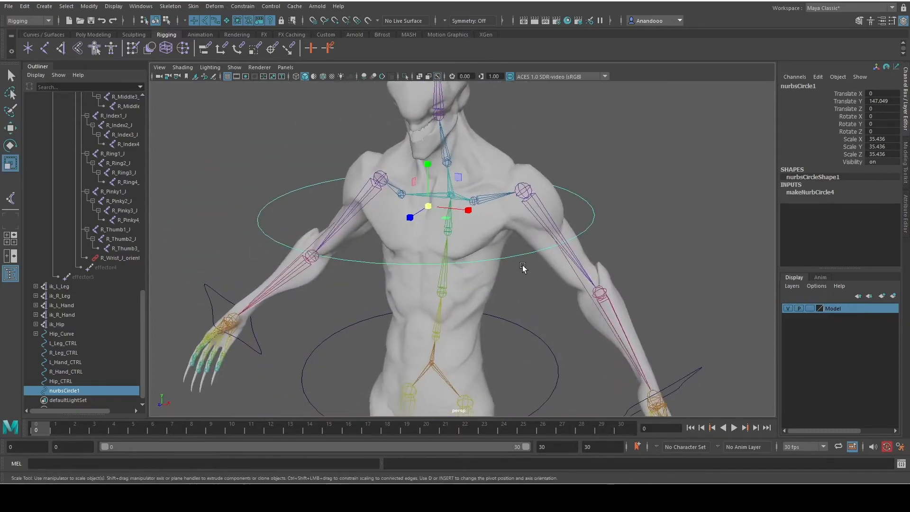
key("w")
left_click(788, 308)
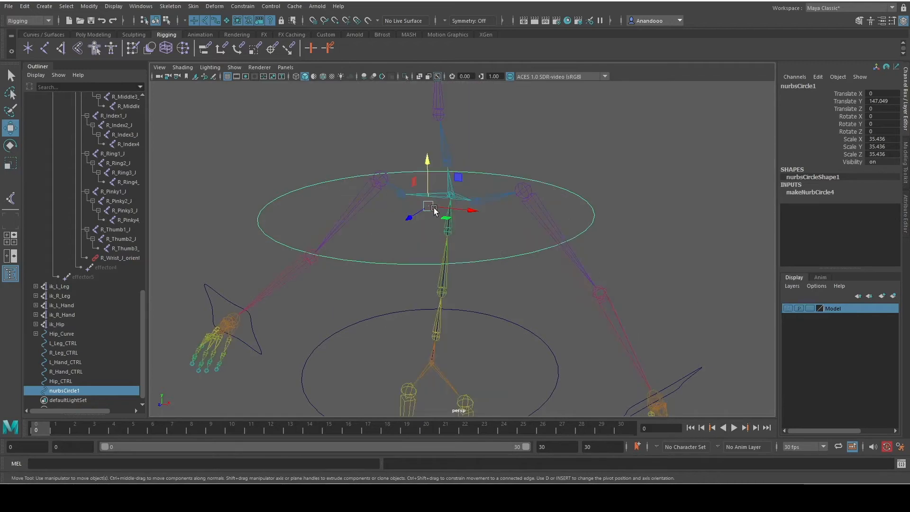
left_click(335, 20)
left_click_drag(429, 209, 433, 207)
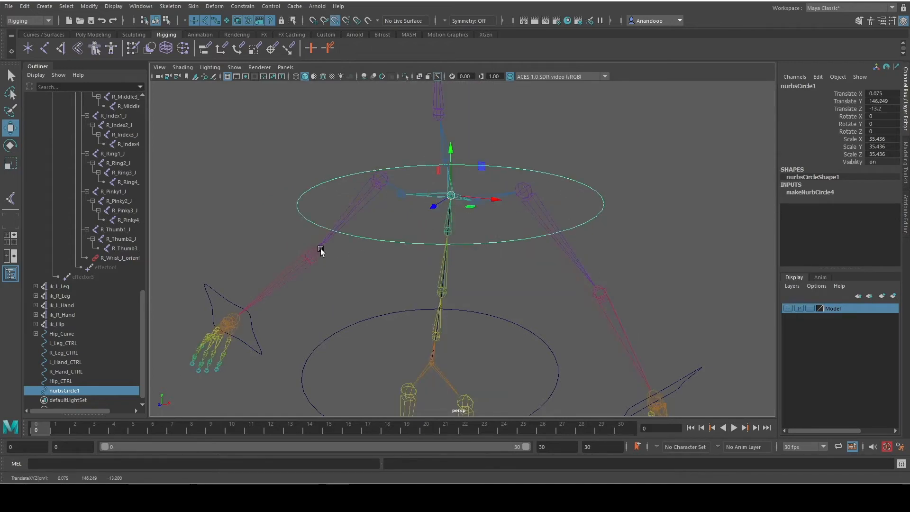
left_click(788, 308)
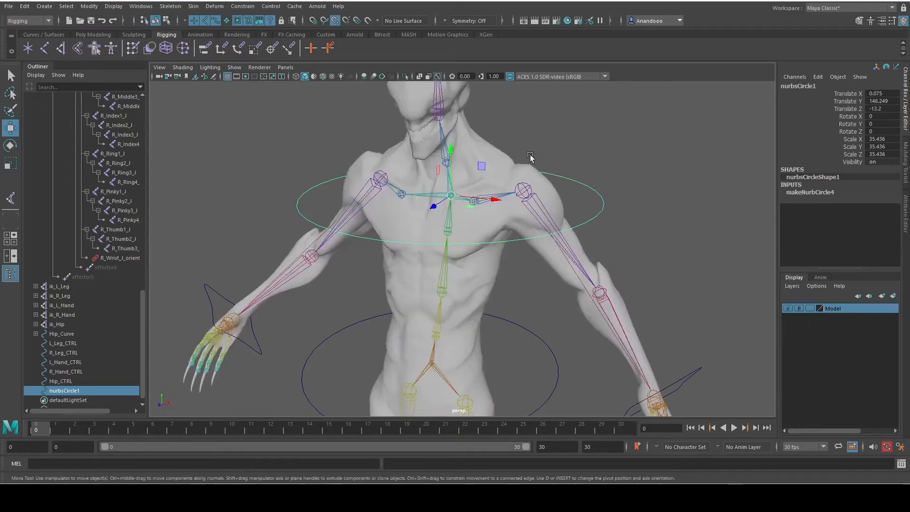
left_click(335, 20)
Step: Scale the chest circle down along Z to make it narrower from front to back
left_click_drag(405, 132, 482, 193, "alt")
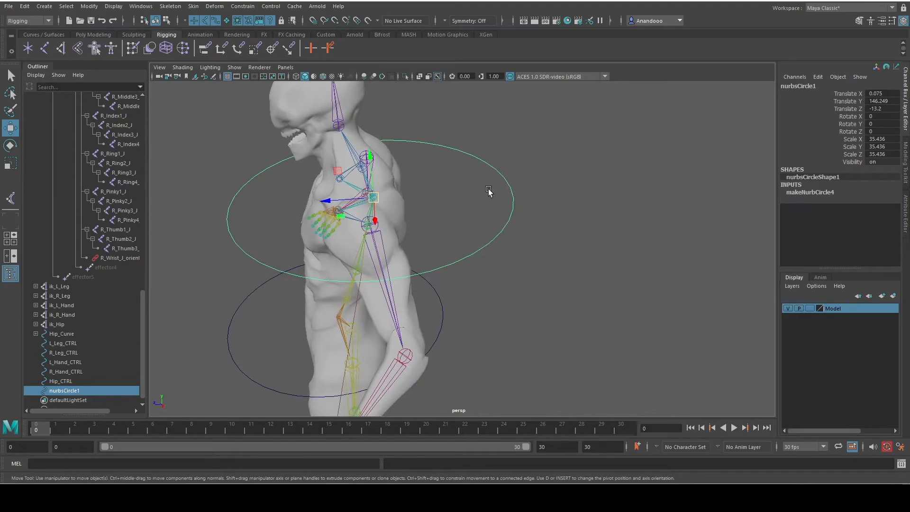
right_click_drag(512, 202, 472, 203)
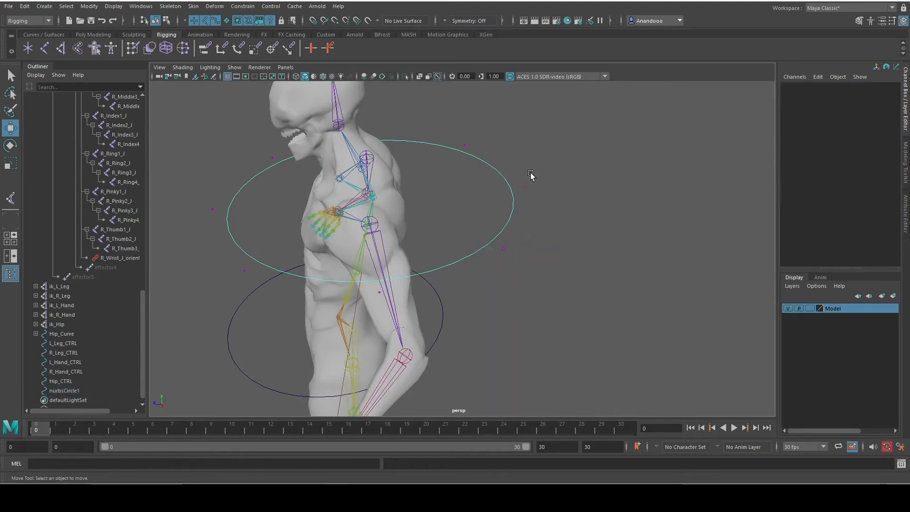
right_click_drag(541, 179, 530, 171)
key("r")
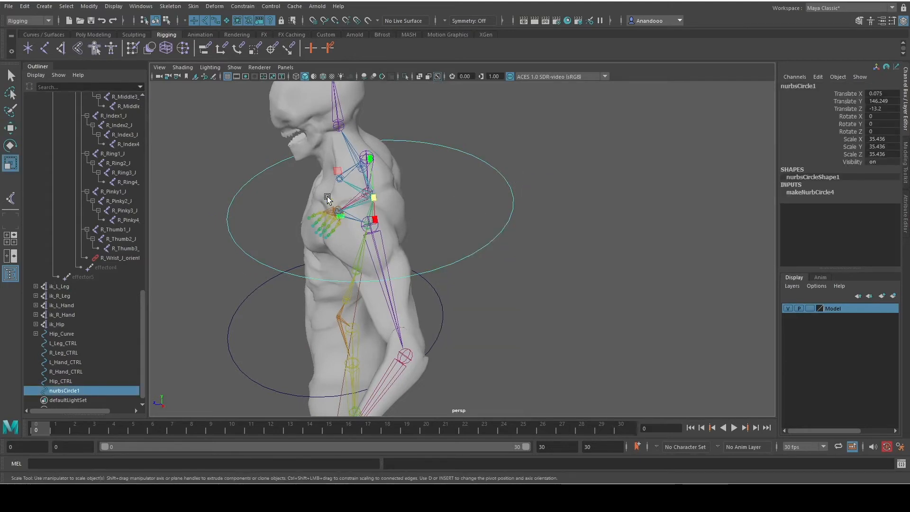
left_click_drag(330, 201, 354, 200)
Step: Switch the chest circle to control-vertex editing and select the vertices beside the character's left shoulder
right_click_drag(431, 256, 403, 256)
left_click_drag(457, 287, 587, 227, "alt")
left_click_drag(653, 170, 518, 234)
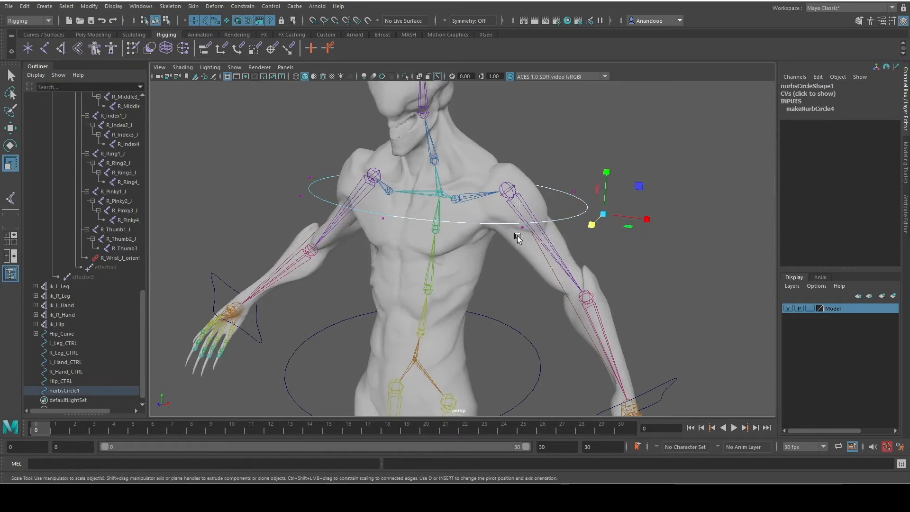
left_click(626, 205)
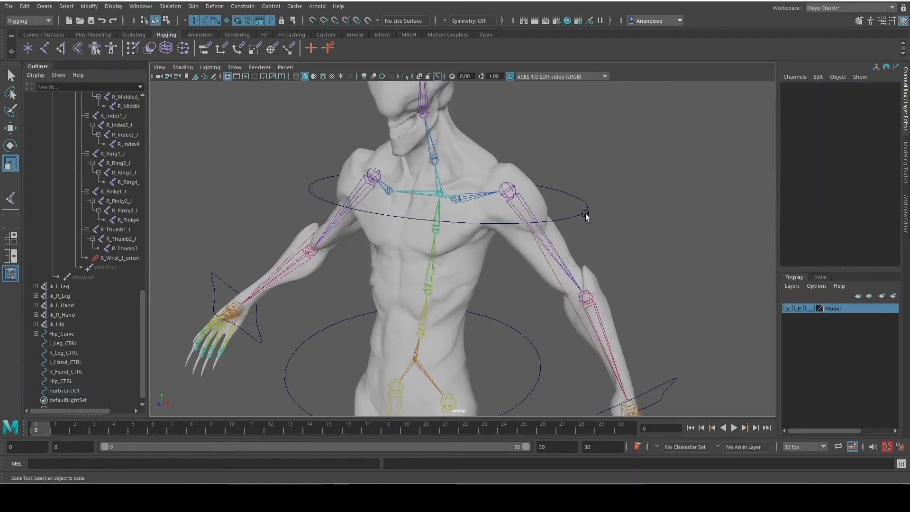
left_click(585, 215)
right_click(586, 216)
left_click(529, 212)
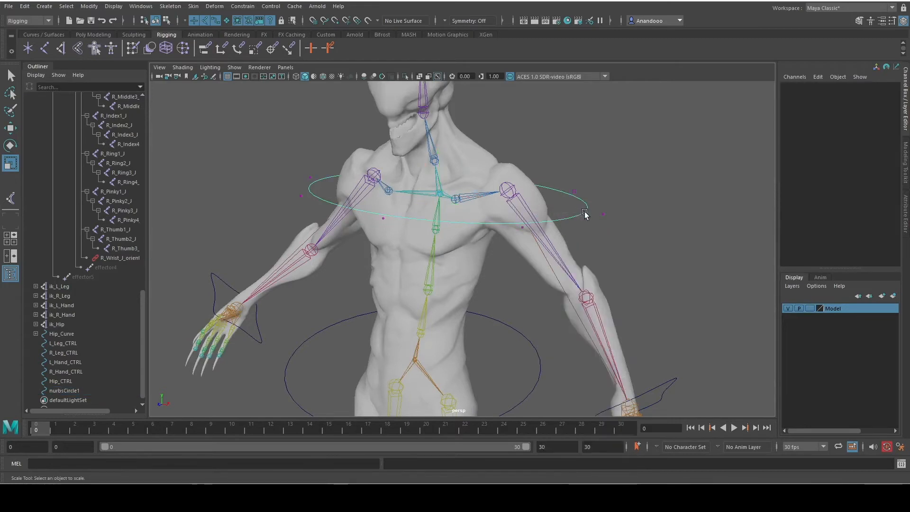
left_click(605, 212)
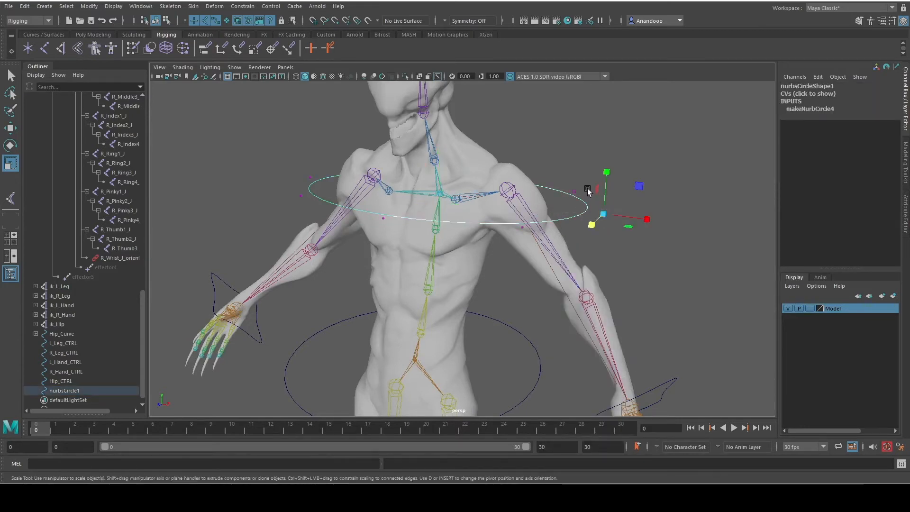
left_click_drag(575, 198, 574, 196)
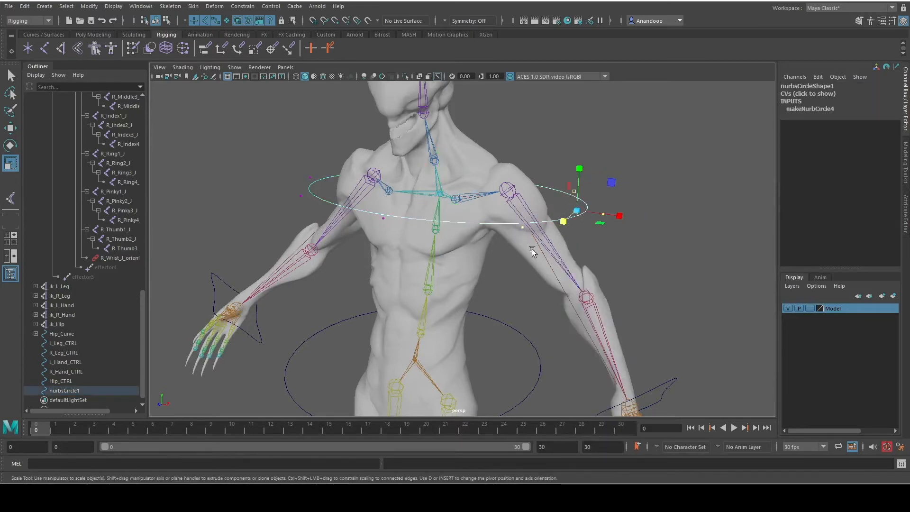
Step: Add the vertices beside the other shoulder to the selection, try moving them all down, and undo the move
key("w")
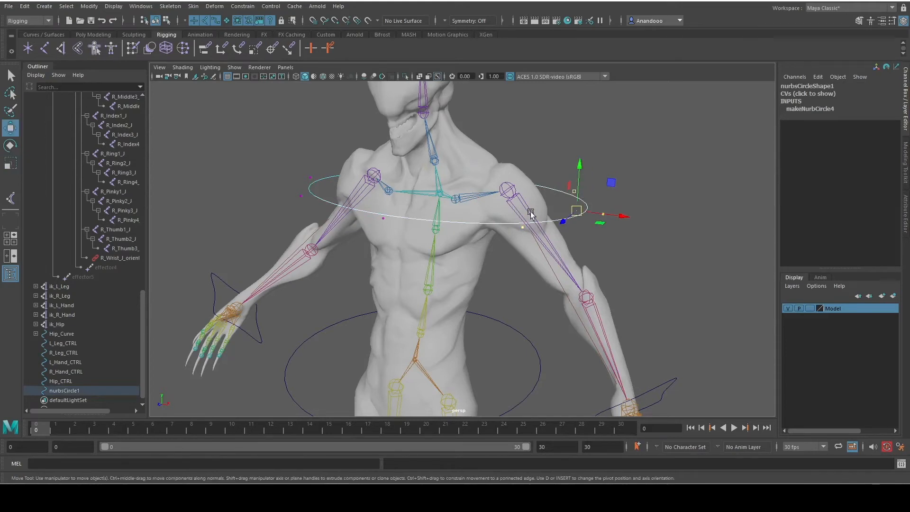
left_click_drag(531, 214, 376, 214, "alt")
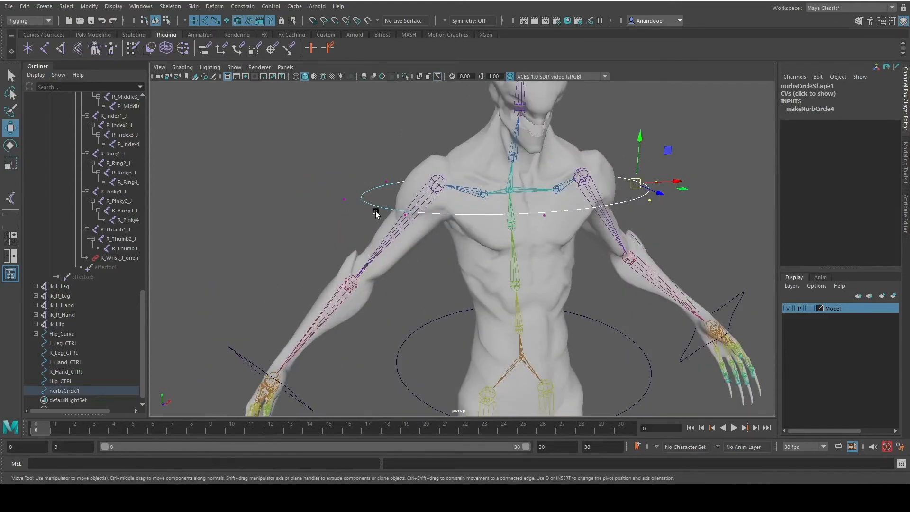
left_click(385, 183, "shift")
left_click_drag(353, 207, 354, 208, "shift")
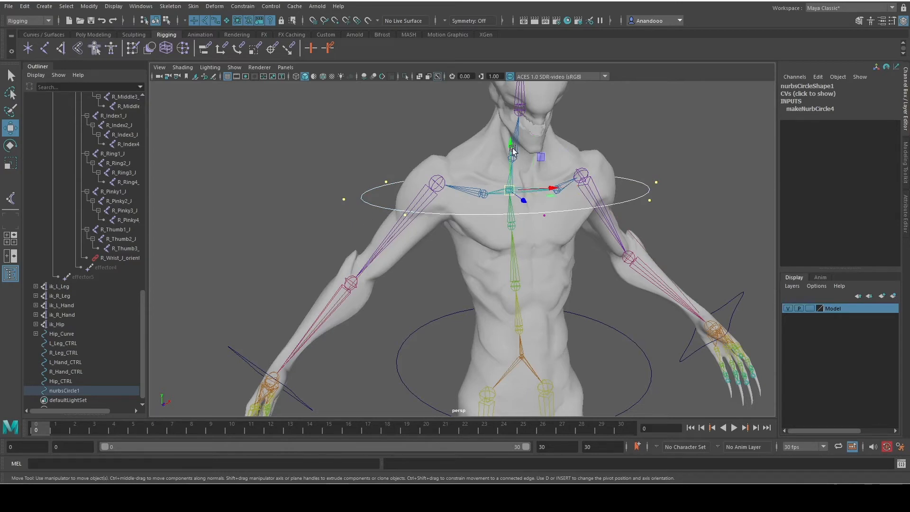
left_click_drag(513, 150, 507, 210)
key("ctrl+z")
Step: Reselect the circle's outer vertices beside both shoulders and lower them to about 97 in Y
left_click(687, 176)
left_click_drag(674, 169, 651, 187)
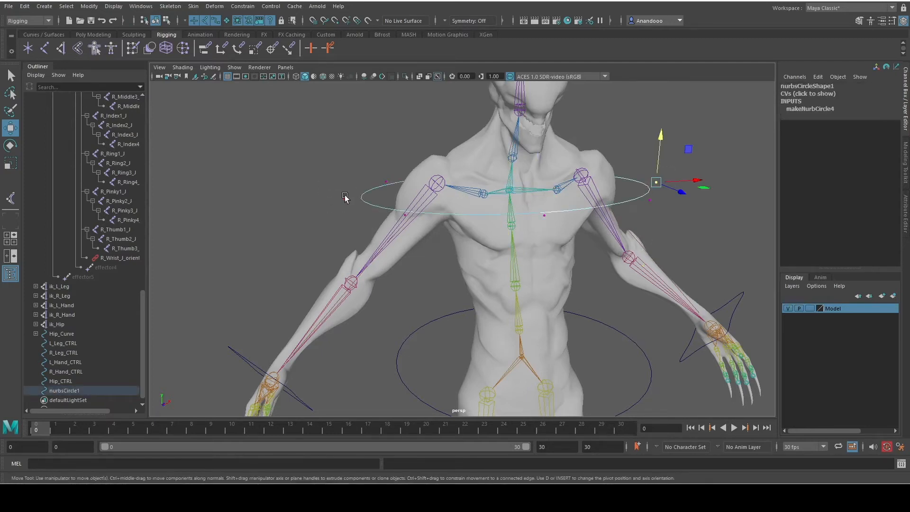
left_click_drag(339, 193, 352, 211, "shift")
left_click_drag(507, 151, 421, 336)
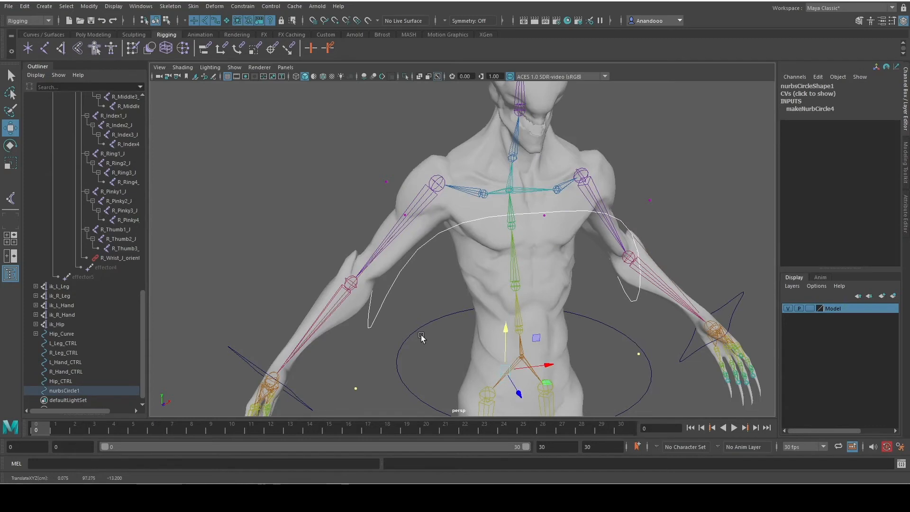
Step: Scale the lowered side vertices inward along X so they sit closer to the torso, and clear the vertex selection
key("r")
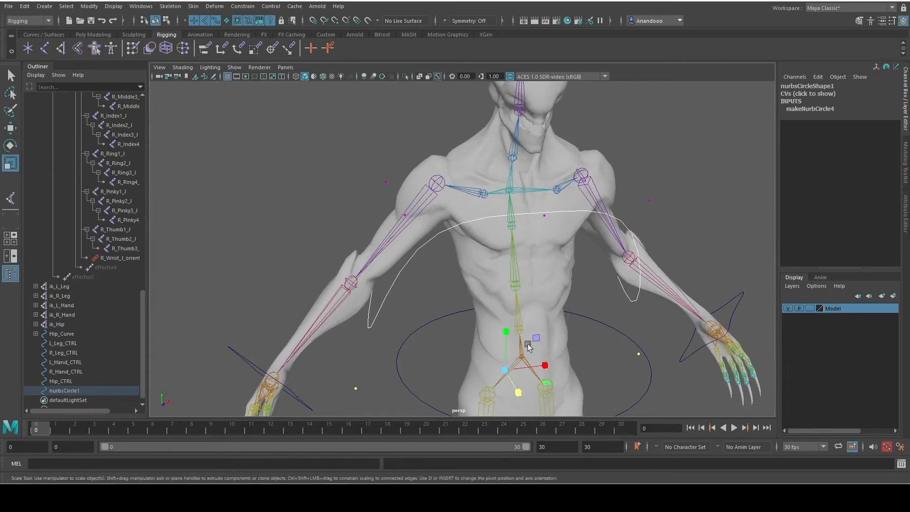
left_click_drag(546, 367, 529, 375)
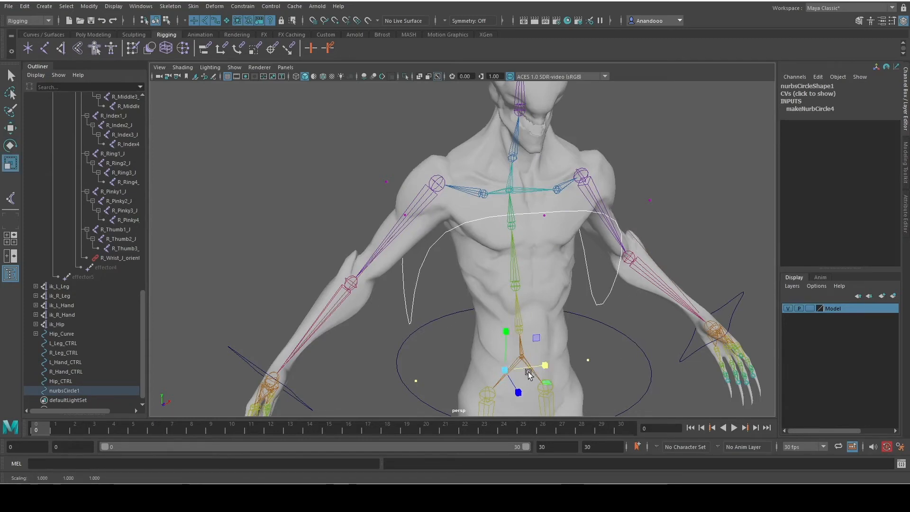
left_click_drag(607, 342, 673, 178, "alt")
left_click(673, 178)
mouse_move(692, 223)
left_mouse_down("alt")
mouse_move(707, 215)
mouse_move(707, 240)
mouse_move(708, 221)
left_mouse_up("alt")
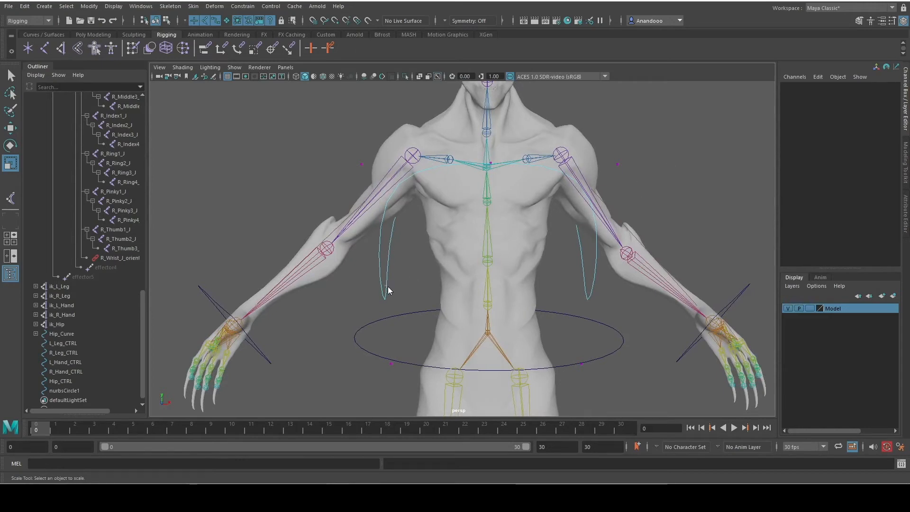
Step: Return the shaped chest curve to object mode and rename it Chest_CTRL
right_click_drag(386, 265, 424, 246)
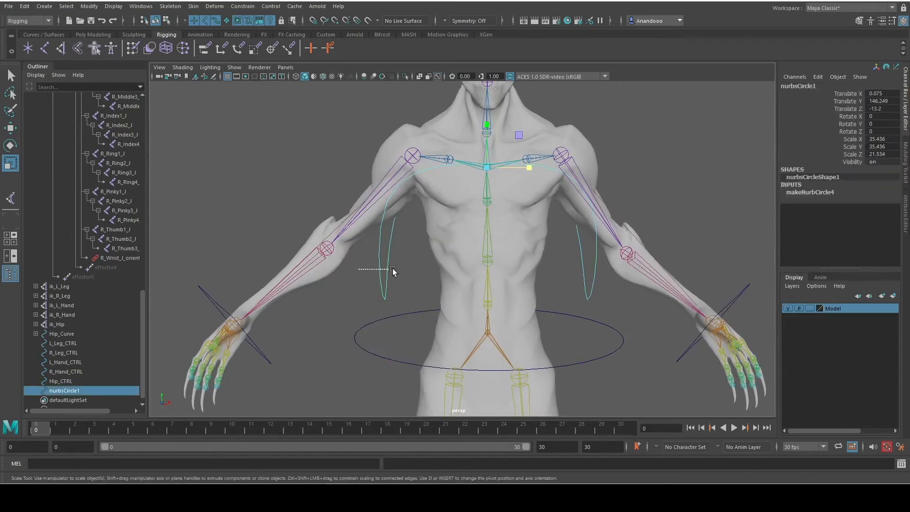
double_click(64, 389)
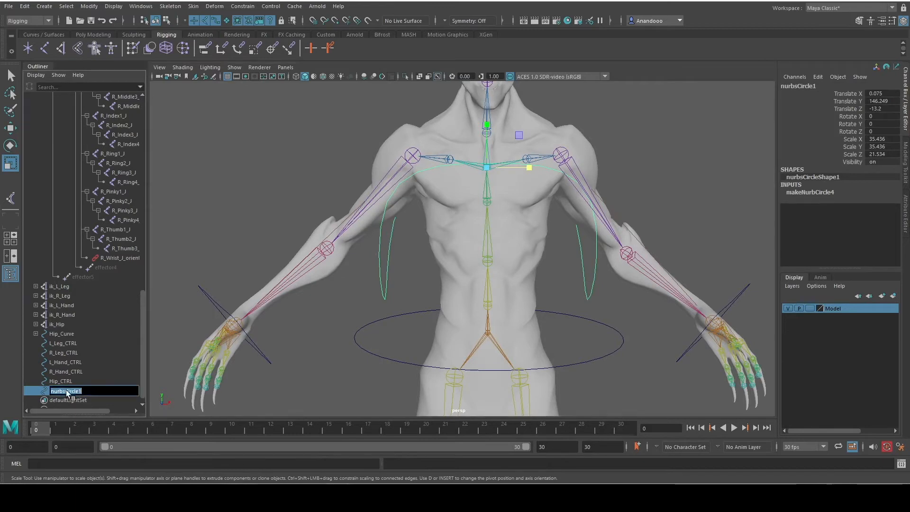
type("Chest_CTRL")
key("Return")
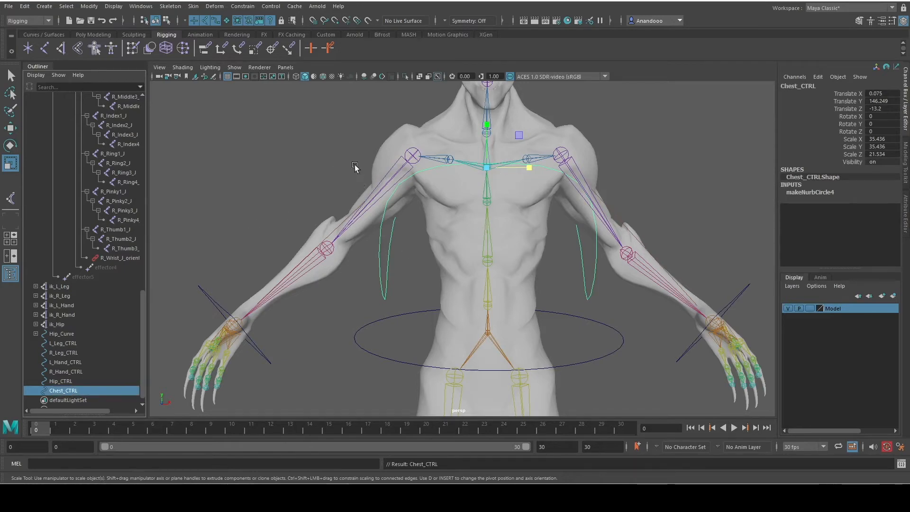
Step: Point-constrain the spine IK handle ik_Hip to Chest_CTRL
left_click_drag(356, 165, 429, 148, "alt")
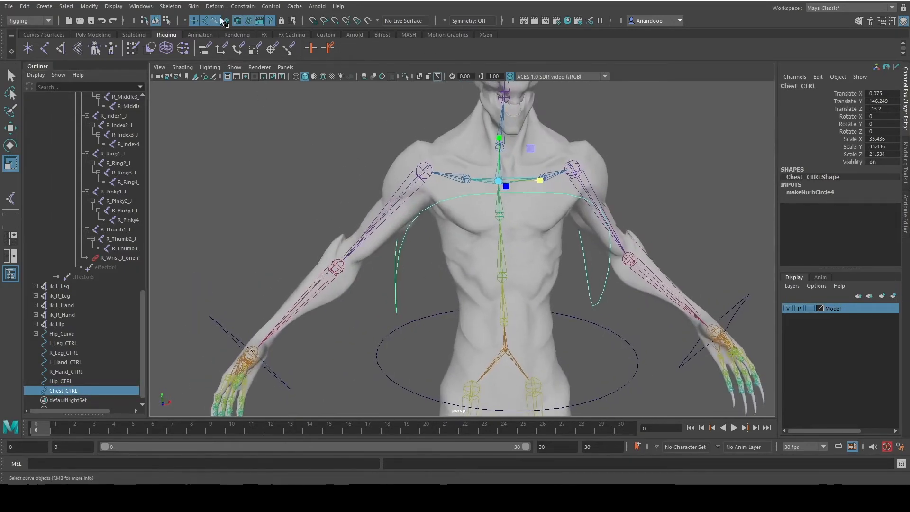
left_click(668, 164)
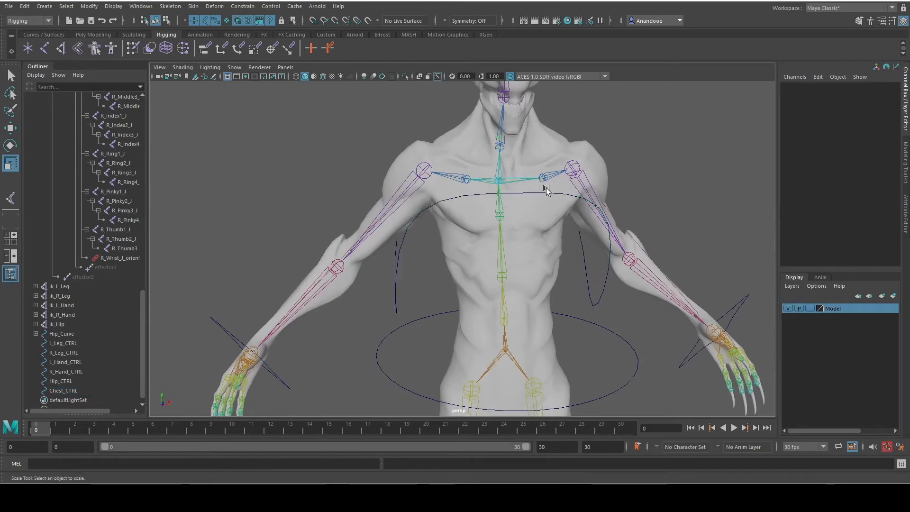
left_click(550, 200)
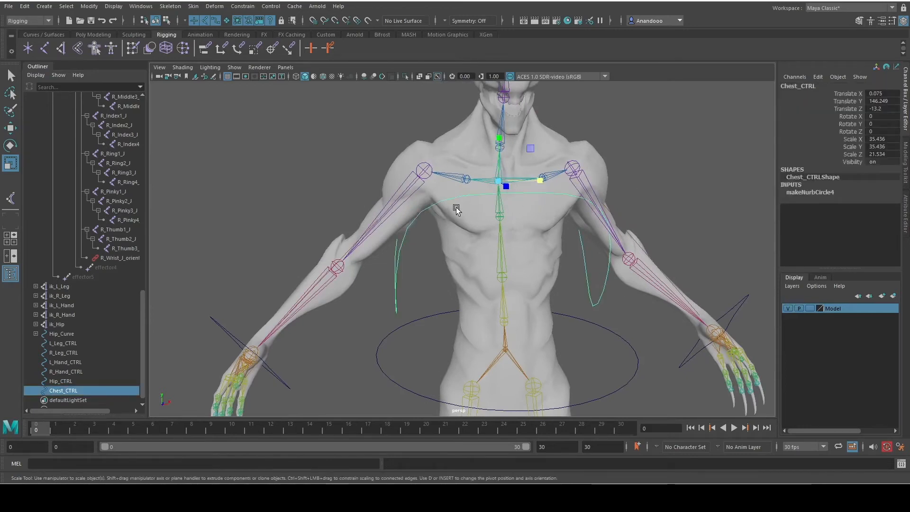
scroll(456, 209, "up", 2)
scroll(456, 209, "up", 3)
middle_click_drag(559, 133, 522, 216, "alt")
key("q")
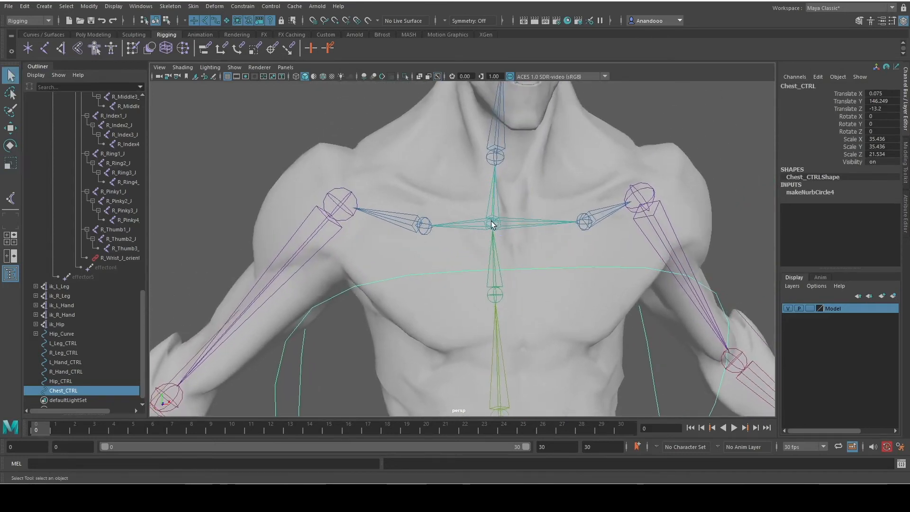
left_click(494, 227, "shift")
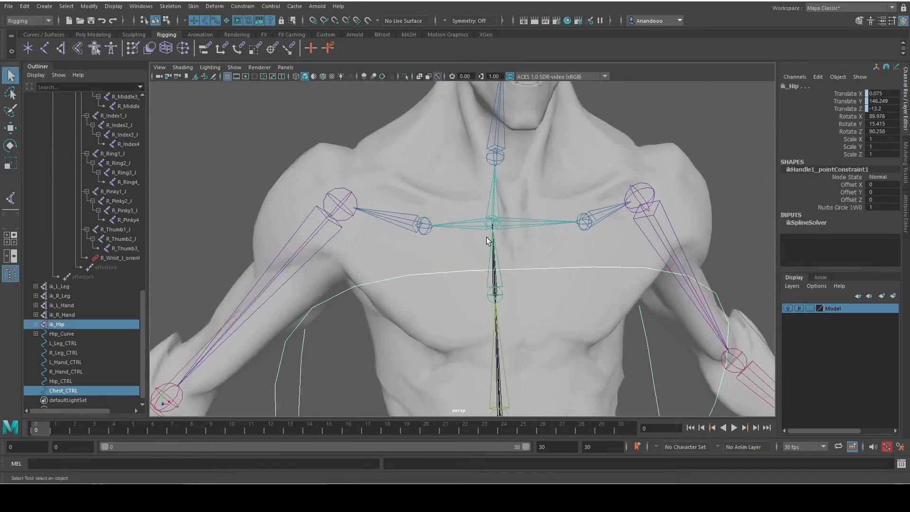
left_click(242, 6)
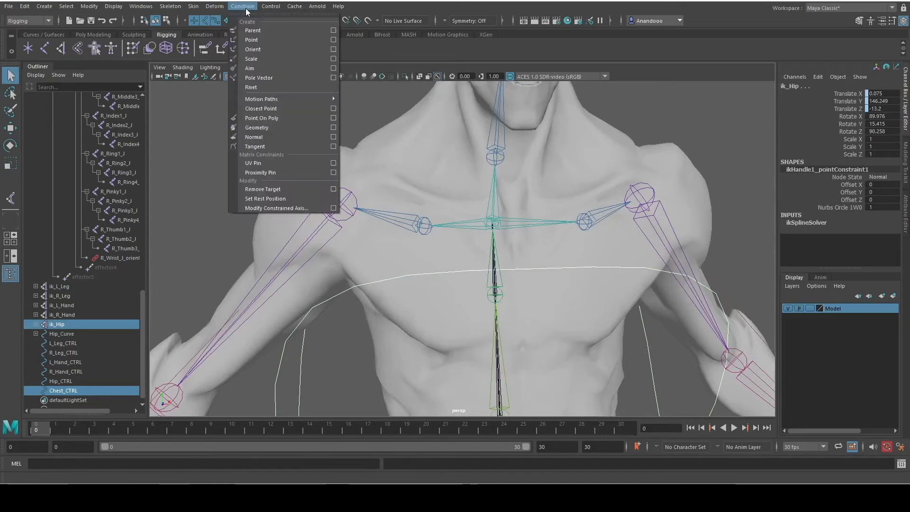
left_click(266, 40)
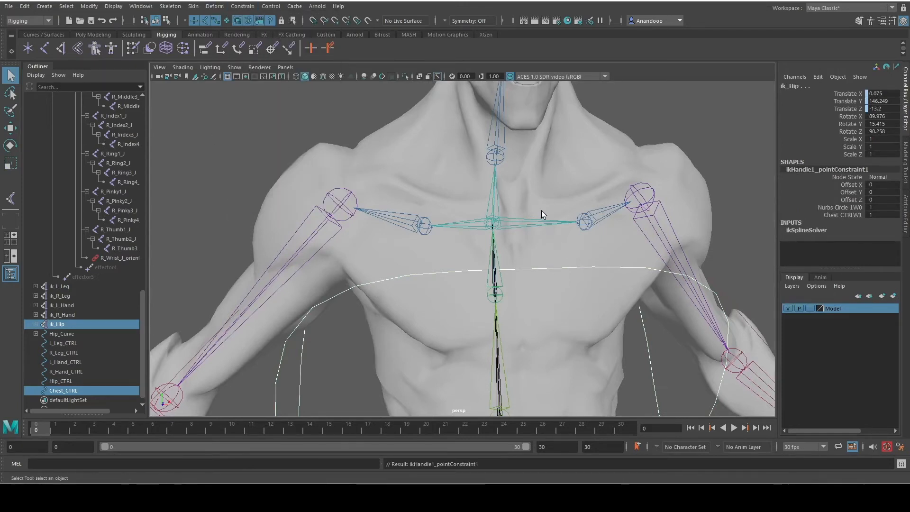
Step: Select Chest_CTRL and add the chest joint Spine4_J to the selection, leaving out the IK handle
left_click(495, 225, "shift")
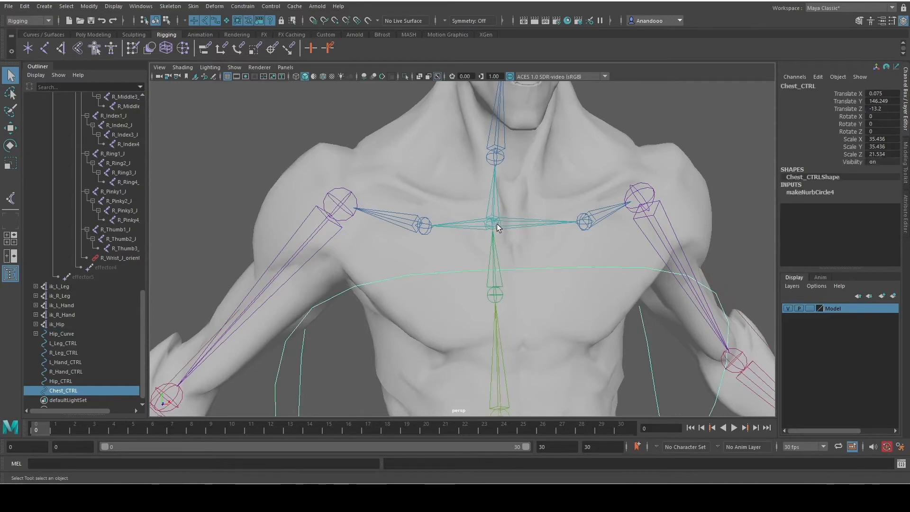
left_click(496, 222, "shift")
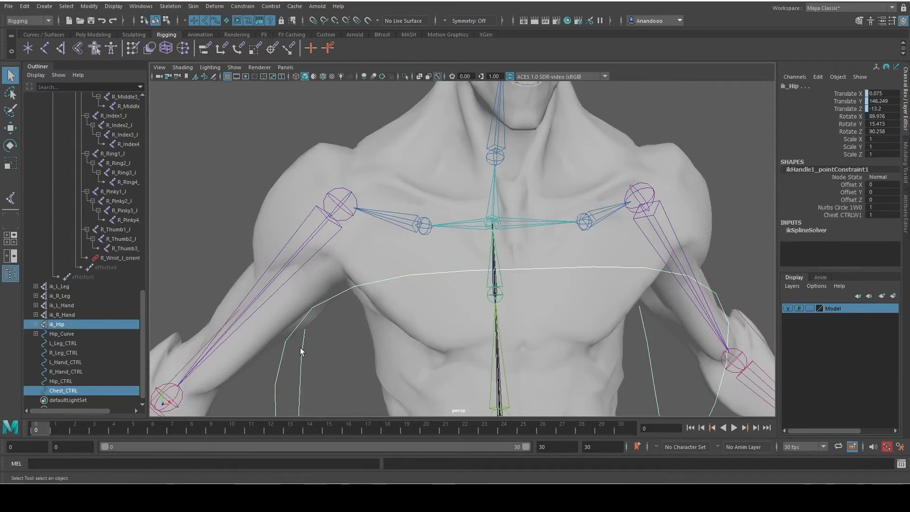
left_click_drag(286, 397, 283, 397)
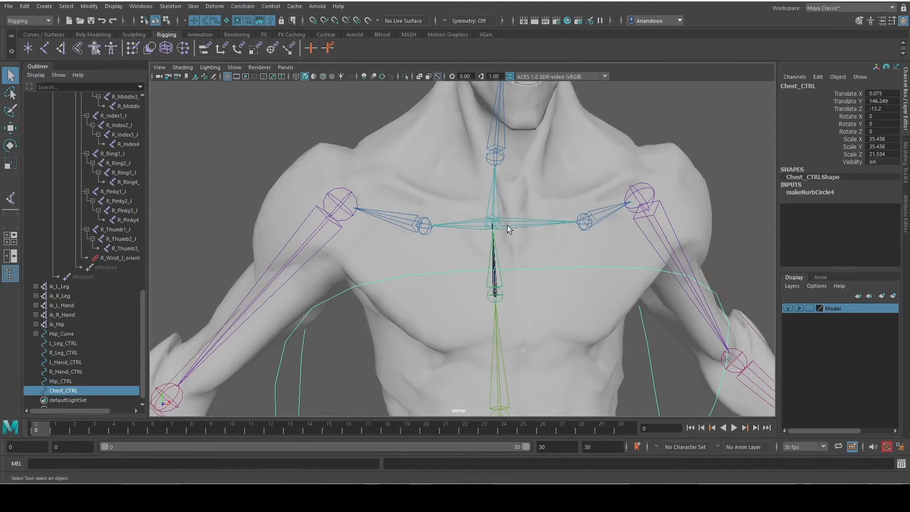
scroll(507, 225, "up", 5)
left_click(525, 191, "shift")
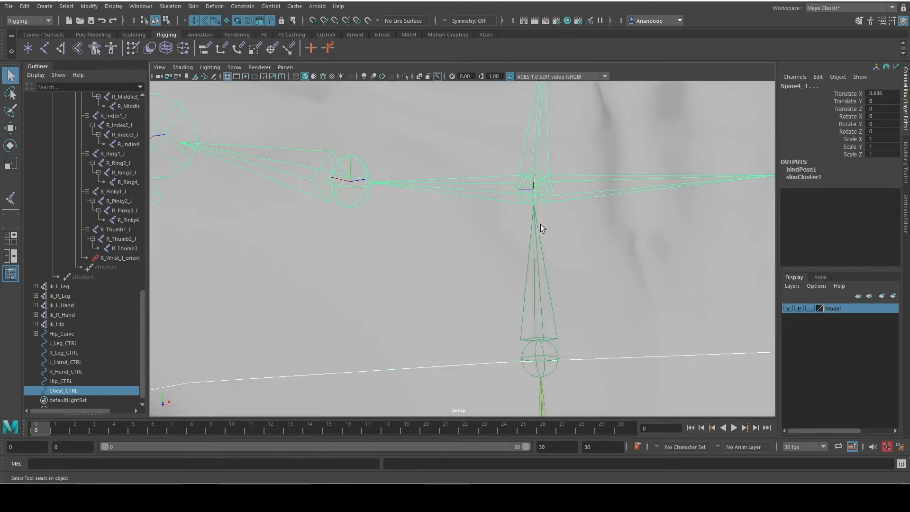
scroll(539, 224, "down", 5)
scroll(531, 227, "down", 6)
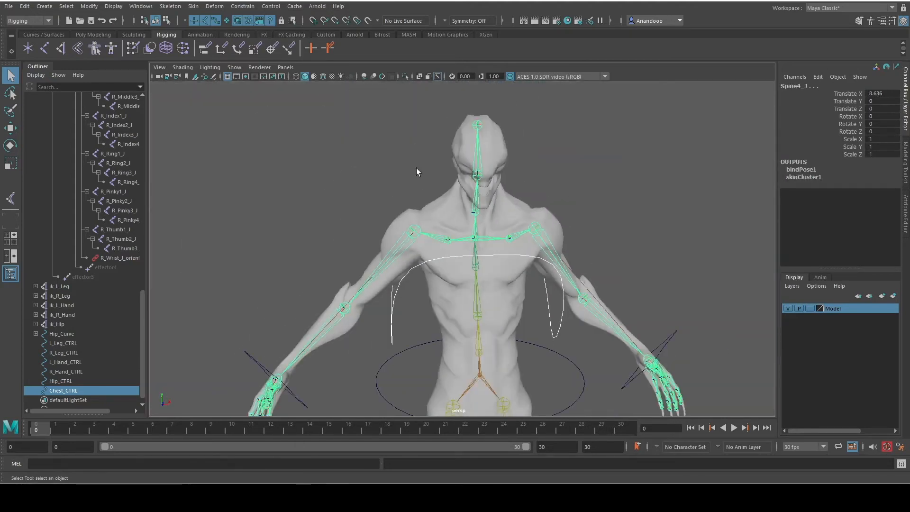
Step: Try an orient constraint from Chest_CTRL to Spine4_J with Maintain offset on the X and Z axes only, and undo it
left_click(241, 6)
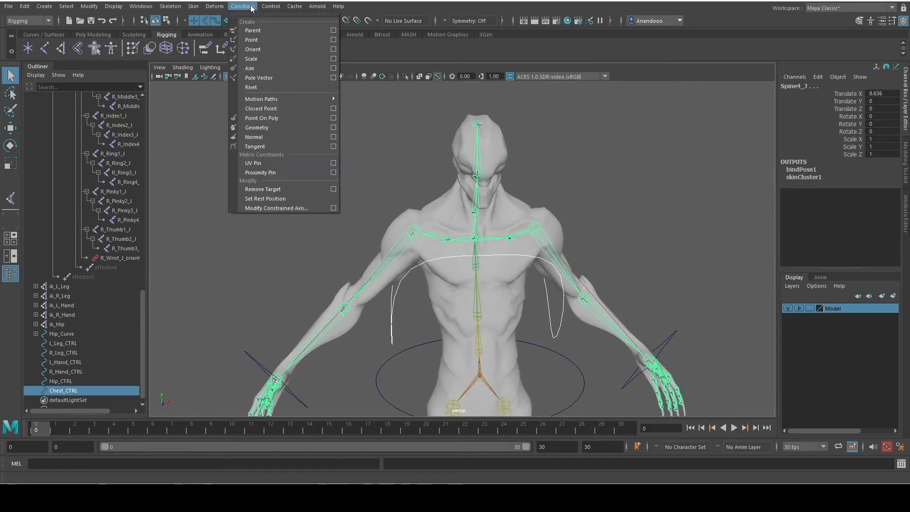
left_click(334, 50)
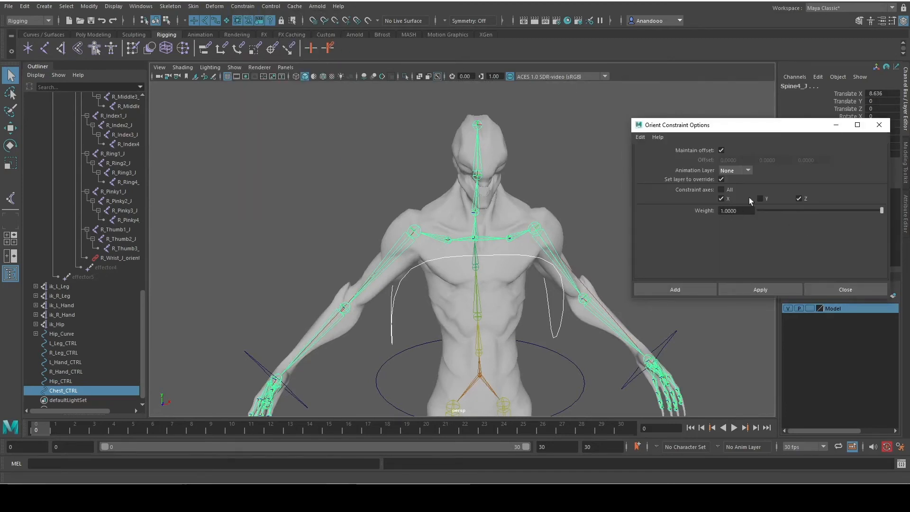
left_click(754, 292)
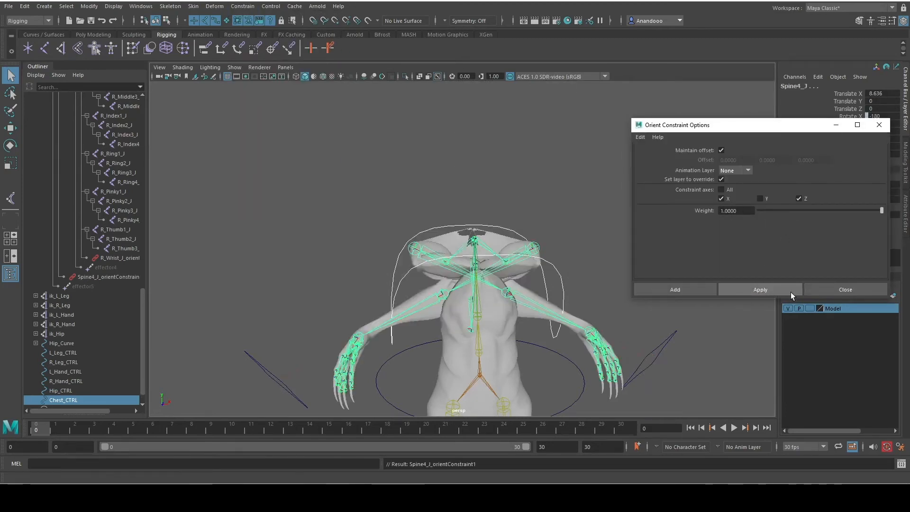
key("ctrl+z")
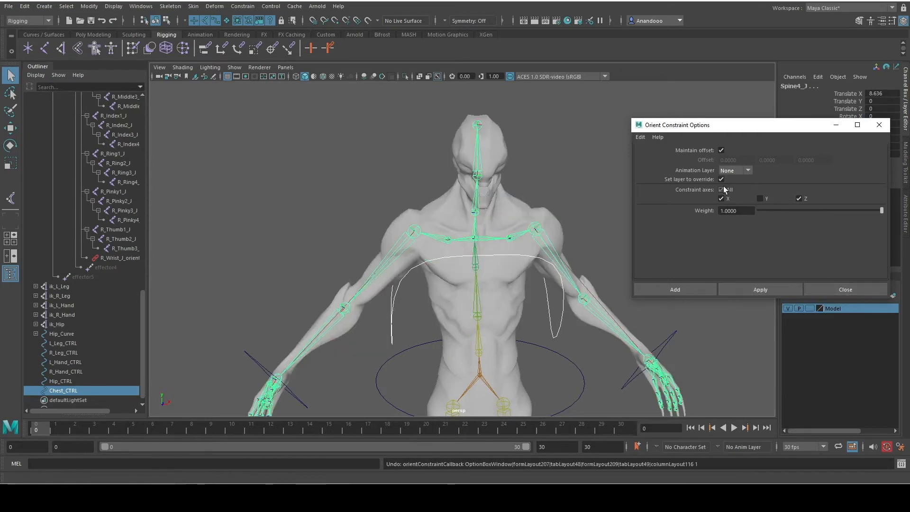
Step: Orient-constrain Spine4_J to Chest_CTRL with Maintain offset on all axes, close the constraint options, and clear the selection
left_click(760, 290)
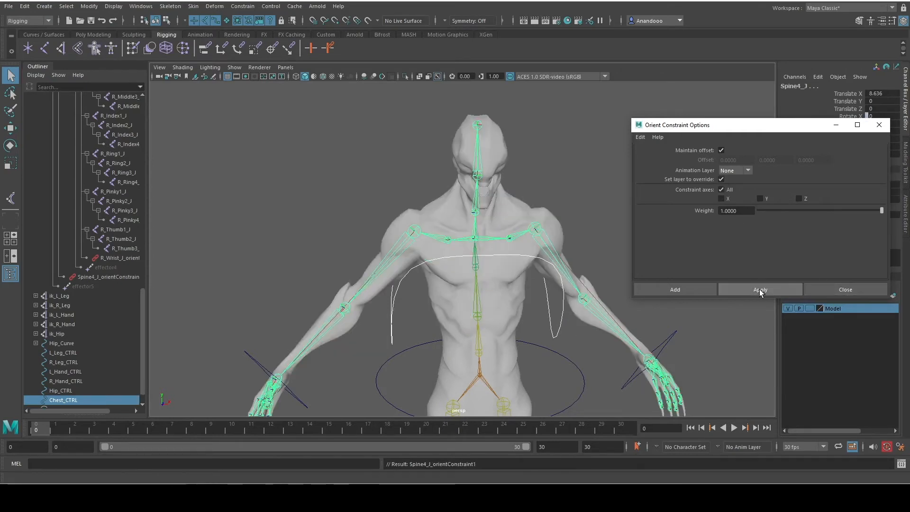
left_click(830, 290)
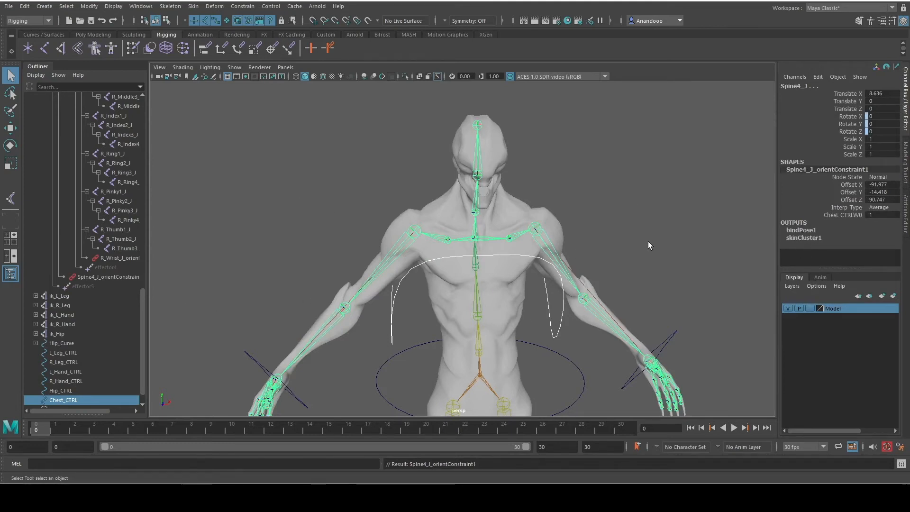
left_click(582, 268)
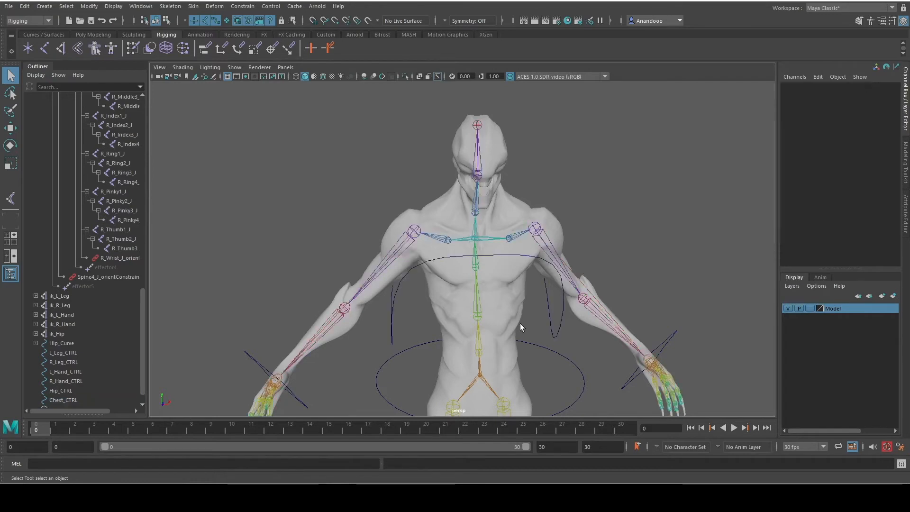
Step: Load Chest_CTRL as the source and the spine IK handle ik_Hip as the target in the Connection Editor
left_click(542, 332)
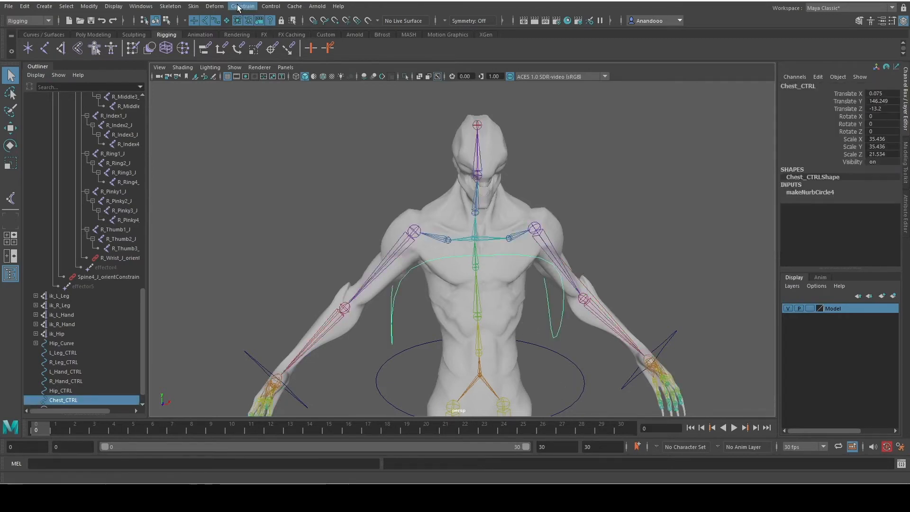
left_click(141, 6)
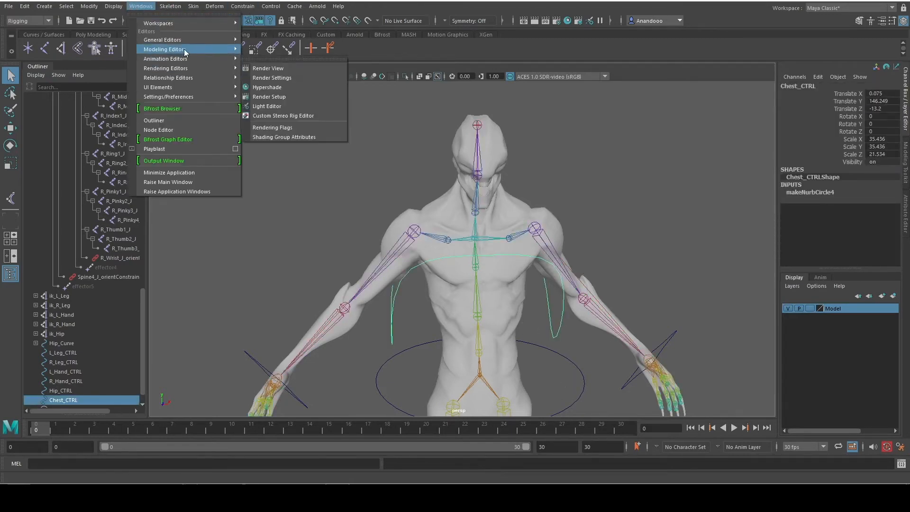
mouse_move(189, 42)
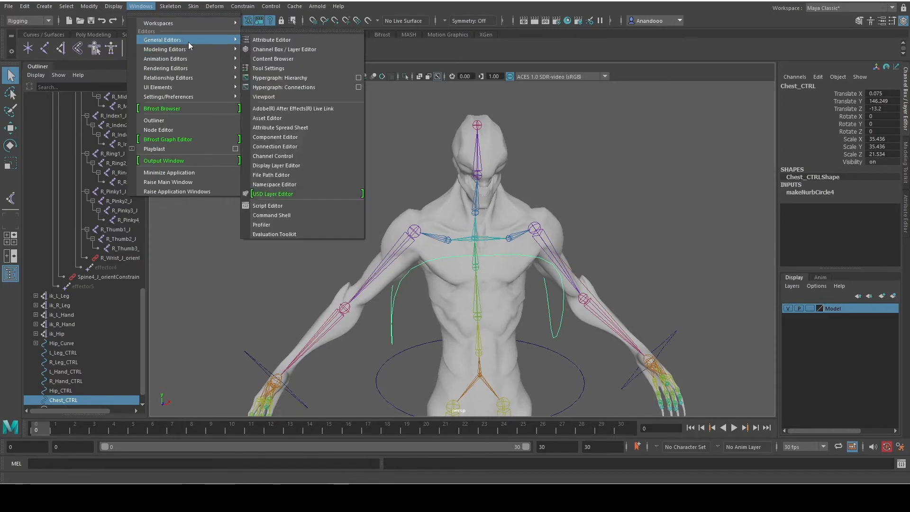
left_click(298, 147)
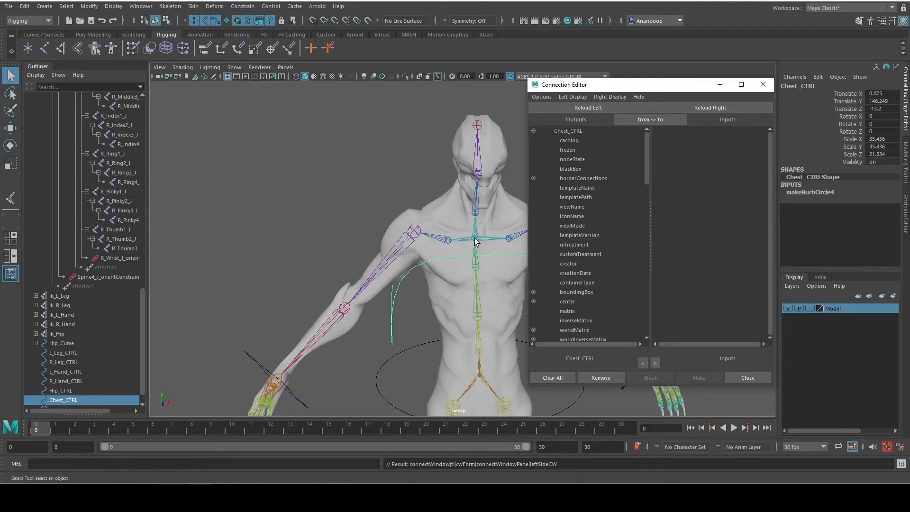
left_click(58, 334, "ctrl")
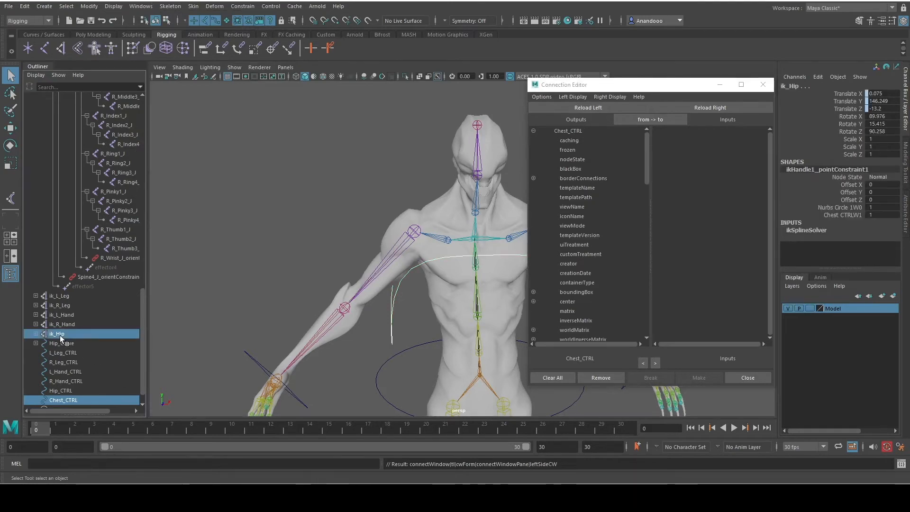
left_click(710, 107)
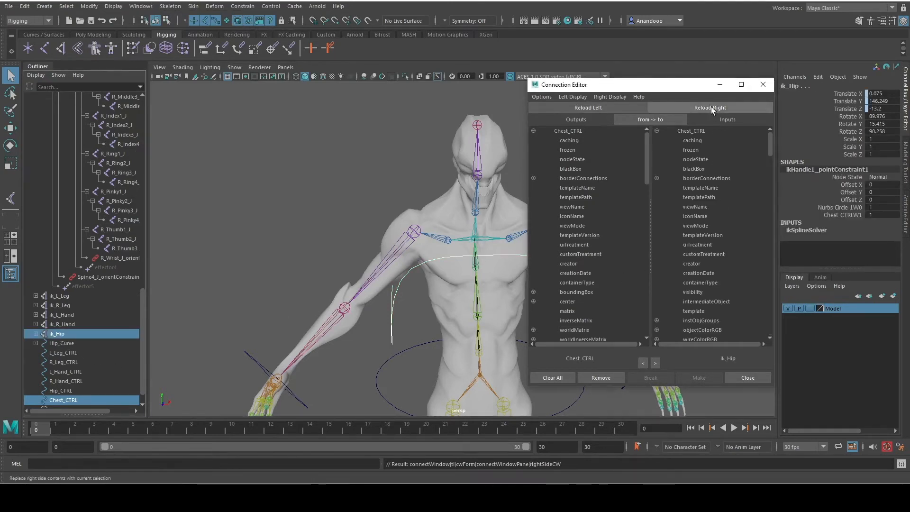
Step: Connect Chest_CTRL's rotateY to ik_Hip's twist attribute and close the Connection Editor
scroll(606, 234, "down", 3)
scroll(602, 234, "down", 5)
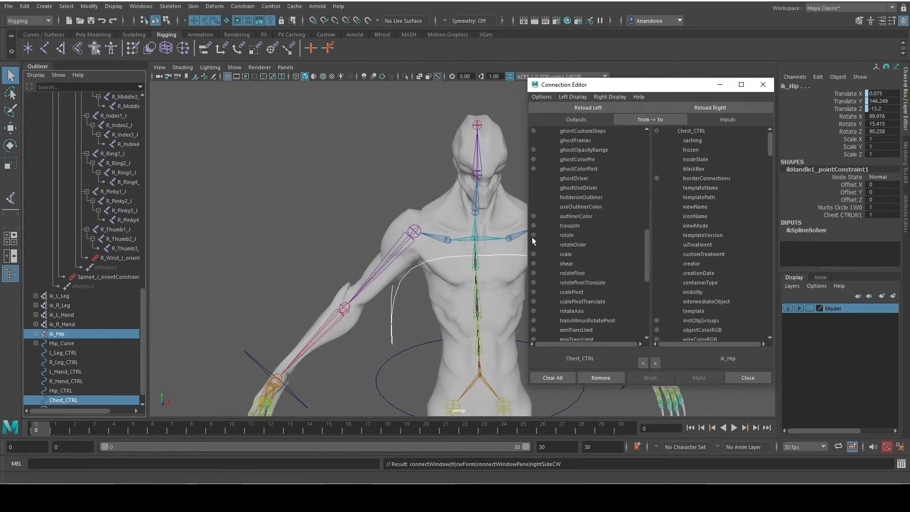
left_click(534, 235)
left_click(574, 255)
scroll(725, 235, "down", 6)
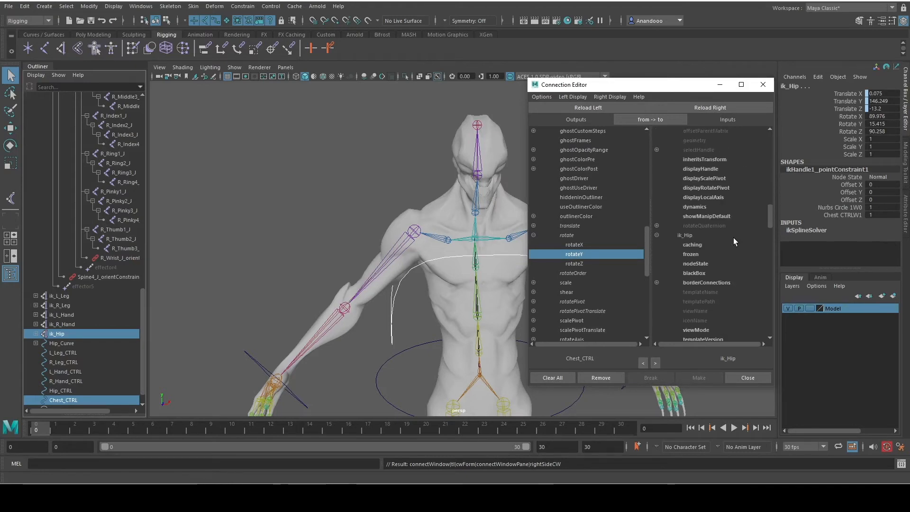
left_click_drag(772, 225, 748, 294)
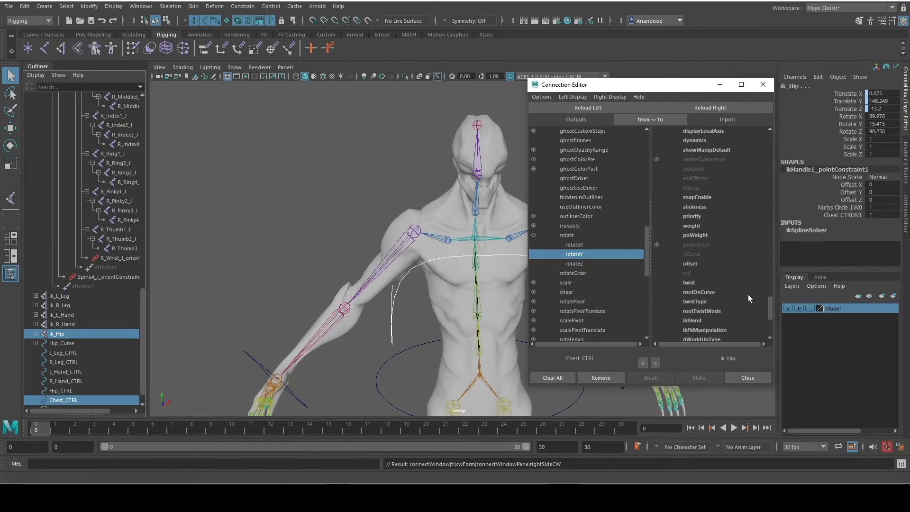
left_click(689, 284)
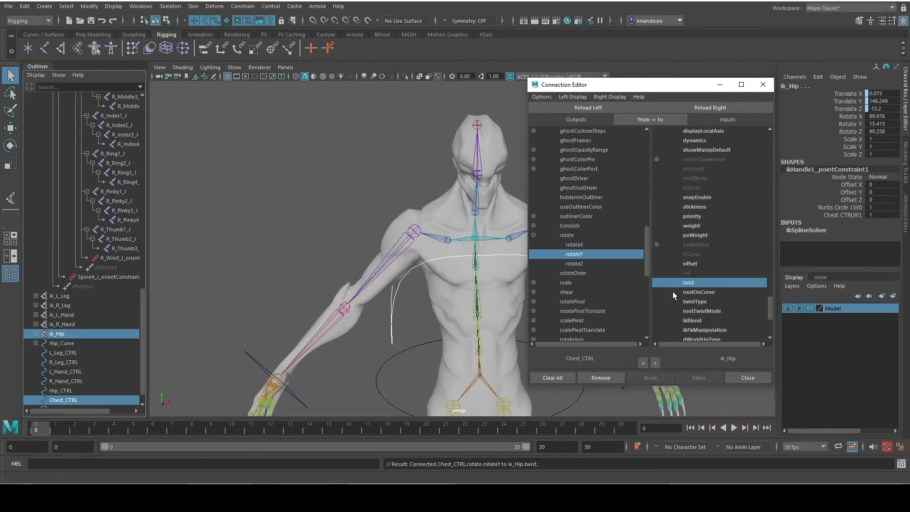
left_click(699, 283)
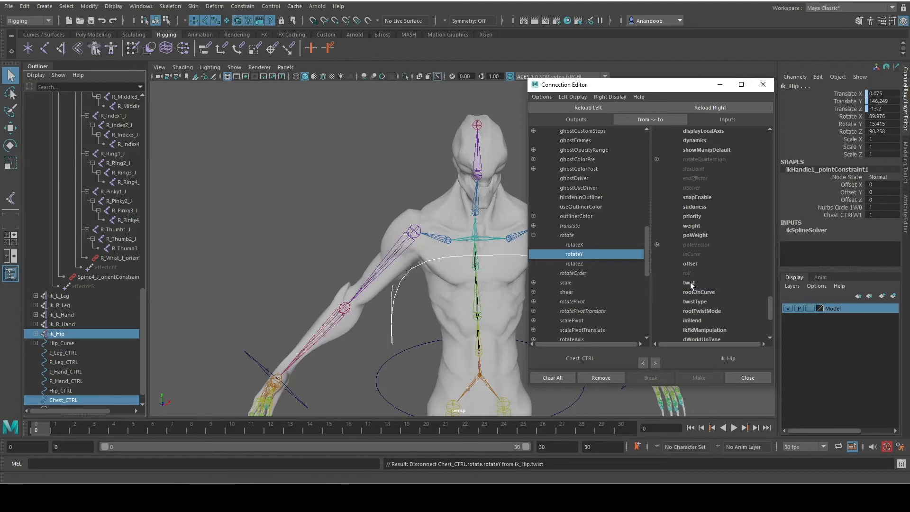
left_click(689, 283)
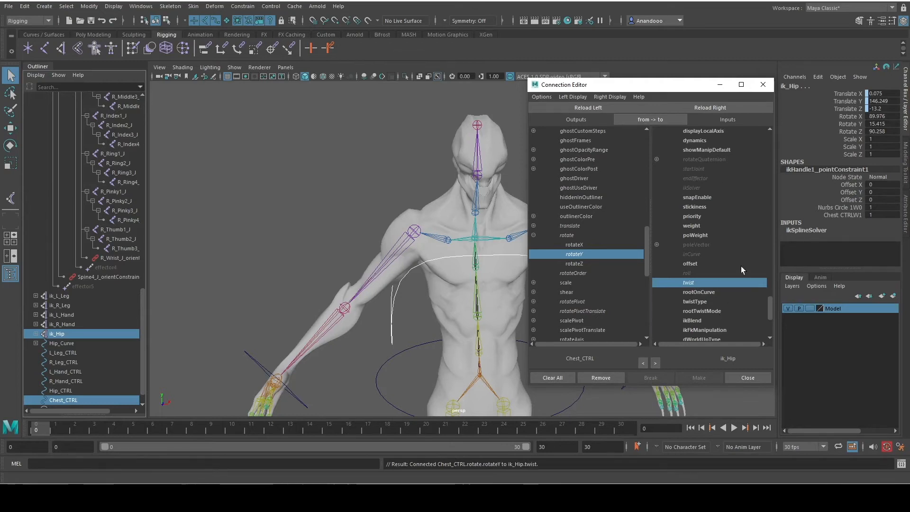
left_click_drag(739, 85, 714, 61)
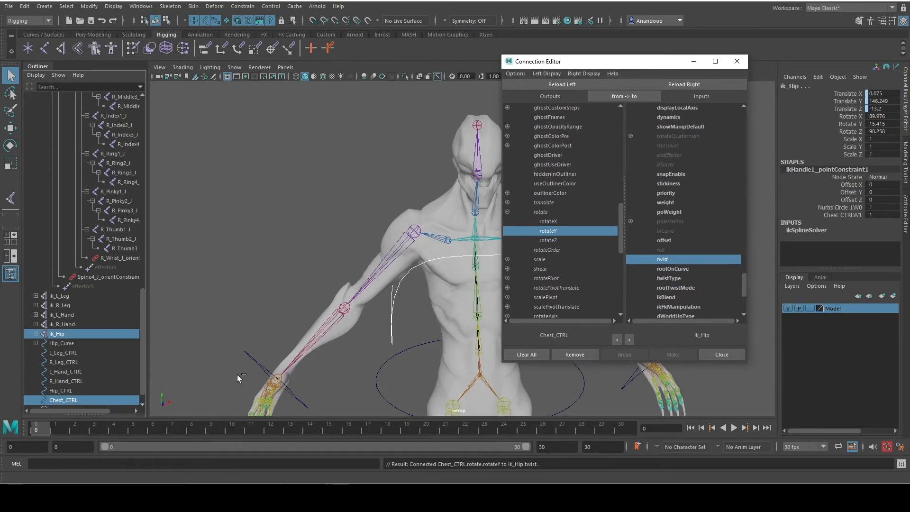
left_click(726, 354)
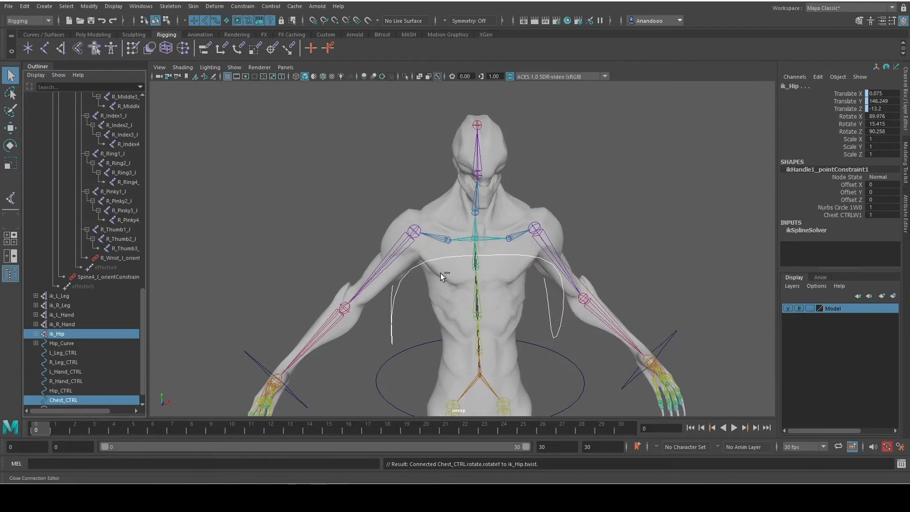
Step: Try rotating the selected chest control and spine IK handle, and undo the rotation
key("e")
left_click_drag(469, 247, 497, 252)
key("ctrl+z")
Step: Test rotating Hip_CTRL around its vertical axis, and undo the trial rotations
left_click(586, 381)
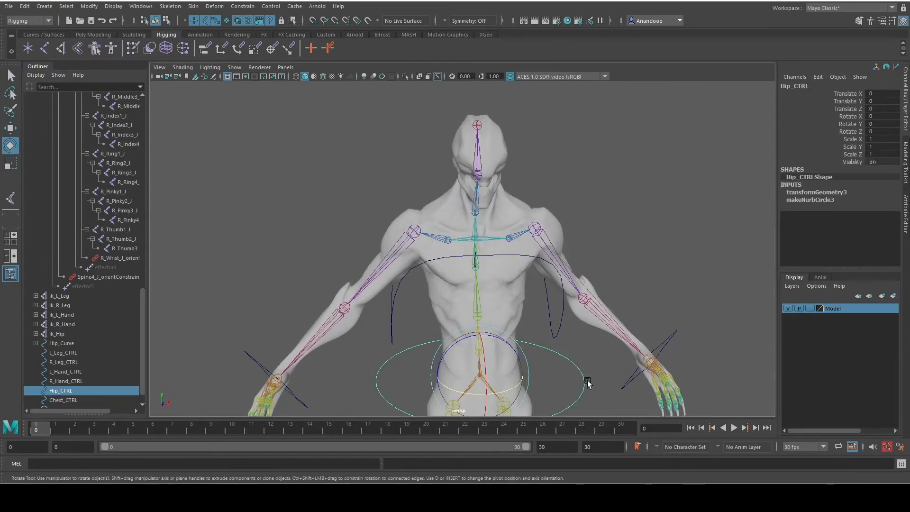
mouse_move(499, 393)
left_mouse_down()
mouse_move(468, 398)
mouse_move(541, 382)
mouse_move(492, 392)
mouse_move(501, 390)
left_mouse_up()
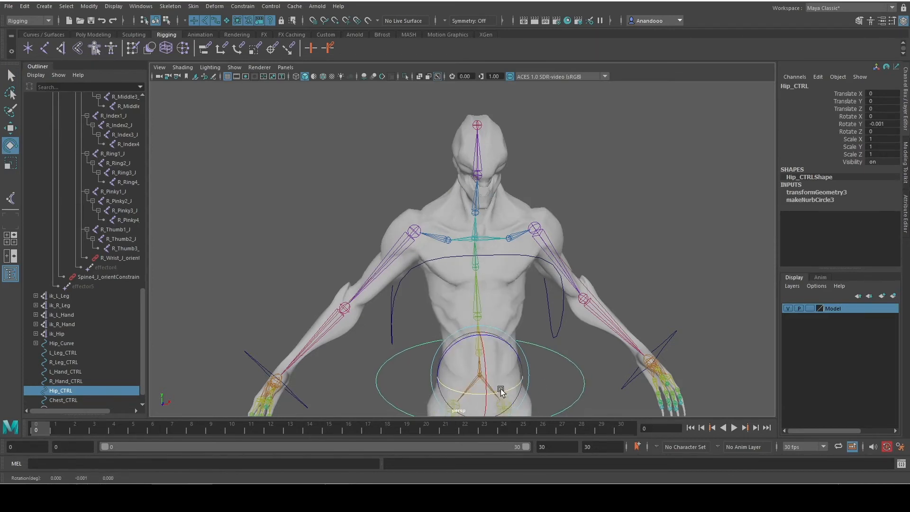
key("ctrl+z")
left_click_drag(579, 363, 555, 327)
key("w")
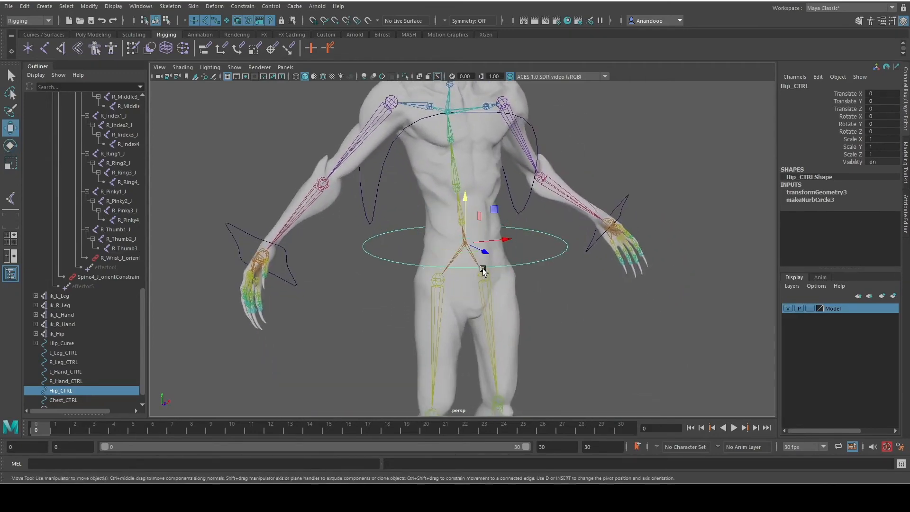
key("e")
mouse_move(484, 254)
left_mouse_down()
mouse_move(514, 246)
mouse_move(486, 258)
left_mouse_up()
key("ctrl+z")
key("ctrl+z")
key("ctrl+z")
key("ctrl+z")
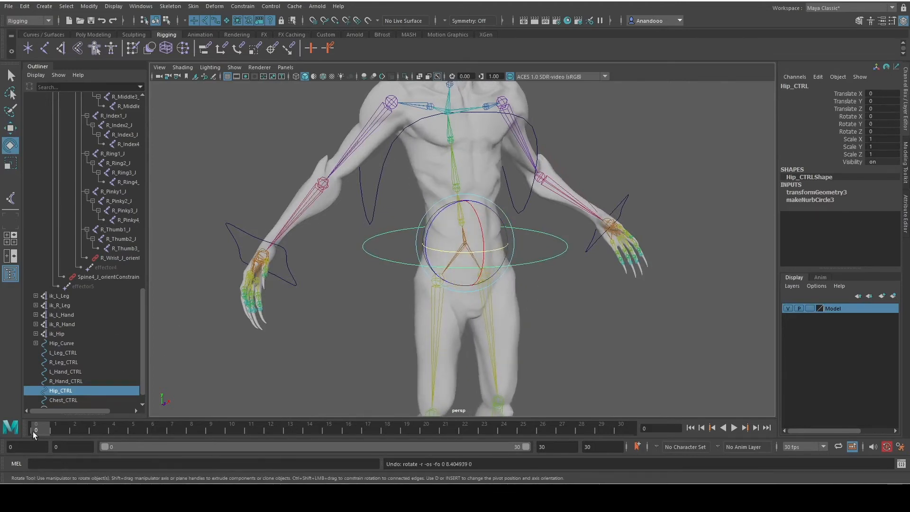
Step: Parent Chest_CTRL under Hip_CTRL, and test the hierarchy by rotating Hip_CTRL and undoing the rotations
mouse_move(63, 400)
middle_mouse_down()
mouse_move(56, 394)
mouse_move(73, 393)
middle_mouse_up()
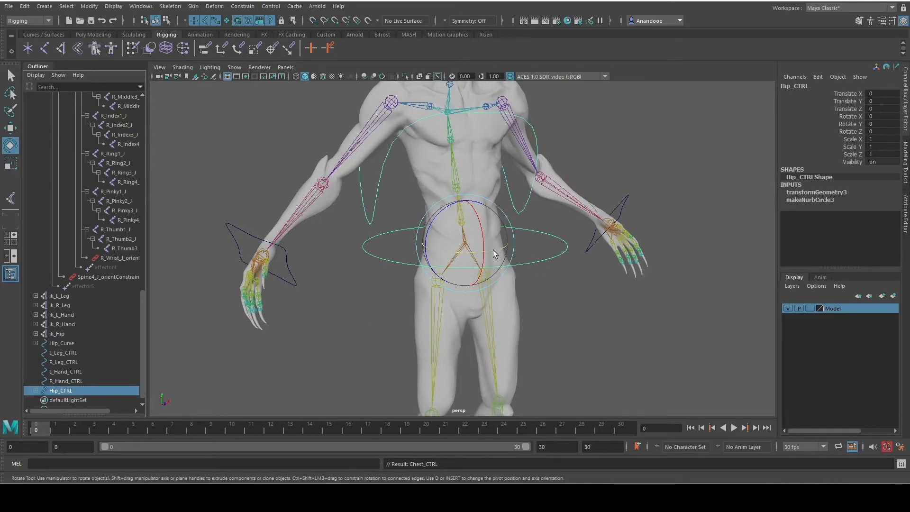
mouse_move(496, 254)
left_mouse_down()
mouse_move(478, 250)
mouse_move(503, 246)
mouse_move(475, 254)
mouse_move(506, 256)
mouse_move(469, 265)
mouse_move(491, 266)
left_mouse_up()
left_click_drag(608, 335, 547, 333, "alt")
key("ctrl+z")
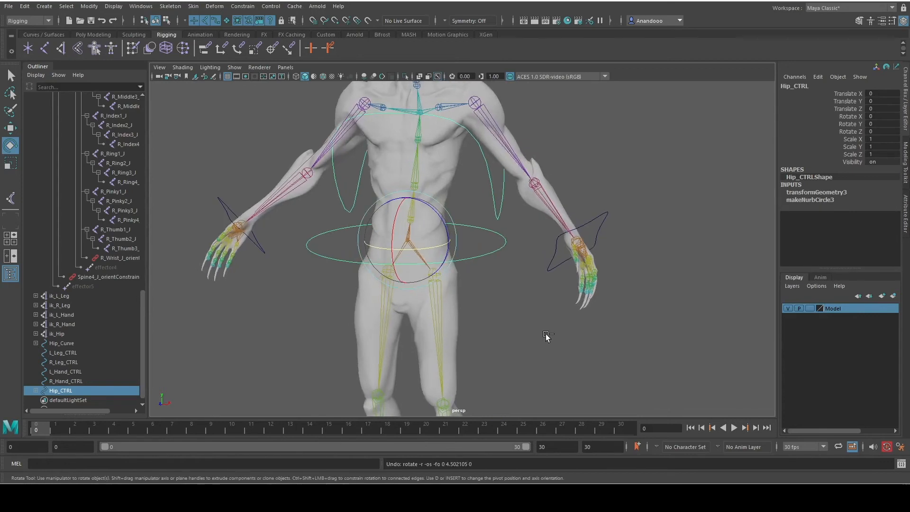
mouse_move(431, 248)
left_mouse_down()
mouse_move(387, 255)
mouse_move(435, 253)
left_mouse_up()
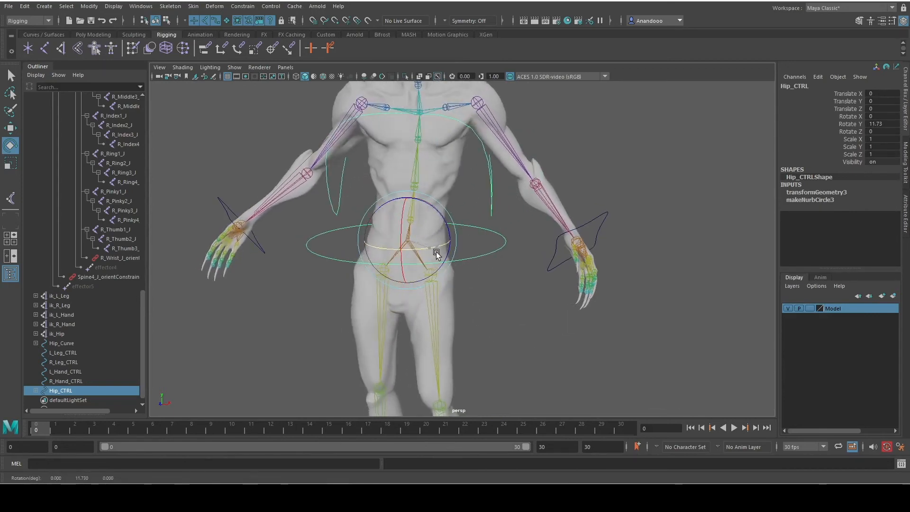
key("ctrl+z")
Step: Try twisting Chest_CTRL around its Y axis, and undo the rotation
left_click(497, 208)
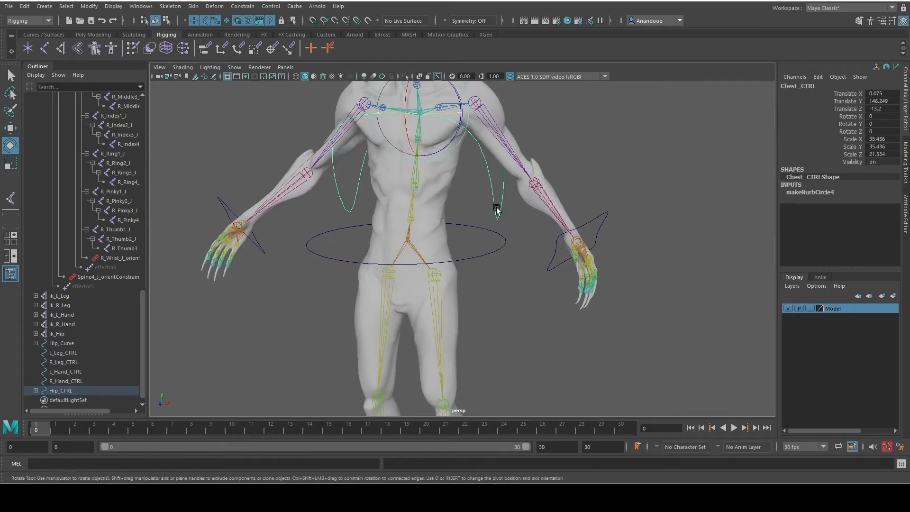
mouse_move(439, 120)
left_mouse_down()
mouse_move(458, 127)
mouse_move(430, 133)
left_mouse_up()
key("ctrl+z")
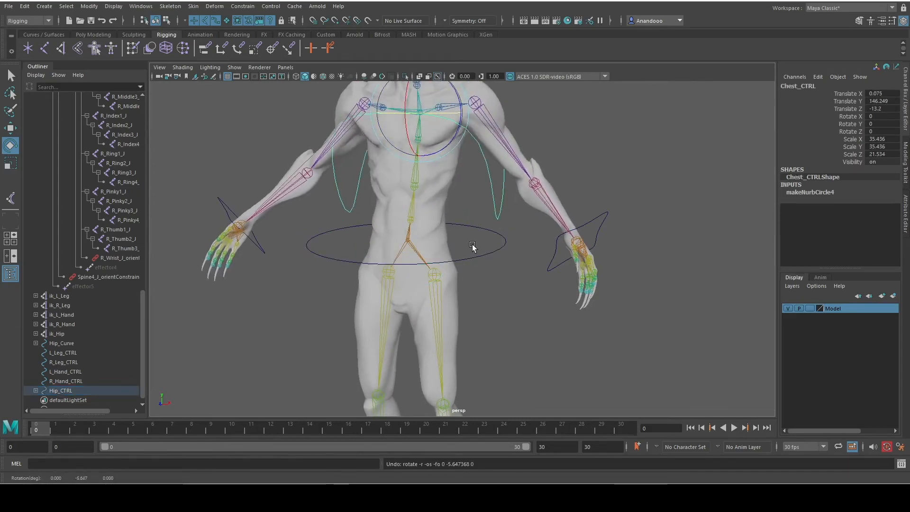
Step: Test moving Hip_CTRL and Chest_CTRL vertically, undoing each trial move
left_click(482, 229)
key("w")
left_click_drag(411, 214, 417, 278)
key("ctrl+z")
key("ctrl+z")
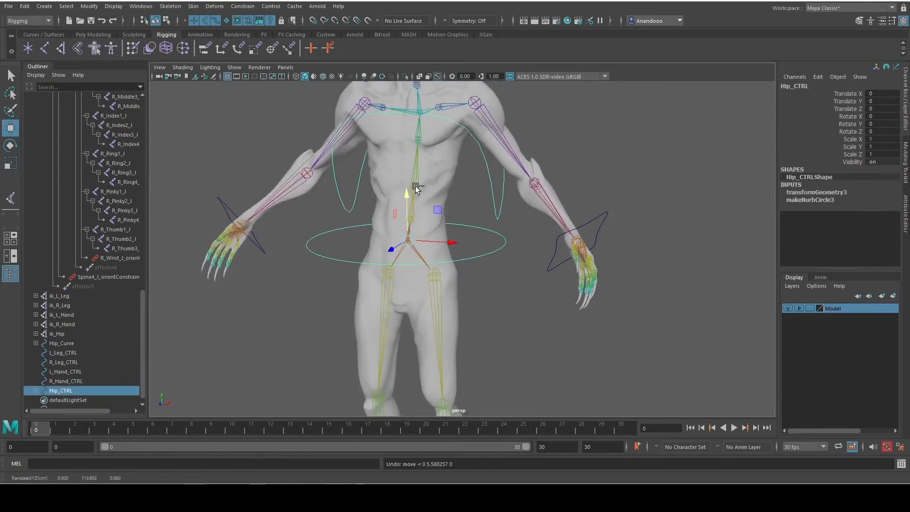
left_click(418, 114)
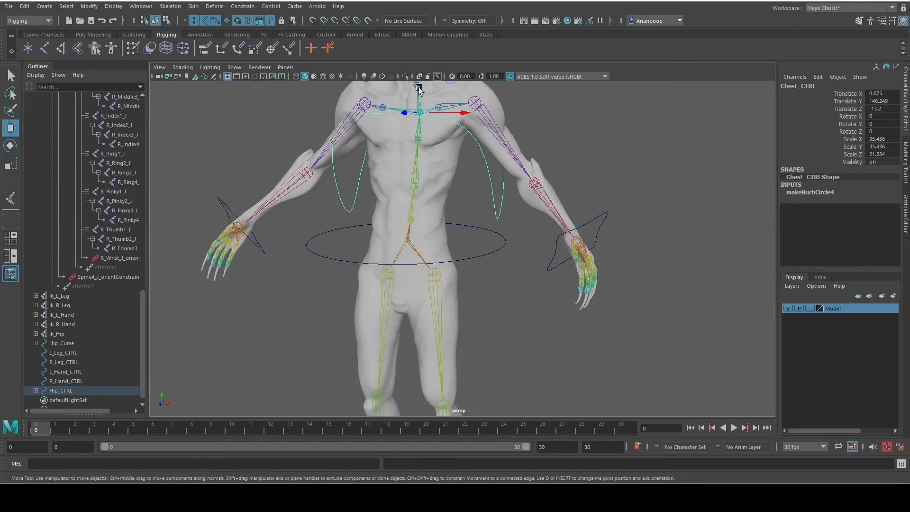
left_click_drag(418, 114, 423, 87)
key("ctrl+z")
mouse_move(632, 173)
left_mouse_down("alt")
mouse_move(553, 193)
mouse_move(640, 185)
mouse_move(601, 169)
mouse_move(621, 166)
left_mouse_up("alt")
middle_click_drag(622, 167, 579, 252, "alt")
middle_click_drag(581, 204, 537, 250, "alt")
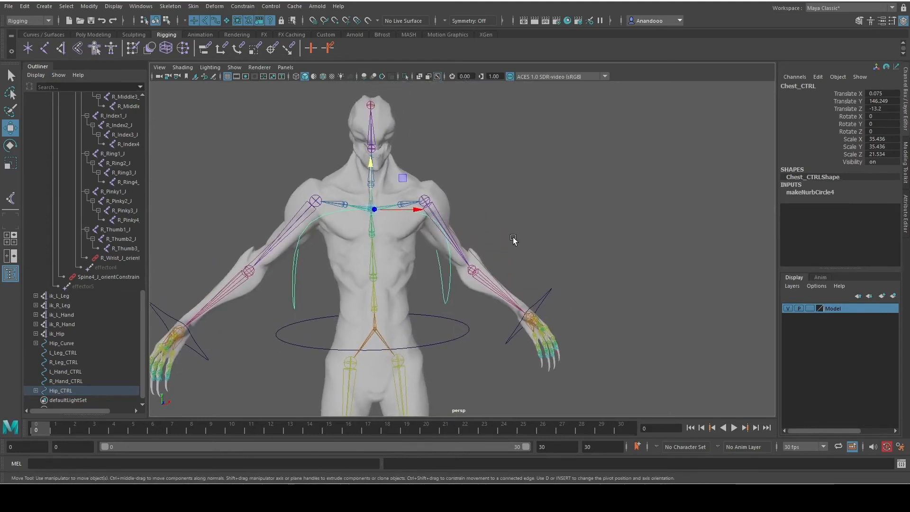
left_click_drag(513, 239, 494, 236, "alt")
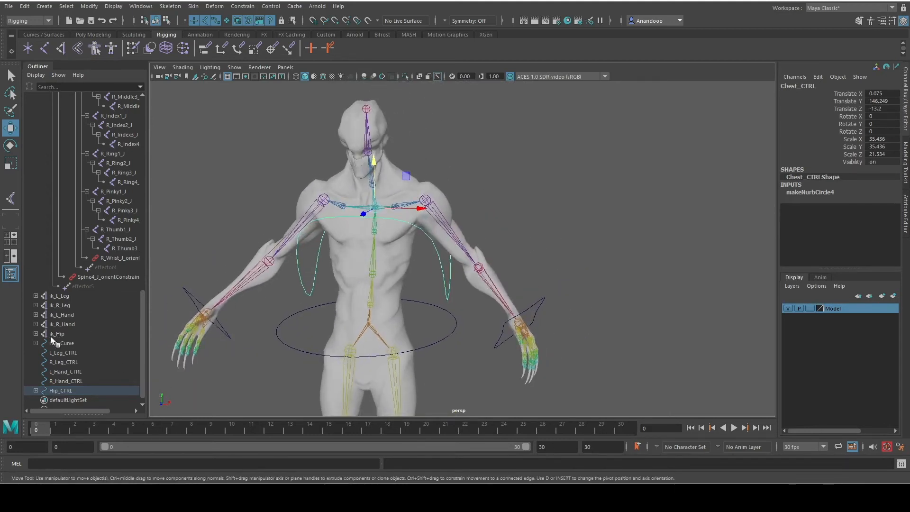
left_click_drag(432, 134, 599, 135, "alt")
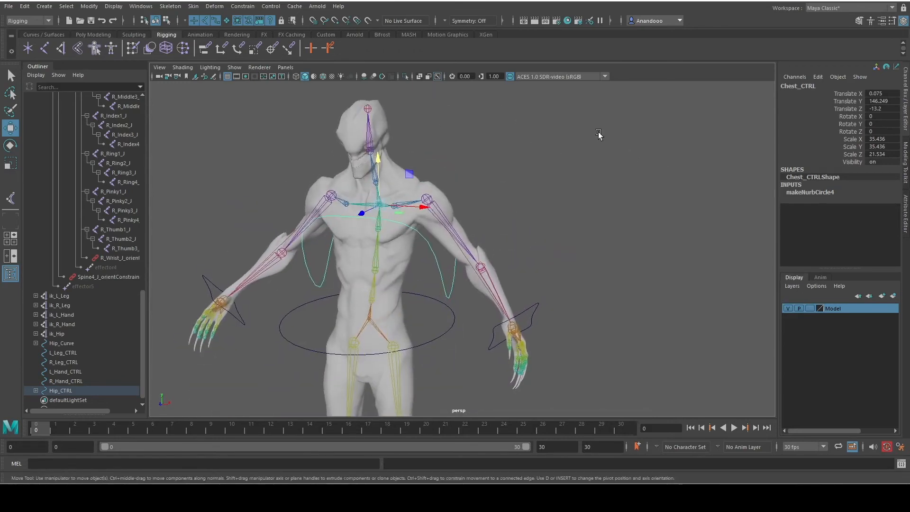
Step: Create a NURBS circle, scale it uniformly to about 16, and raise it to head height at about 167 in Translate Y
left_click(44, 7)
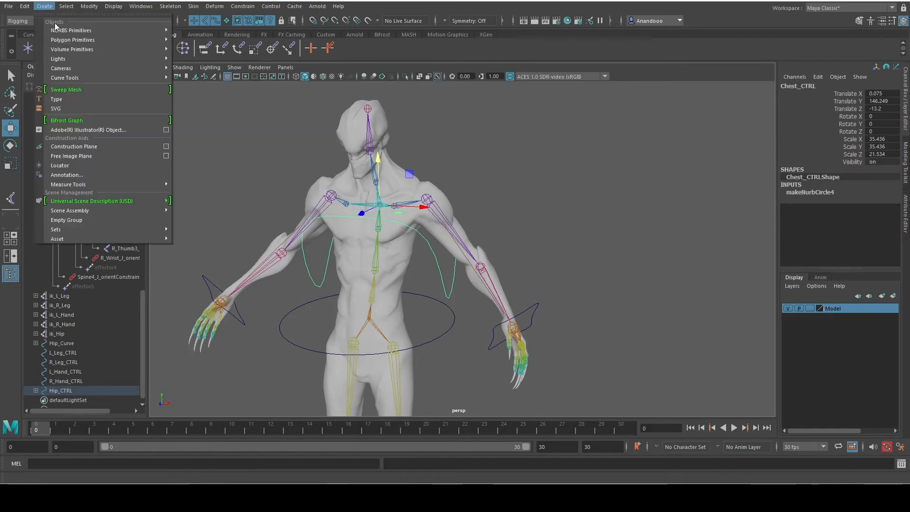
mouse_move(114, 30)
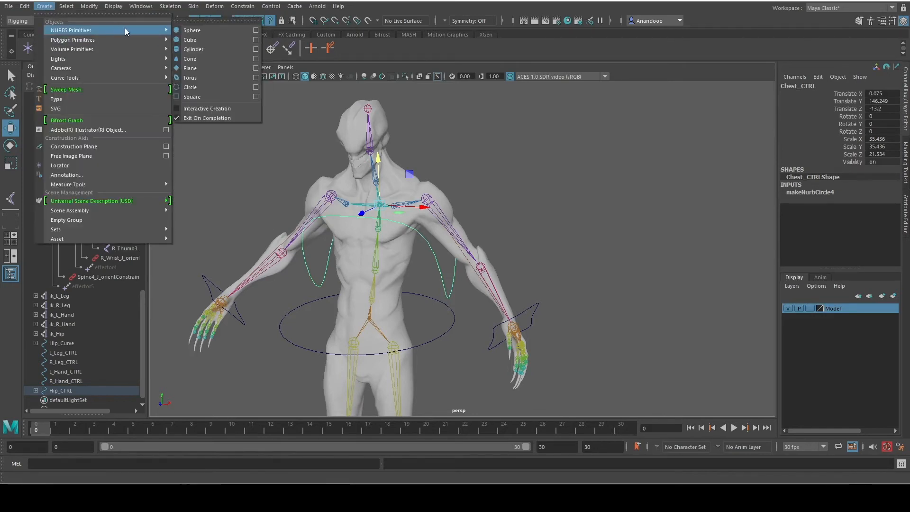
left_click(211, 91)
scroll(393, 247, "down", 5)
key("r")
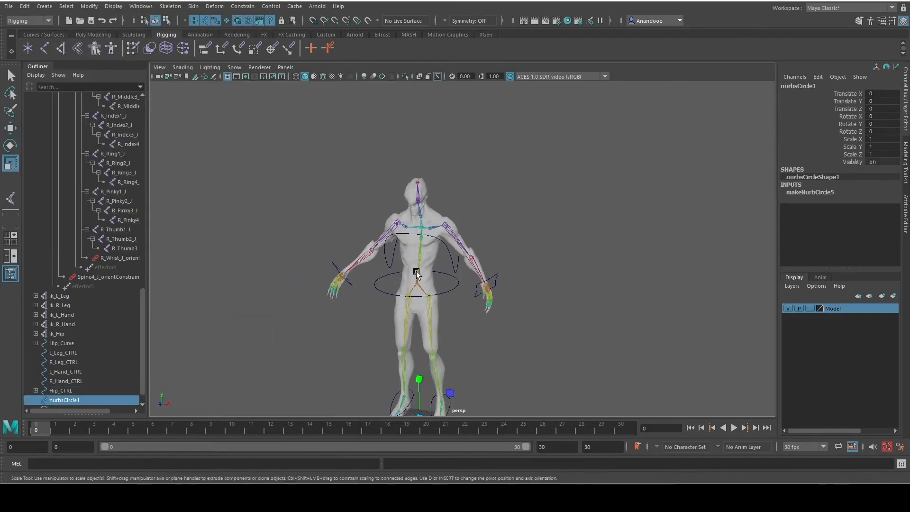
middle_click_drag(443, 412, 452, 367, "alt")
mouse_move(430, 381)
left_mouse_down()
mouse_move(456, 378)
mouse_move(441, 379)
left_mouse_up()
key("w")
left_click_drag(424, 336, 448, 110)
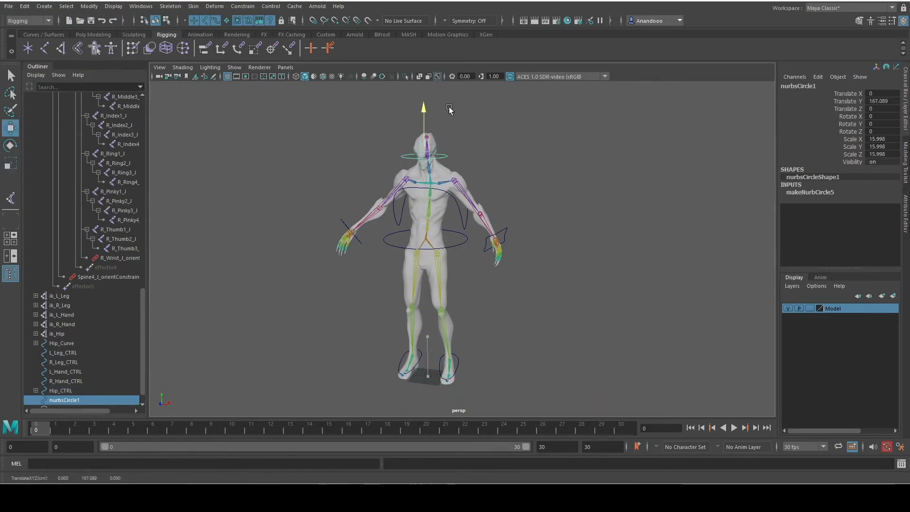
Step: Snap the new head circle's position onto the head joint at the base of the skull, temporarily hiding the Model layer
left_click(789, 308)
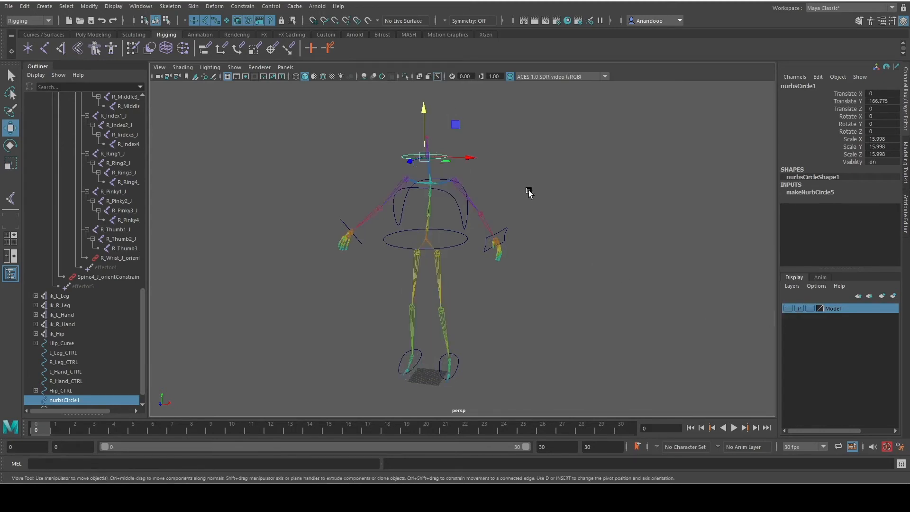
scroll(529, 193, "up", 4)
middle_click_drag(542, 183, 538, 246, "alt")
scroll(537, 246, "up", 4)
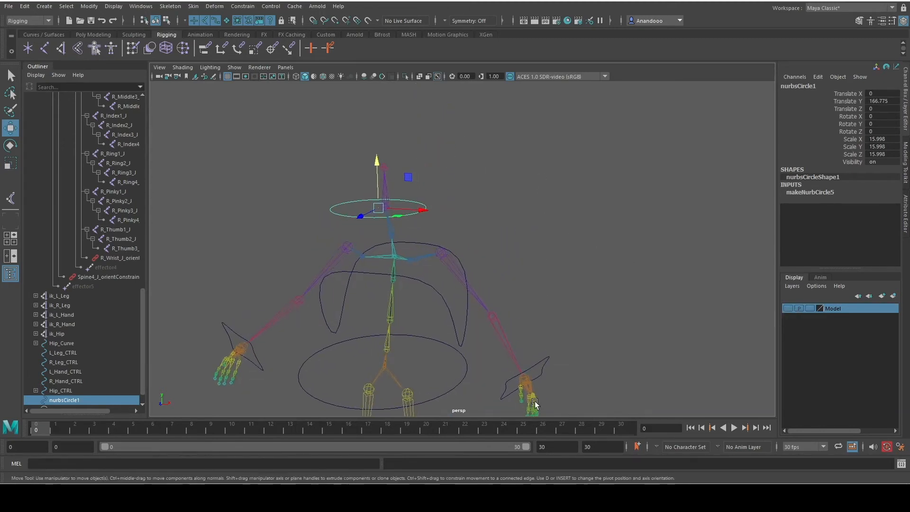
left_click(335, 21)
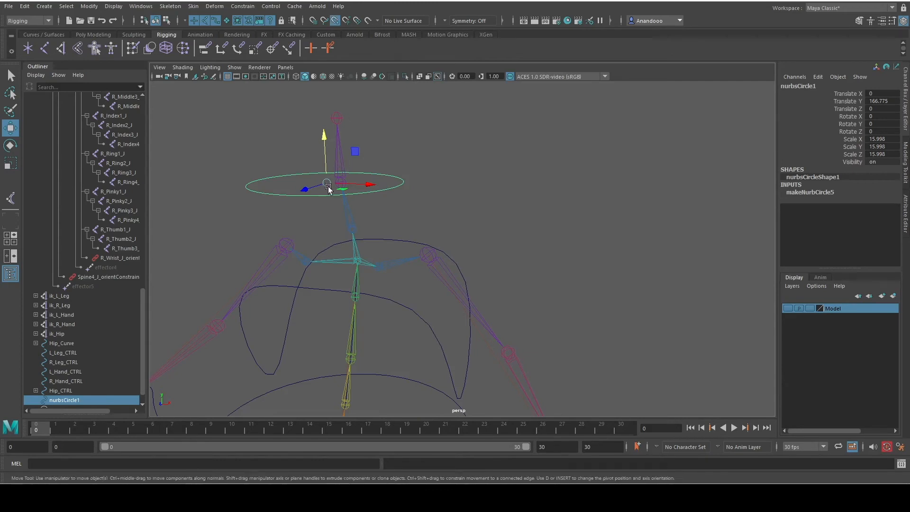
left_click_drag(328, 183, 340, 183)
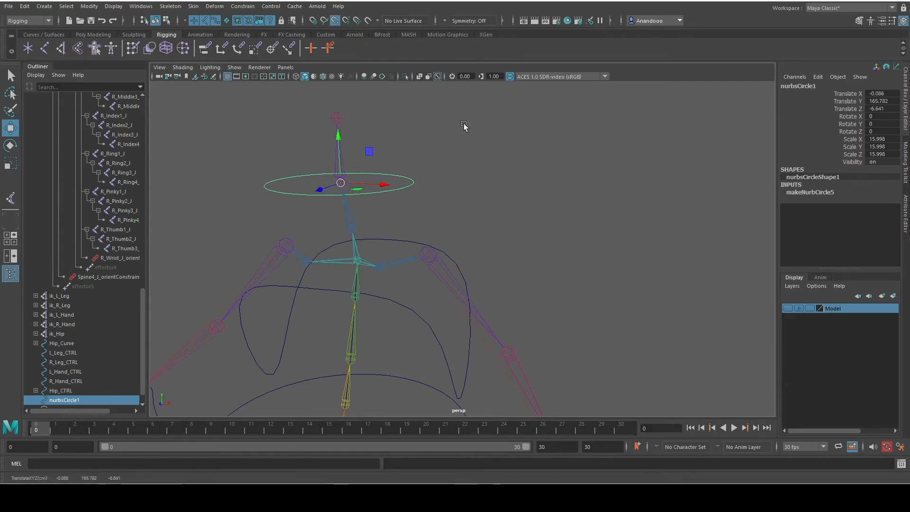
left_click(335, 21)
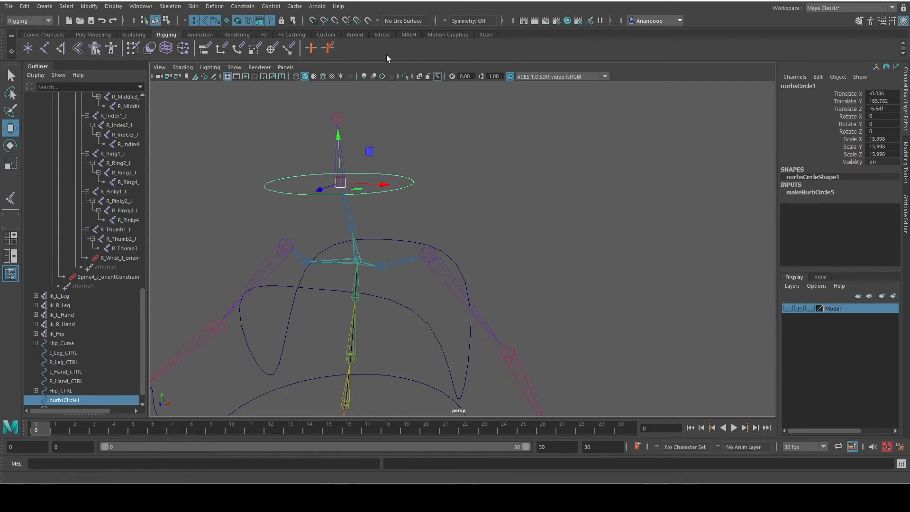
left_click(788, 309)
Step: Set the head circle's Rotate X to 90
key("e")
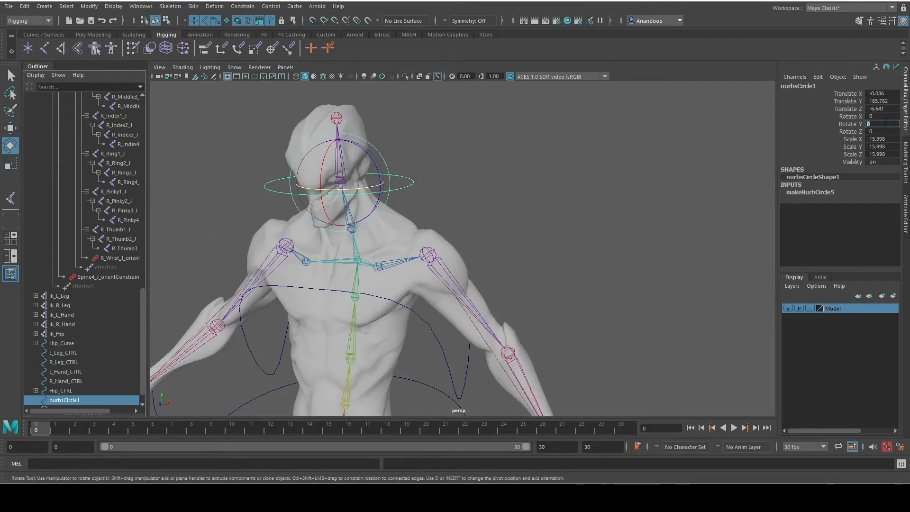
left_click(681, 163)
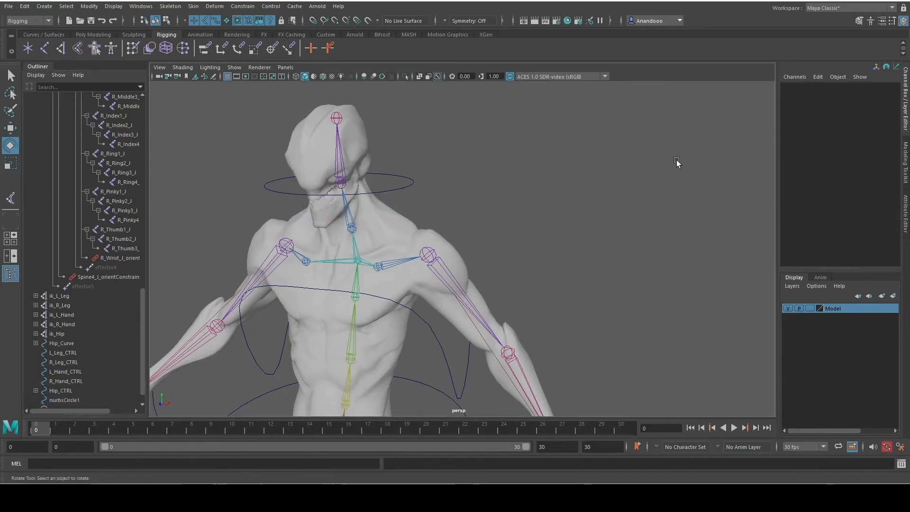
left_click_drag(681, 162, 477, 157, "alt")
left_click(419, 189)
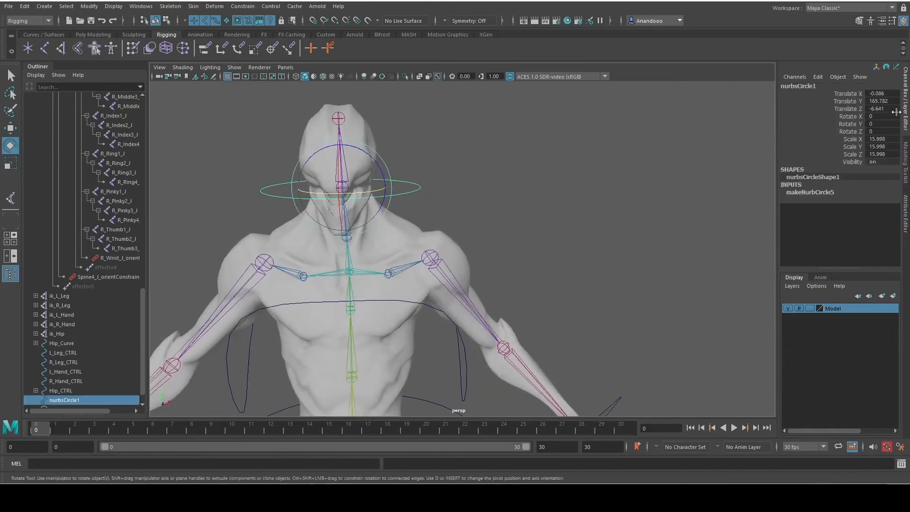
left_click(878, 115)
type("90")
key("Return")
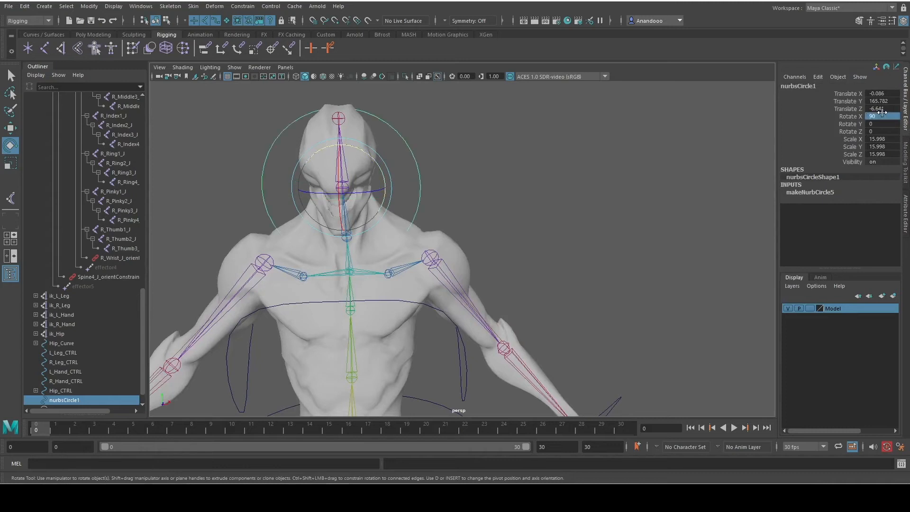
Step: Try 90 in the head circle's Rotate Z, reset it to 0, and set Rotate Y to 90
left_click(882, 131)
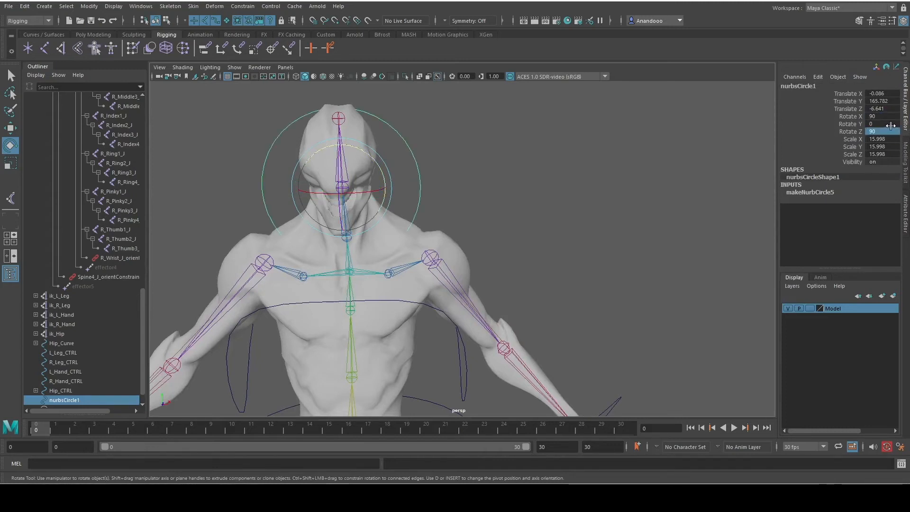
left_click_drag(481, 172, 811, 169, "alt")
left_click(882, 124)
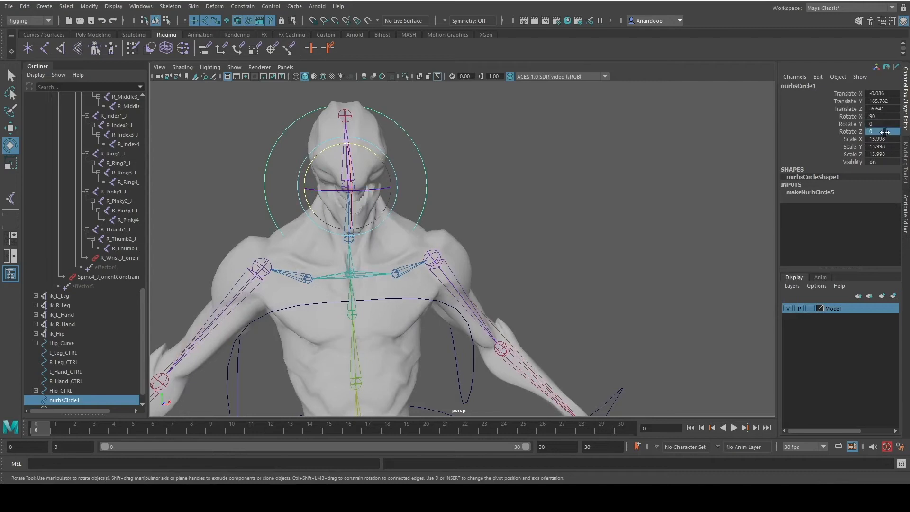
left_click(894, 125)
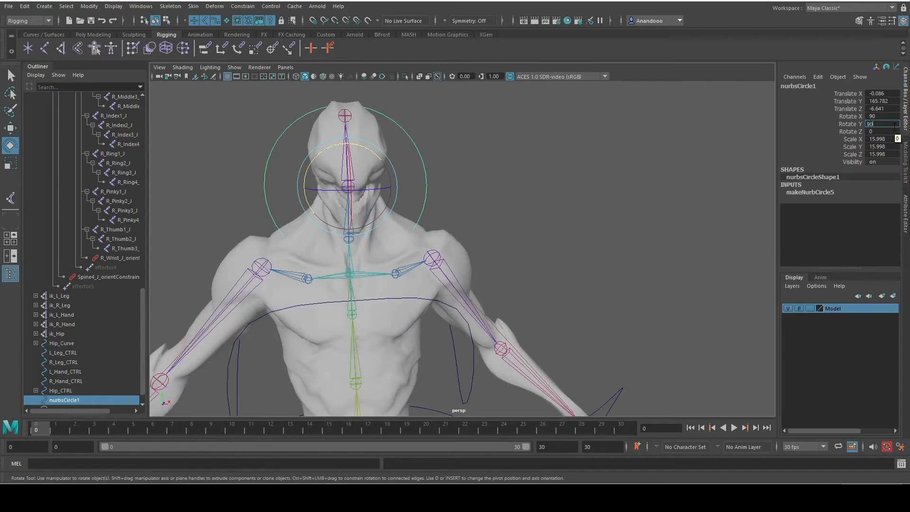
key("Return")
left_click_drag(205, 326, 363, 275, "alt")
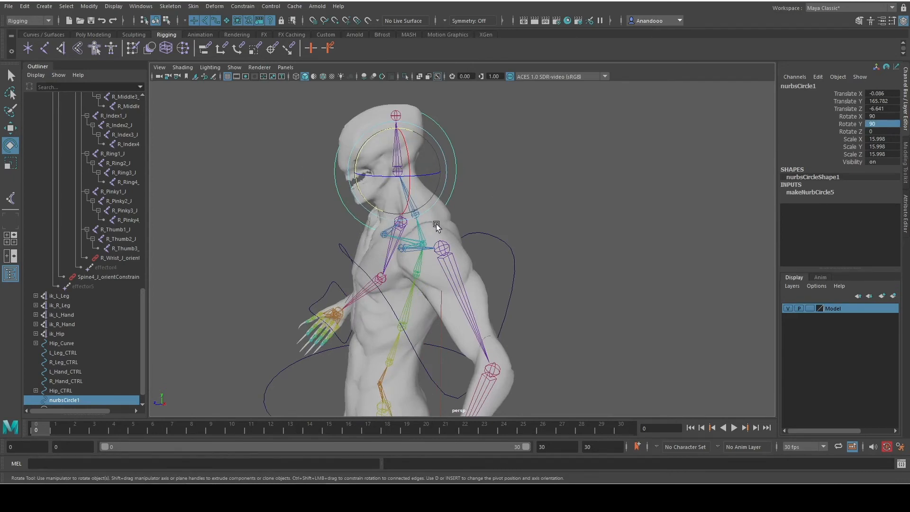
Step: Scale the head circle uniformly to about 17.8 and set its Rotate X and Rotate Y back to 0
key("r")
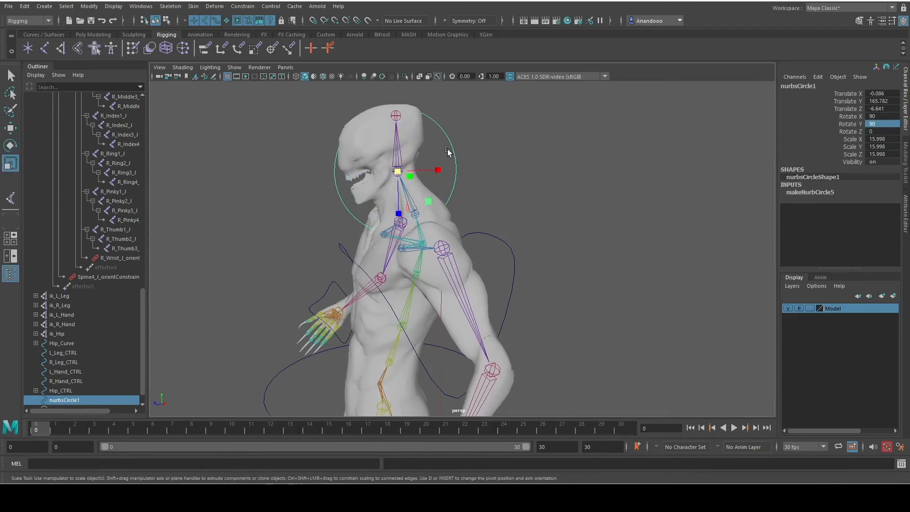
left_click_drag(401, 175, 409, 176)
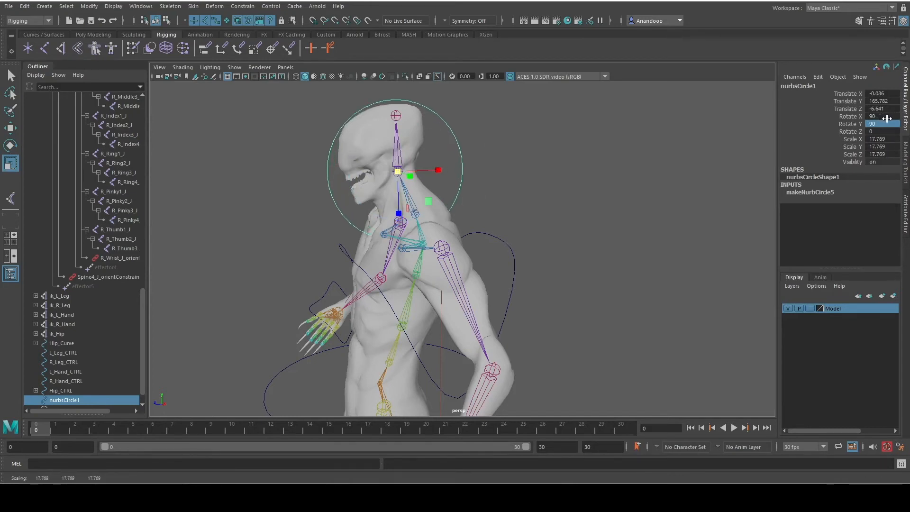
left_click_drag(886, 117, 888, 123)
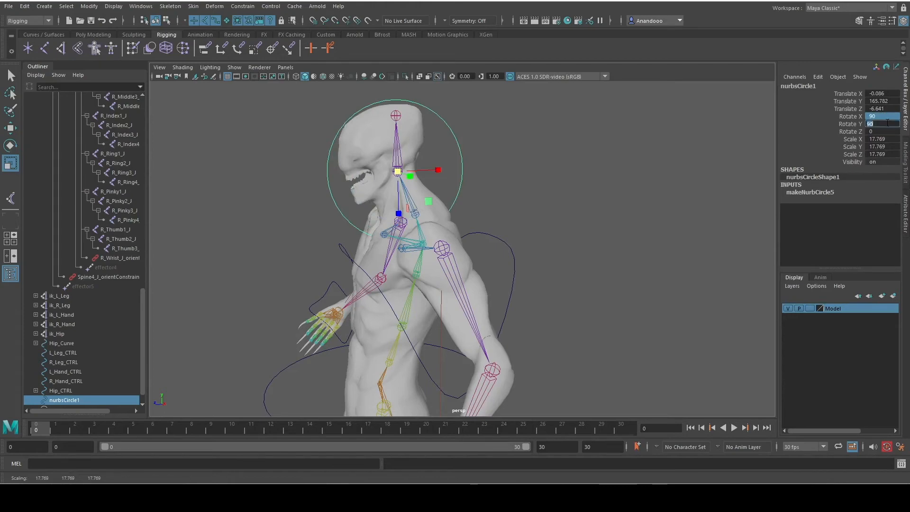
key("Return")
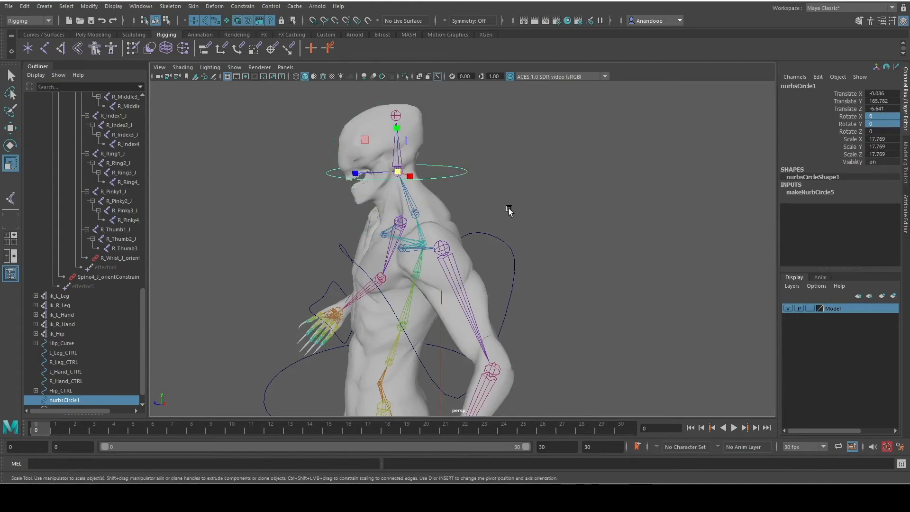
left_click_drag(507, 213, 601, 188, "alt")
Step: Compare the transform values of the head circle, Hip_CTRL and Chest_CTRL
left_click(597, 205)
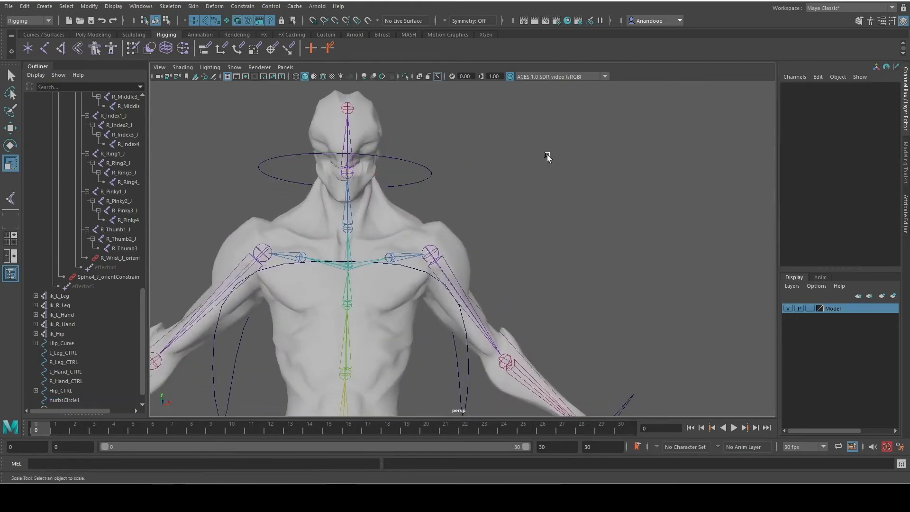
left_click_drag(546, 155, 529, 211, "alt")
left_click(419, 185)
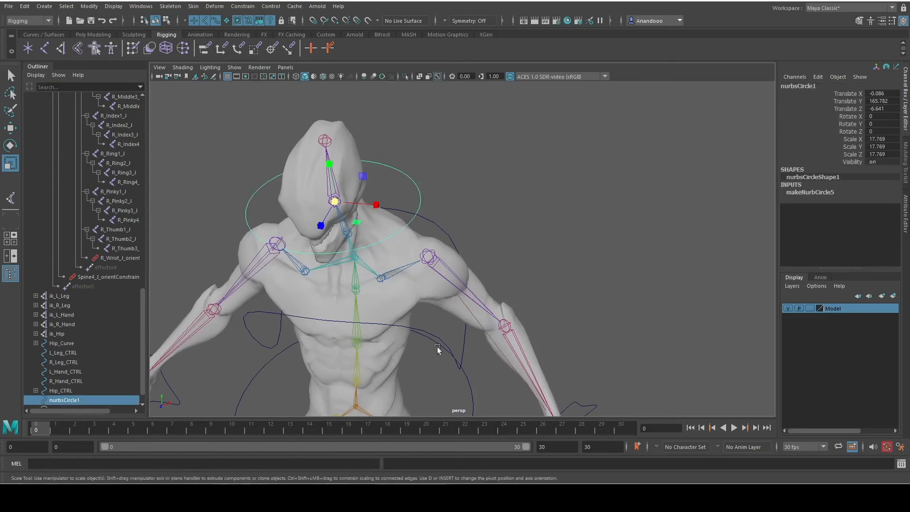
left_click(414, 332)
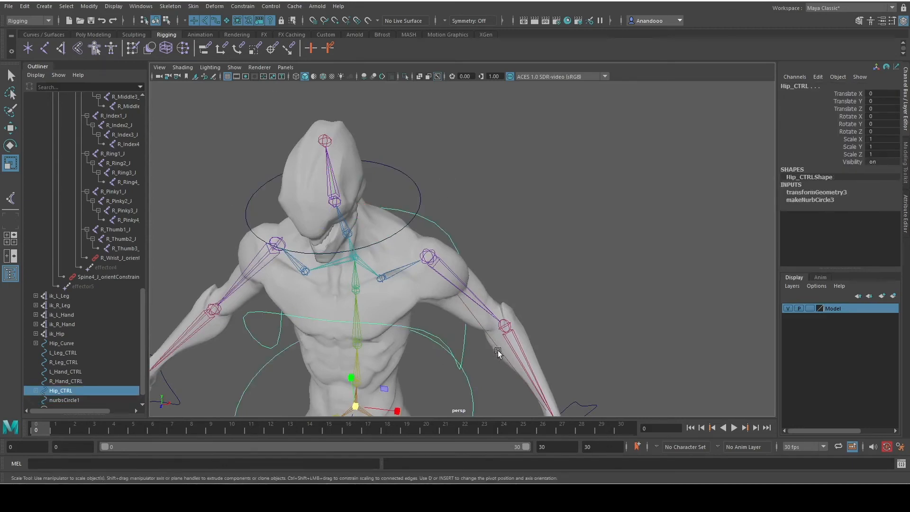
left_click(462, 345)
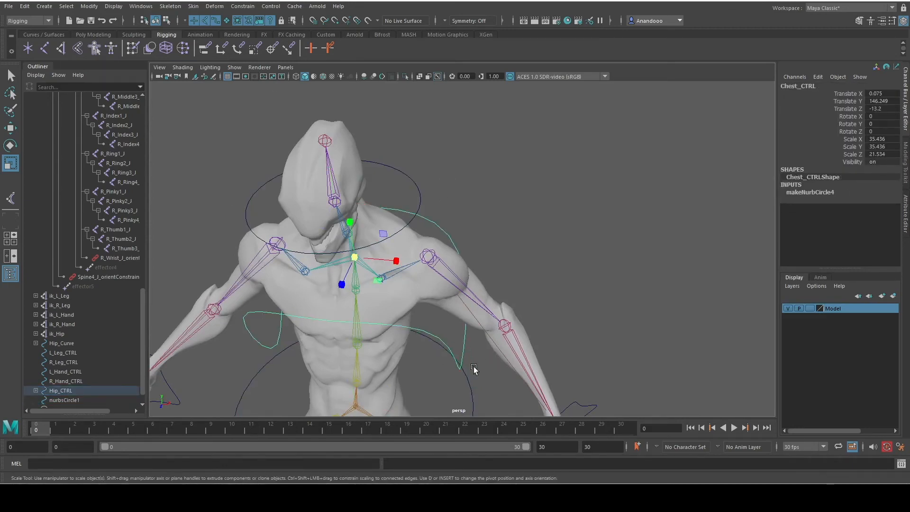
left_click_drag(510, 296, 559, 259, "alt")
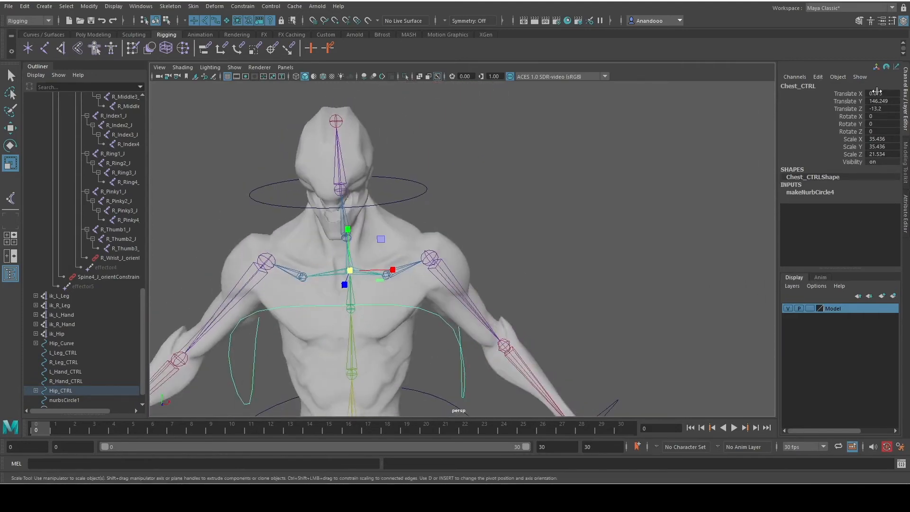
Step: Undo the head circle's edits and creation, and the parenting of Chest_CTRL under Hip_CTRL
key("ctrl+z")
key("ctrl+z")
key("ctrl+z")
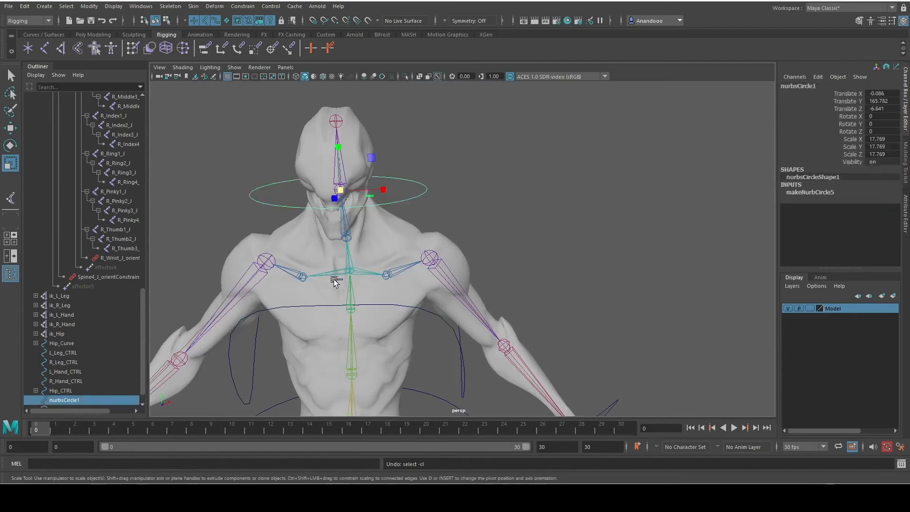
key("ctrl+z")
key("ctrl+z")
key("ctrl+z")
key("ctrl+z")
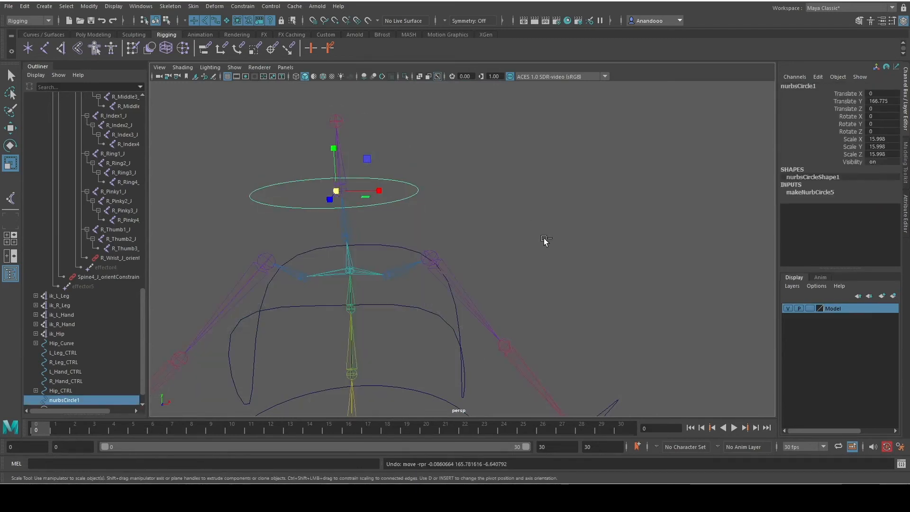
key("ctrl+z")
key("ctrl+z")
key("ctrl+z")
key("ctrl+z")
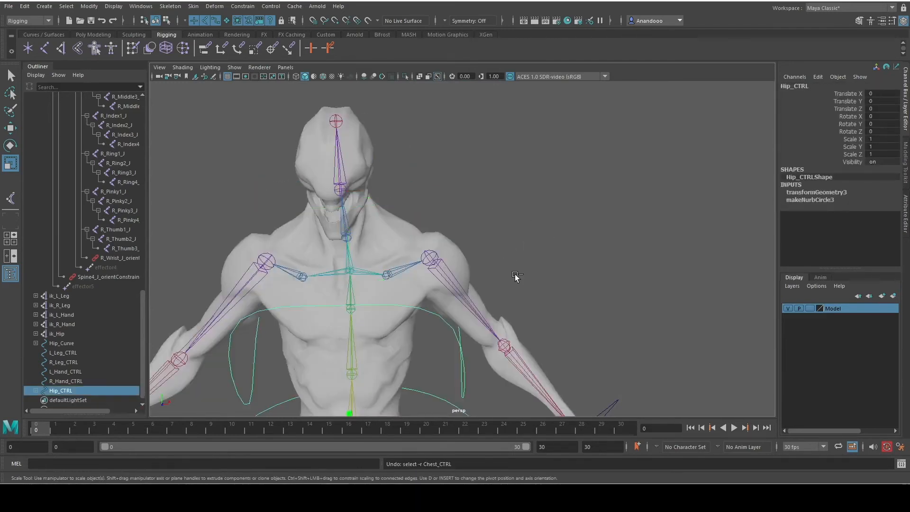
key("ctrl+z")
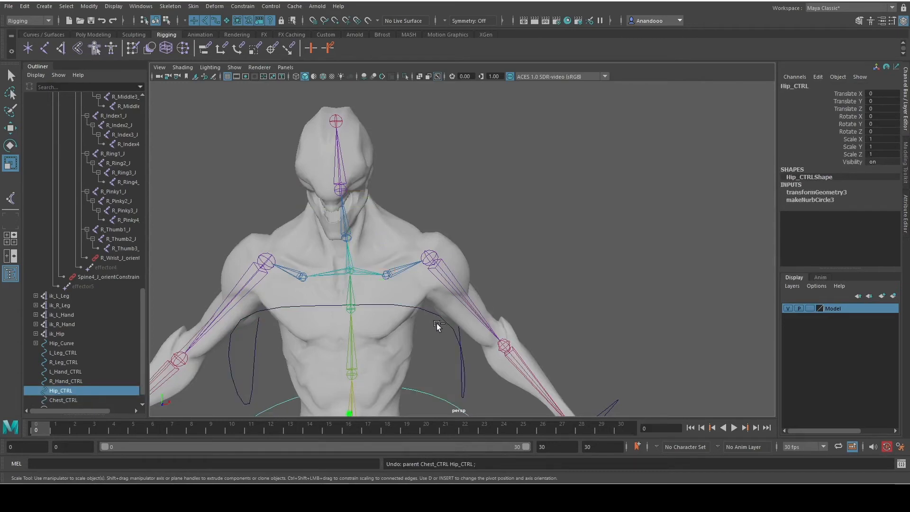
Step: Try manipulating Chest_CTRL, then undo the trial and step further back through the earlier chest control edits
left_click(424, 310)
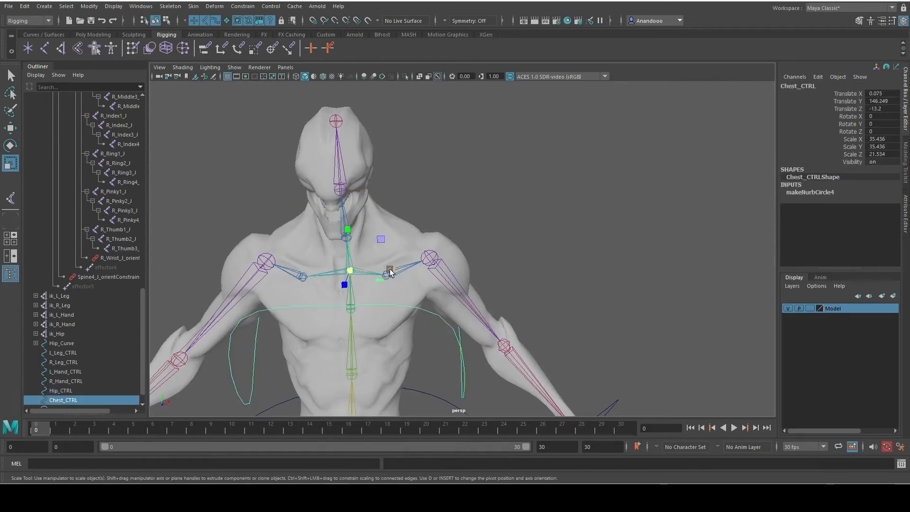
left_click_drag(389, 271, 361, 282)
key("e")
key("ctrl+z")
key("ctrl+z")
key("ctrl+z")
key("ctrl+z")
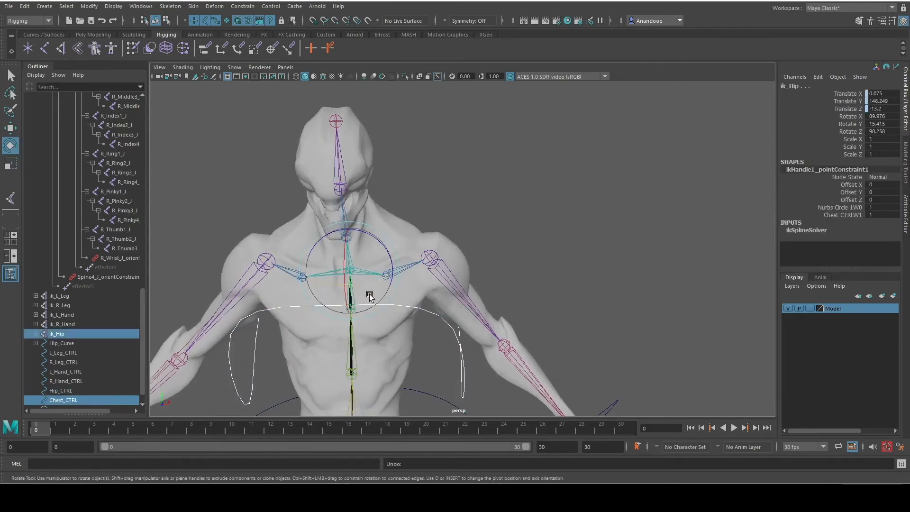
key("ctrl+z")
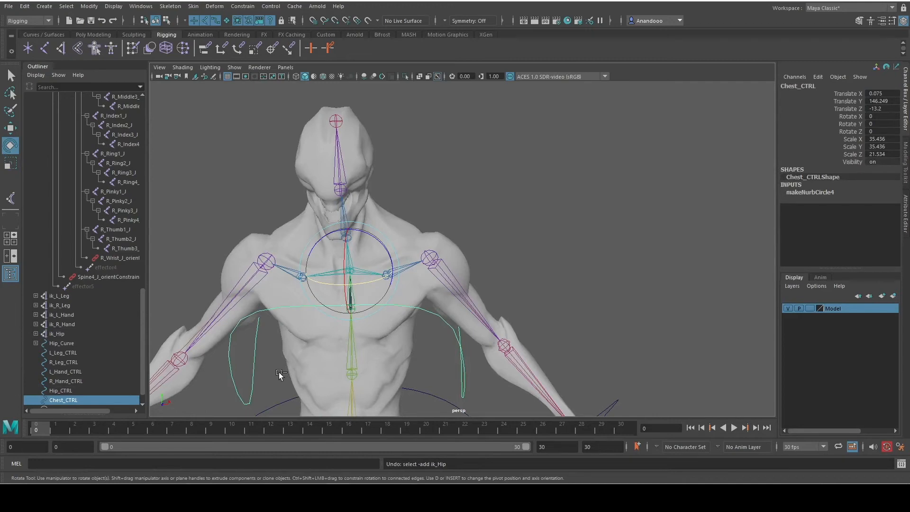
key("ctrl+z")
Step: Test rotating Chest_CTRL around its Y axis, undoing the trial rotations and the orient constraint on Spine4_J
key("space")
left_click_drag(552, 302, 556, 296)
middle_click_drag(555, 294, 609, 214, "alt")
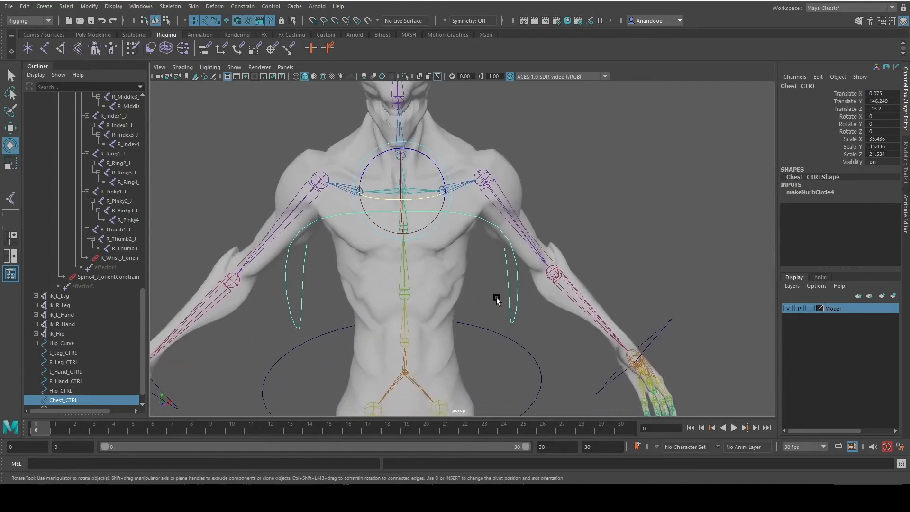
left_click_drag(422, 197, 435, 195)
key("ctrl+z")
key("ctrl+z")
key("ctrl+z")
key("ctrl+z")
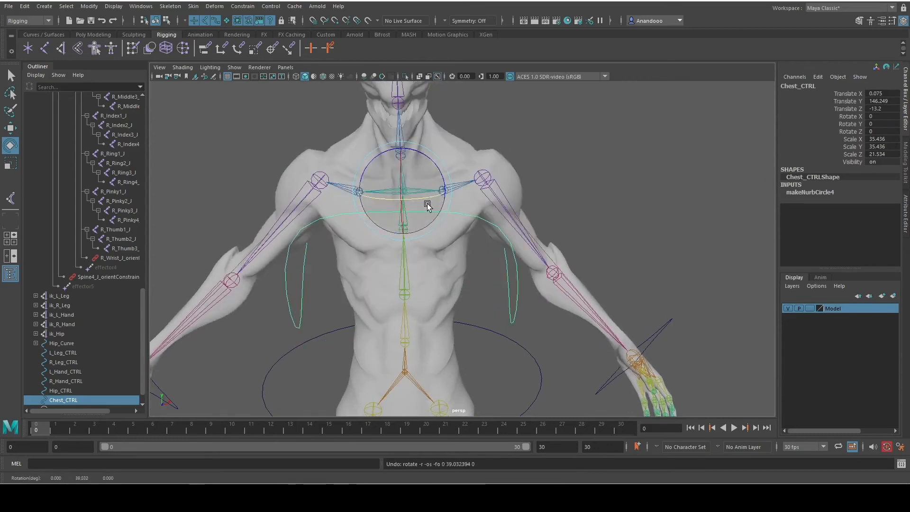
key("ctrl+z")
key("ctrl+z")
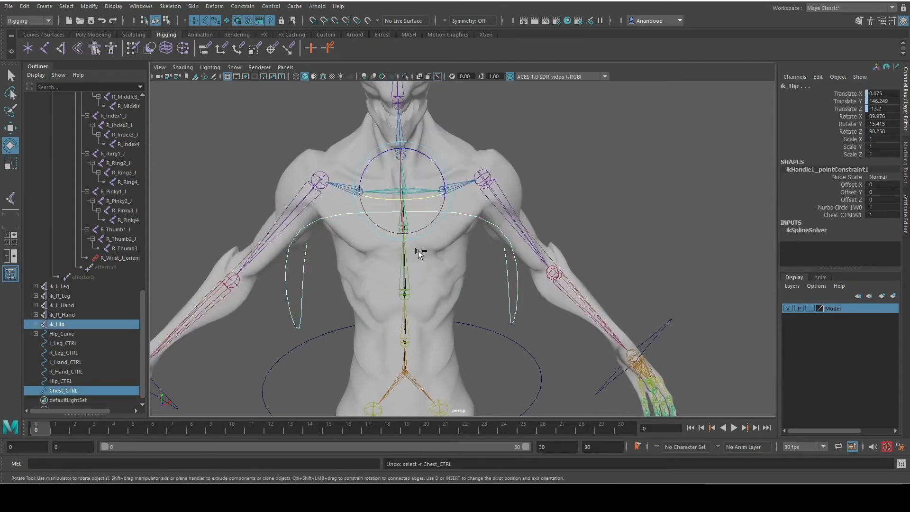
mouse_move(415, 197)
left_mouse_down()
mouse_move(437, 197)
mouse_move(408, 205)
left_mouse_up()
key("ctrl+z")
Step: Freeze the transformations of Chest_CTRL
left_click(594, 175)
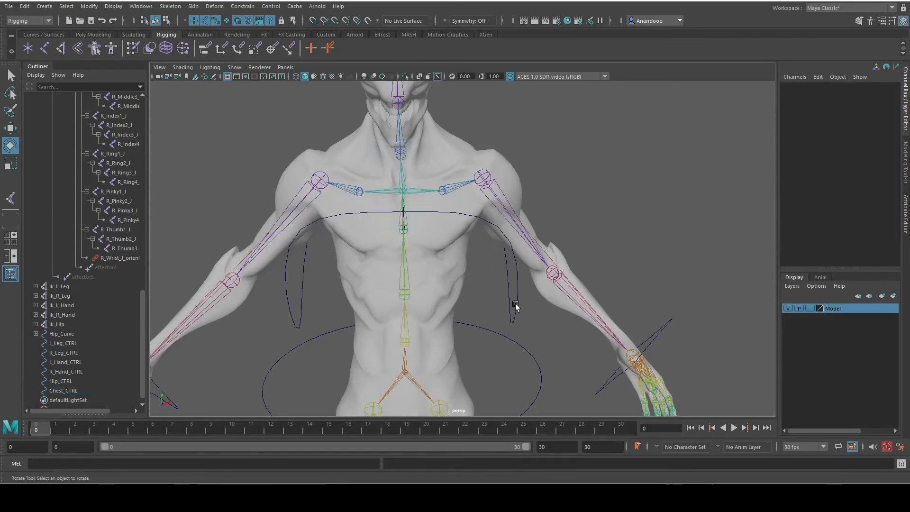
left_click_drag(507, 309, 506, 311)
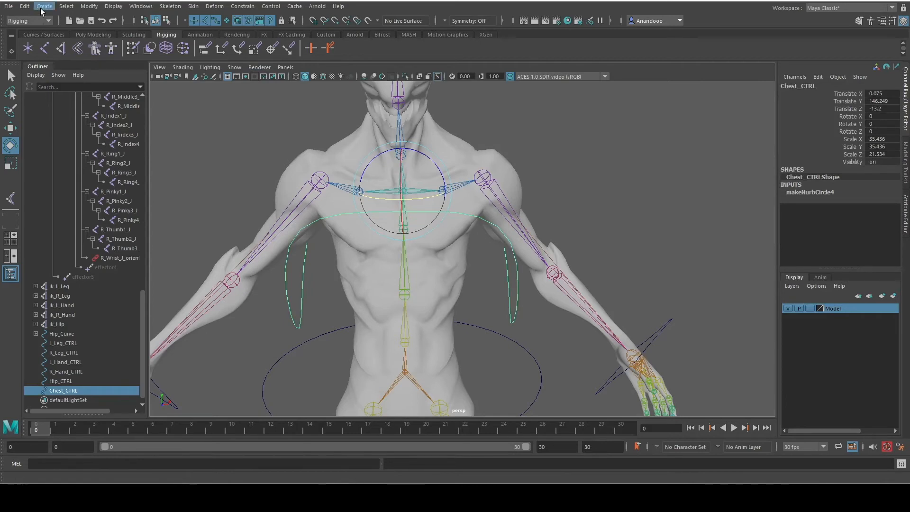
left_click(89, 6)
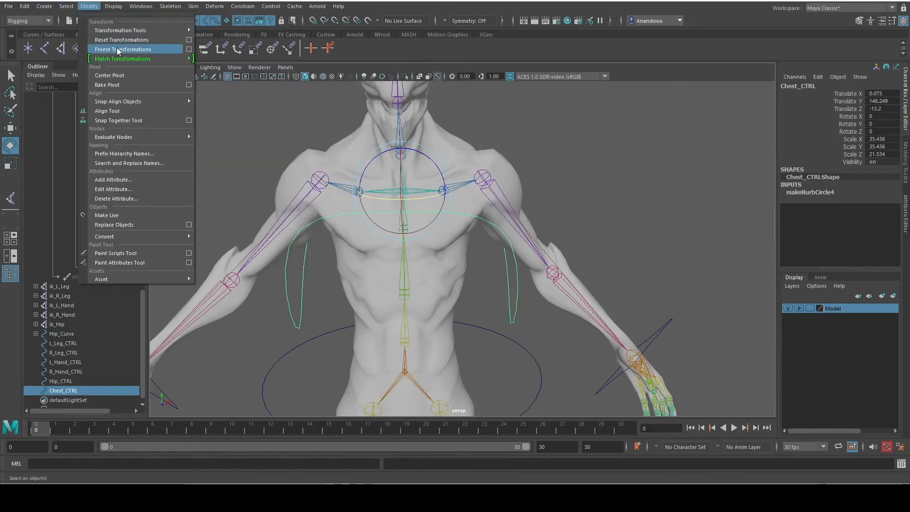
left_click(128, 45)
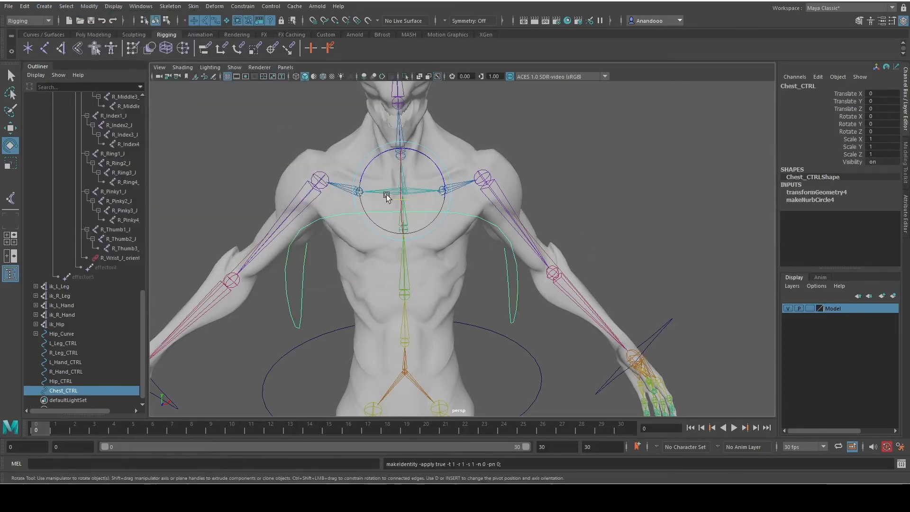
Step: Point-constrain the ik_Hip handle to Chest_CTRL
left_click(576, 194)
left_click(514, 301)
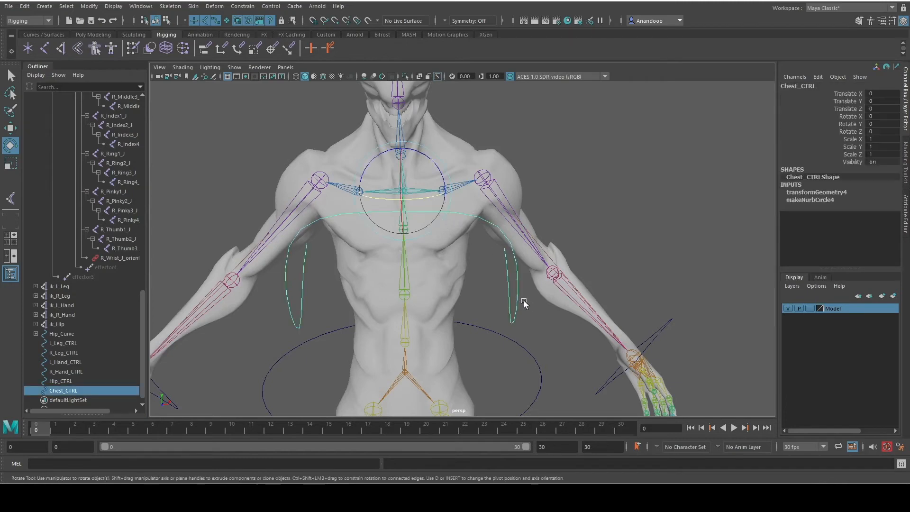
key("q")
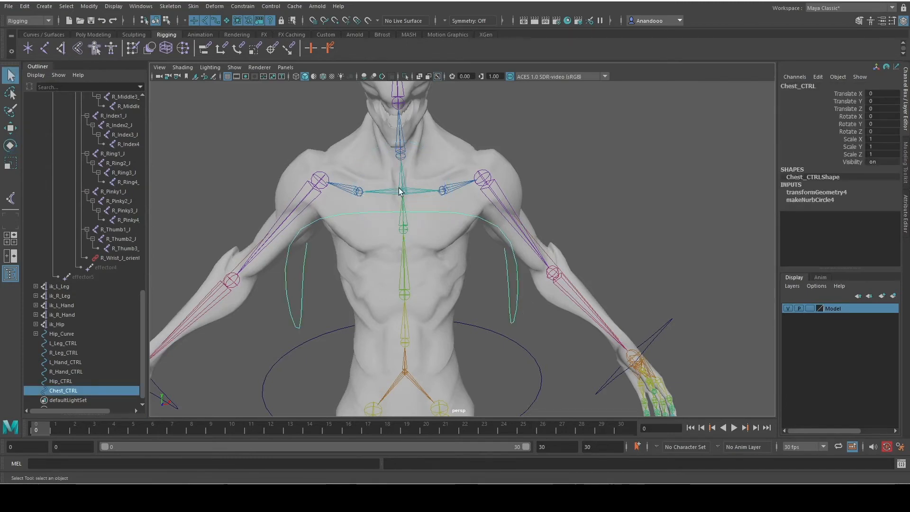
left_click(408, 209, "shift")
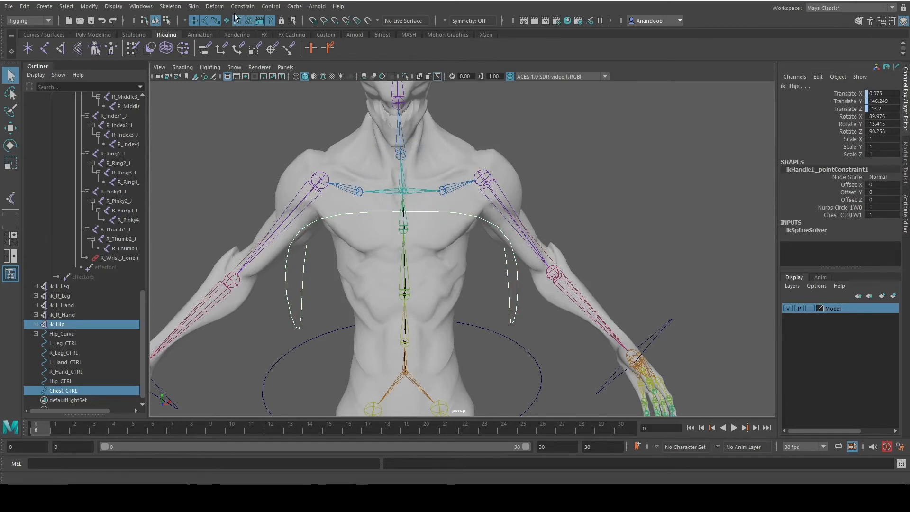
left_click(254, 6)
left_click(259, 30)
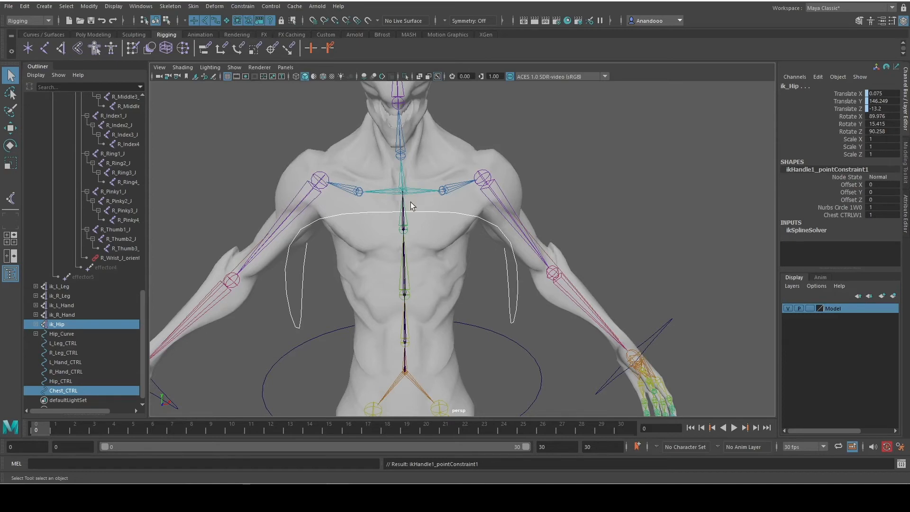
Step: Orient-constrain Spine4_J to Chest_CTRL with Maintain offset on, all axes and a weight of 1
left_click(505, 314)
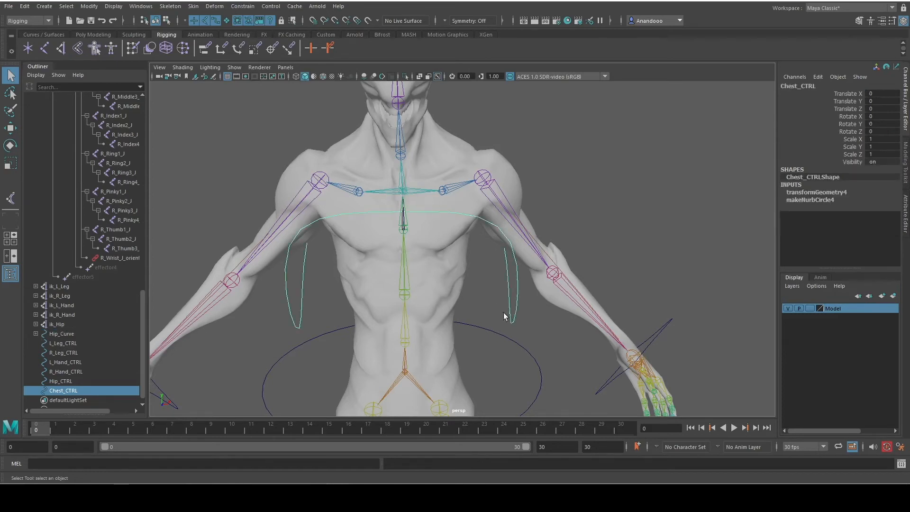
left_click(400, 195, "shift")
left_click(243, 6)
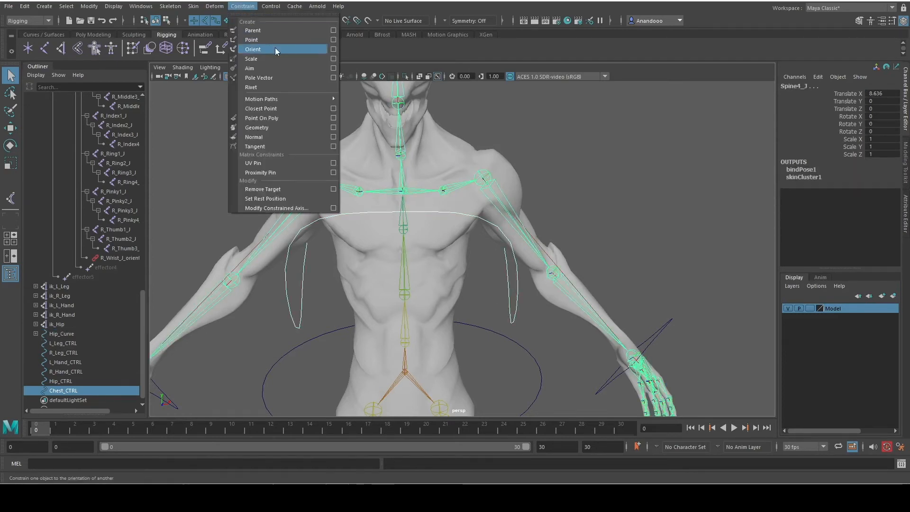
left_click(335, 50)
left_click(738, 287)
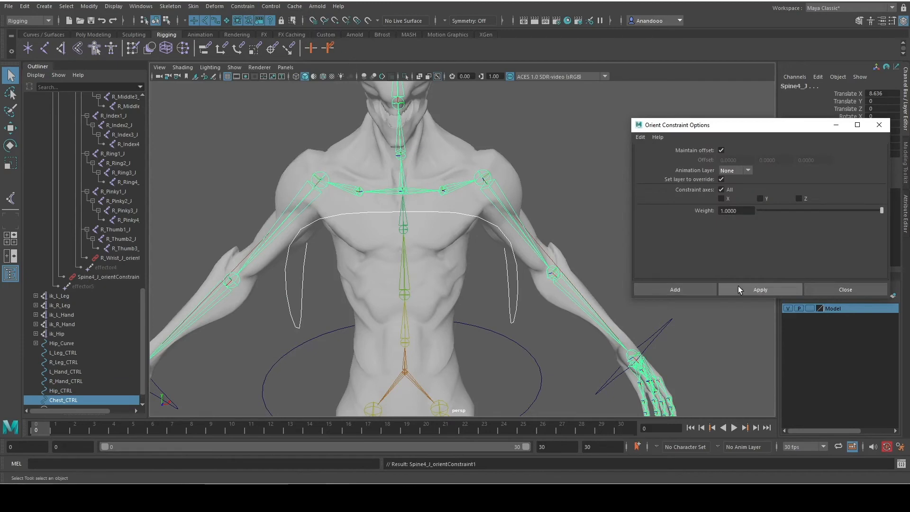
left_click(829, 291)
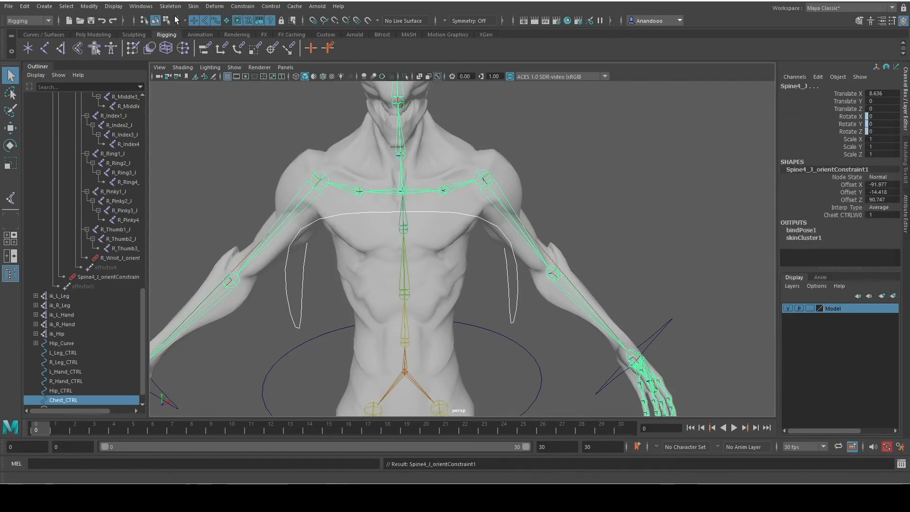
Step: Load Chest_CTRL as the source and ik_Hip as the target in the Connection Editor
left_click(140, 6)
mouse_move(178, 42)
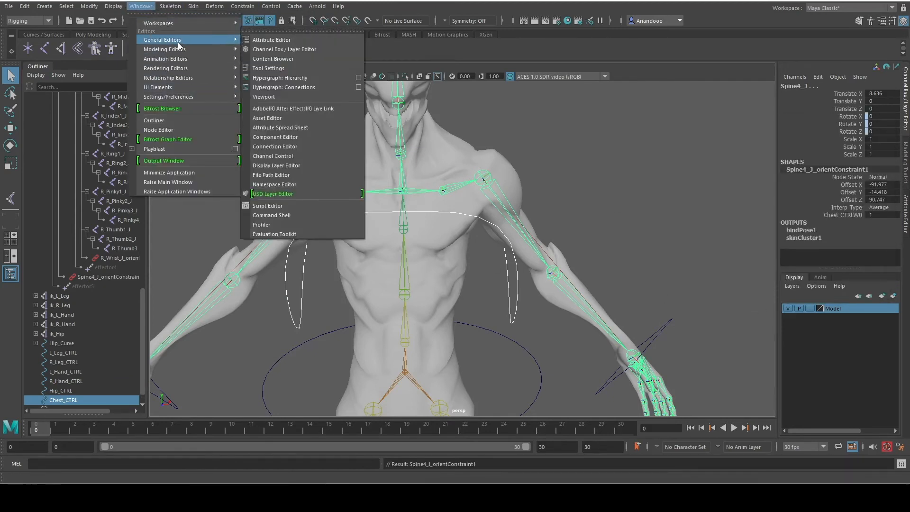
left_click(295, 146)
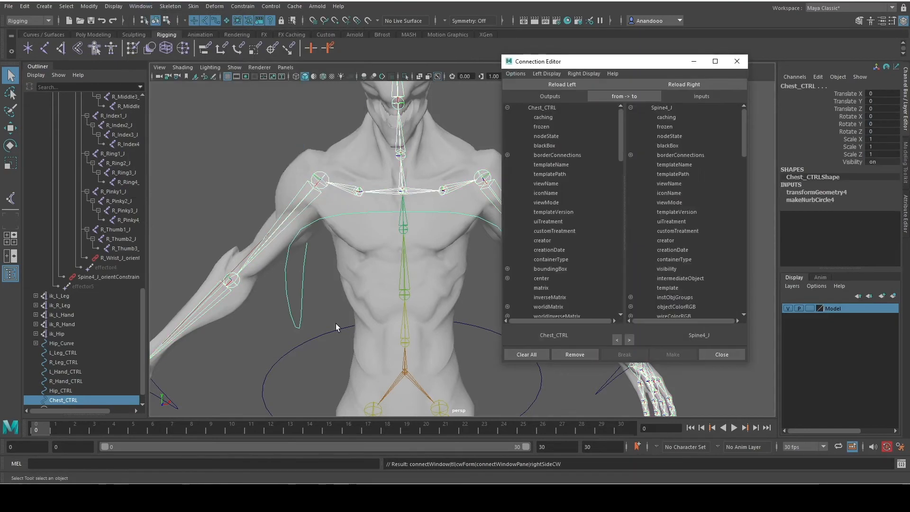
left_click(307, 309)
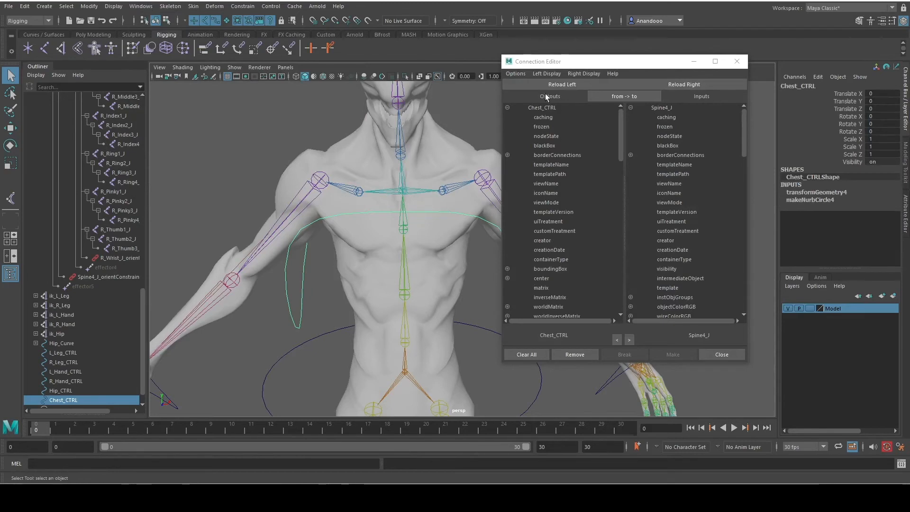
left_click(574, 81)
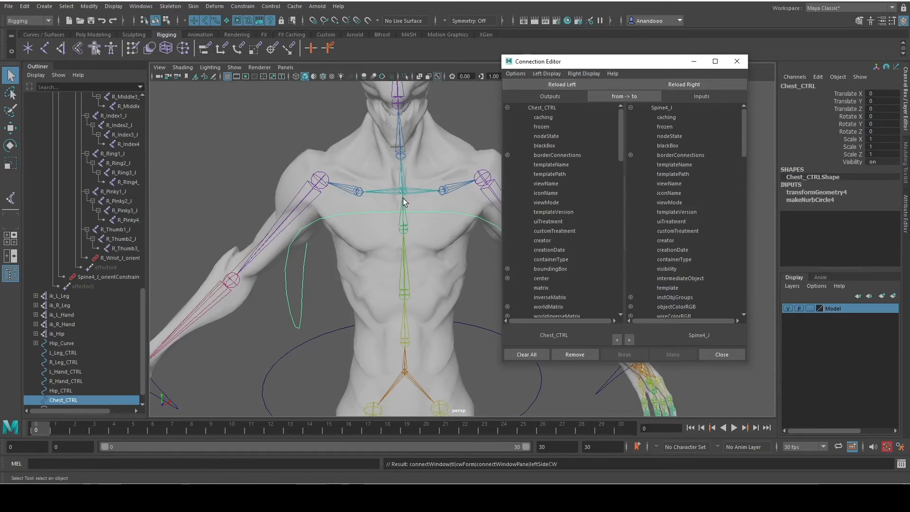
left_click(66, 334)
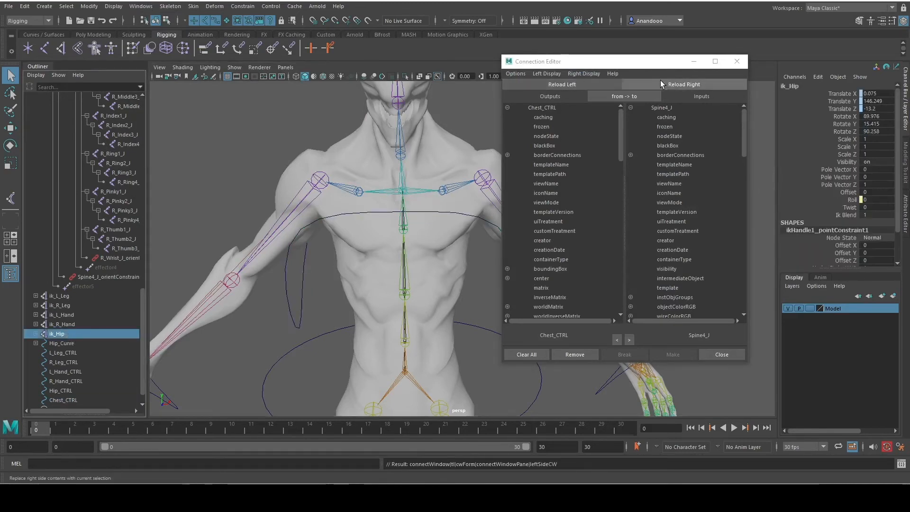
left_click(678, 84)
Step: Connect Chest_CTRL's rotateY attribute to ik_Hip's twist attribute and close the Connection Editor
scroll(689, 220, "down", 10)
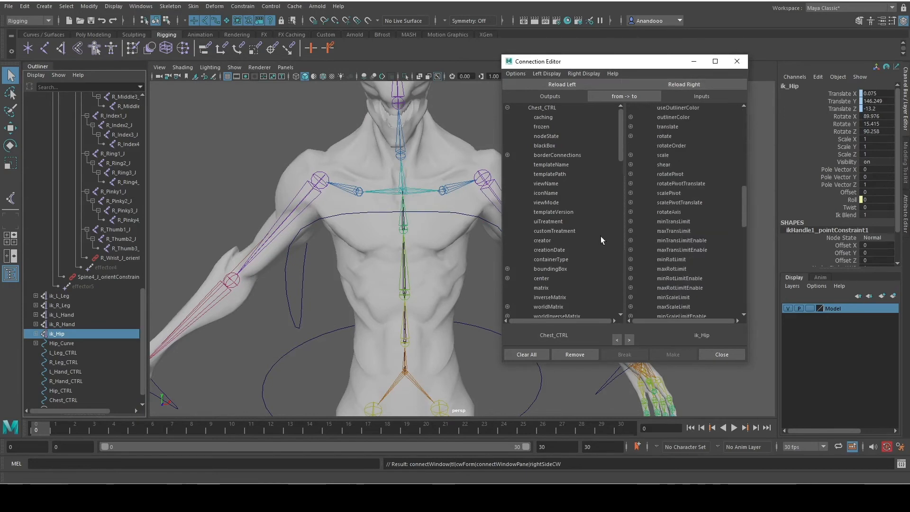
scroll(547, 254, "down", 12)
scroll(540, 250, "up", 3)
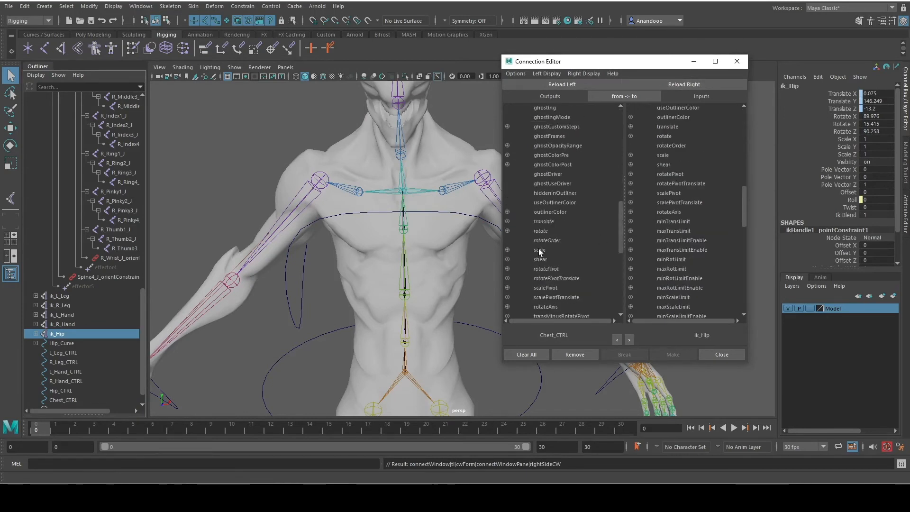
left_click(507, 231)
left_click(550, 250)
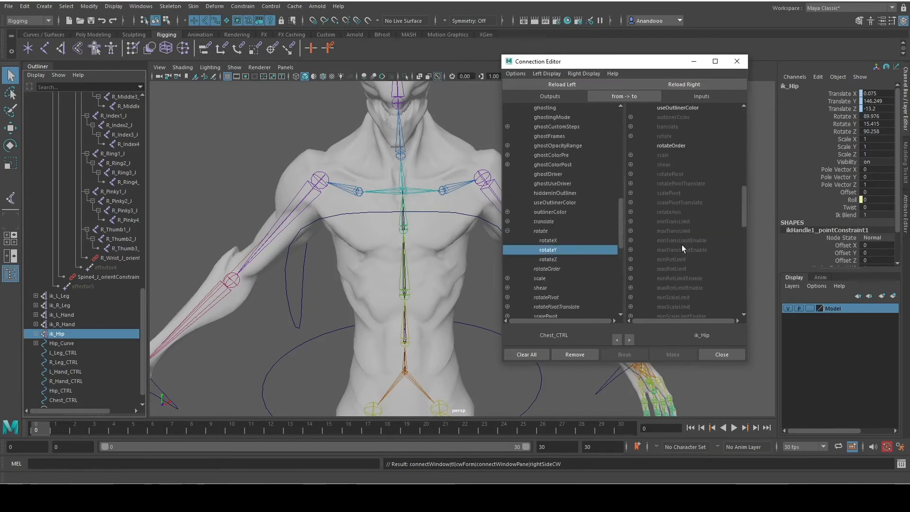
scroll(681, 245, "down", 10)
left_click(670, 176)
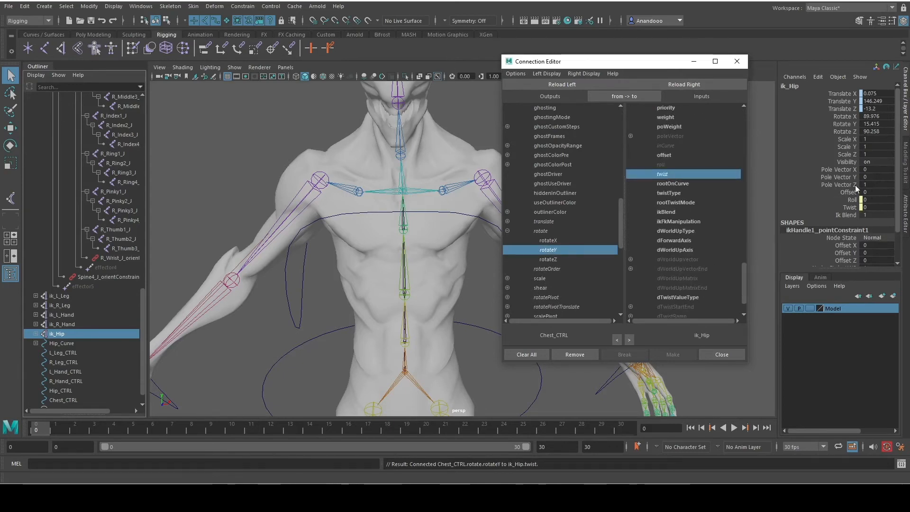
left_click(732, 357)
Step: Parent Chest_CTRL under Hip_CTRL in the scene hierarchy
scroll(84, 299, "down", 1)
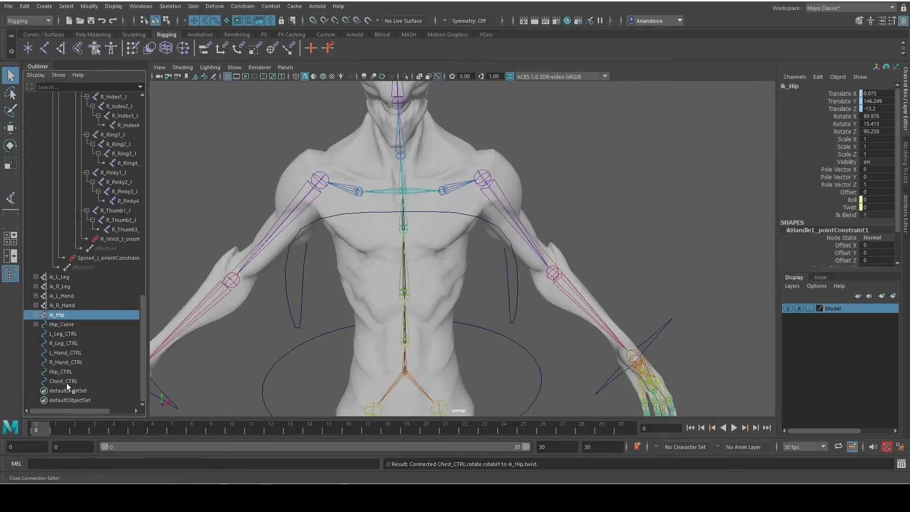
middle_click_drag(67, 383, 69, 371)
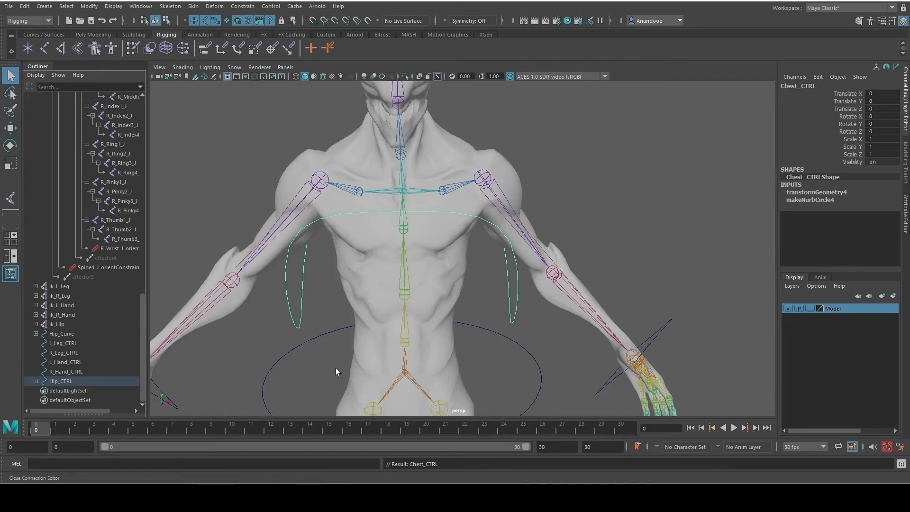
Step: Test rotating Hip_CTRL and its child Chest_CTRL, undoing each trial rotation, and reselect Hip_CTRL
left_click(541, 380)
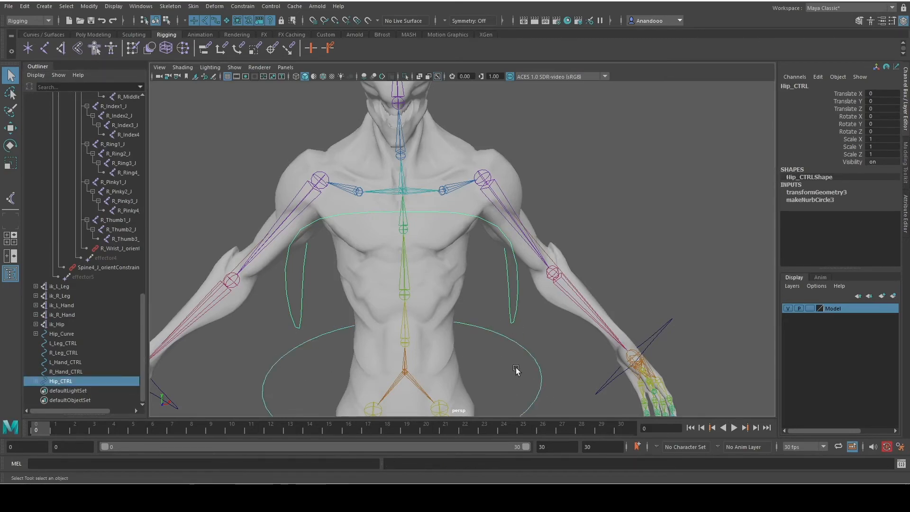
key("e")
mouse_move(419, 392)
left_mouse_down()
mouse_move(443, 385)
mouse_move(413, 386)
left_mouse_up()
key("ctrl+z")
key("Down")
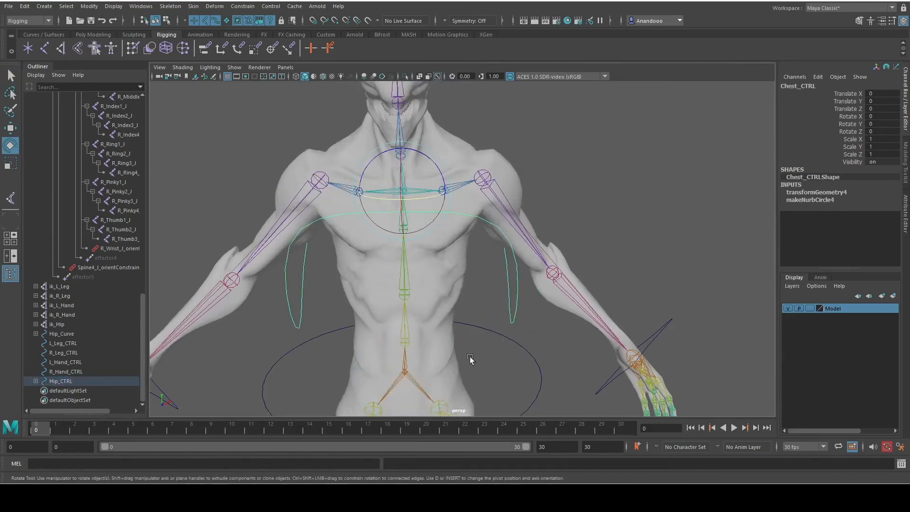
mouse_move(411, 200)
left_mouse_down()
mouse_move(430, 197)
mouse_move(386, 205)
mouse_move(425, 208)
left_mouse_up()
key("ctrl+z")
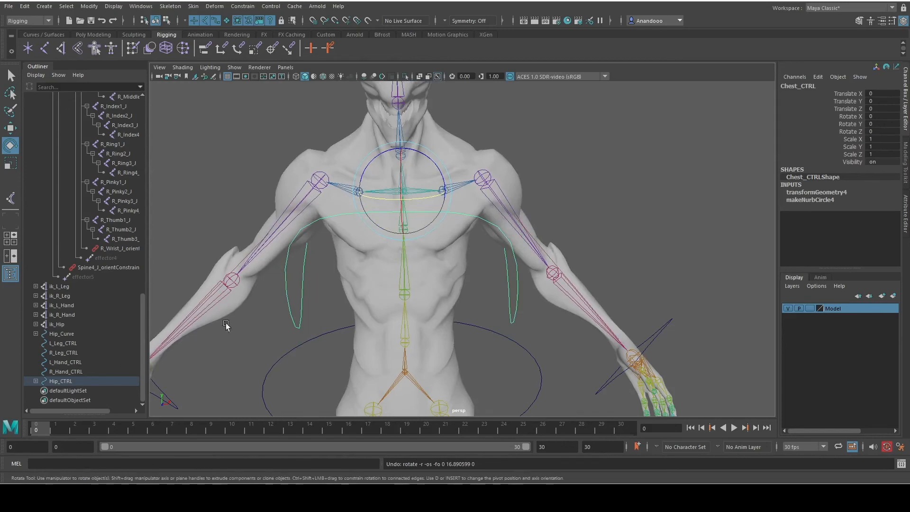
key("Up")
key("w")
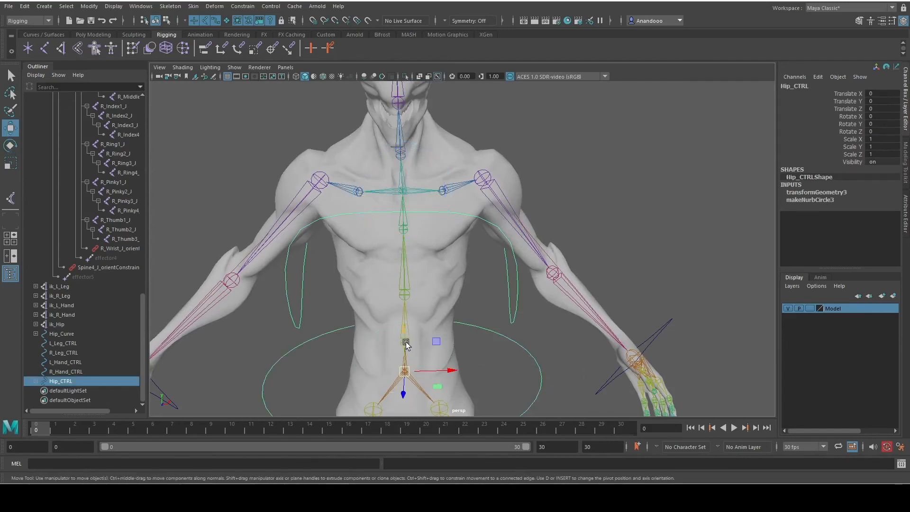
Step: Create a NURBS circle for the head control and scale it uniformly to about 14.1
left_click_drag(404, 339, 624, 262, "alt")
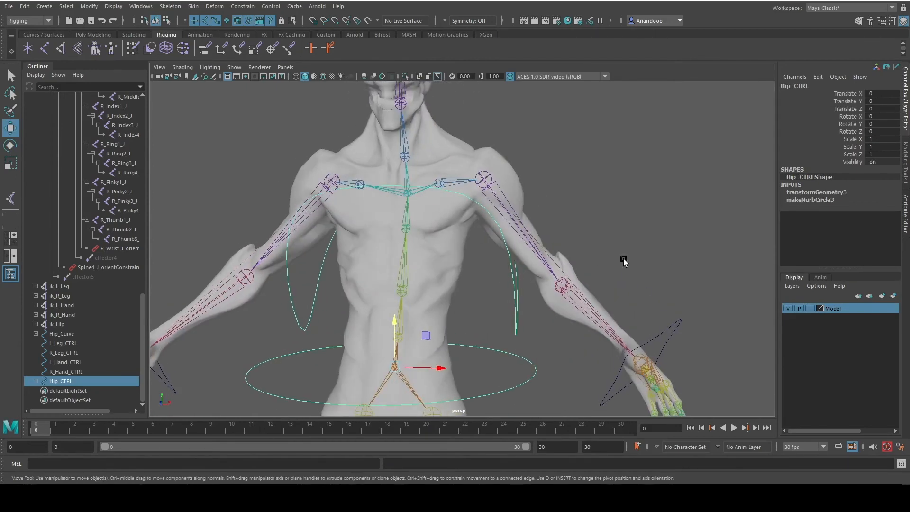
middle_click_drag(584, 192, 640, 85, "alt")
scroll(618, 218, "down", 8)
left_click_drag(546, 314, 544, 331, "alt")
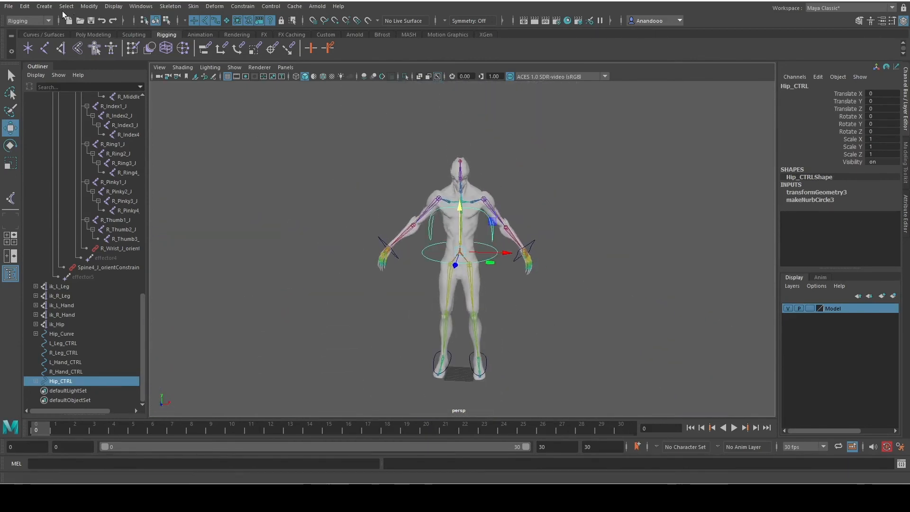
left_click(9, 6)
mouse_move(66, 6)
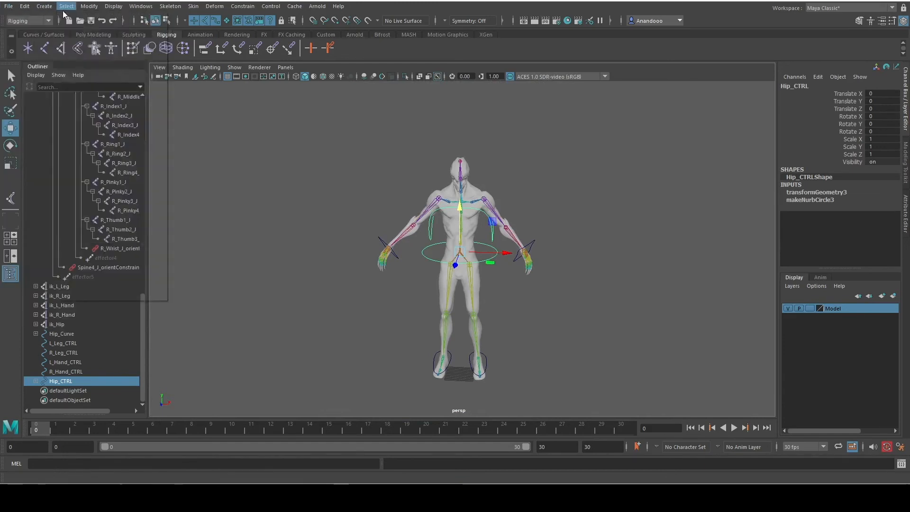
mouse_move(62, 50)
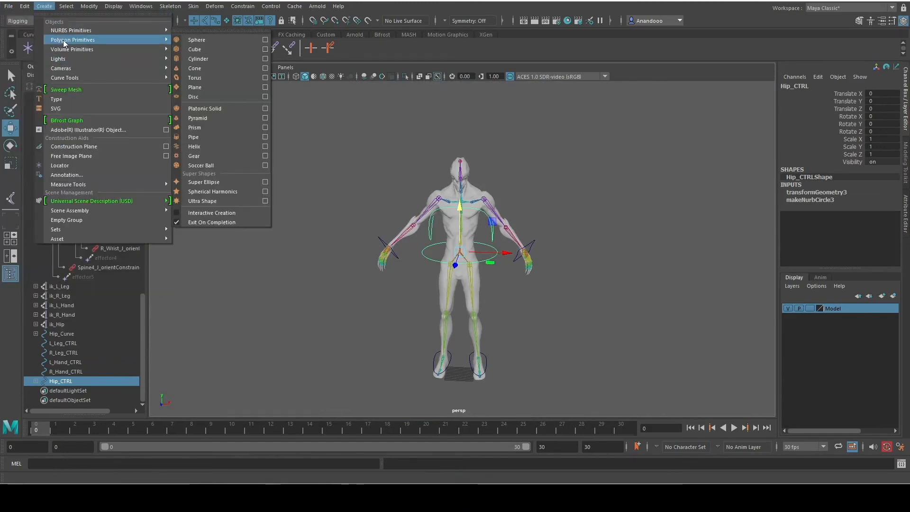
mouse_move(71, 29)
left_click(207, 87)
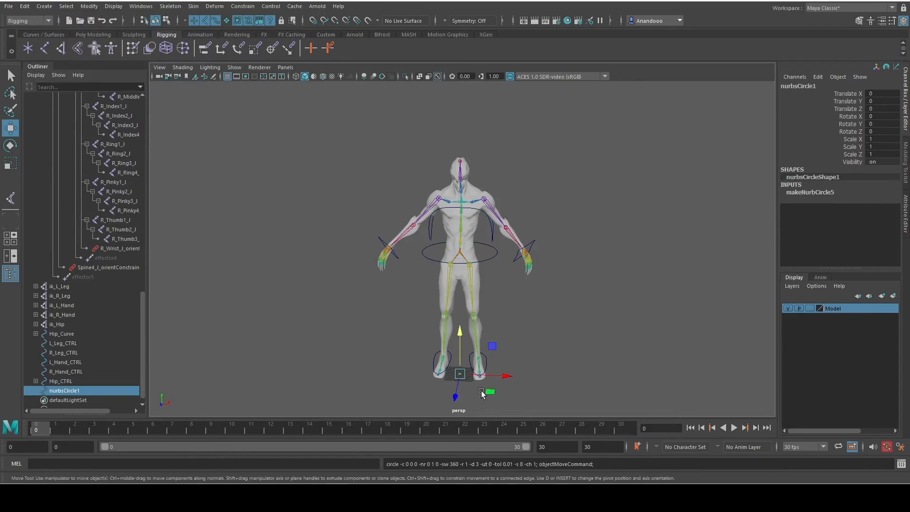
key("r")
left_click_drag(460, 375, 474, 376)
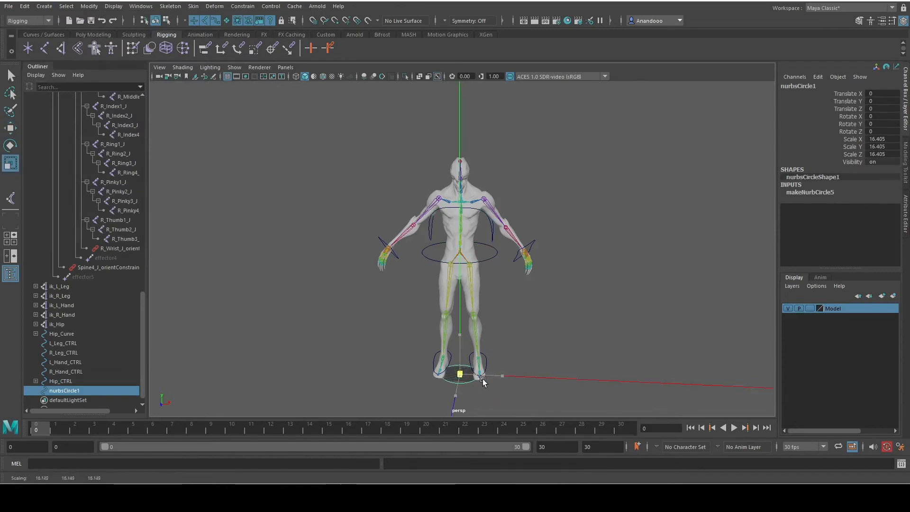
key("e")
Step: Raise the new circle straight up to head height, to a Translate Y of about 168
key("w")
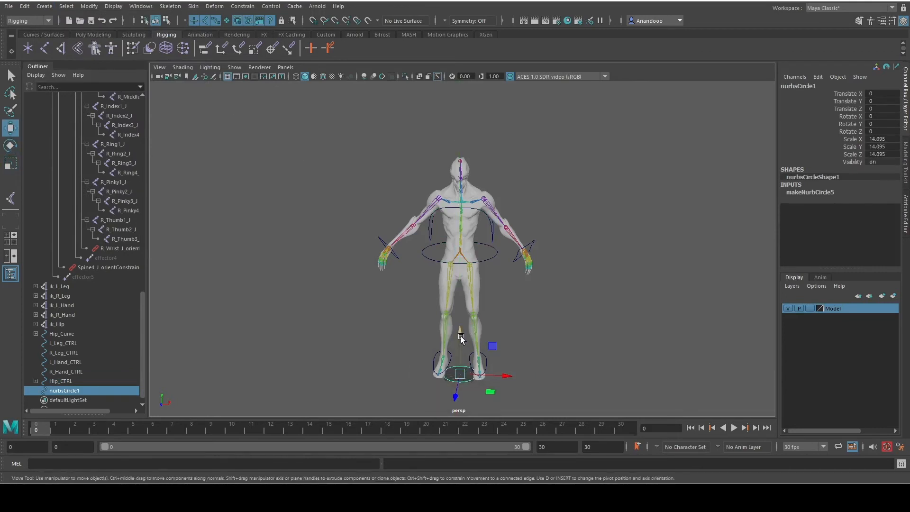
left_click_drag(461, 337, 468, 159)
scroll(556, 244, "up", 5)
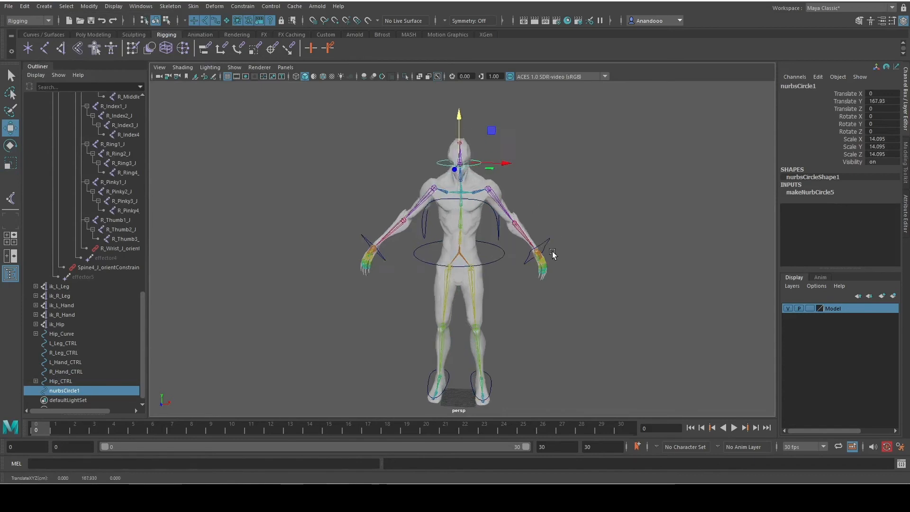
Step: Snap the new circle's centre onto the Neck2_J joint with point snapping, hiding the Model layer meanwhile and showing it again
middle_click_drag(554, 190, 516, 301, "alt")
scroll(517, 239, "up", 6)
middle_click_drag(515, 197, 561, 248, "alt")
left_click(790, 309)
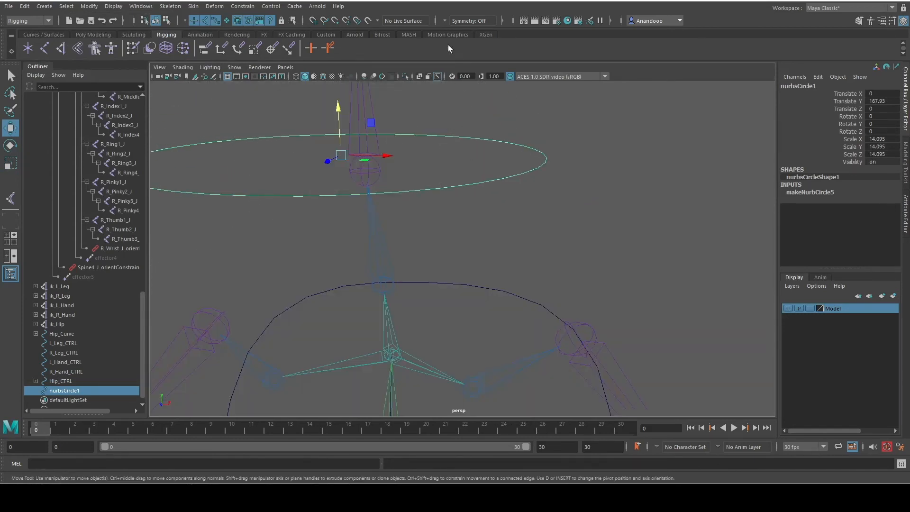
left_click(336, 21)
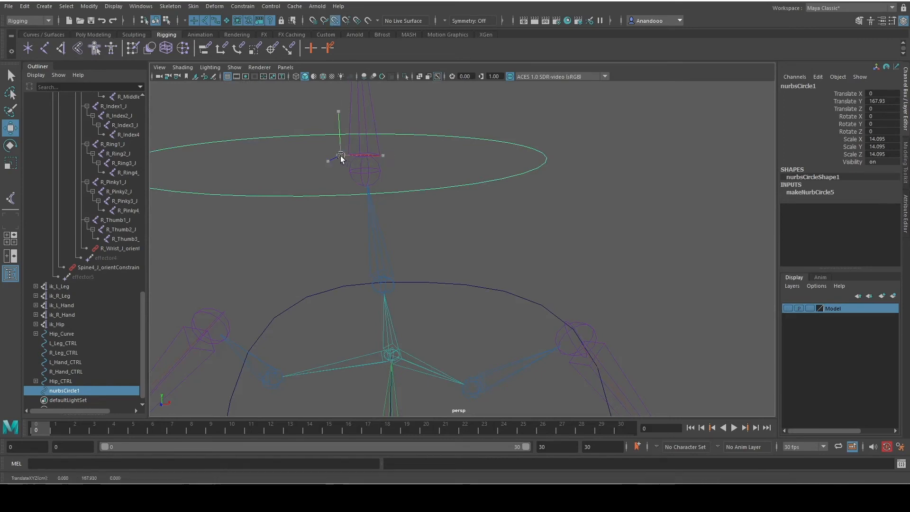
left_click_drag(342, 155, 365, 171)
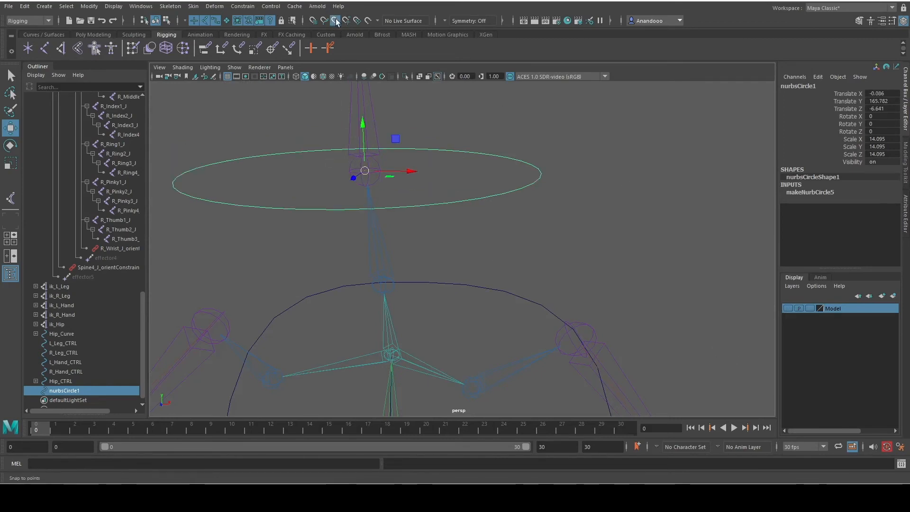
left_click(788, 309)
scroll(464, 225, "down", 3)
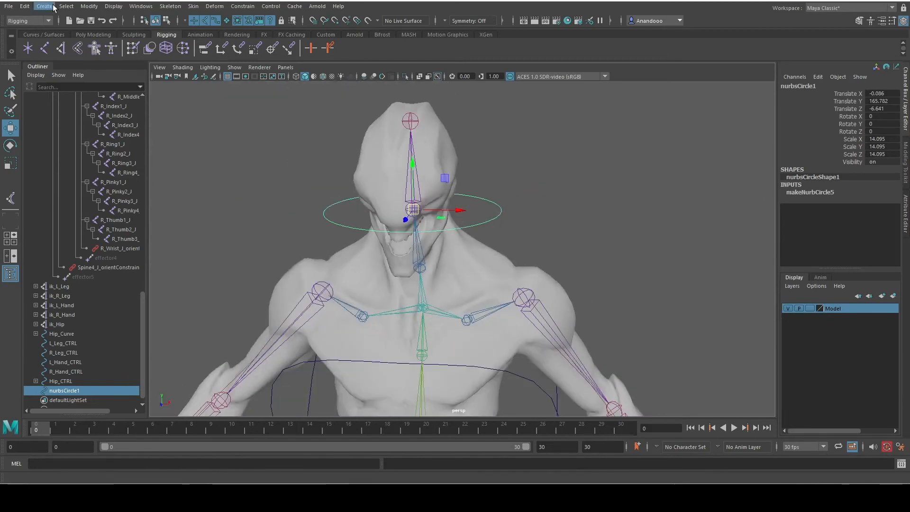
Step: Freeze the circle's transformations and rename it Head_CTRL
left_click(89, 6)
left_click(122, 49)
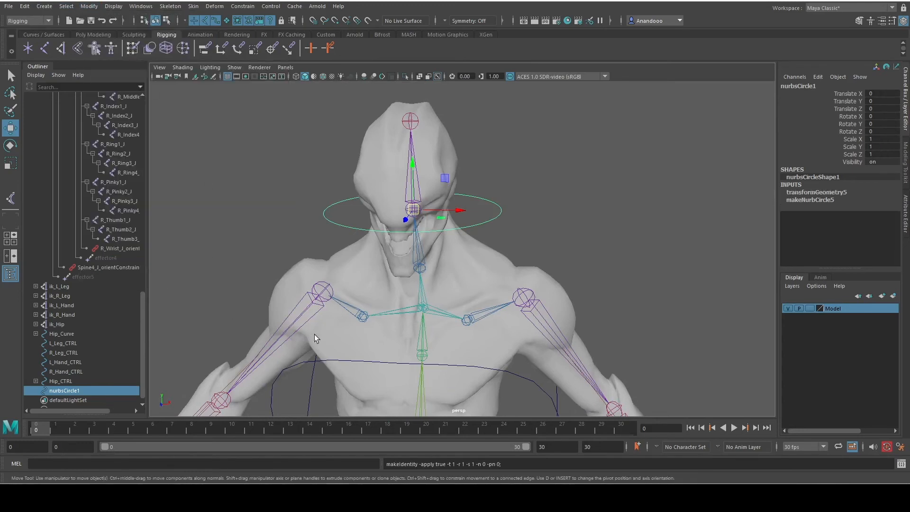
double_click(79, 390)
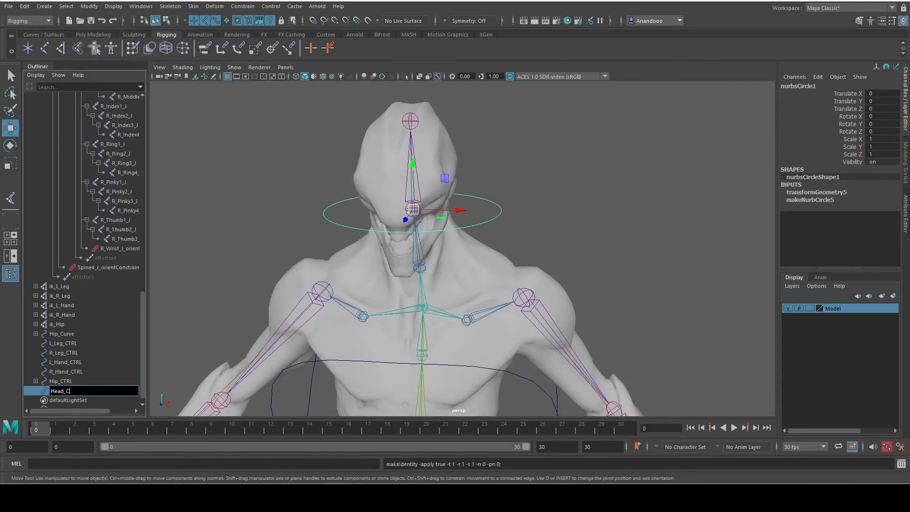
key("Return")
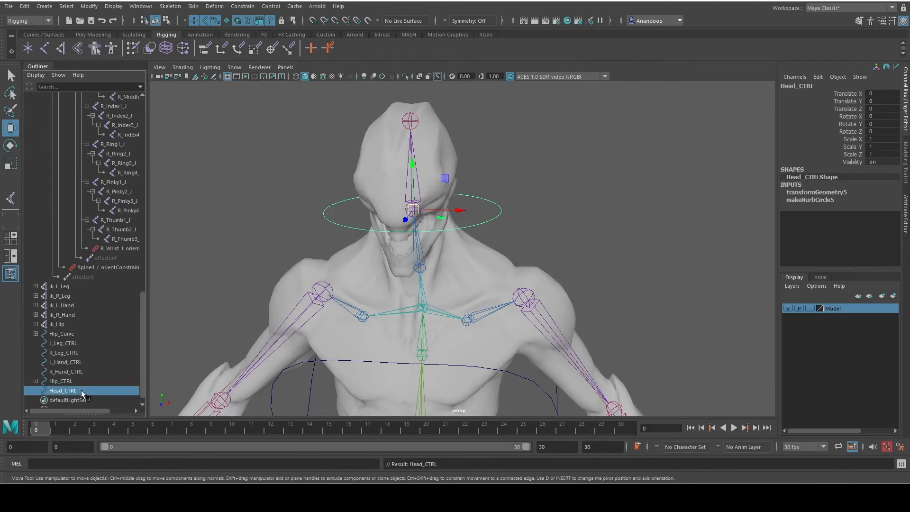
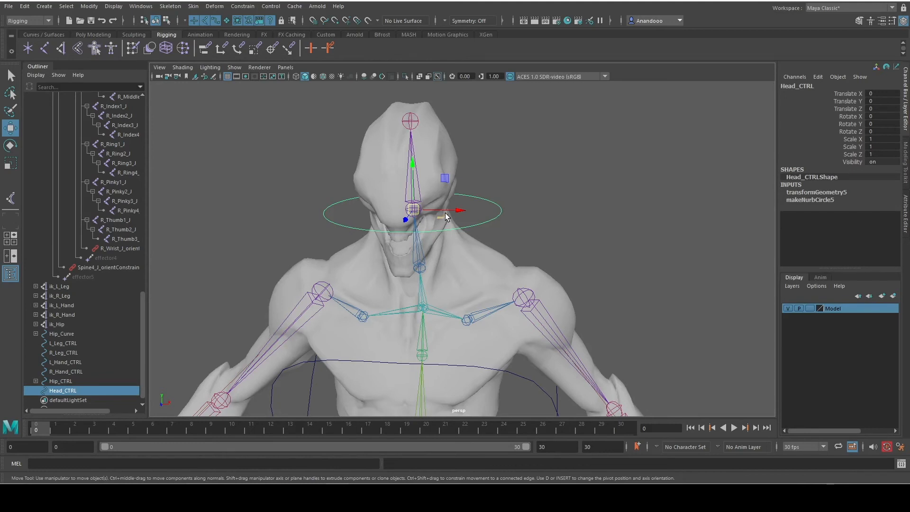
Step: Point-constrain the Neck2_J joint at the base of the head to Head_CTRL
key("q")
left_click(415, 209)
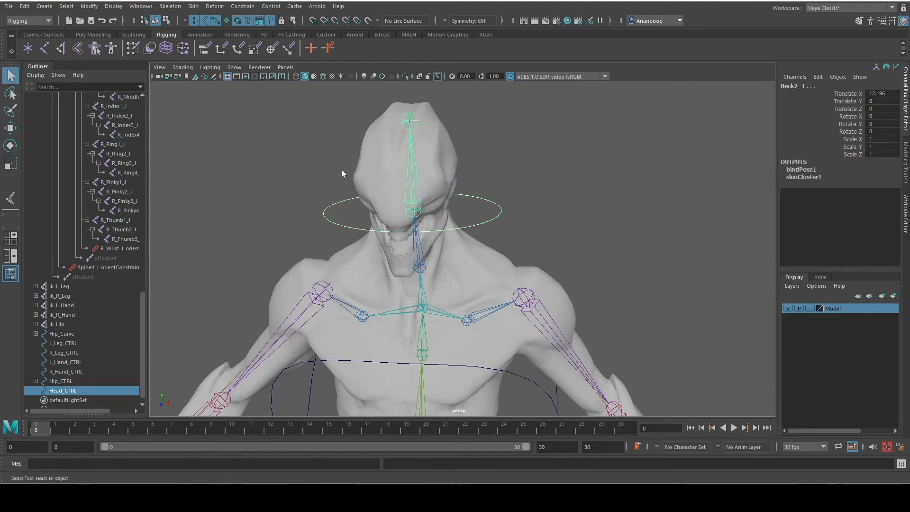
left_click(242, 6)
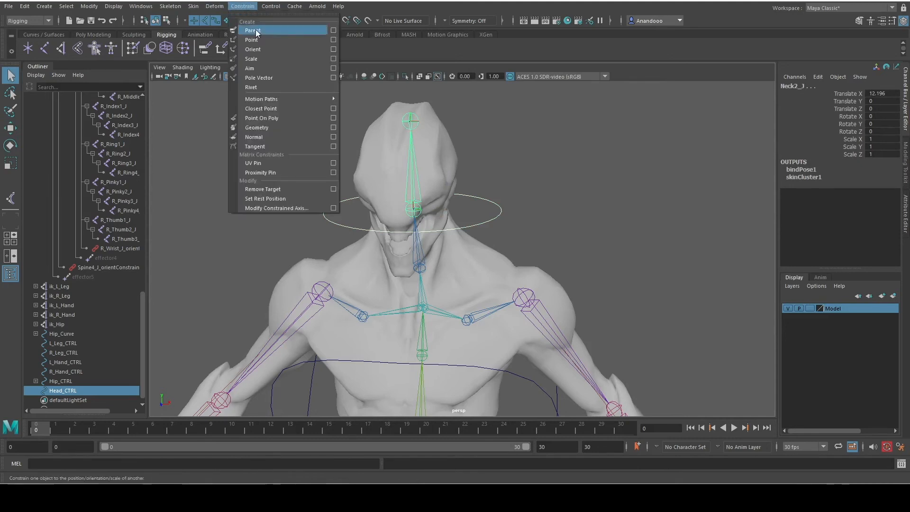
left_click(264, 41)
left_click(227, 7)
left_click(223, 6)
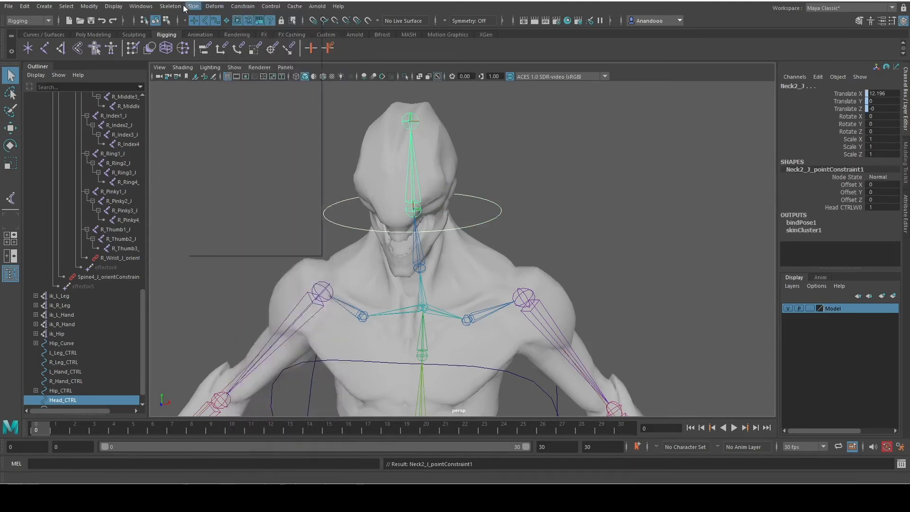
Step: Orient-constrain Neck2_J to Head_CTRL with Maintain offset on and all axes constrained
left_click(215, 6)
left_click(215, 5)
left_click(240, 7)
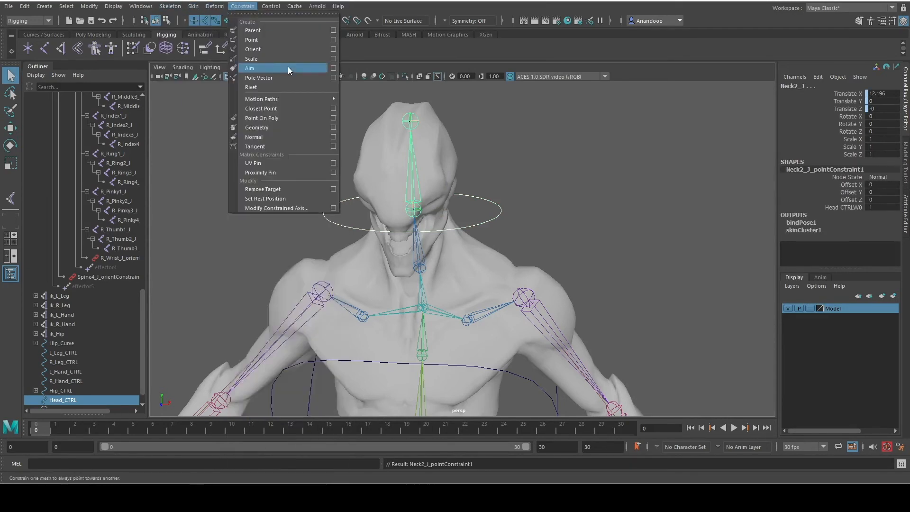
left_click(333, 49)
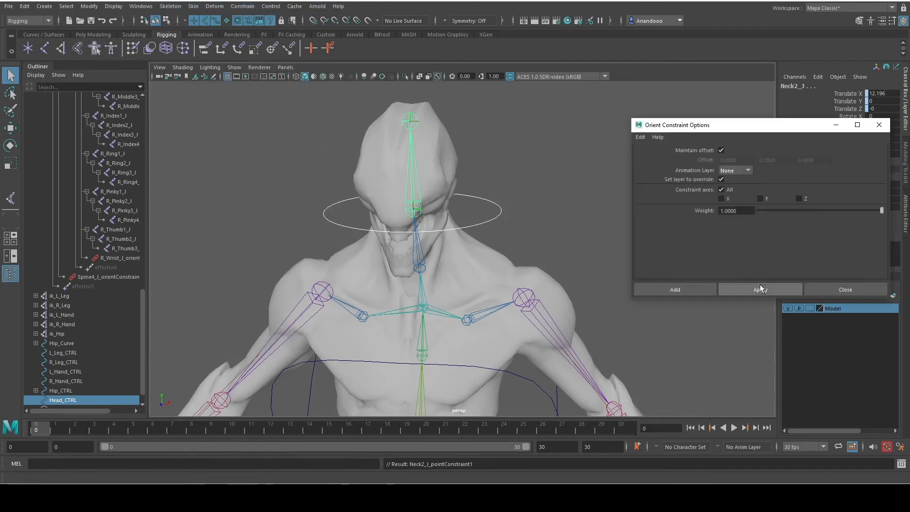
left_click(787, 290)
left_click(835, 291)
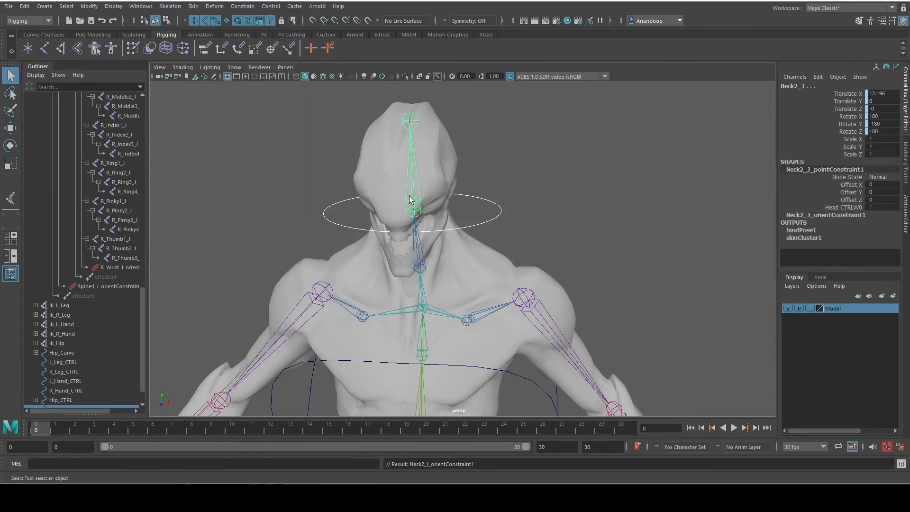
Step: Test rotating the constrained neck joint, and undo the trial rotation along with the orient and point constraints
key("w")
key("e")
left_click_drag(406, 207, 413, 230)
key("ctrl+z")
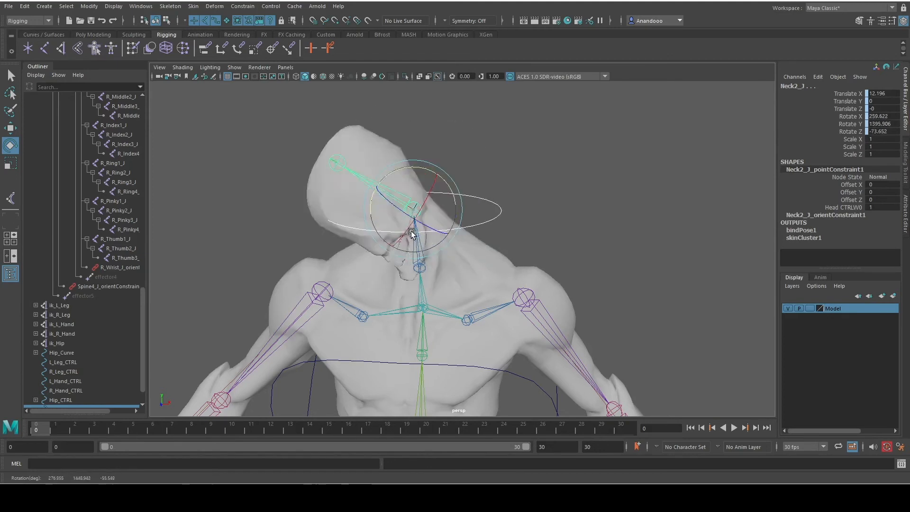
key("ctrl+z")
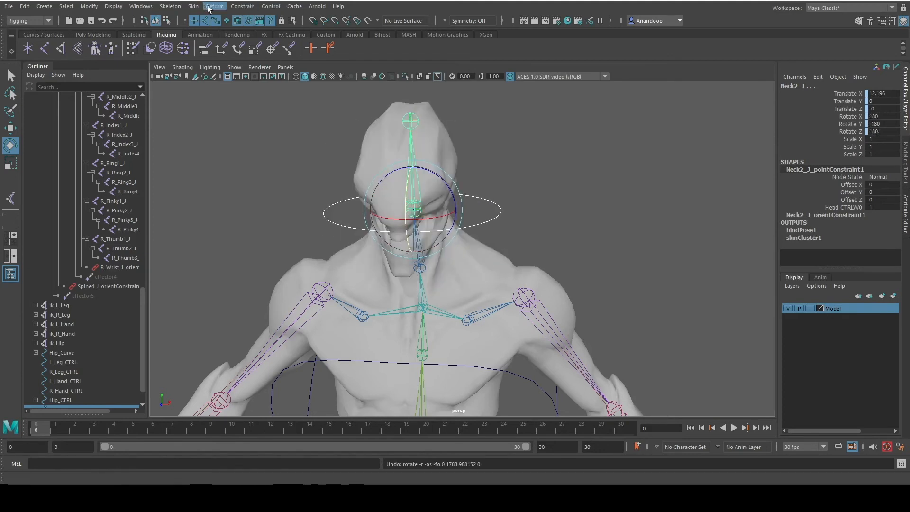
key("ctrl+z")
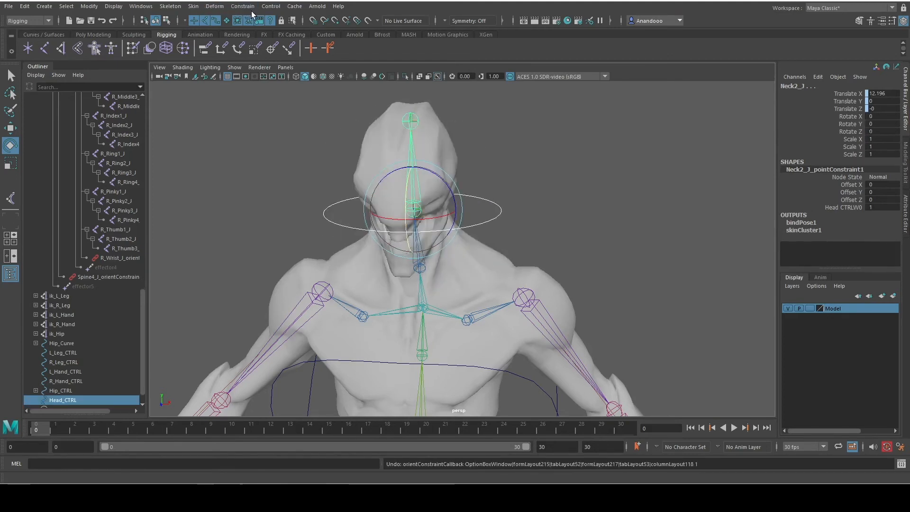
key("ctrl+z")
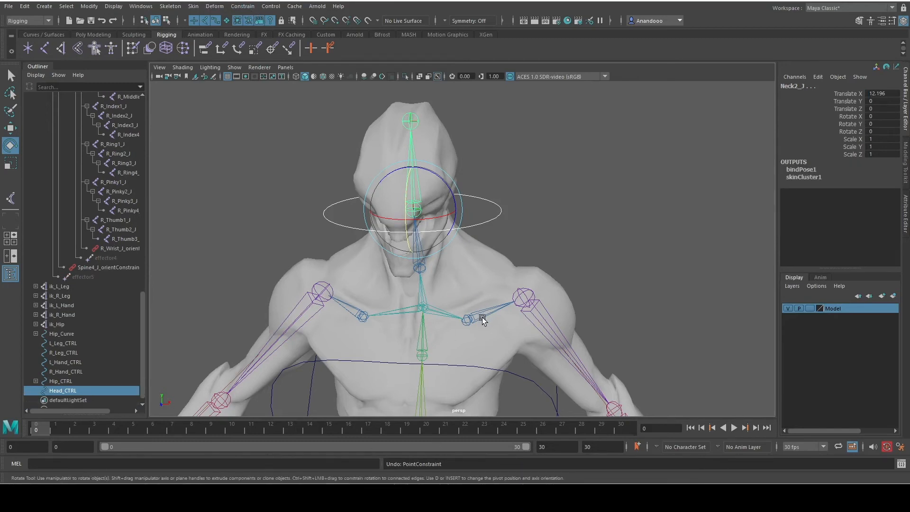
Step: Apply only an orient constraint from Head_CTRL to Neck2_J, and trial-rotate the joint, undoing that rotation
left_click(242, 6)
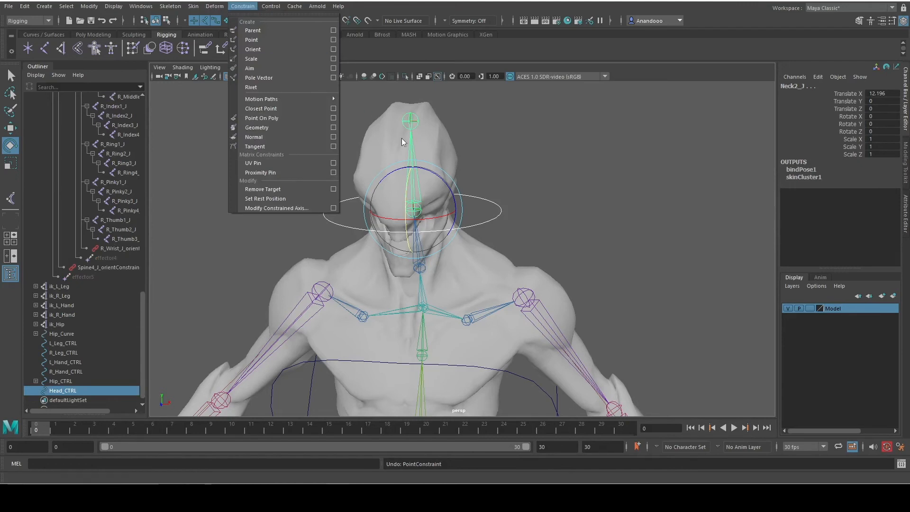
left_click(286, 51)
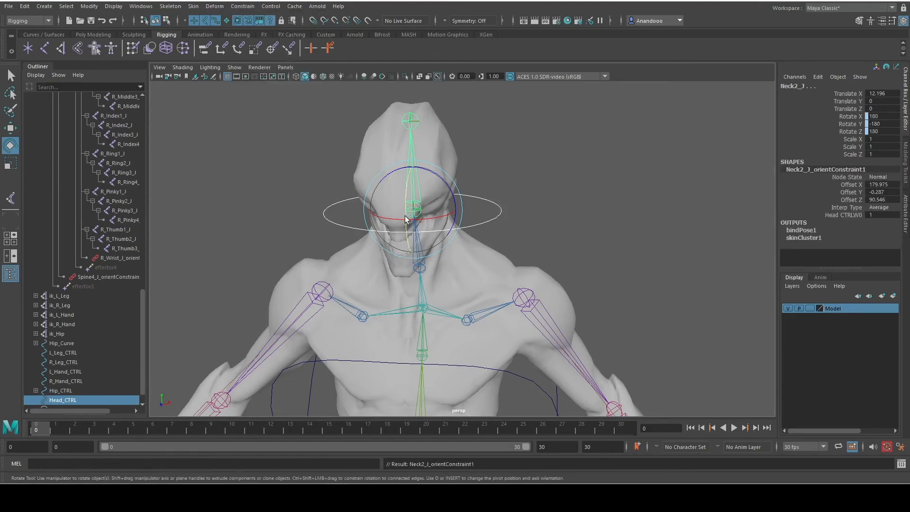
left_click_drag(406, 219, 422, 221)
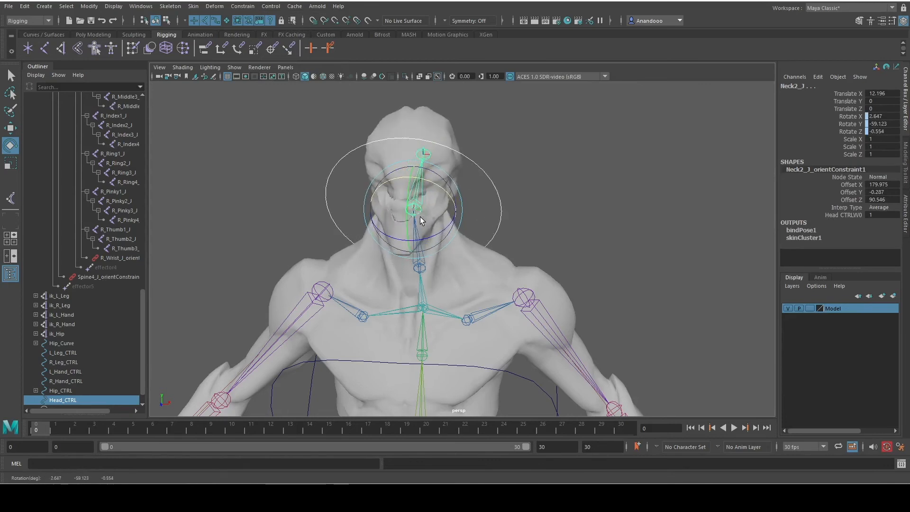
key("ctrl+z")
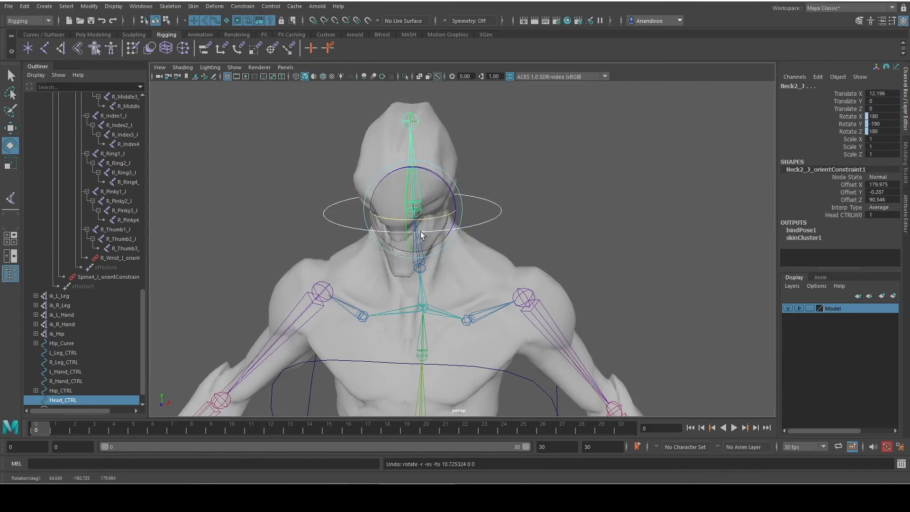
Step: Select Head_CTRL and test turning the head with it, undoing the last trial rotations
left_click(501, 220)
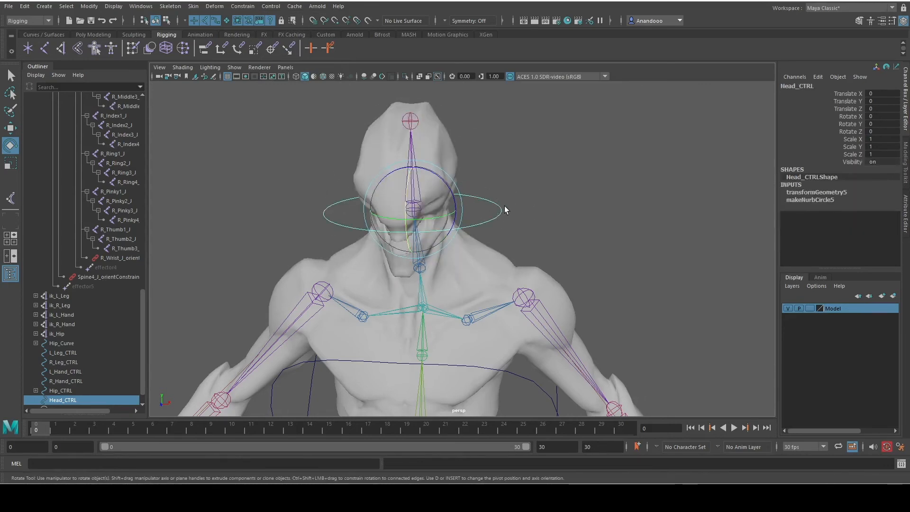
left_click_drag(501, 211, 443, 229)
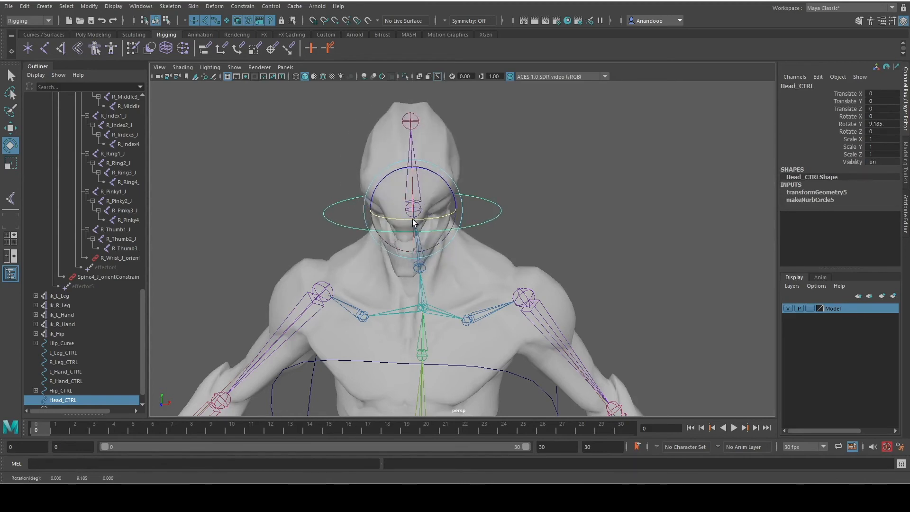
key("ctrl+z")
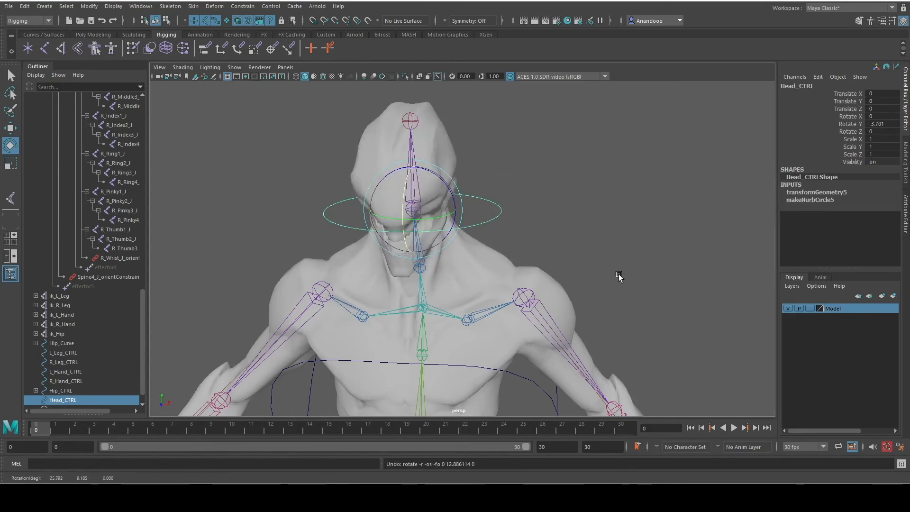
Step: Clear the selection and limit the viewport's object display to polygons and NURBS curves, with the whole character in view
left_click_drag(619, 276, 598, 272, "alt")
scroll(592, 265, "down", 5)
middle_click_drag(597, 272, 589, 209, "alt")
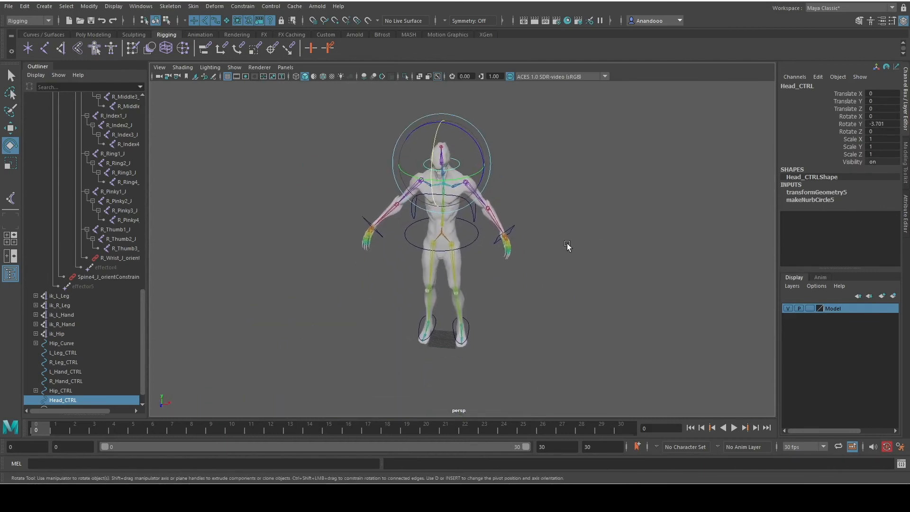
left_click_drag(568, 246, 559, 280, "alt")
left_click(559, 281)
left_click_drag(510, 335, 520, 315, "alt")
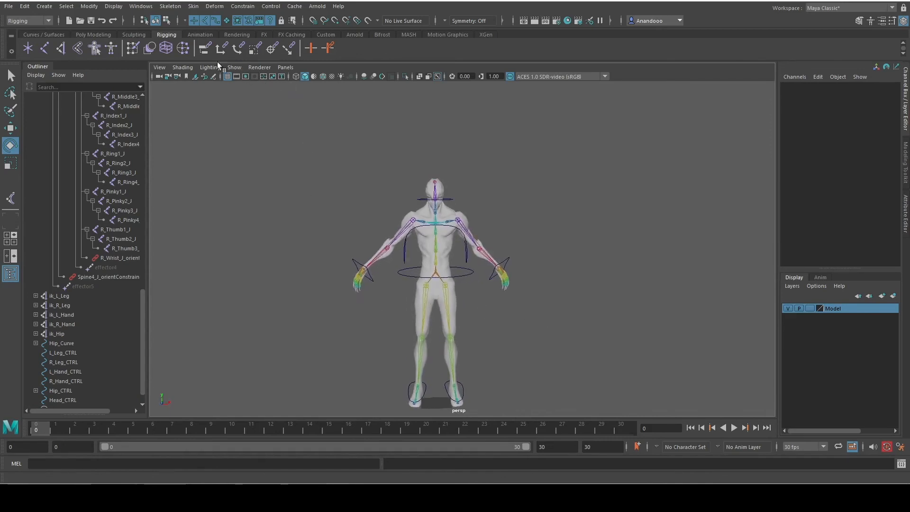
left_click(234, 67)
left_click(252, 106)
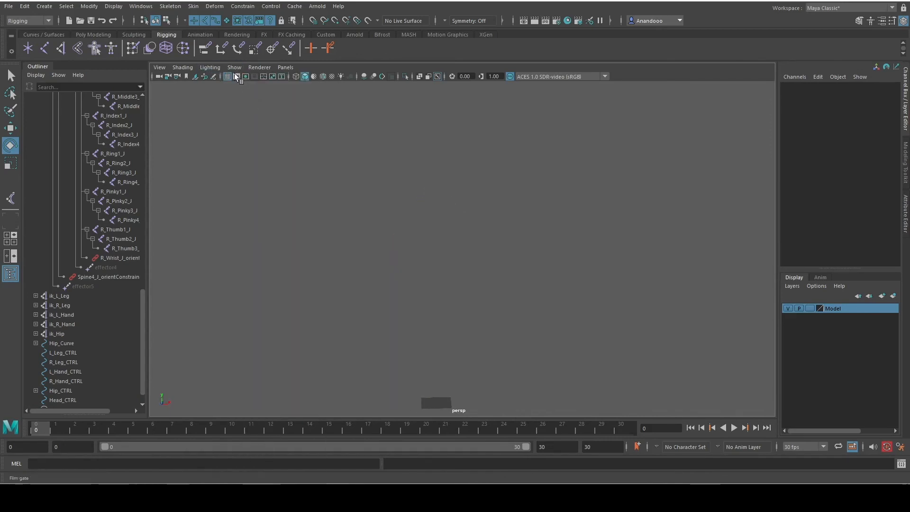
left_click(234, 67)
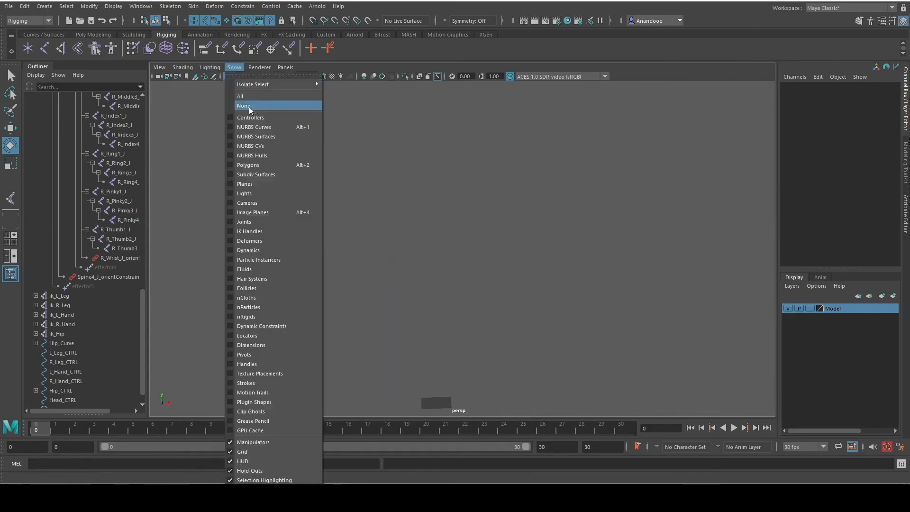
left_click(268, 163)
left_click(243, 67)
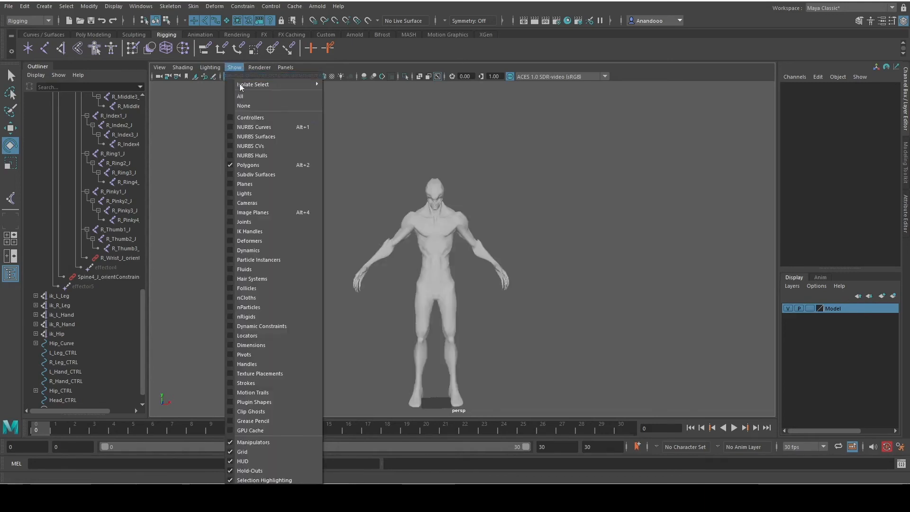
left_click(264, 127)
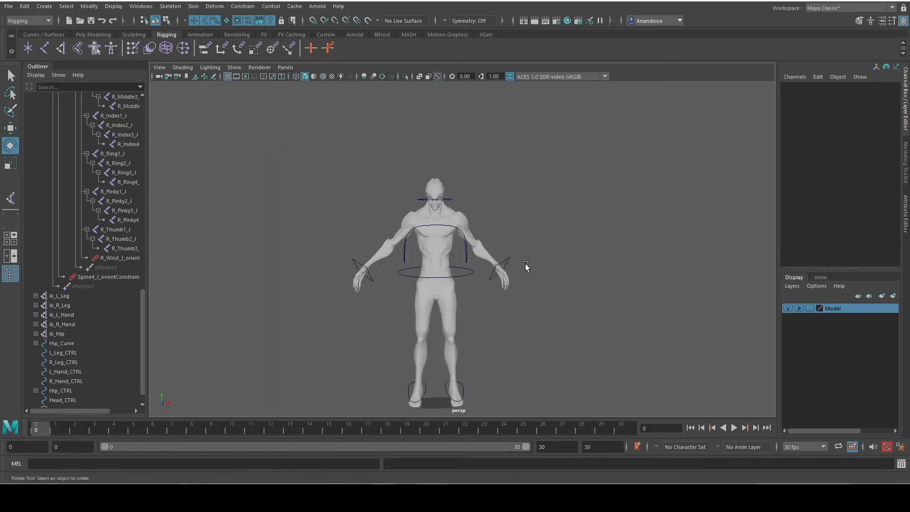
Step: Select Hip_CTRL to check it from the side, and move Chest_CTRL forward to a Translate Z of about 7.2
left_click(468, 278)
key("w")
left_click_drag(512, 357, 416, 275, "alt")
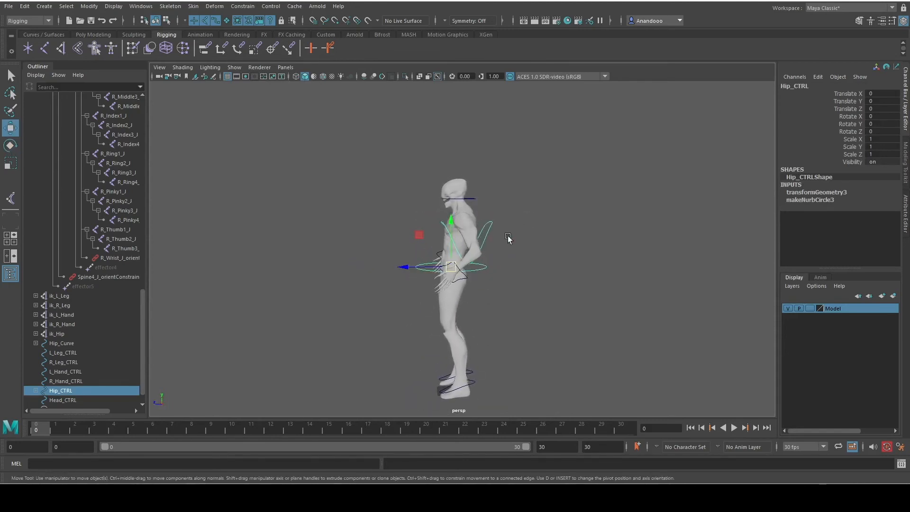
left_click_drag(517, 251, 560, 257, "alt")
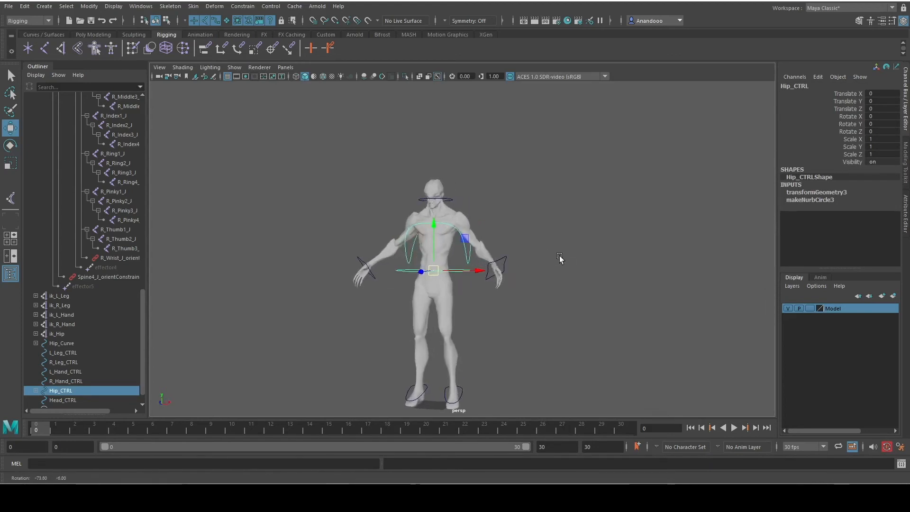
left_click_drag(465, 252, 585, 326, "alt")
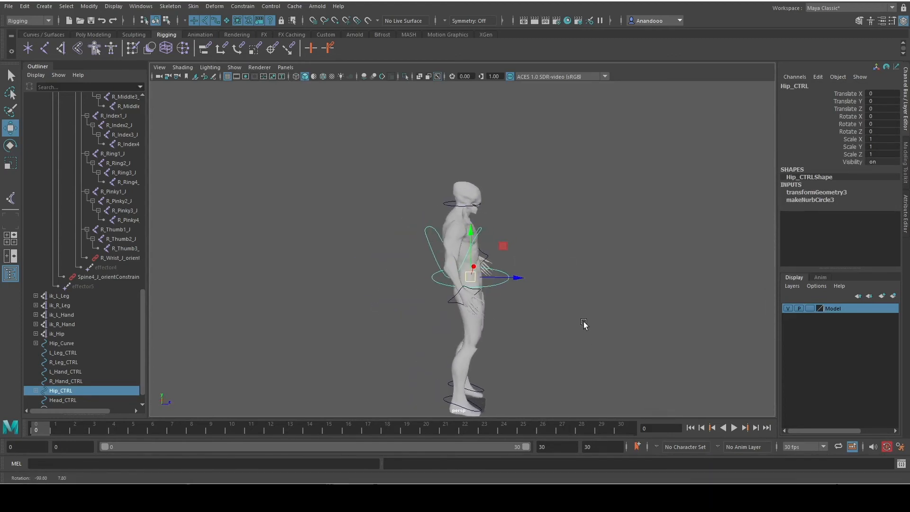
left_click(477, 232)
left_click_drag(495, 231, 509, 230)
left_click_drag(571, 321, 417, 265, "alt")
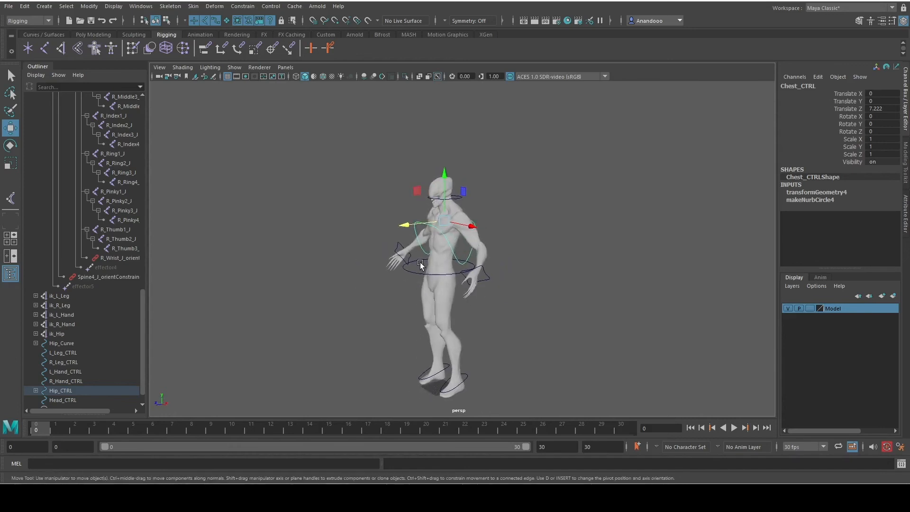
Step: Select Chest_CTRL and freeze its transformations so its moved position becomes the zero pose
left_click(408, 286)
left_click(442, 247)
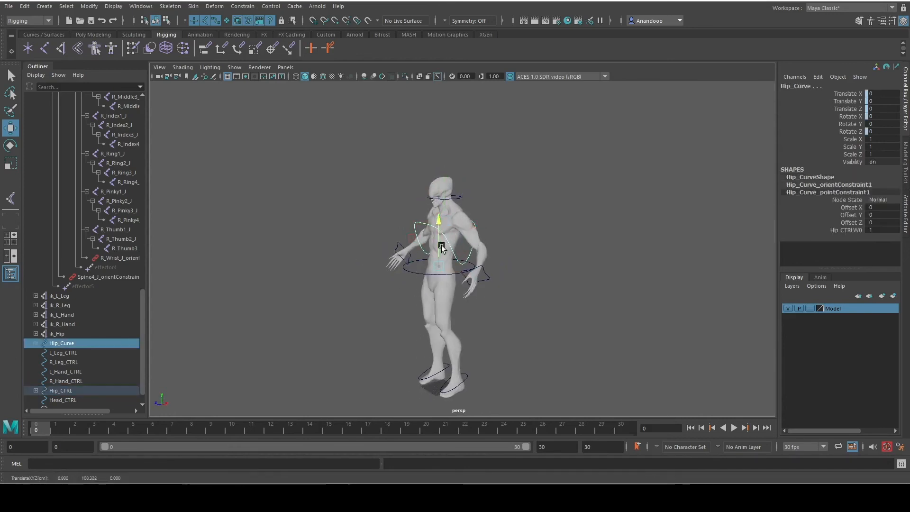
left_click(447, 237)
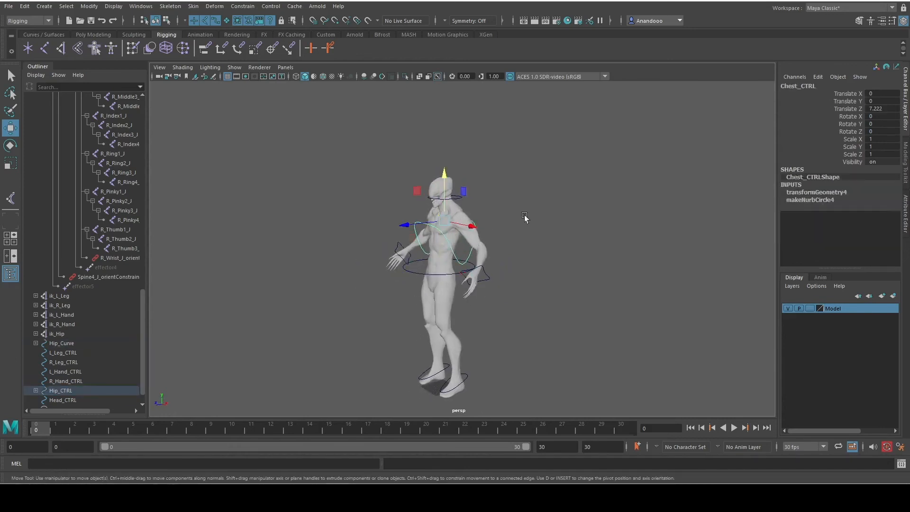
left_click(100, 6)
left_click(119, 41)
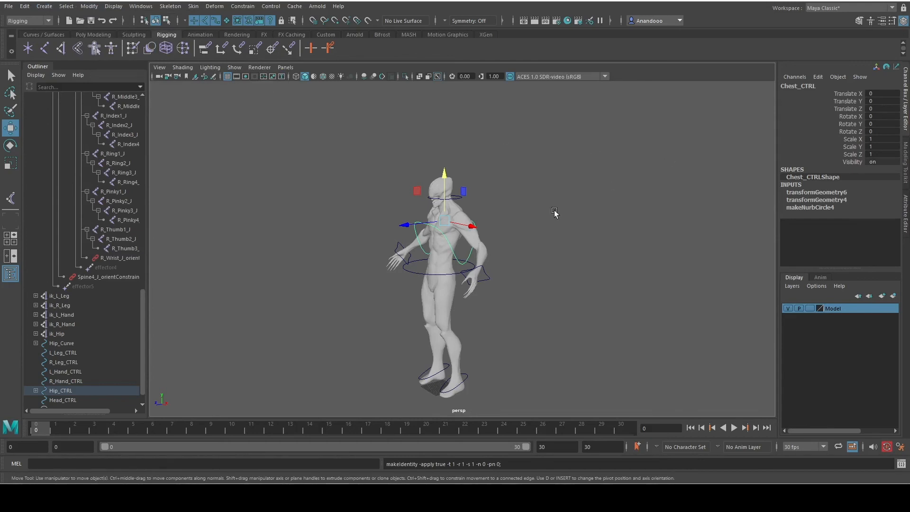
left_click(538, 294)
left_click(448, 242)
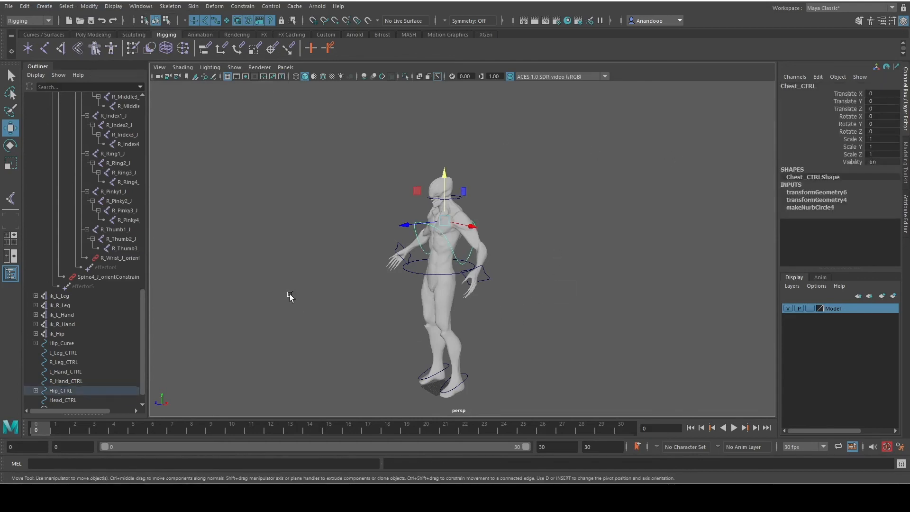
Step: Expand Hip_CTRL's hierarchy and parent Head_CTRL under Chest_CTRL
left_click_drag(290, 297, 262, 318, "alt")
scroll(140, 342, "down", 1)
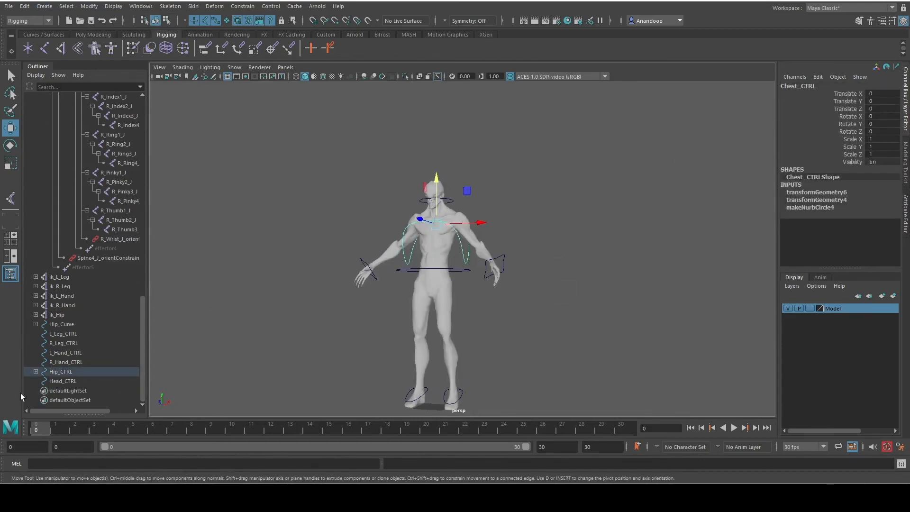
left_click(36, 372)
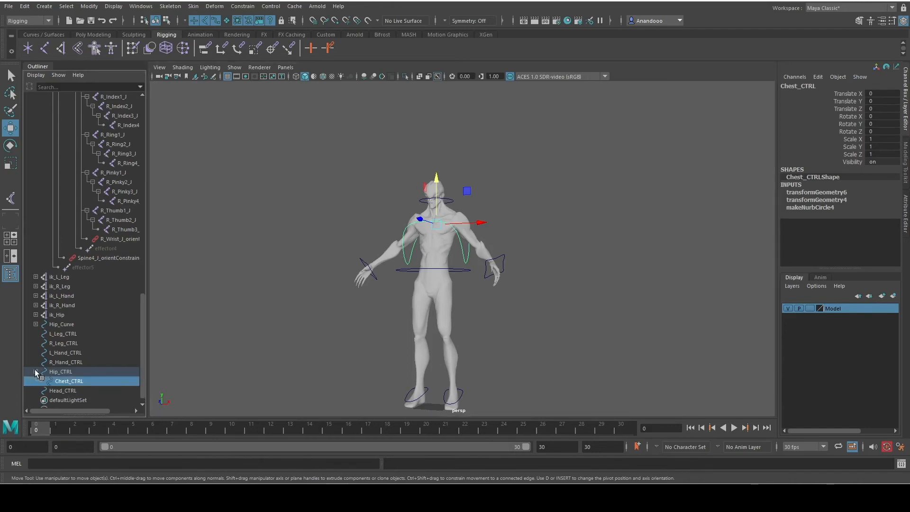
left_click_drag(56, 392, 79, 381)
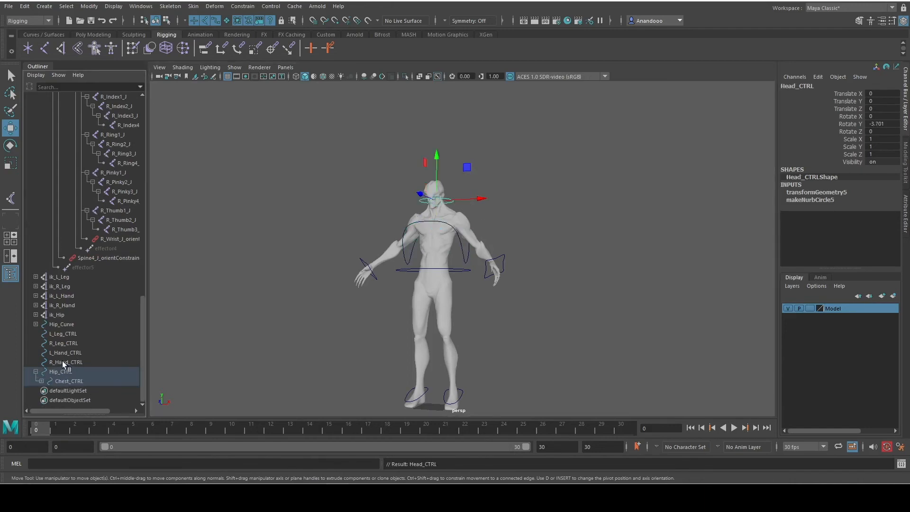
Step: Parent L_Leg_CTRL and R_Leg_CTRL under Hip_CTRL, and L_Hand_CTRL and R_Hand_CTRL under Chest_CTRL
left_click_drag(61, 334, 59, 374)
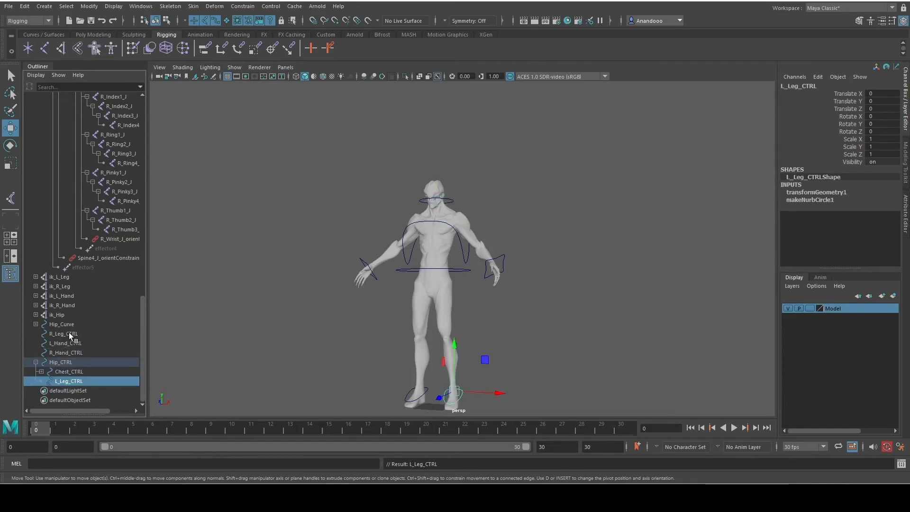
middle_click_drag(68, 334, 70, 362)
left_click(41, 362)
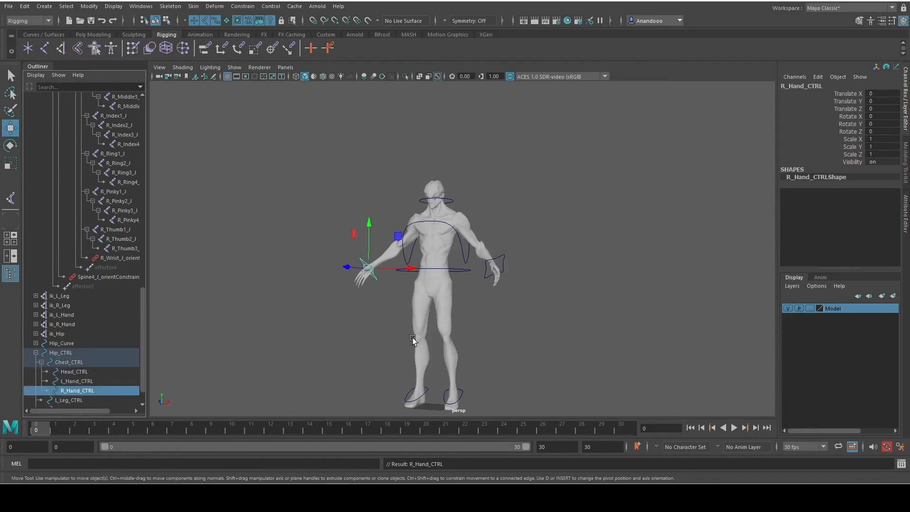
Step: Select Hip_CTRL and test the hierarchy by raising it to a Translate Y of about 11.2
left_click(451, 266)
left_click(459, 268)
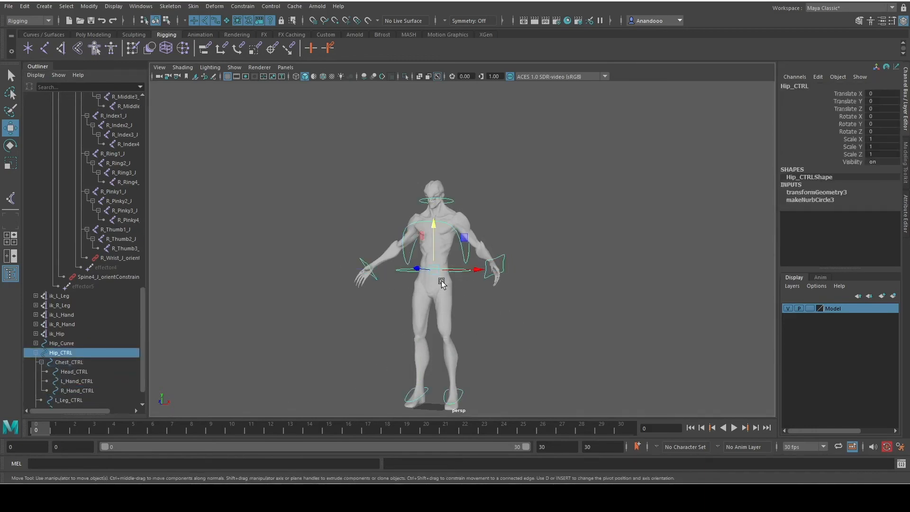
mouse_move(434, 234)
left_mouse_down()
mouse_move(432, 246)
mouse_move(434, 219)
left_mouse_up()
Step: Move L_Leg_CTRL and R_Leg_CTRL out of Hip_CTRL, back to the top level of the hierarchy
scroll(49, 400, "down", 1)
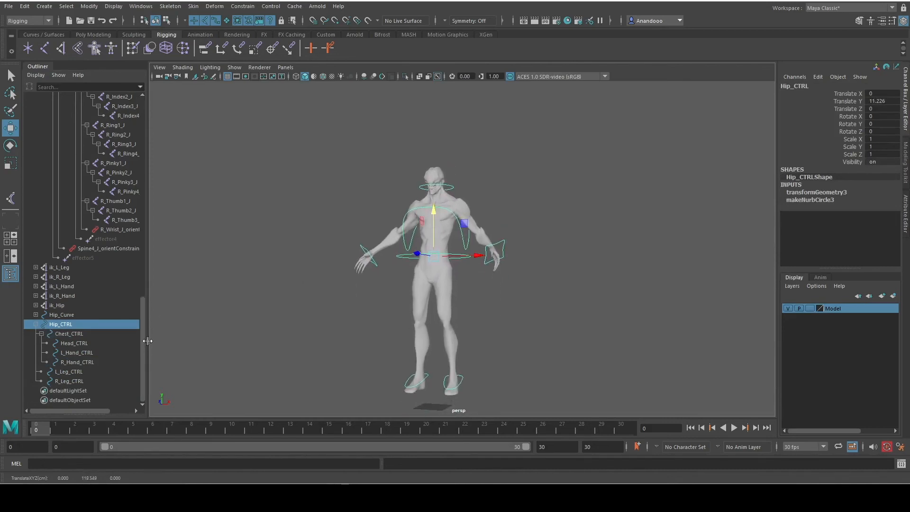
middle_click_drag(61, 374, 61, 321)
scroll(260, 367, "down", 2)
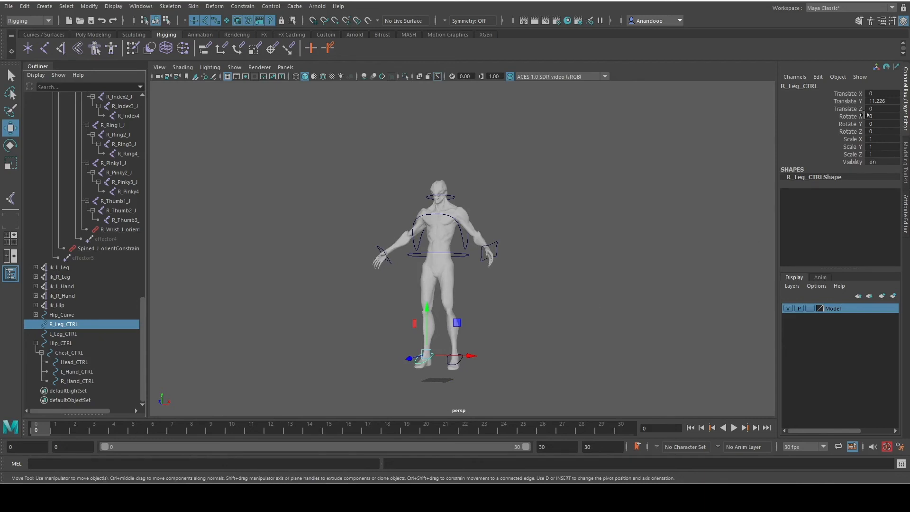
Step: Set Translate Y to 0 on R_Leg_CTRL and L_Leg_CTRL
double_click(880, 101)
key("Return")
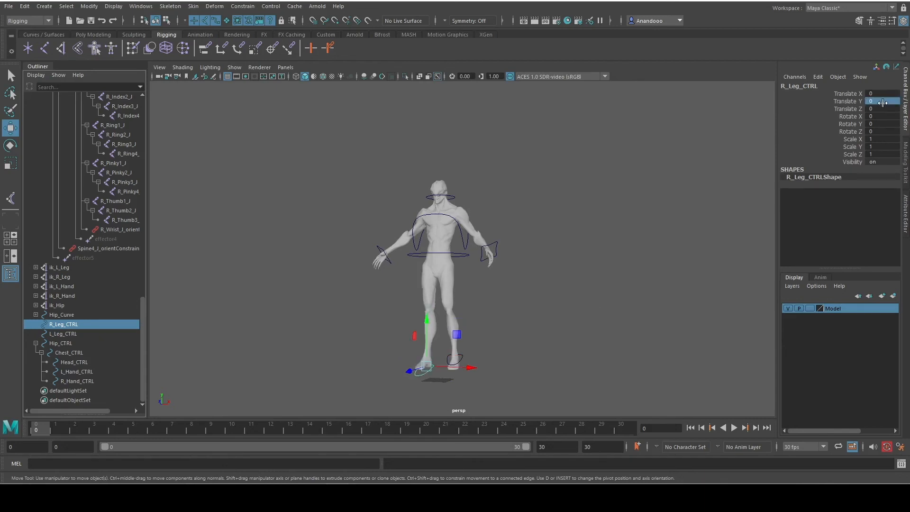
left_click(464, 361)
double_click(878, 102)
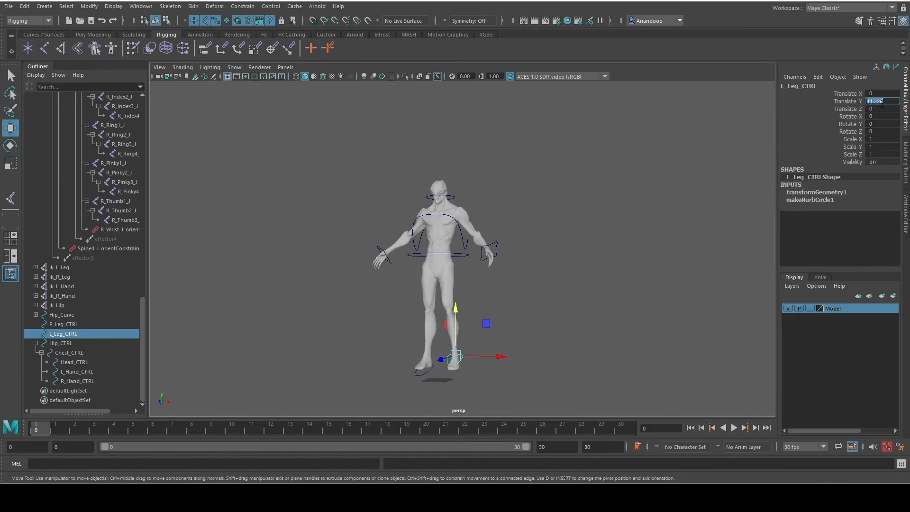
type("0")
key("Return")
Step: Set Hip_CTRL's Translate Y to 0 and clear the selection
left_click(453, 258)
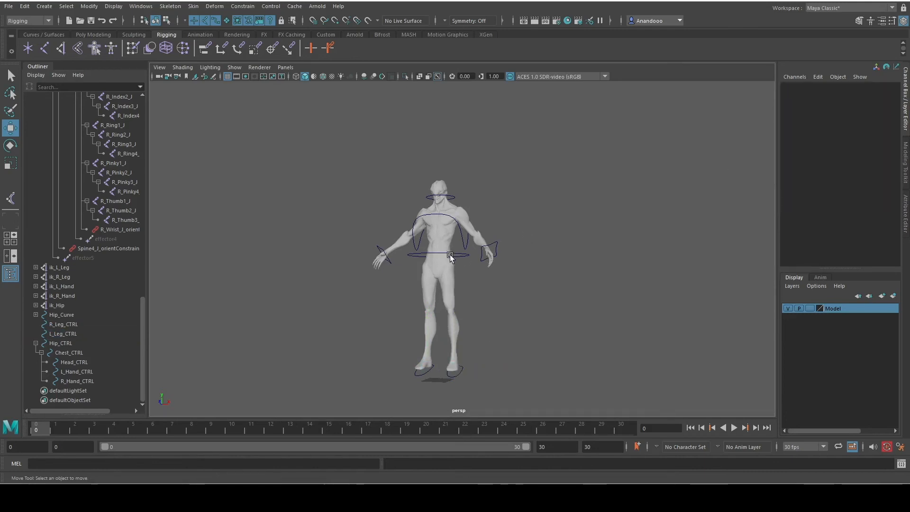
left_click(454, 256)
double_click(878, 102)
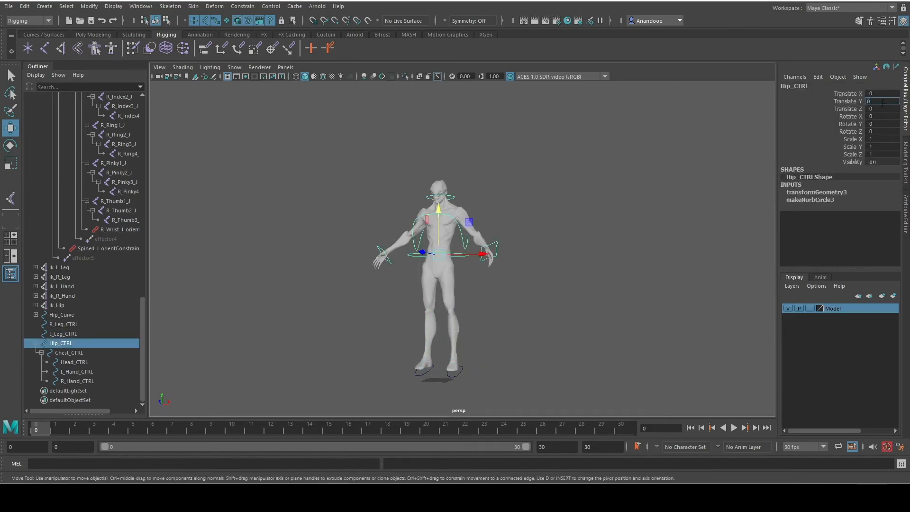
key("Return")
left_click(560, 339)
mouse_move(588, 315)
left_mouse_down("alt")
mouse_move(570, 368)
mouse_move(583, 312)
mouse_move(690, 301)
mouse_move(462, 298)
mouse_move(543, 315)
mouse_move(573, 309)
left_mouse_up("alt")
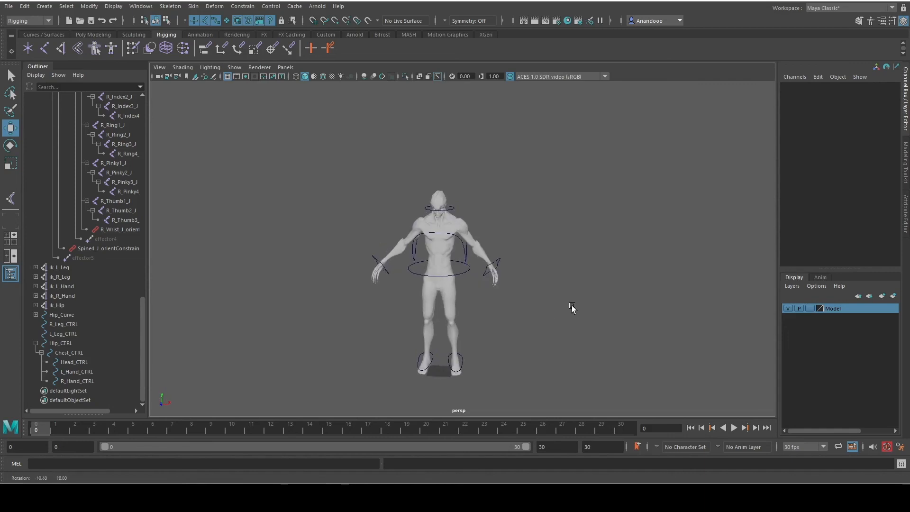
Step: Create a NURBS circle at the origin between the feet and scale it up uniformly to about 102
left_click(44, 7)
mouse_move(93, 33)
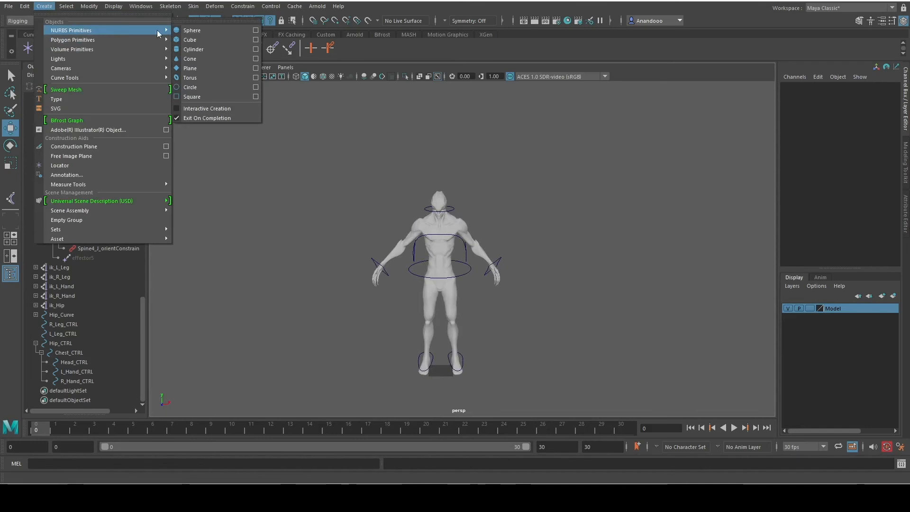
left_click(219, 87)
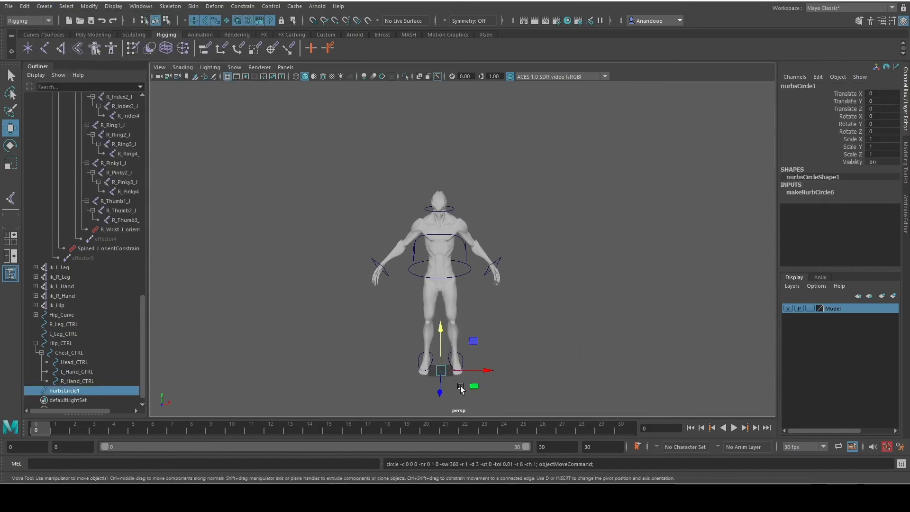
key("r")
left_click_drag(441, 370, 545, 387)
right_click_drag(546, 378, 507, 261)
left_click_drag(558, 385, 538, 283, "alt")
right_click_drag(539, 283, 516, 290)
scroll(517, 312, "up", 3)
scroll(618, 275, "up", 3)
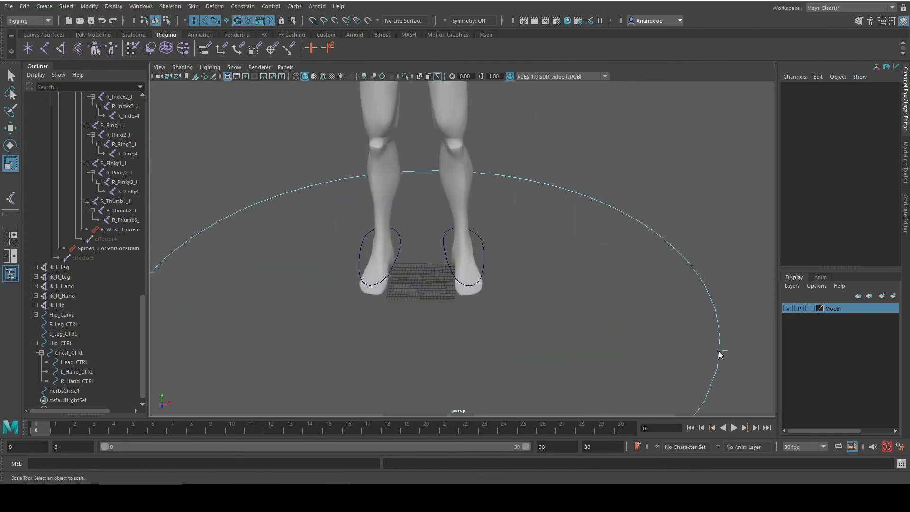
right_click_drag(700, 345, 663, 262)
scroll(69, 390, "down", 1)
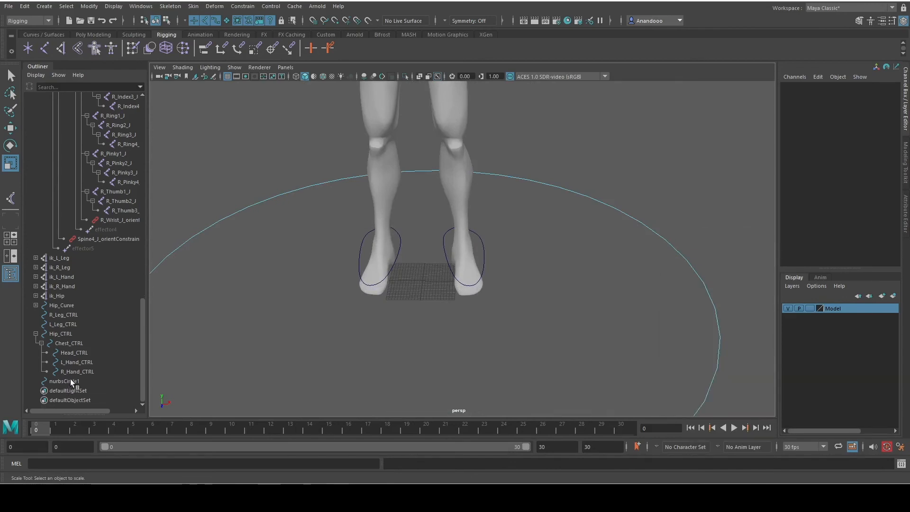
left_click(66, 381)
right_click_drag(716, 308, 761, 245)
scroll(671, 246, "down", 5)
key("e")
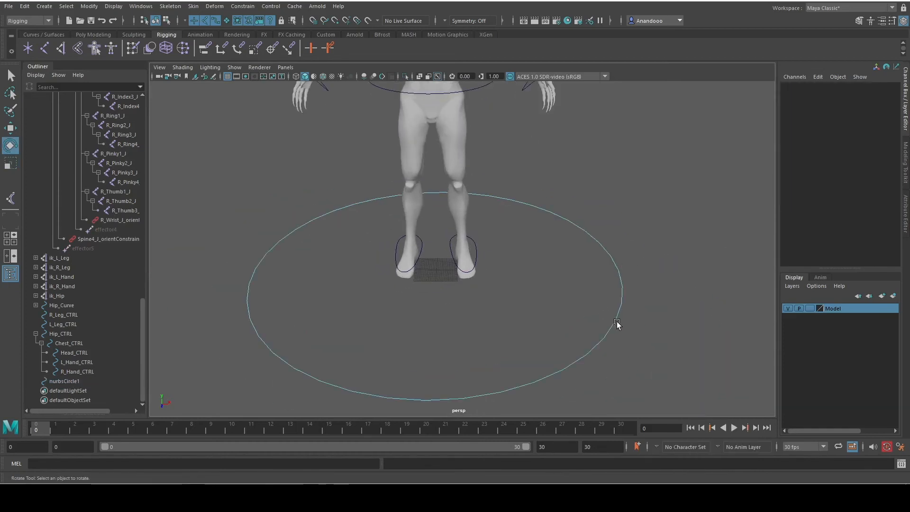
key("w")
key("e")
key("r")
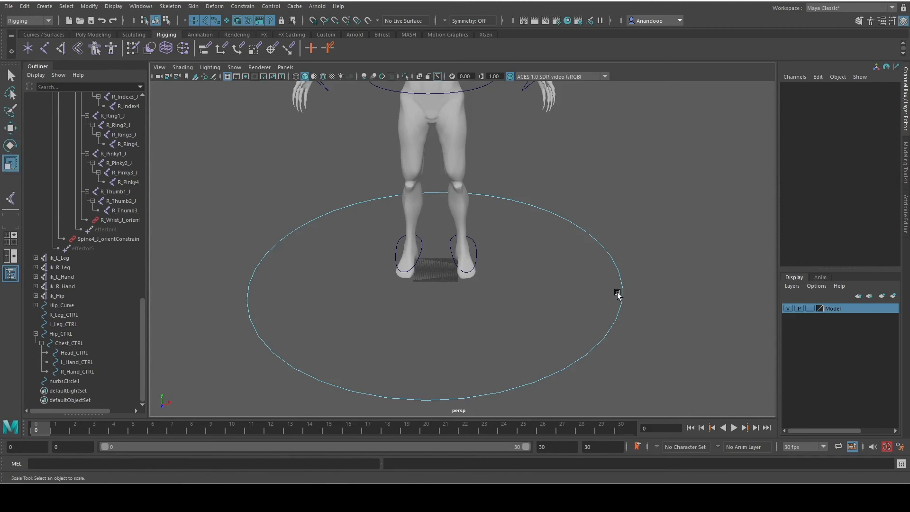
Step: Return the floor circle to object mode and scale it down uniformly to about 61.3
right_click_drag(623, 265, 673, 248)
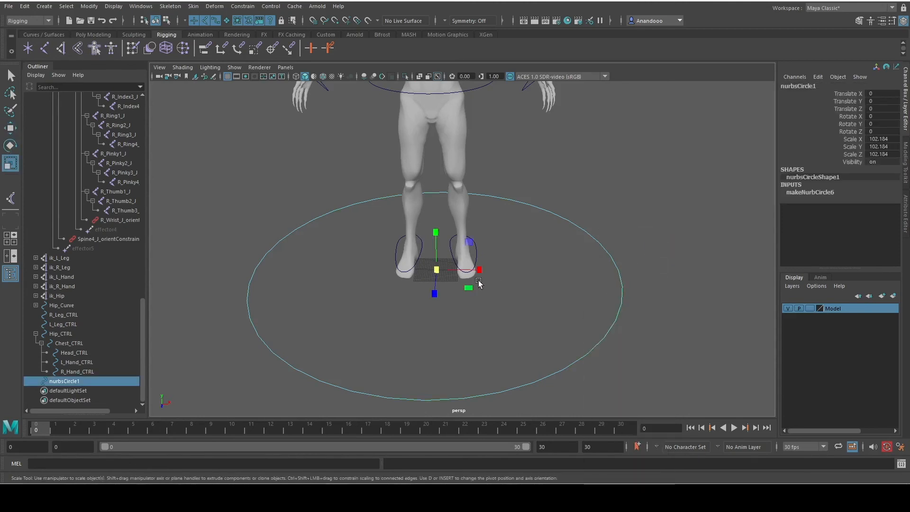
left_click_drag(445, 273, 319, 258)
right_click_drag(498, 331, 440, 260)
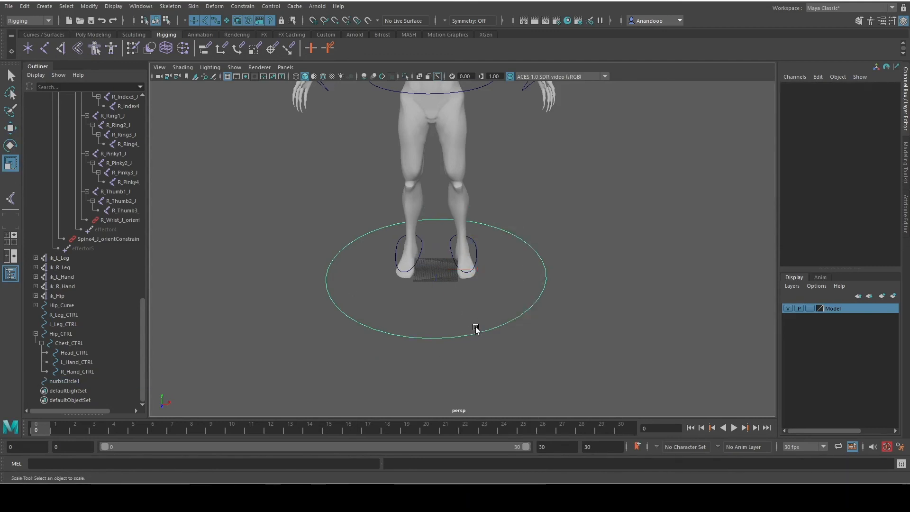
left_click(76, 380)
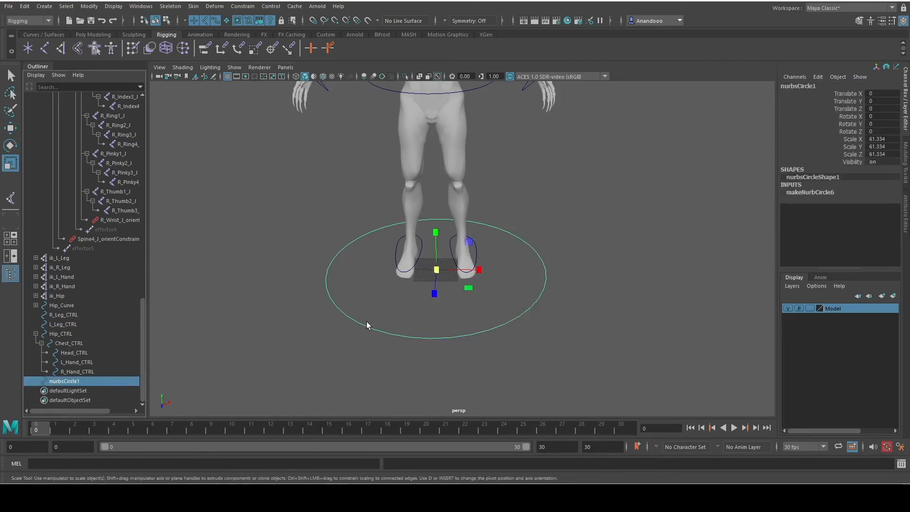
right_click_drag(358, 321, 313, 264)
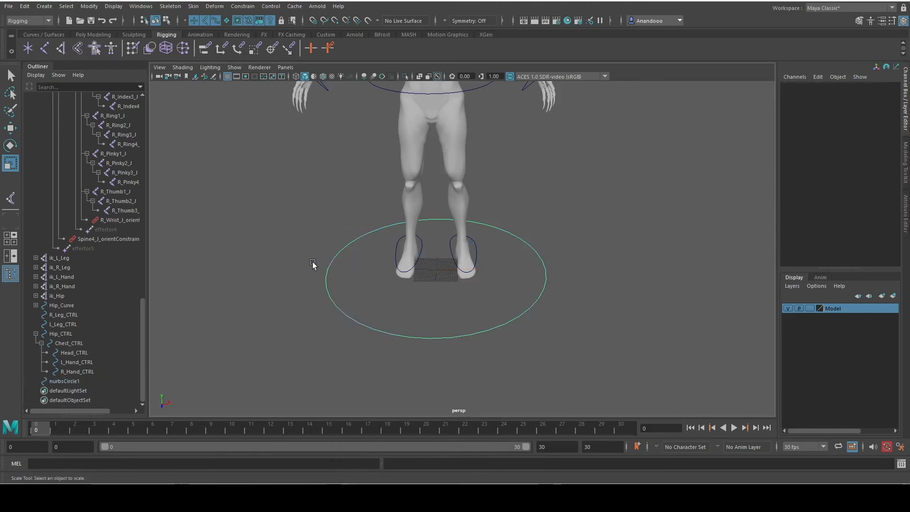
left_click(392, 339)
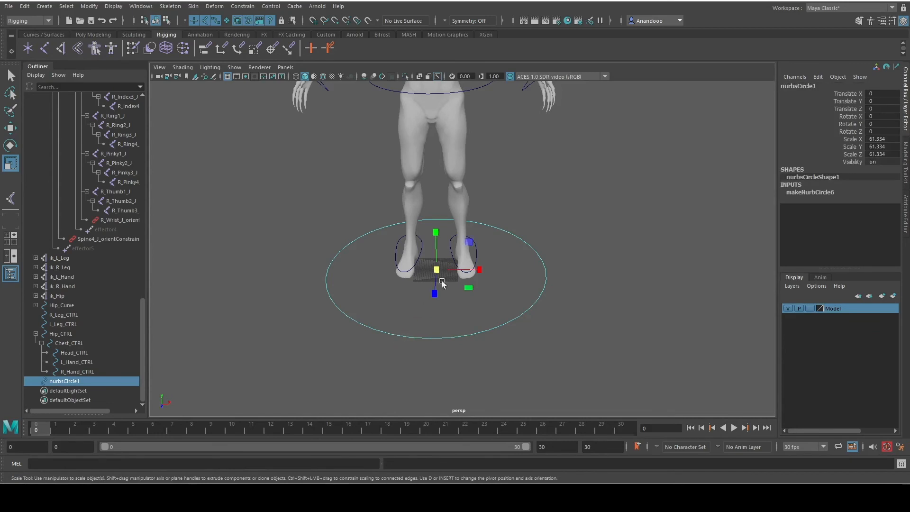
Step: Scale the floor circle to about 35.4 in X and 37.6 in Z so it closely surrounds both feet
key("e")
key("r")
left_click_drag(479, 270, 438, 284)
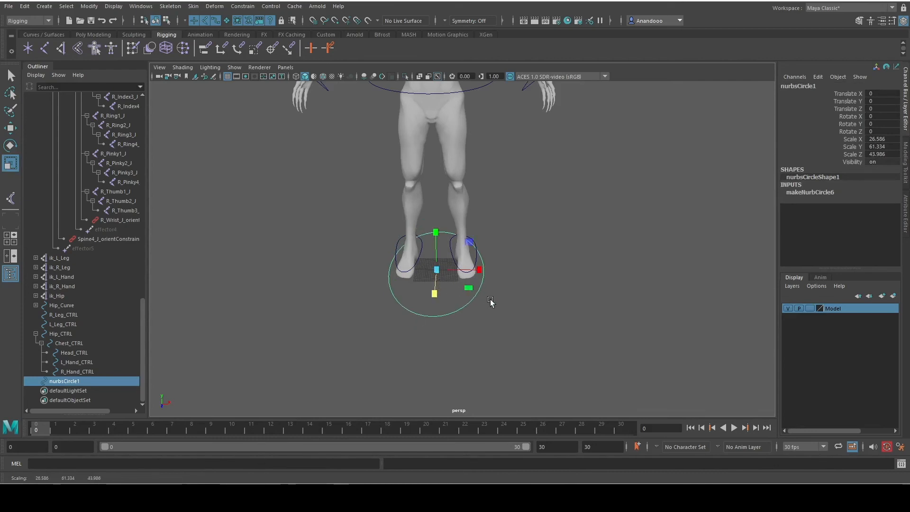
left_click_drag(491, 302, 357, 303, "alt")
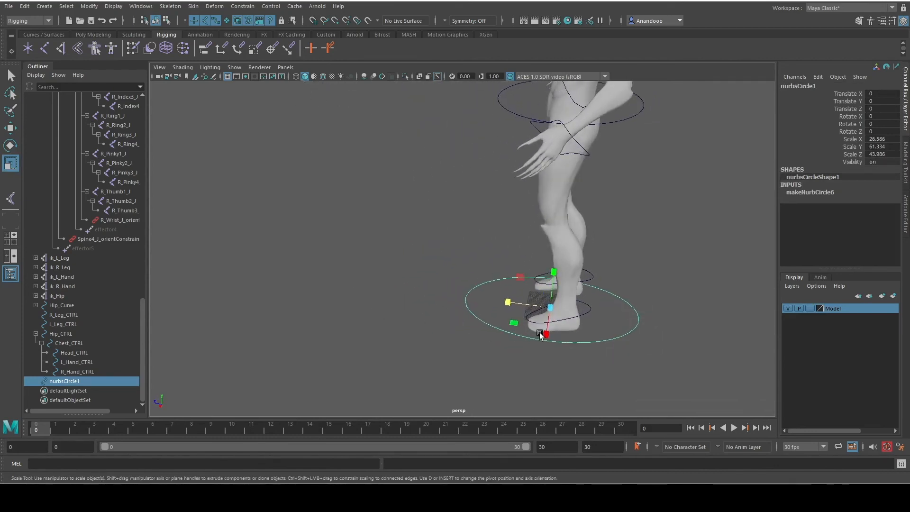
left_click_drag(546, 338, 532, 410)
mouse_move(508, 302)
left_mouse_down()
mouse_move(536, 308)
mouse_move(519, 311)
left_mouse_up()
left_click_drag(416, 368, 494, 360, "alt")
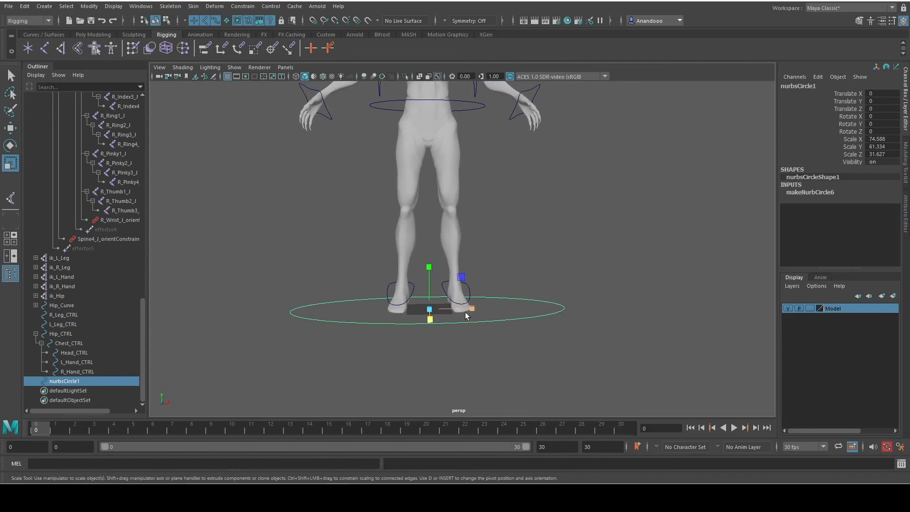
left_click_drag(471, 308, 450, 318)
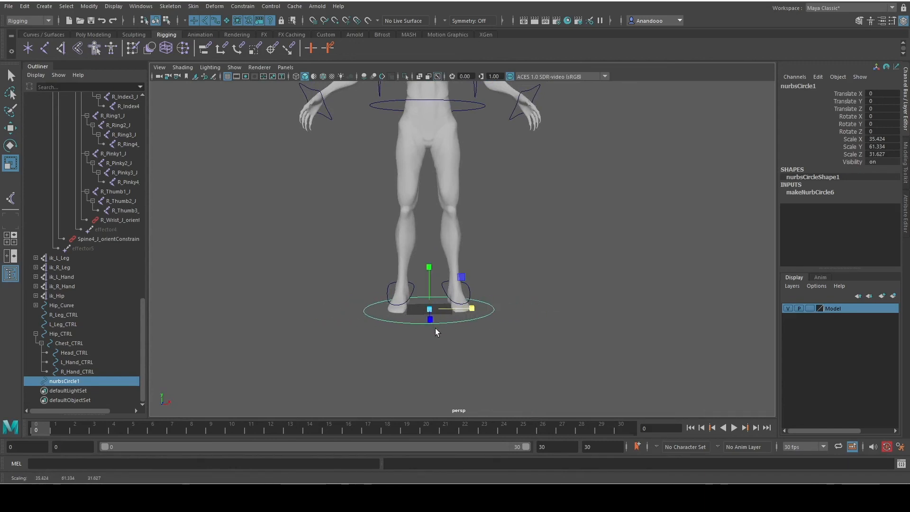
key("e")
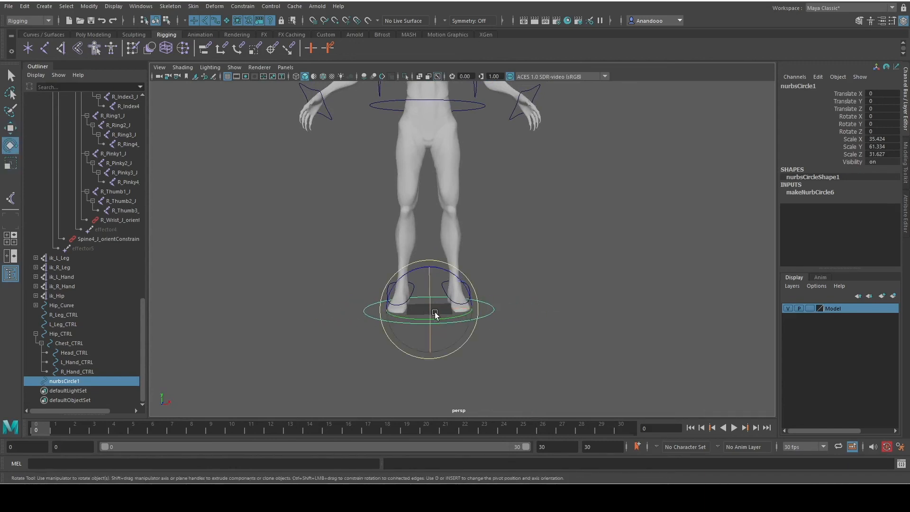
key("r")
left_click_drag(431, 312, 446, 315)
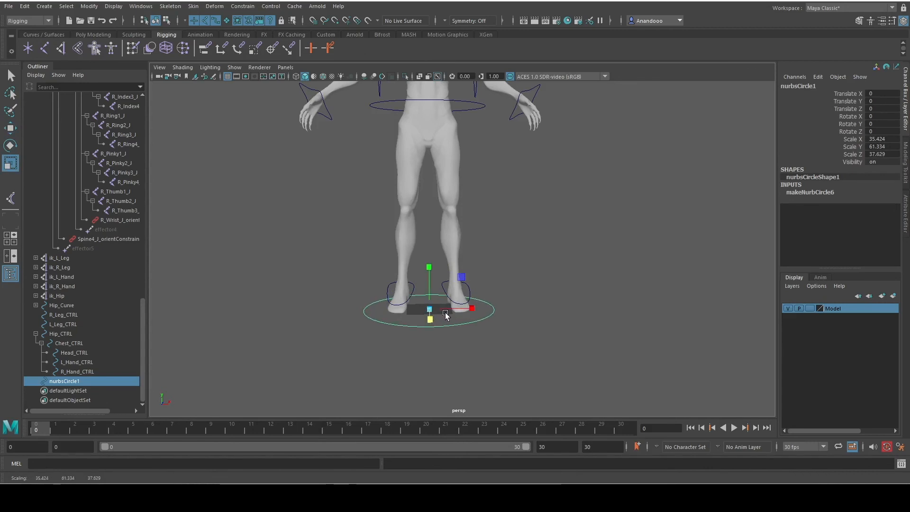
left_click_drag(283, 304, 295, 340, "alt")
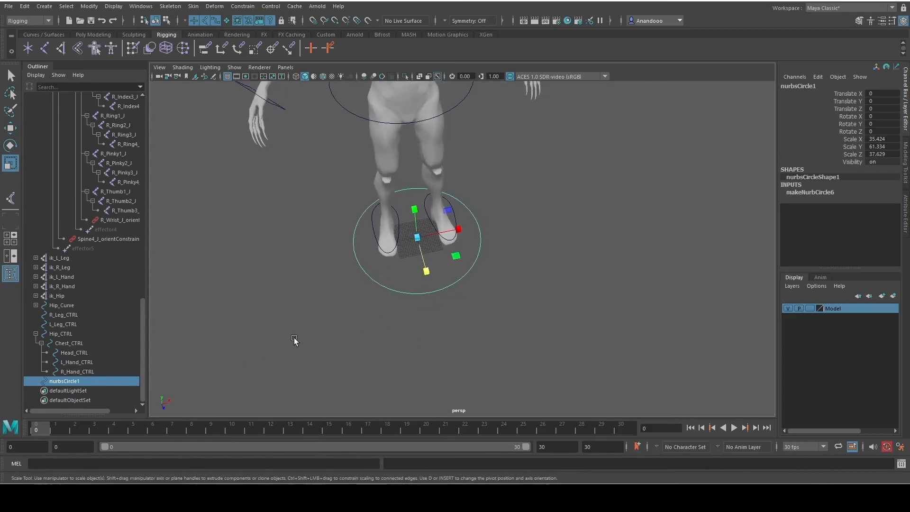
Step: Set the floor circle's Scale X, Y and Z to 30 and clear the selection
left_click_drag(885, 139, 885, 155)
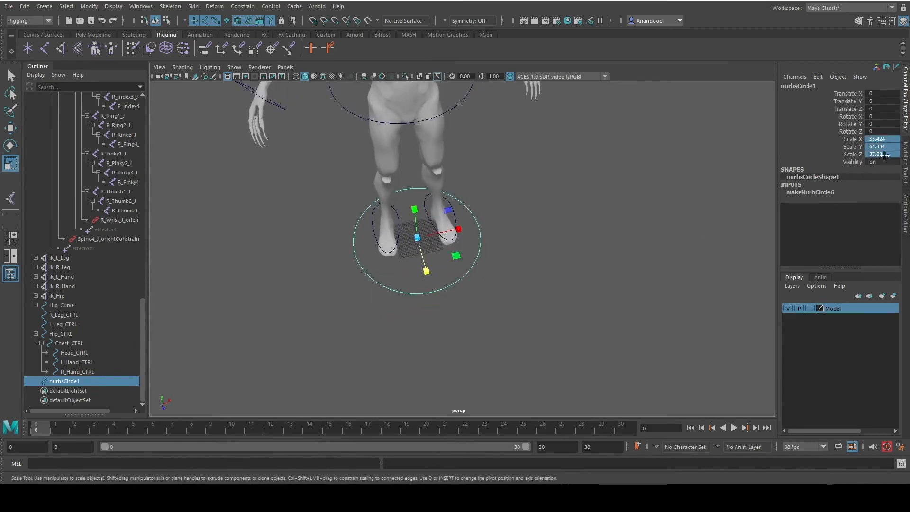
double_click(885, 155)
type("30")
key("Return")
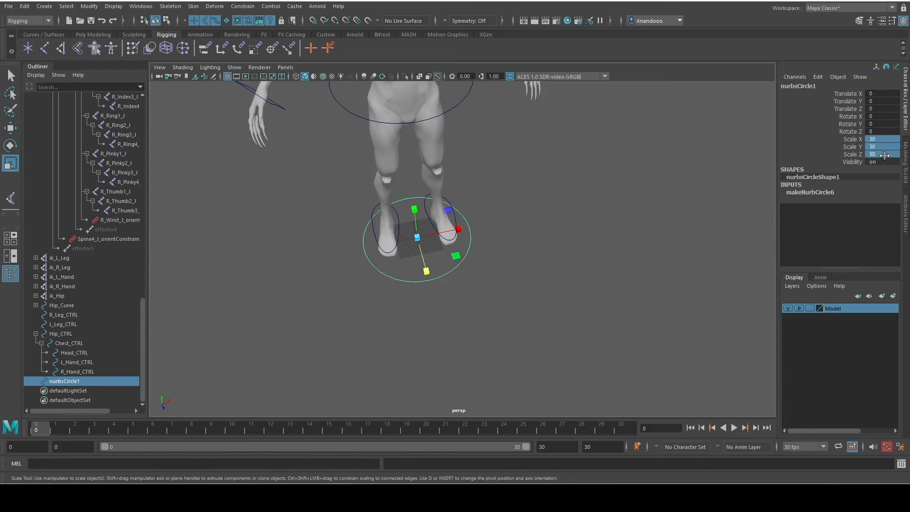
left_click(454, 366)
Step: Examine the floor circle's curve up close and its placement around the feet at ground level
right_click_drag(451, 260, 421, 261)
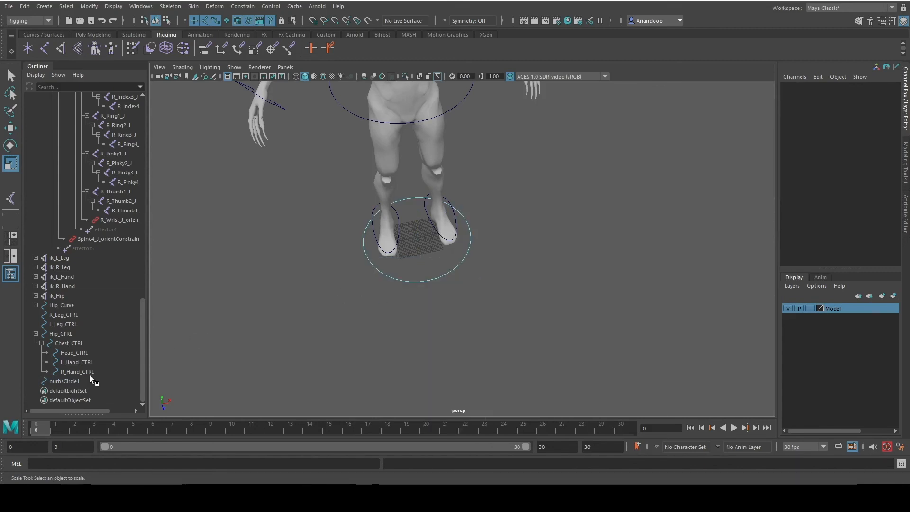
left_click(67, 379)
scroll(372, 287, "up", 6)
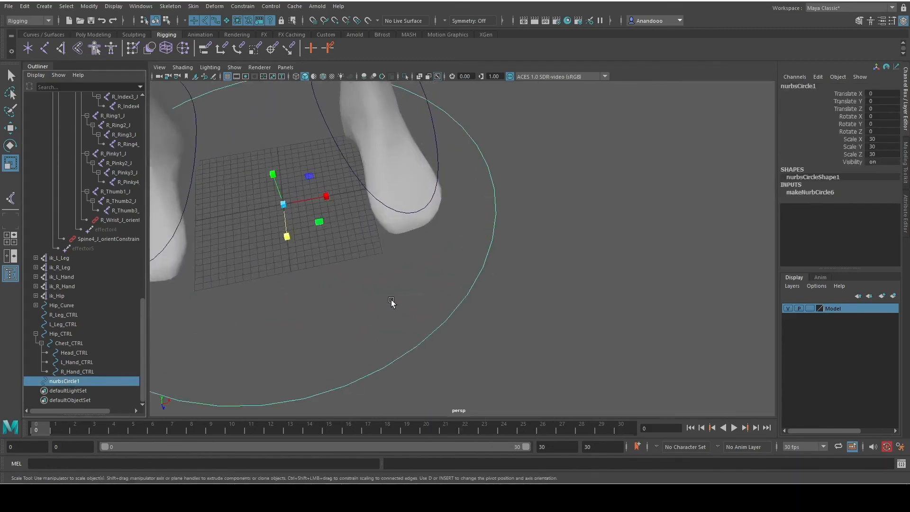
scroll(524, 275, "up", 3)
right_click_drag(503, 233, 467, 236)
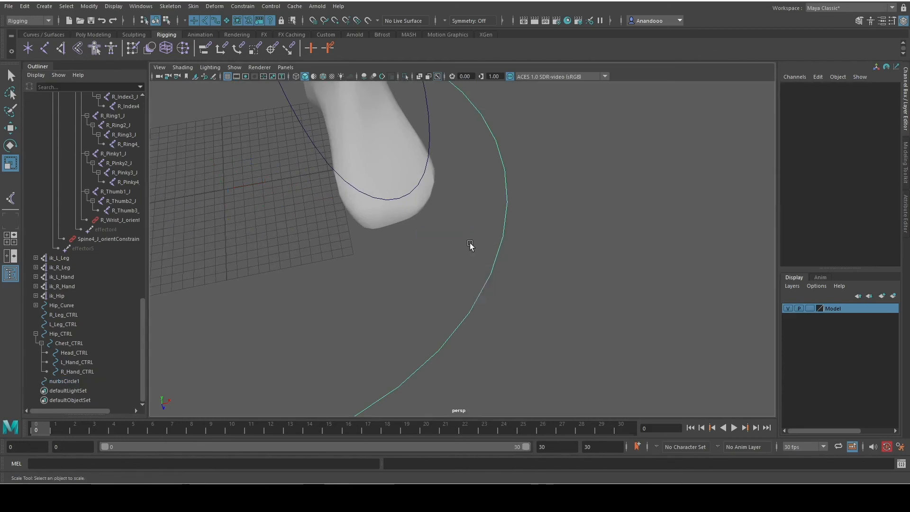
scroll(474, 248, "up", 3)
scroll(491, 274, "up", 5)
scroll(488, 278, "down", 6)
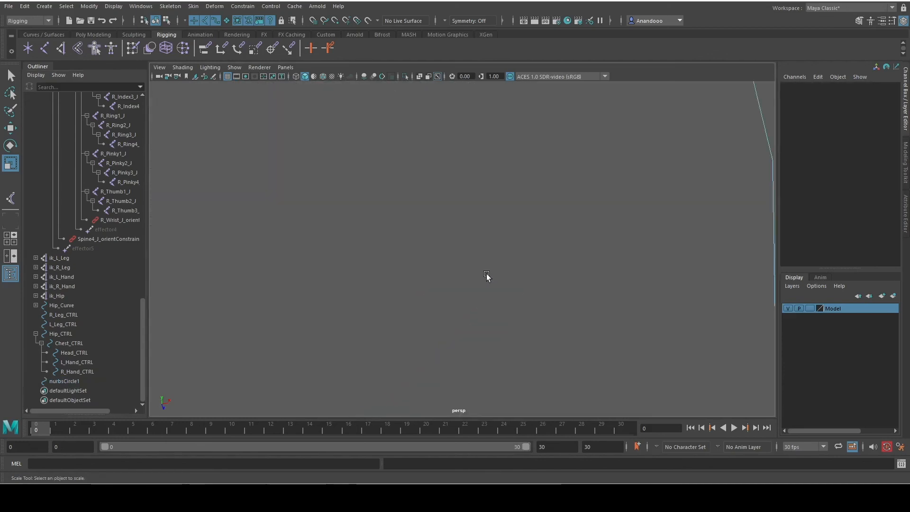
scroll(481, 277, "down", 4)
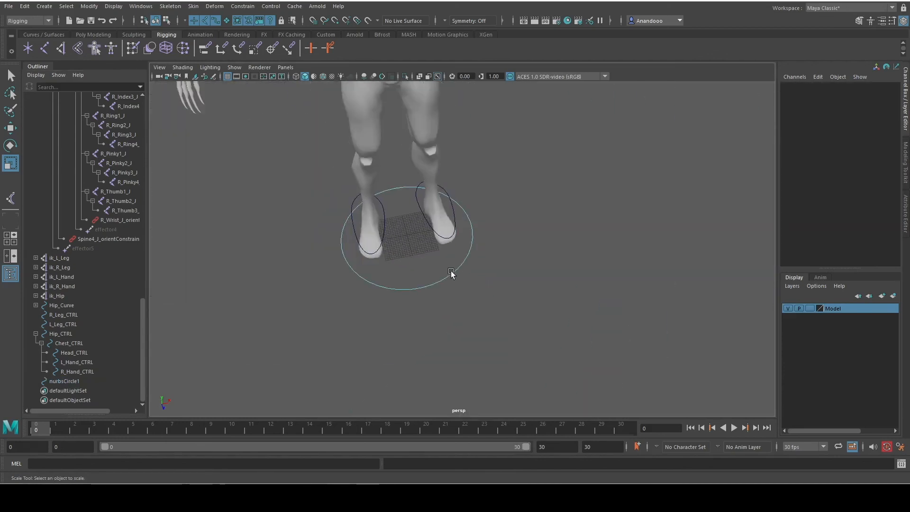
right_click_drag(448, 260, 477, 246)
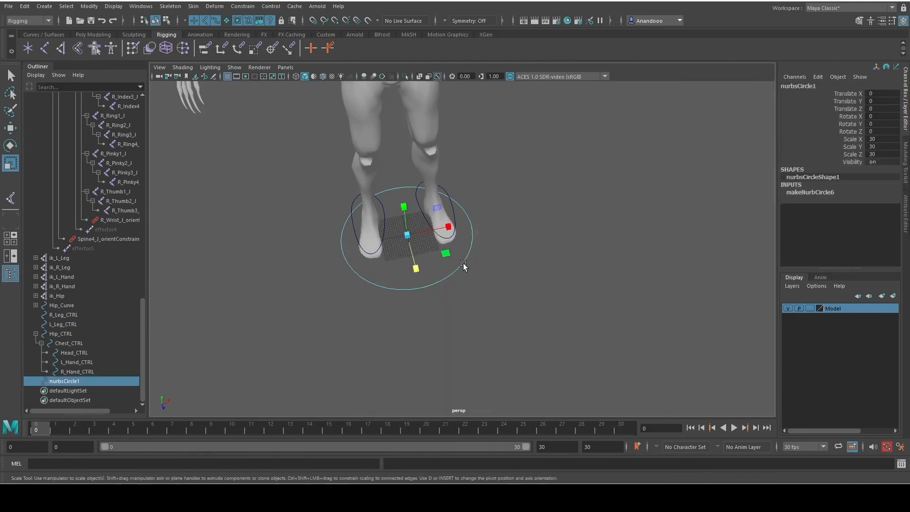
left_click_drag(300, 352, 239, 331, "alt")
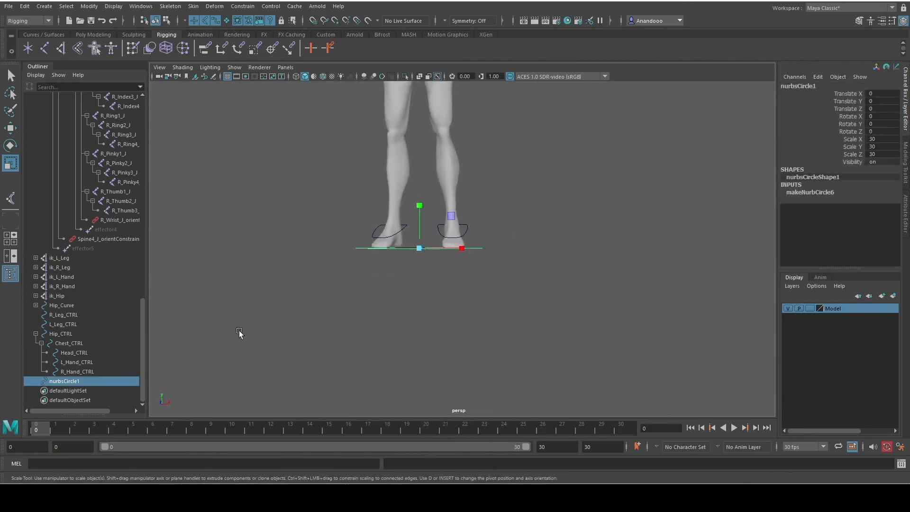
left_click_drag(320, 287, 328, 312, "alt")
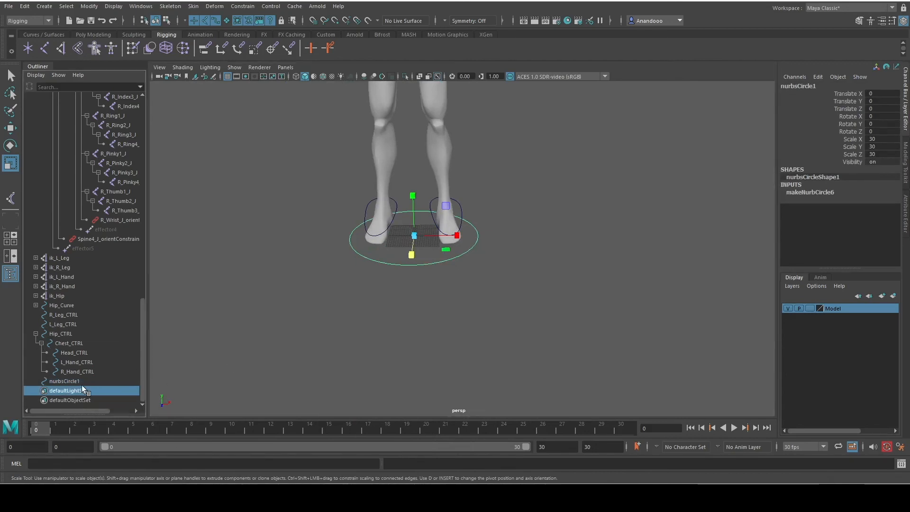
Step: Rename the floor circle as World_CTRL
double_click(64, 381)
key("Return")
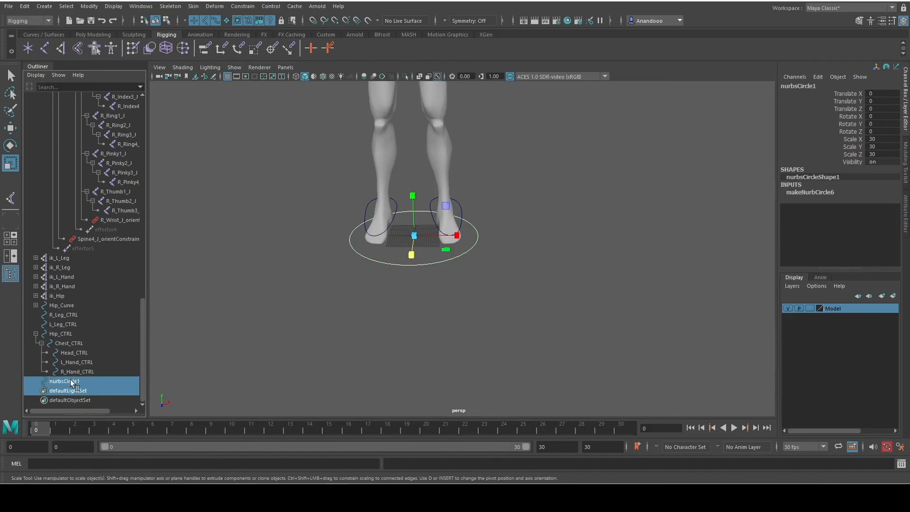
left_click(285, 390)
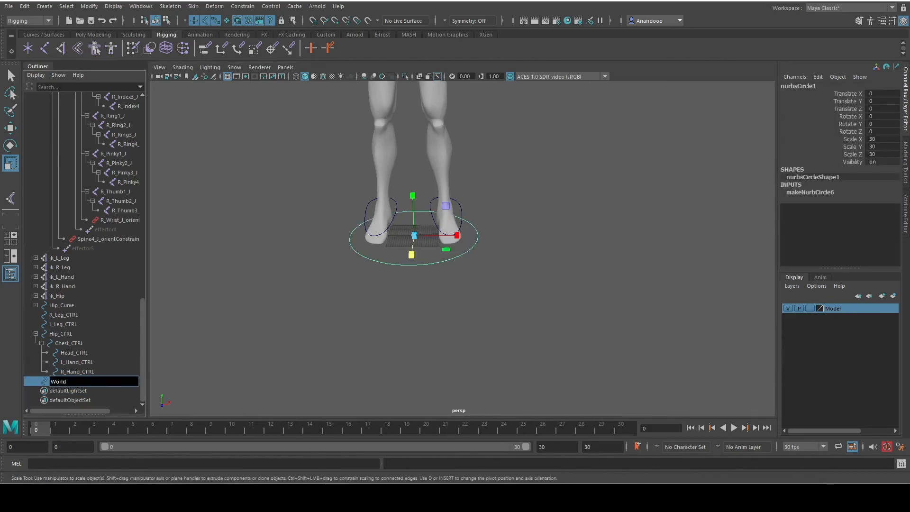
key("Return")
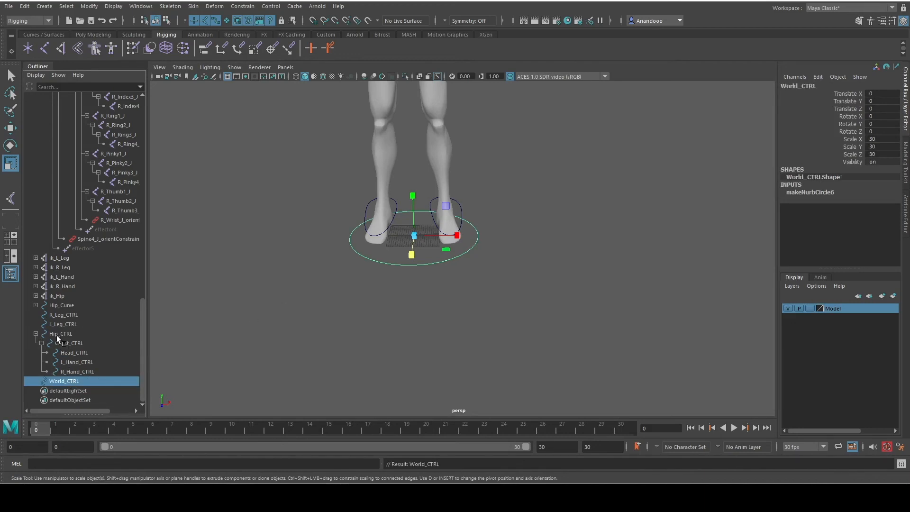
Step: Parent Hip_CTRL and R_Leg_CTRL under World_CTRL, with L_Leg_CTRL under Hip_CTRL and Hip_Curve kept at the top level
left_click_drag(57, 339, 62, 384)
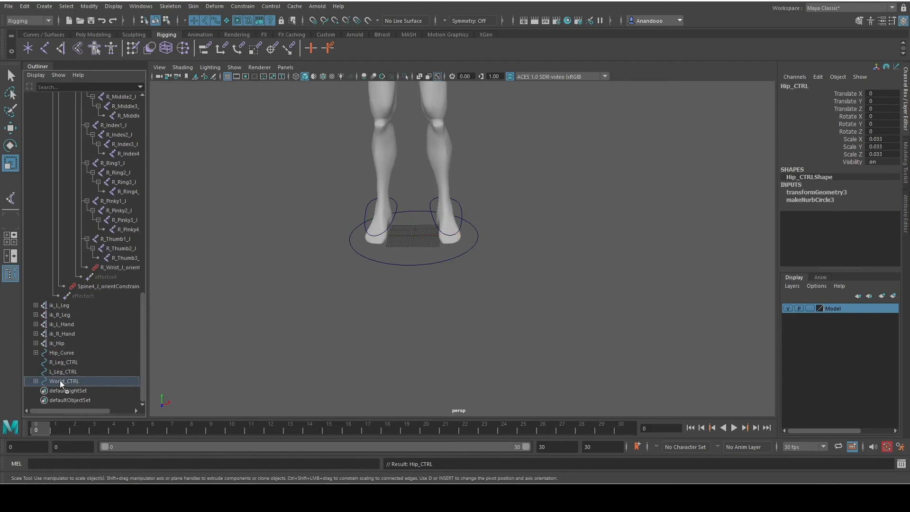
middle_click_drag(60, 381, 60, 379)
left_click(35, 381)
scroll(73, 361, "down", 1)
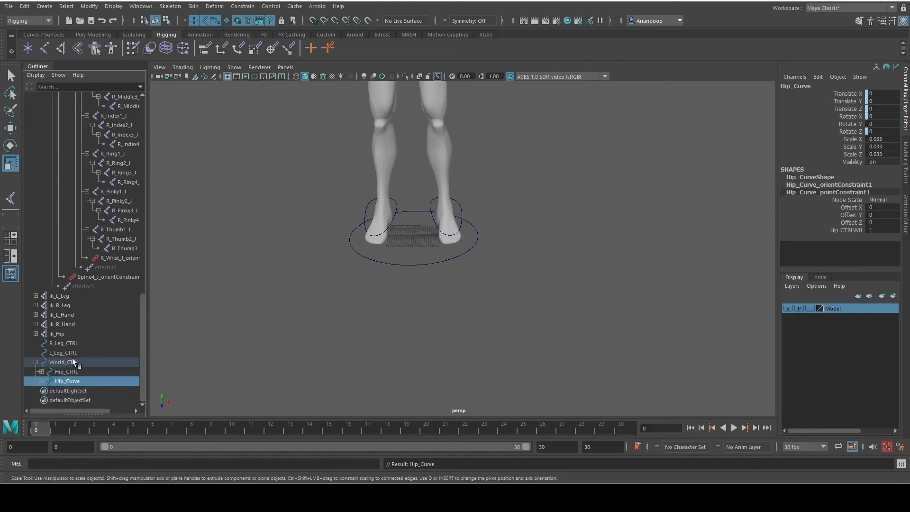
middle_click_drag(75, 388, 60, 342)
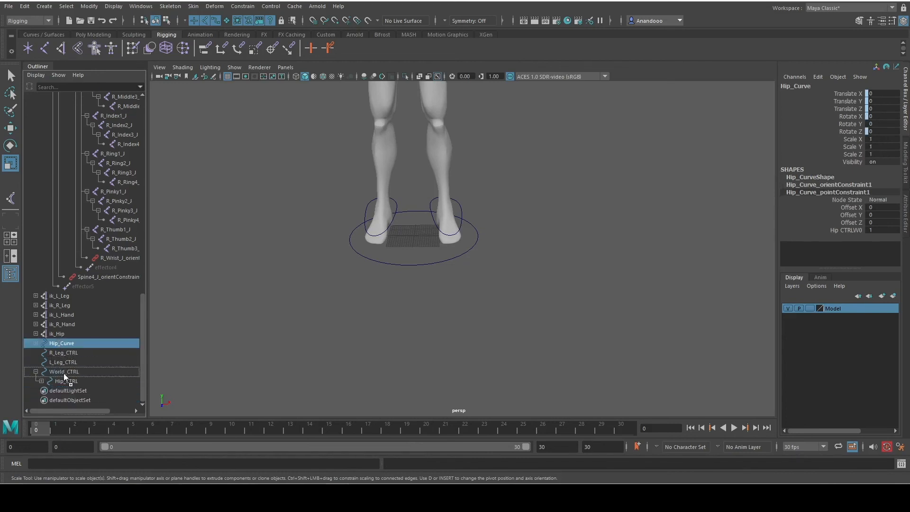
middle_click_drag(64, 377, 69, 380)
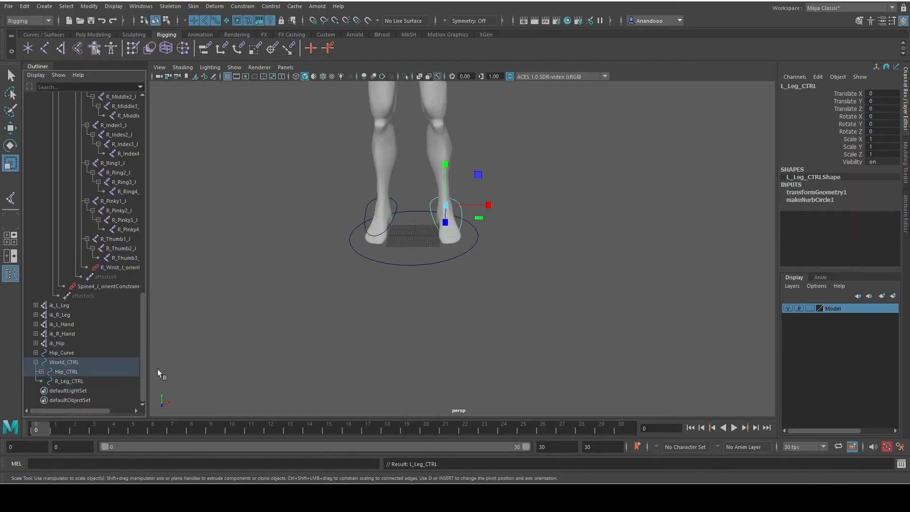
Step: Test the whole rig by moving World_CTRL along Z, undo the move and clear the selection
left_click(445, 261)
key("w")
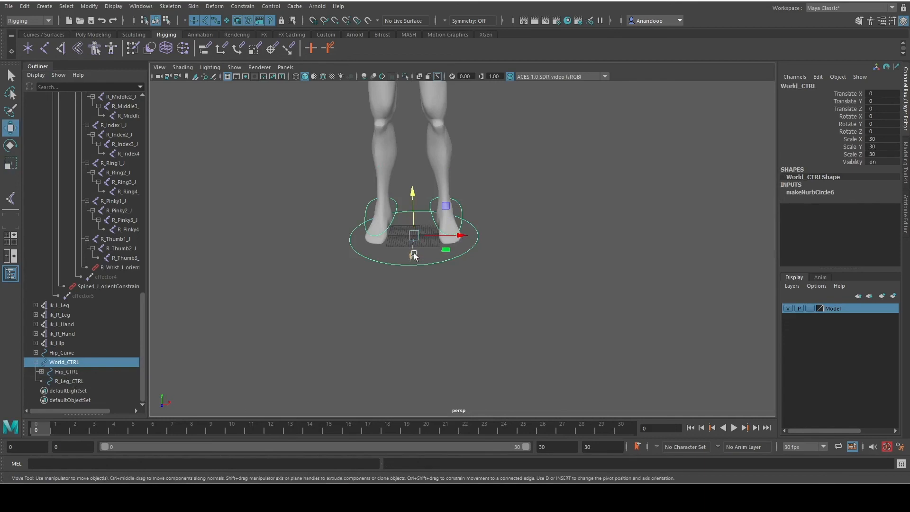
left_click_drag(415, 253, 419, 280)
key("ctrl+z")
key("ctrl+z")
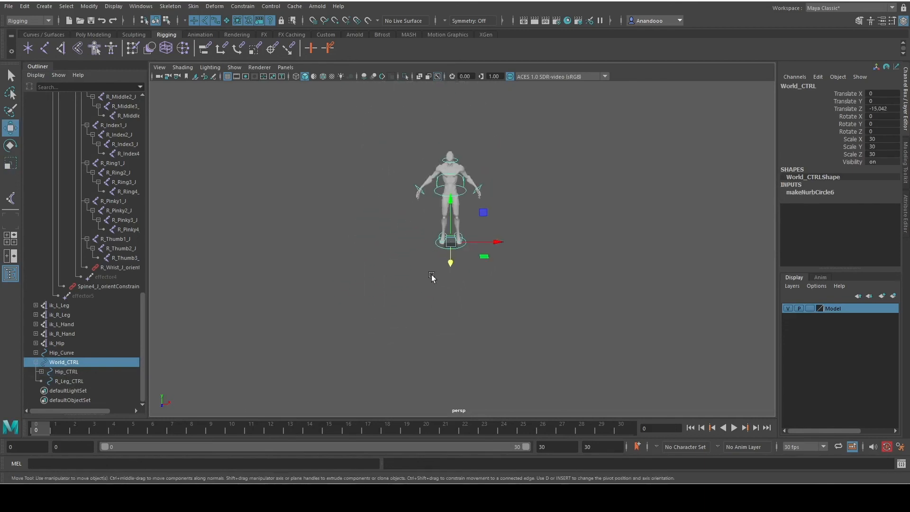
left_click(564, 251)
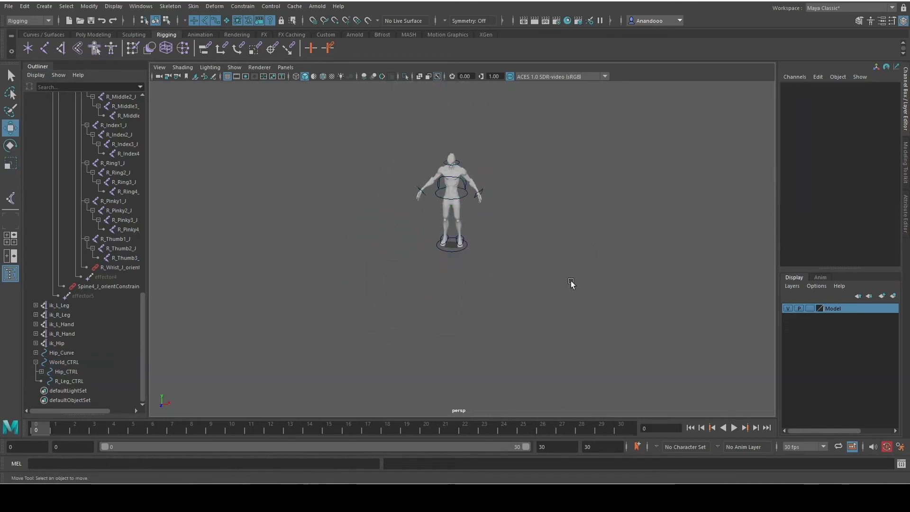
left_click_drag(549, 283, 516, 273, "alt")
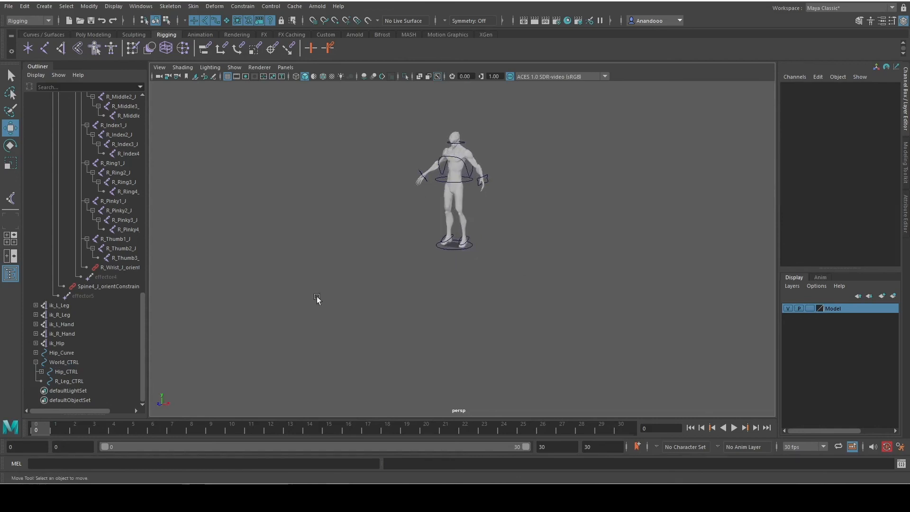
Step: Expand Hip_CTRL's children, test L_Hand_CTRL by moving it along X and undo the move
left_click(41, 371)
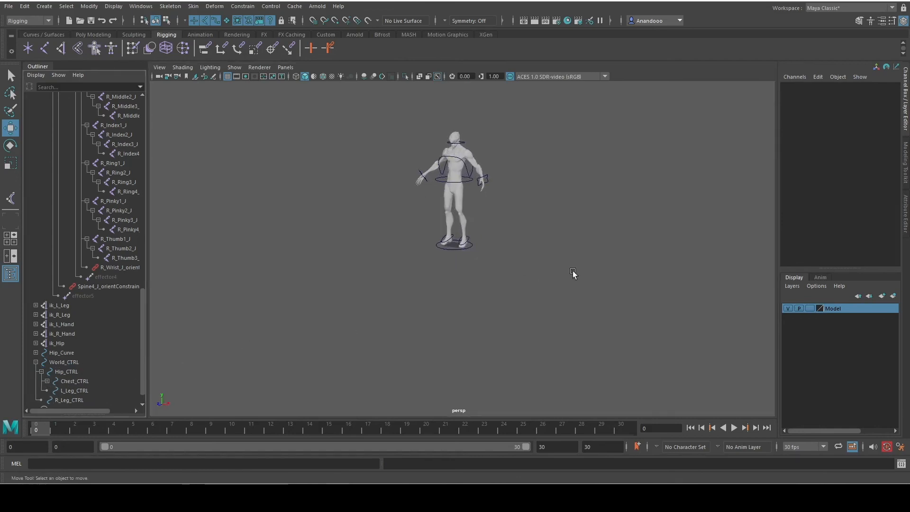
mouse_move(573, 275)
left_mouse_down("alt")
mouse_move(493, 329)
mouse_move(565, 284)
left_mouse_up("alt")
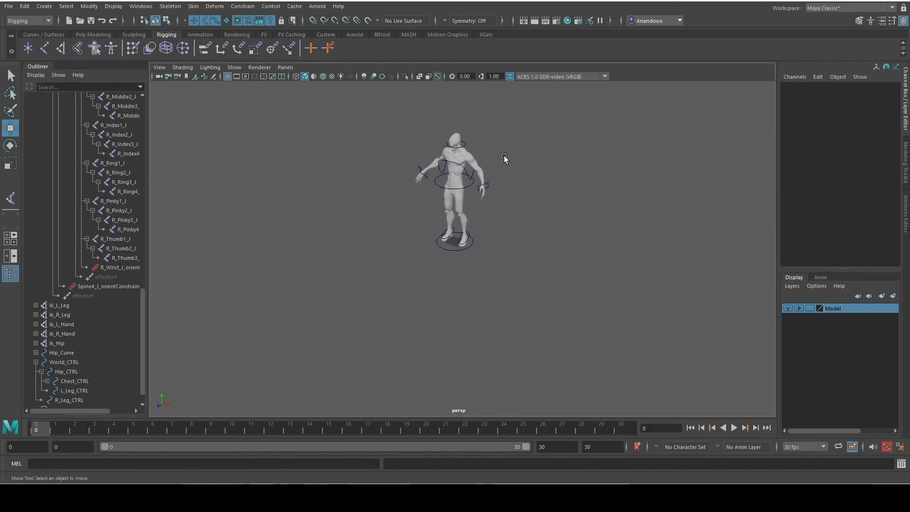
left_click(489, 187)
left_click_drag(515, 201, 531, 199)
key("ctrl+z")
left_click_drag(475, 277, 508, 246, "alt")
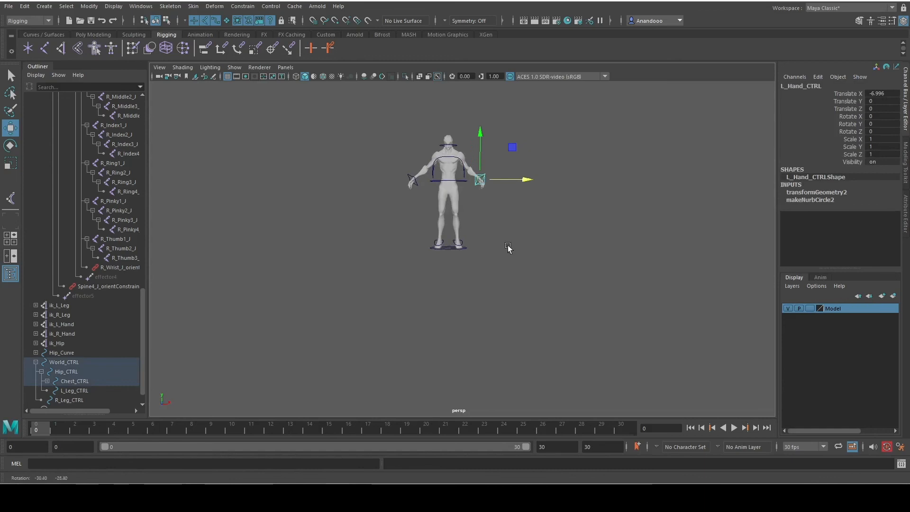
Step: Test the hip control by moving Hip_CTRL down along Y, and undo the move
left_click(454, 184)
left_click_drag(446, 148, 446, 152)
key("ctrl+z")
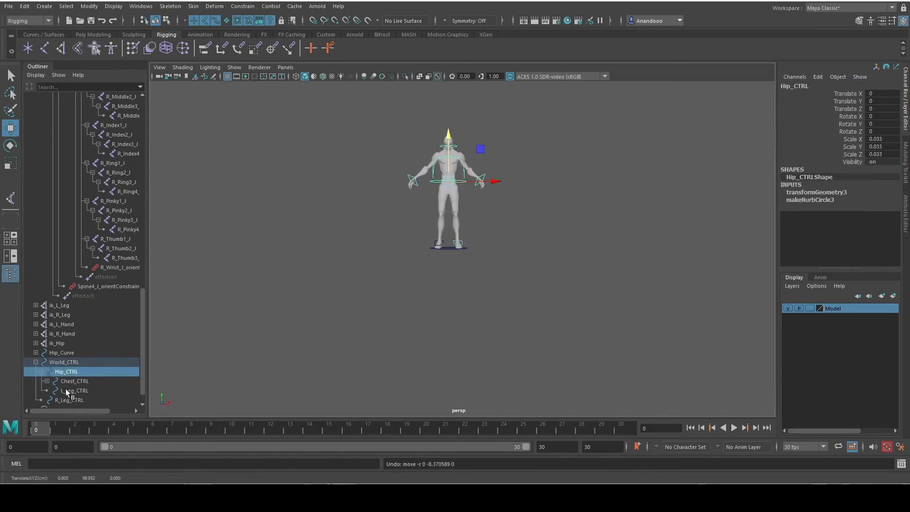
Step: Reparent L_Leg_CTRL directly under World_CTRL, test it by moving it along Y and undo the move
scroll(73, 400, "down", 2)
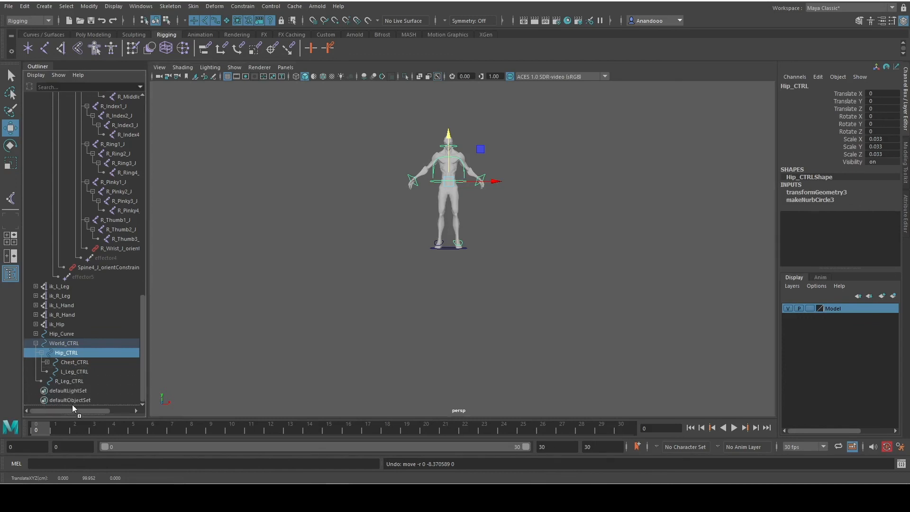
left_click_drag(74, 407, 56, 343)
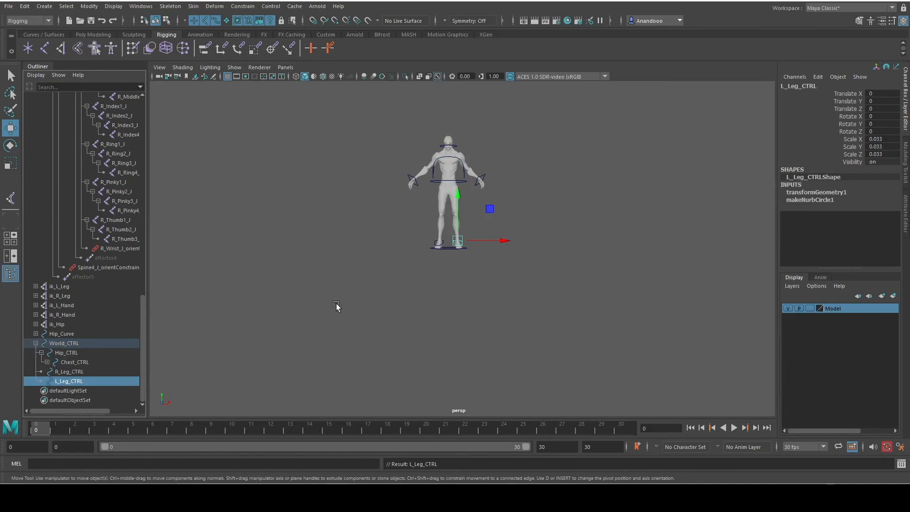
left_click_drag(457, 194, 458, 207)
key("ctrl+z")
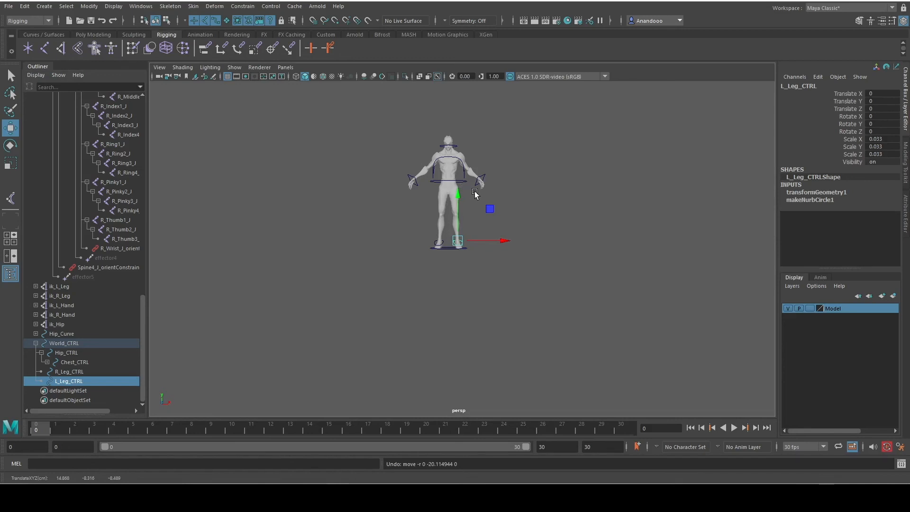
Step: Lower Hip_CTRL to about -0.684 in Y, examine the bent legs and planted feet, and undo the move
left_click(443, 179)
left_click(447, 180)
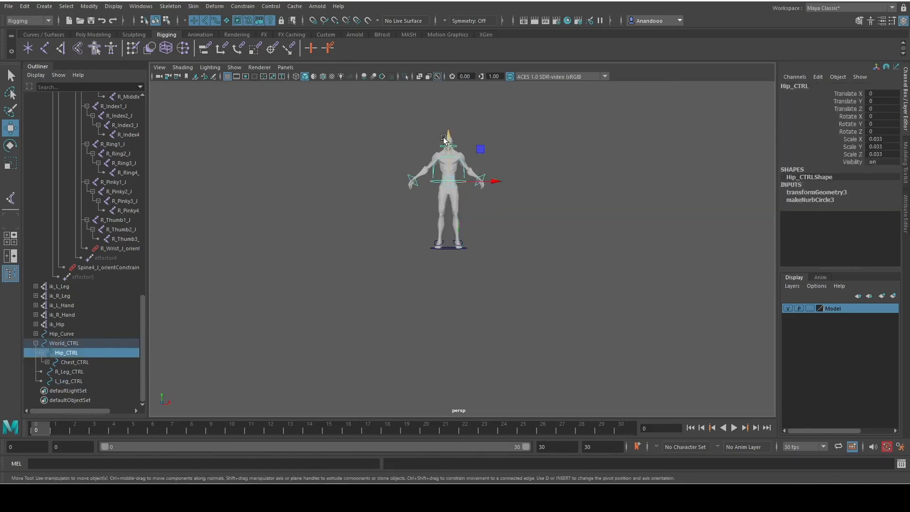
mouse_move(449, 141)
left_mouse_down()
mouse_move(450, 165)
mouse_move(455, 154)
left_mouse_up()
scroll(458, 203, "up", 3)
scroll(459, 202, "up", 5)
left_click_drag(527, 193, 465, 167, "alt")
scroll(512, 195, "down", 4)
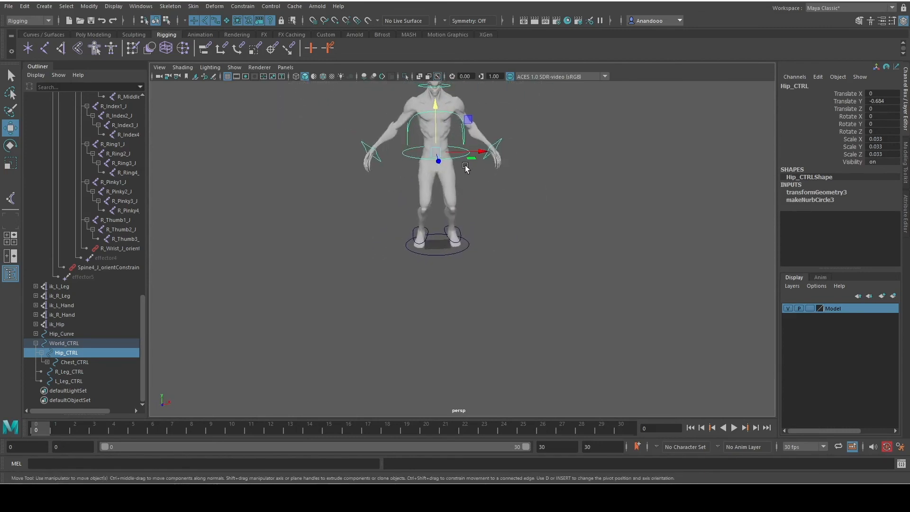
key("ctrl+z")
mouse_move(518, 178)
left_mouse_down("alt")
mouse_move(483, 212)
mouse_move(514, 182)
left_mouse_up("alt")
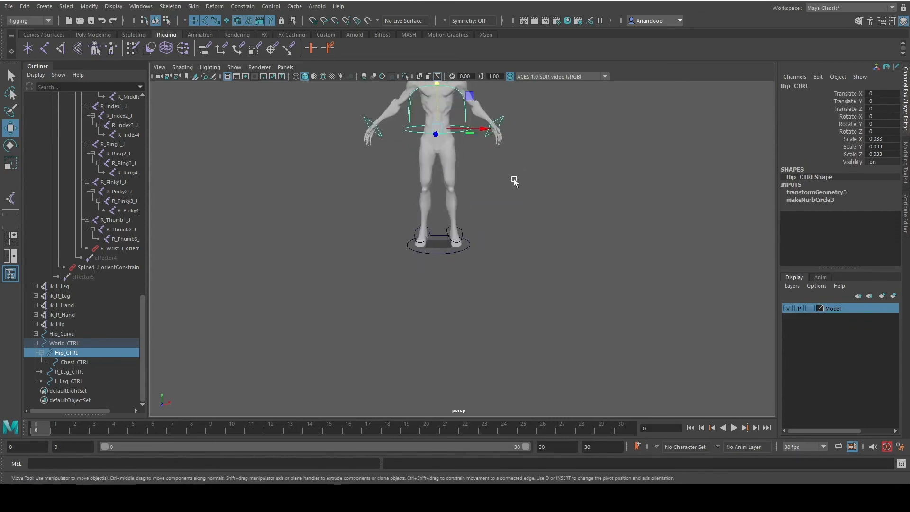
middle_click_drag(517, 190, 497, 309, "alt")
right_click_drag(506, 217, 503, 308, "alt")
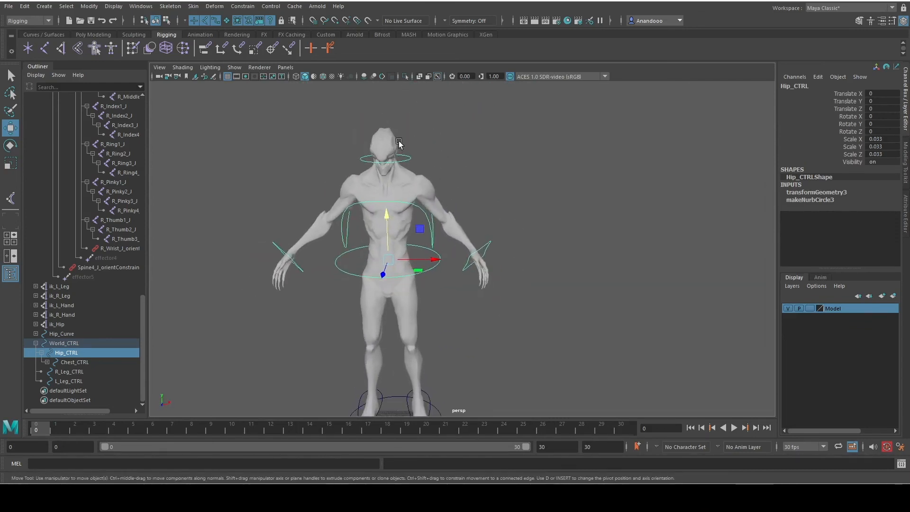
Step: Set a key on Head_CTRL at frame 0 and rotate the head control to about -43.3 in X
left_click(407, 164)
key("s")
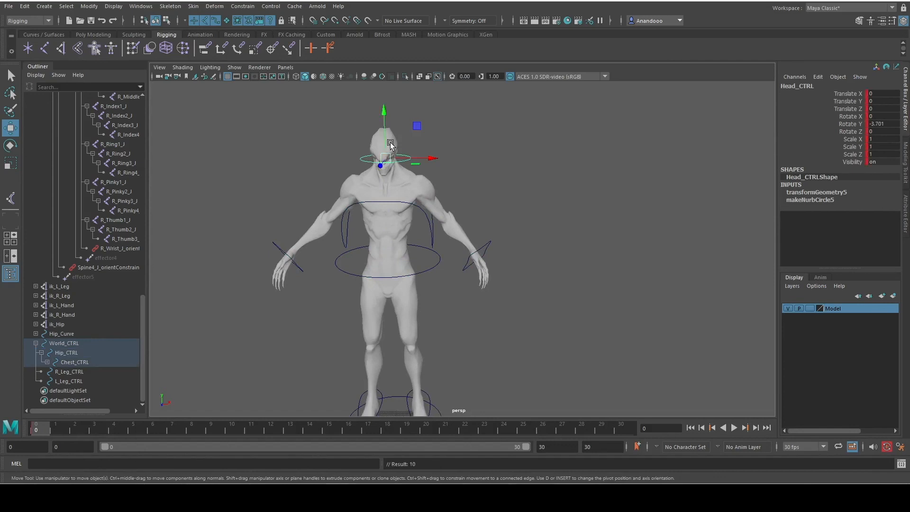
key("e")
left_click_drag(385, 142, 380, 116)
left_click_drag(376, 137, 322, 157, "alt")
mouse_move(424, 99)
left_mouse_down()
mouse_move(392, 98)
mouse_move(424, 98)
mouse_move(419, 114)
left_mouse_up()
scroll(436, 133, "up", 4)
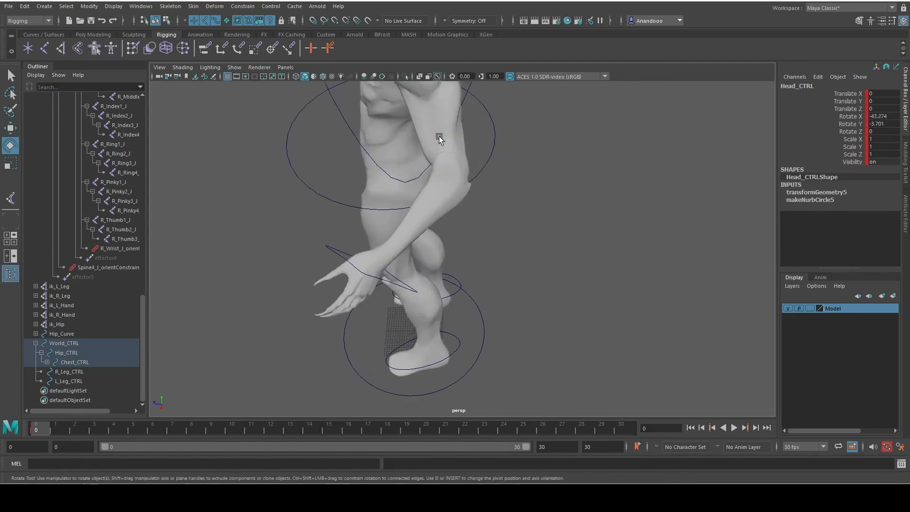
scroll(634, 192, "up", 2)
middle_click_drag(624, 226, 629, 438, "alt")
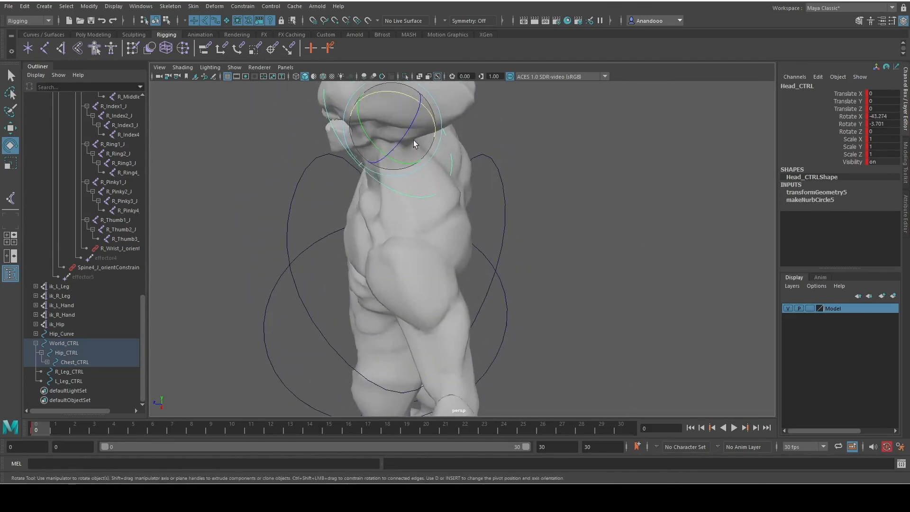
Step: Undo the last head rotation and delete Head_CTRL's key at frame 0
key("ctrl+z")
left_click_drag(451, 318, 583, 278, "alt")
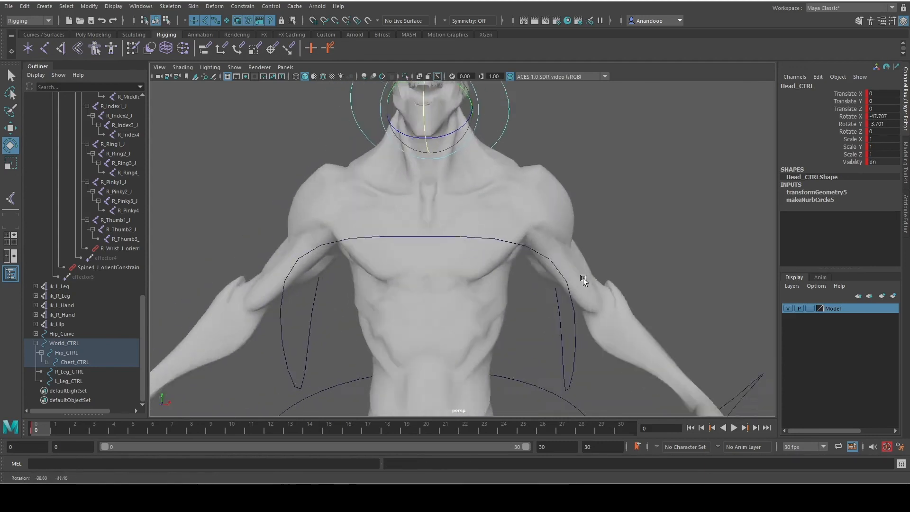
scroll(567, 294, "down", 5)
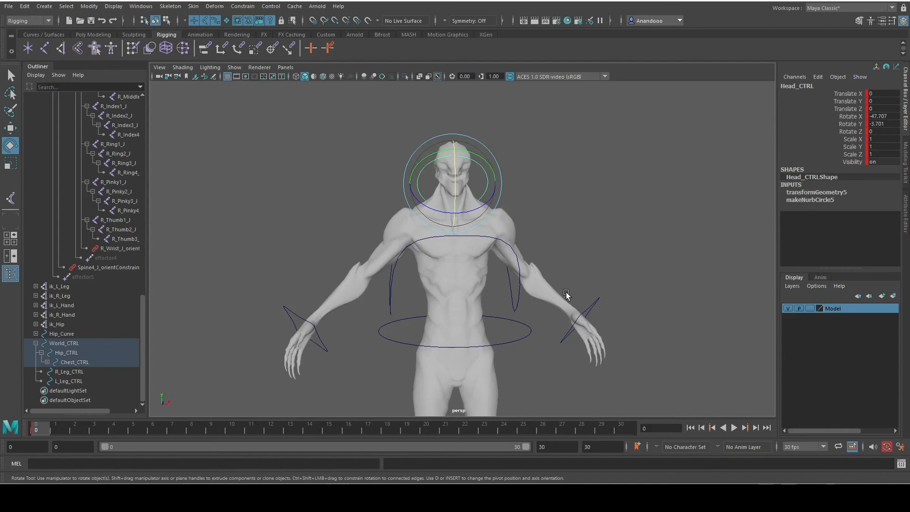
right_click(36, 431)
left_click(66, 280)
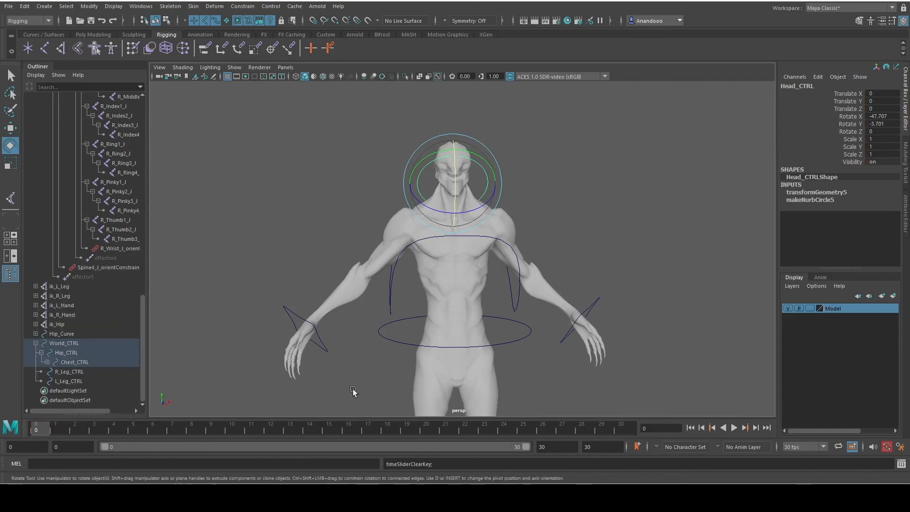
left_click(319, 220)
Step: Reset Head_CTRL's Rotate X and Rotate Y to 0 and clear the selection
left_click_drag(538, 189, 617, 218, "alt")
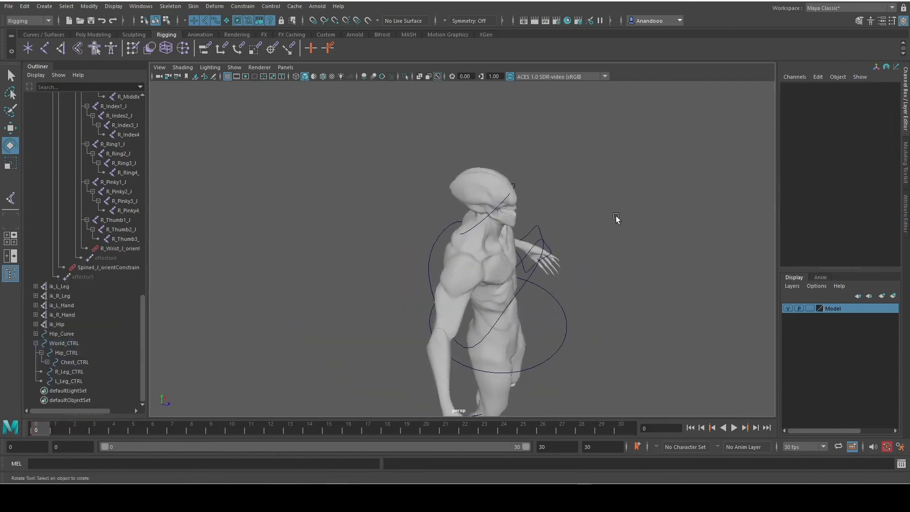
left_click(494, 213)
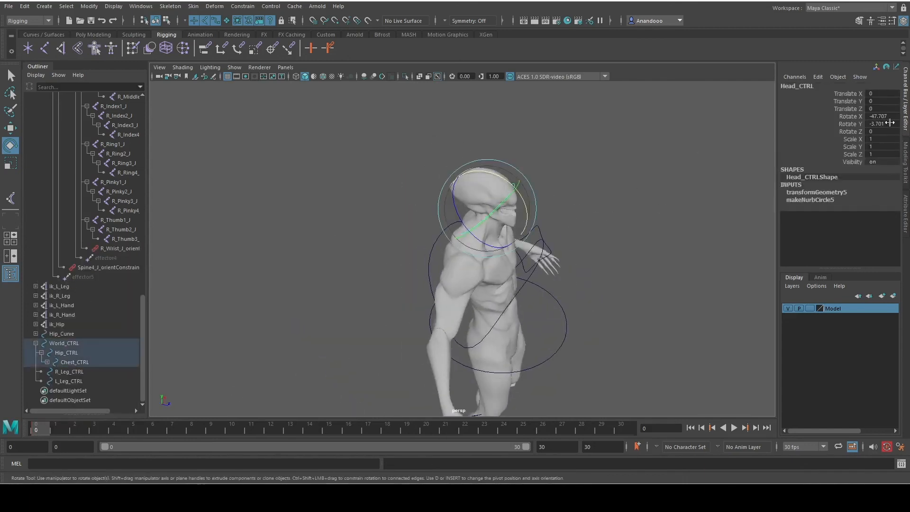
left_click(881, 116)
double_click(885, 124)
type("0")
key("Return")
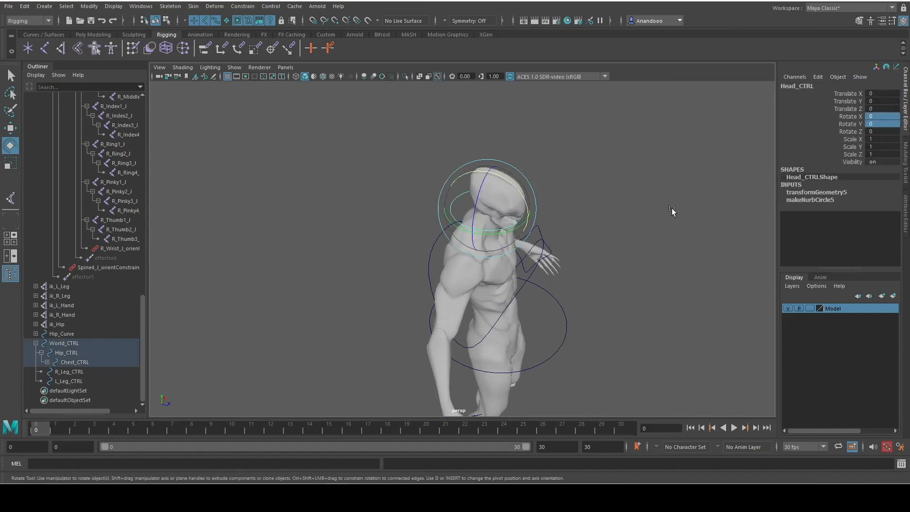
left_click(634, 291)
left_click_drag(634, 290, 495, 286, "alt")
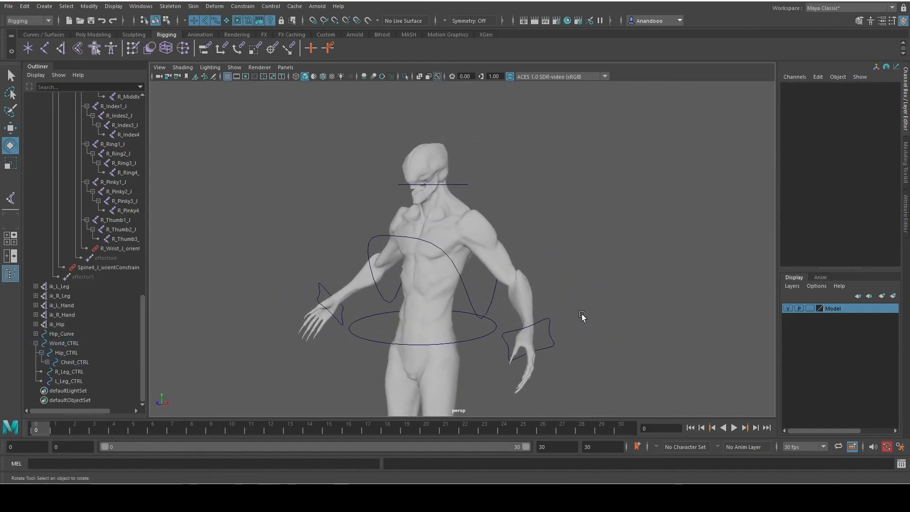
Step: Lower Hip_CTRL along Y to about -0.801 to bend the character's knees
middle_click_drag(554, 339, 623, 214, "alt")
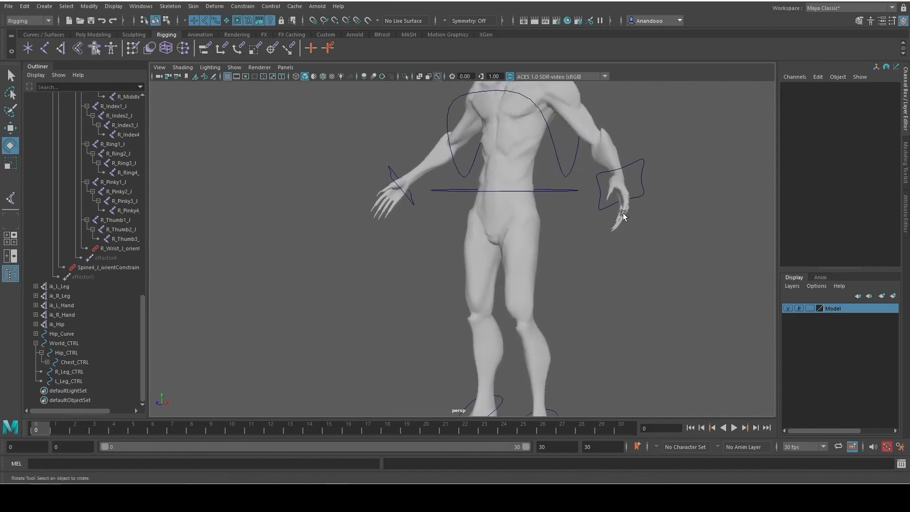
left_click(556, 150)
mouse_move(521, 95)
left_mouse_down()
mouse_move(554, 93)
mouse_move(535, 98)
left_mouse_up()
left_click_drag(538, 168, 591, 199, "alt")
left_click(569, 205)
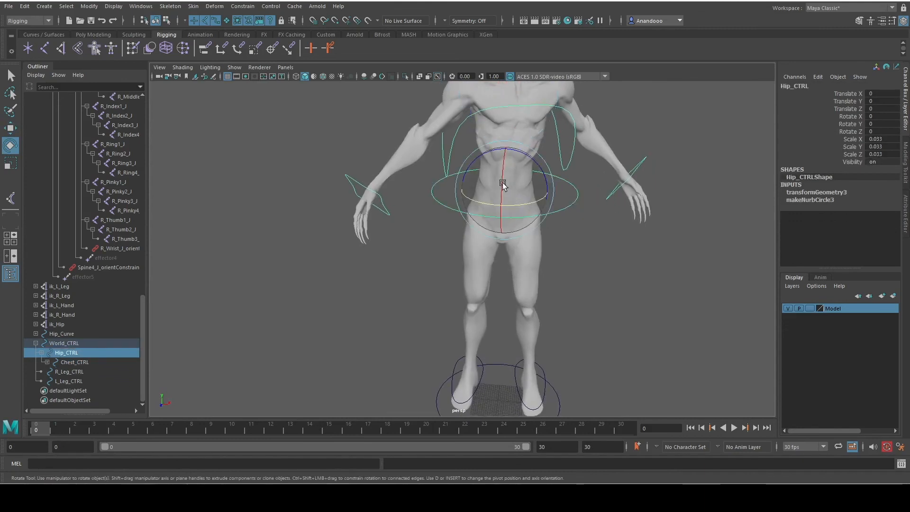
key("w")
left_click_drag(505, 153, 503, 216)
Step: Move L_Leg_CTRL outward along X to about 1.602 to widen the stance
left_click(551, 393)
left_click_drag(579, 378, 649, 383)
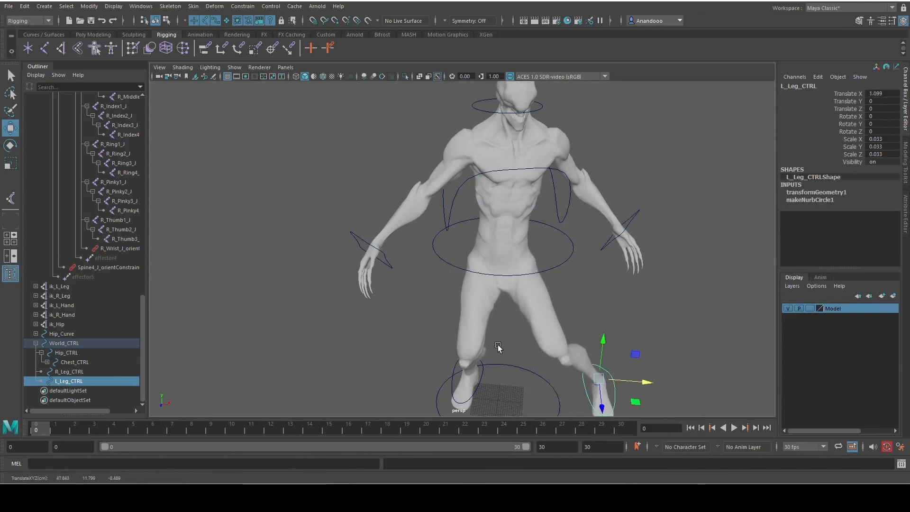
left_click_drag(649, 388, 679, 386)
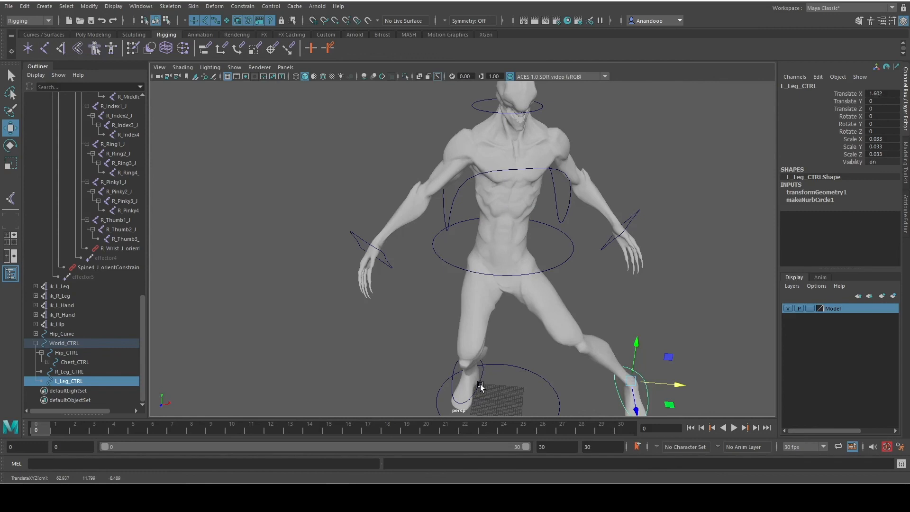
Step: Lower Hip_CTRL further along Y to about -1.704 for a deep crouch
left_click(506, 274)
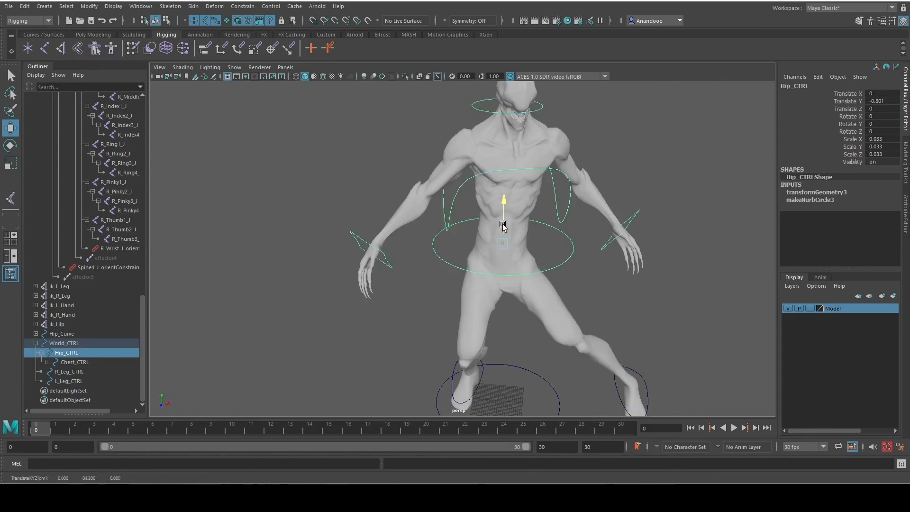
left_click_drag(503, 219, 483, 349)
scroll(516, 384, "down", 3)
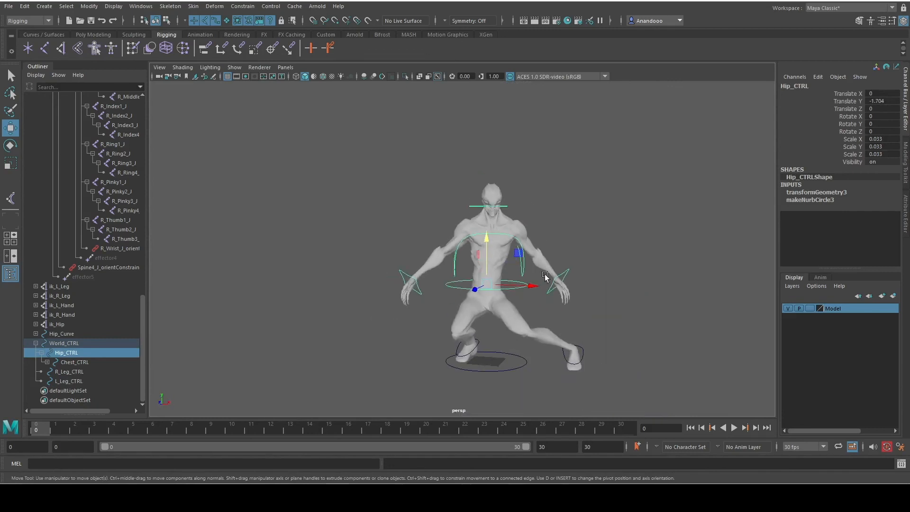
Step: Move L_Hand_CTRL to about -16.636, 15.626, -3.185 and rotate it to about -49.62 in Z
left_click(559, 280)
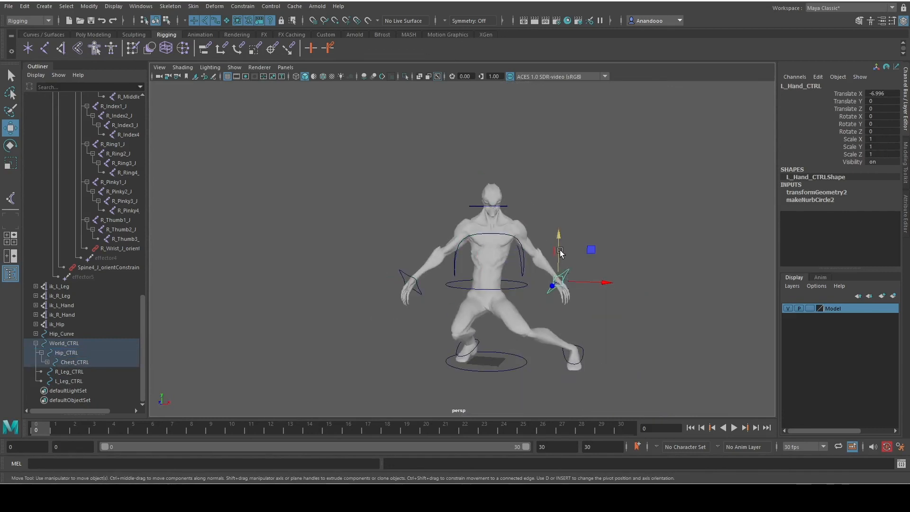
left_click_drag(560, 251, 586, 260)
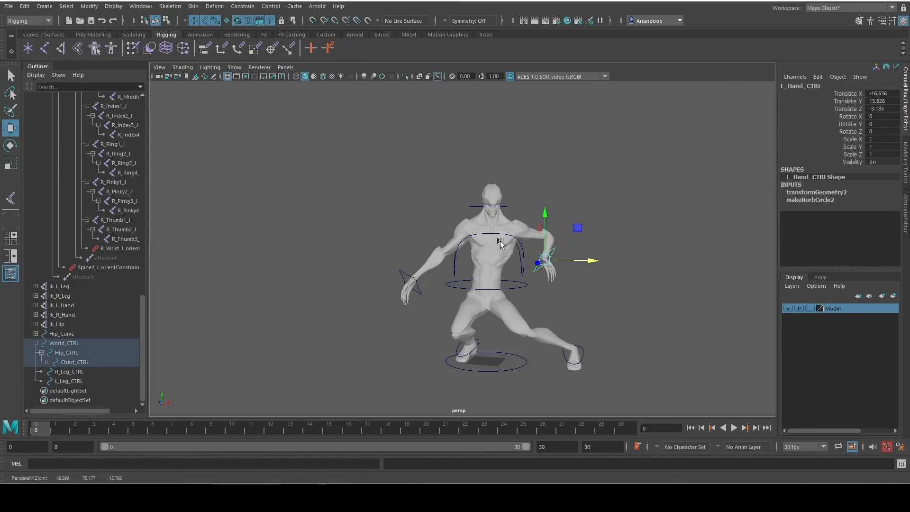
key("e")
left_click_drag(516, 240, 554, 219)
key("q")
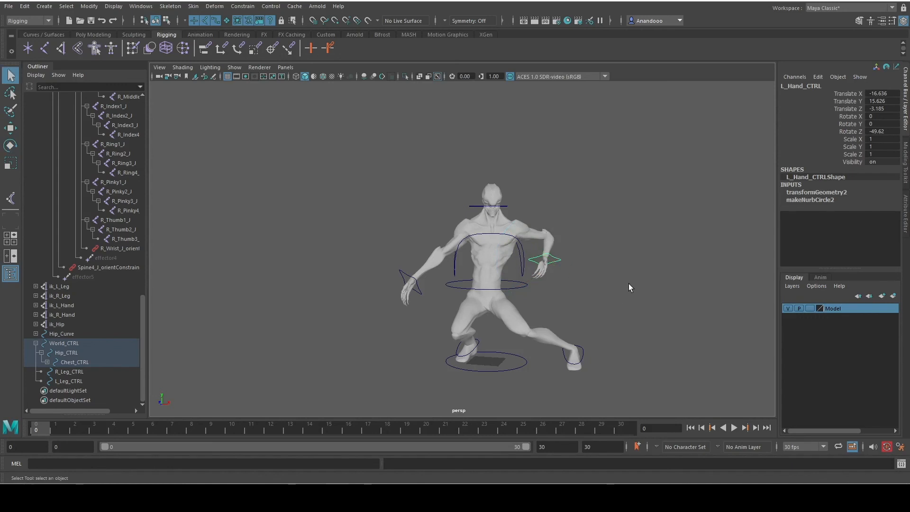
key("e")
left_click_drag(628, 290, 537, 274, "alt")
Step: Try moving Head_CTRL up along Y, undo the move, and tilt the head by rotating the control instead
key("w")
left_click(500, 206)
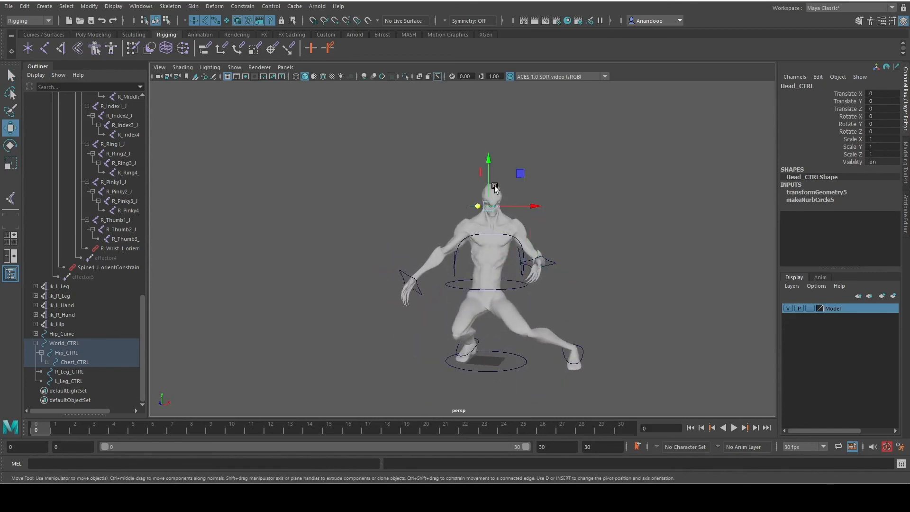
left_click_drag(490, 182, 490, 163)
key("ctrl+z")
key("e")
Step: Move R_Hand_CTRL to about 31.675 in X and 34.2 in Z, rotate it to about -29.06 in Z, and deselect it
left_click(413, 283)
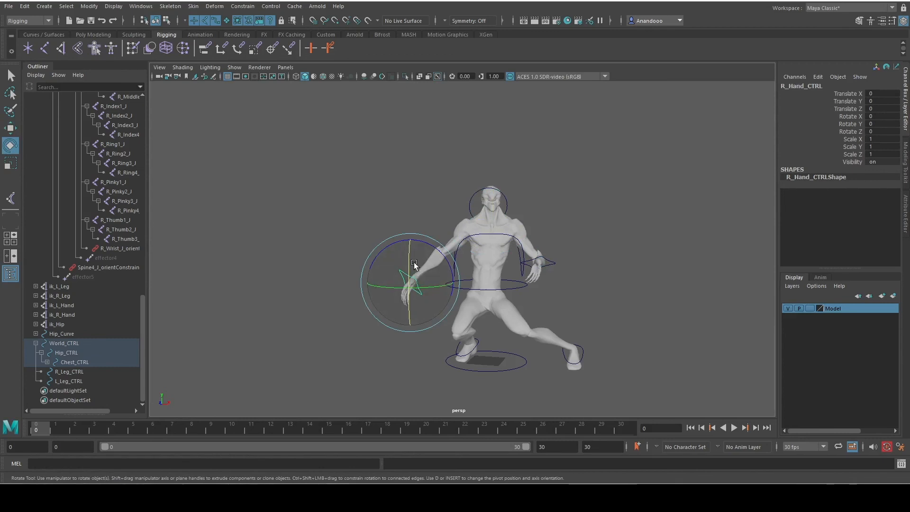
key("w")
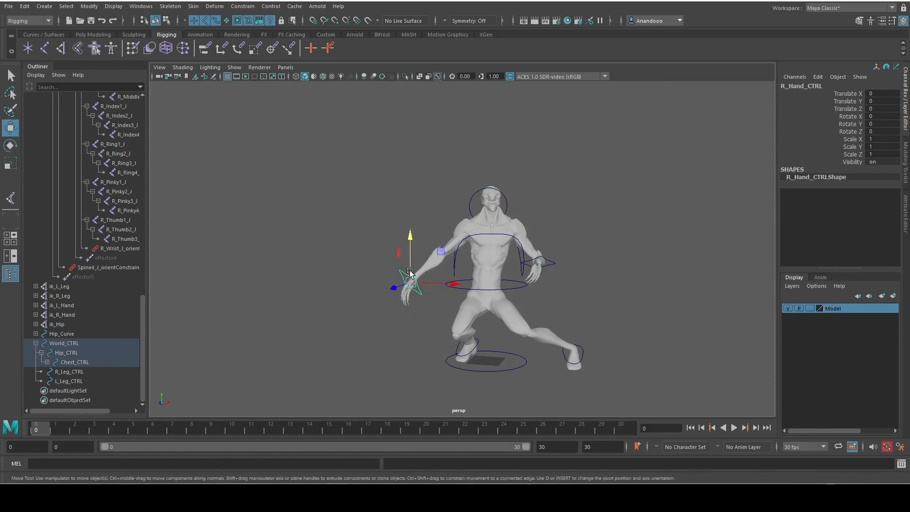
left_click(595, 279)
left_click_drag(596, 278, 379, 282, "alt")
left_click(421, 290)
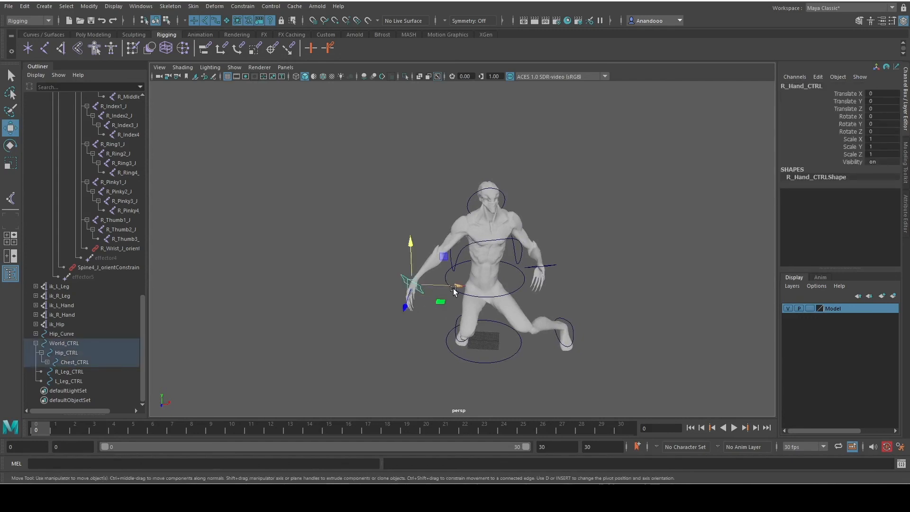
left_click_drag(453, 291, 582, 364)
key("q")
key("w")
key("e")
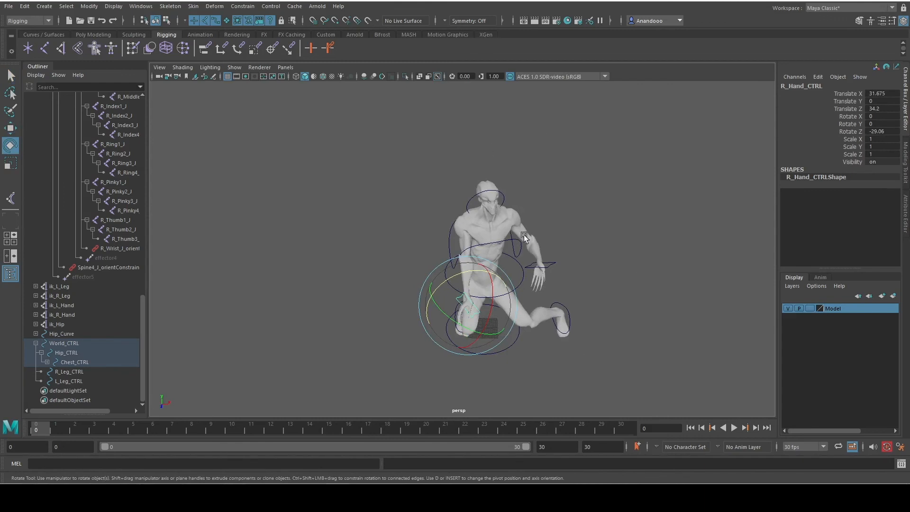
left_click_drag(524, 237, 592, 330, "alt")
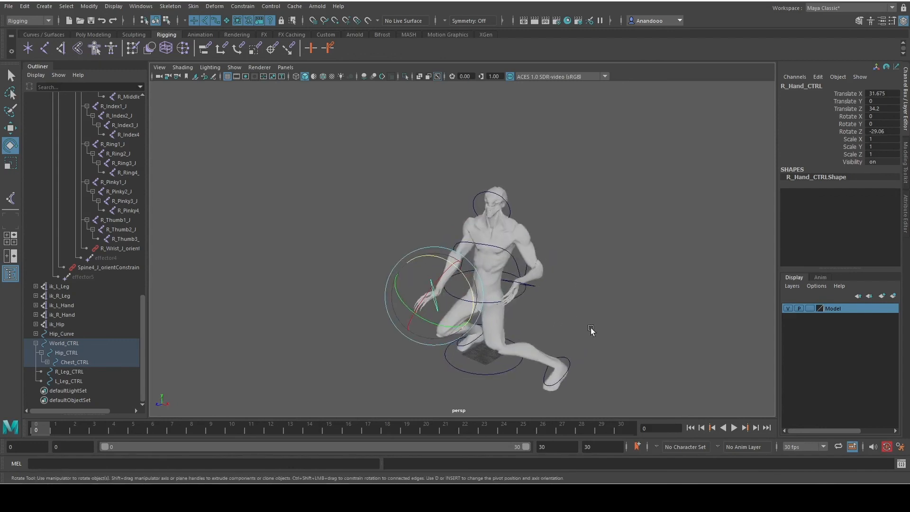
left_click(600, 330)
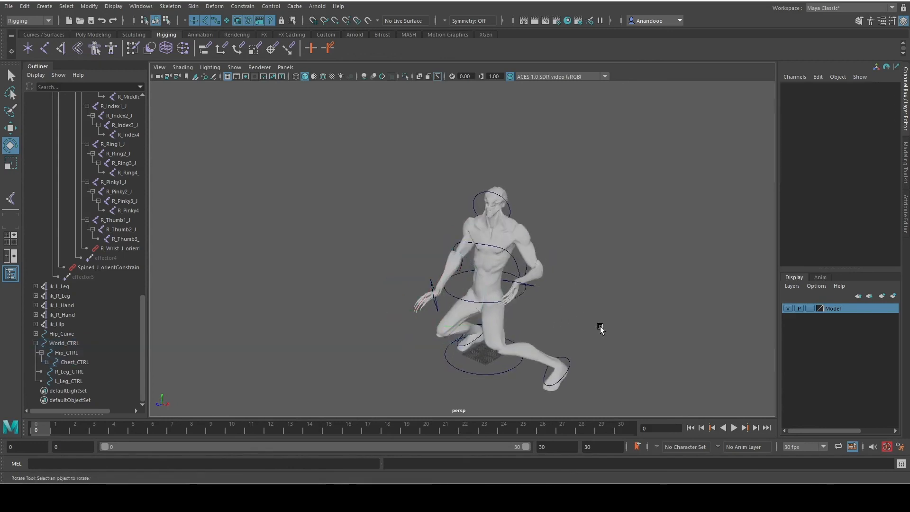